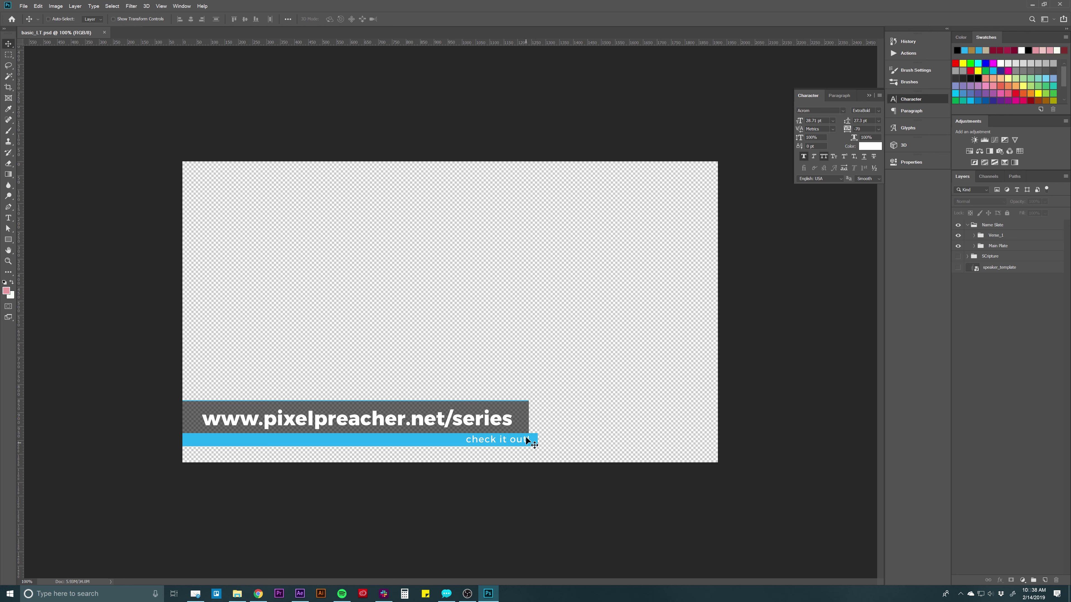
Extend the dark Main Plate further to the right on the canvas.
{"action": "left_click", "coordinate": [997, 246]}
{"action": "left_click", "coordinate": [974, 246]}
{"action": "left_click", "coordinate": [1006, 270]}
{"action": "left_click", "coordinate": [995, 246]}
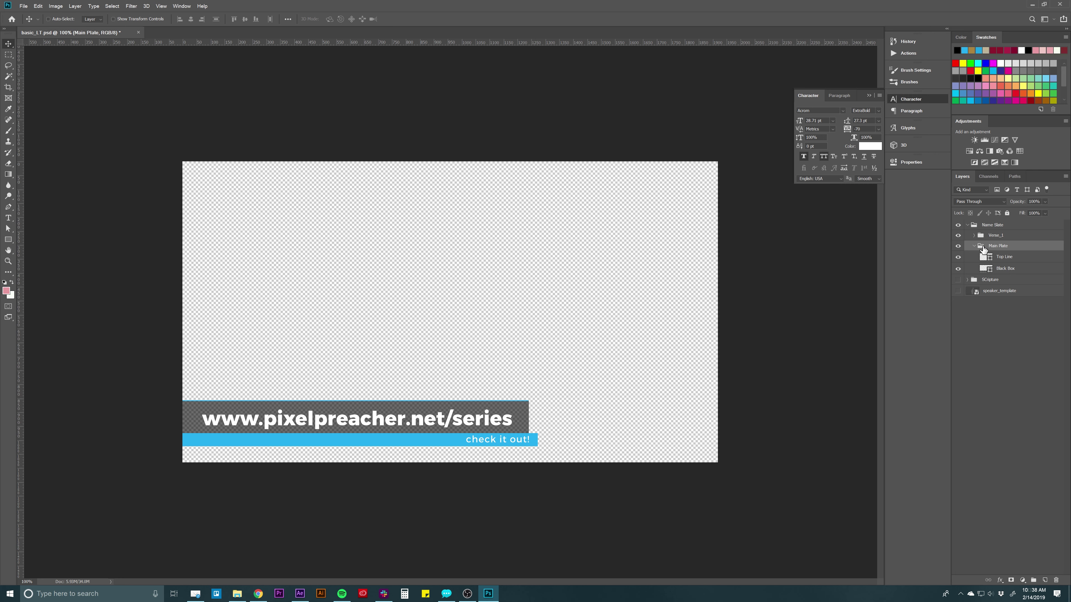
{"action": "left_click", "coordinate": [973, 246]}
{"action": "left_click_drag", "start_coordinate": [611, 336], "coordinate": [786, 336]}
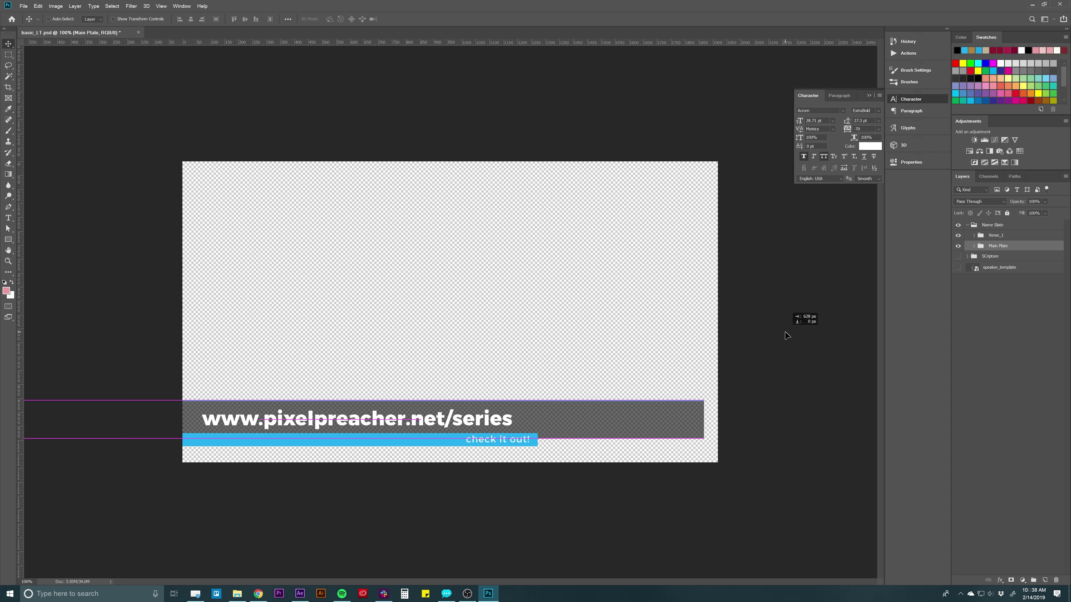
Slide the Verse_BOx blue bar right and stretch its left end to the canvas edge.
{"action": "left_click", "coordinate": [978, 239]}
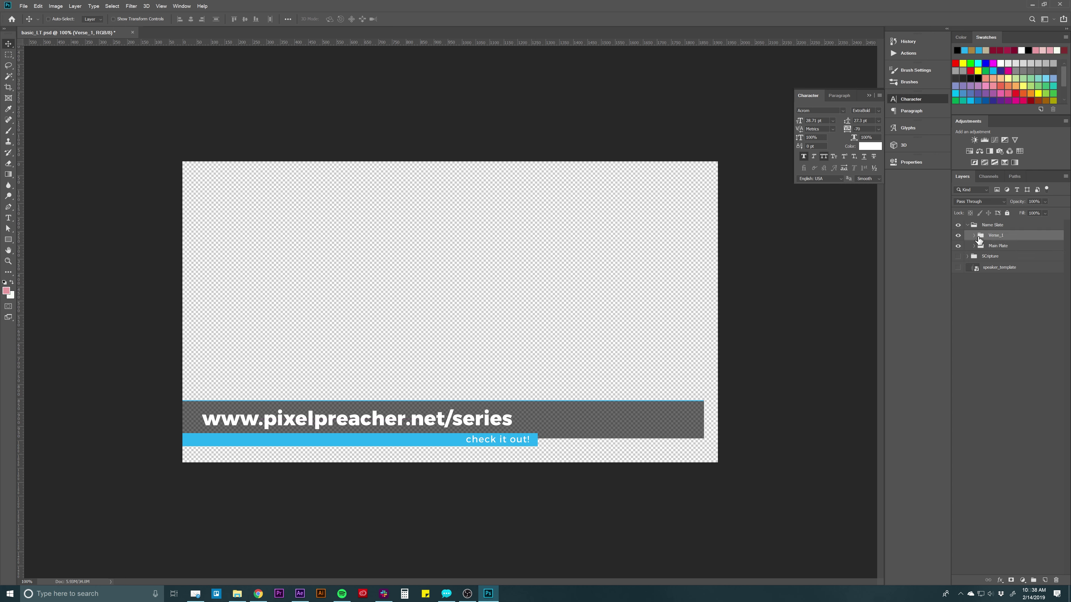
{"action": "left_click", "coordinate": [974, 240]}
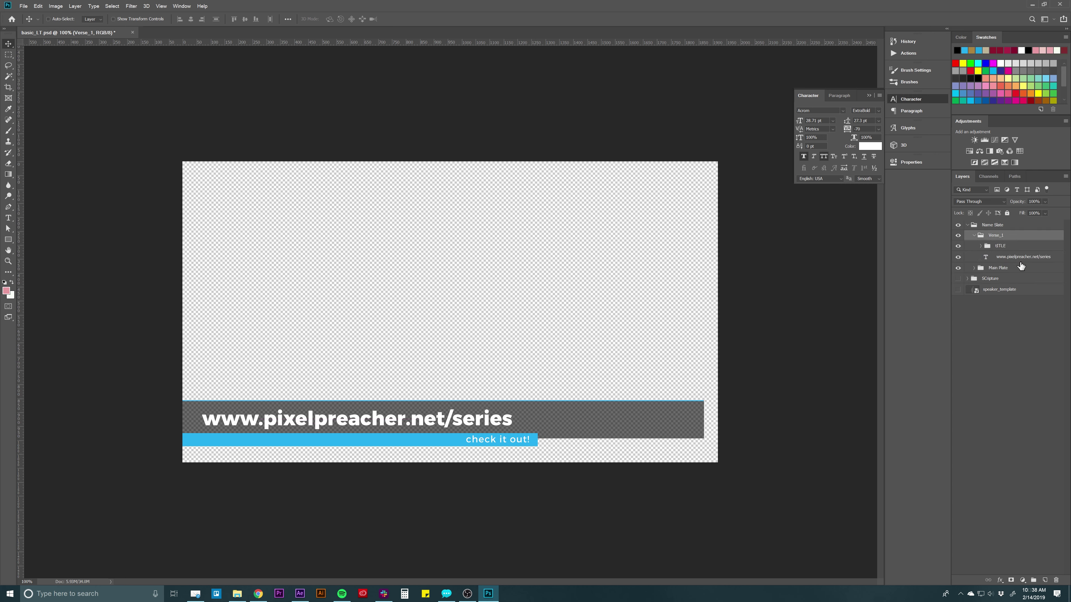
{"action": "left_click", "coordinate": [1005, 247]}
{"action": "left_click", "coordinate": [981, 247]}
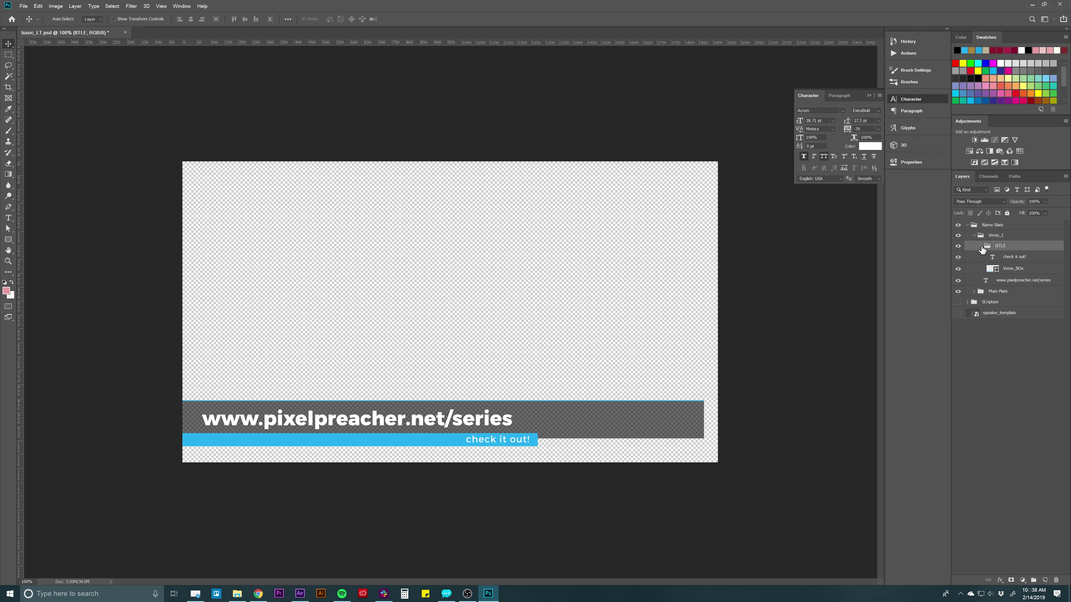
{"action": "left_click", "coordinate": [1010, 270]}
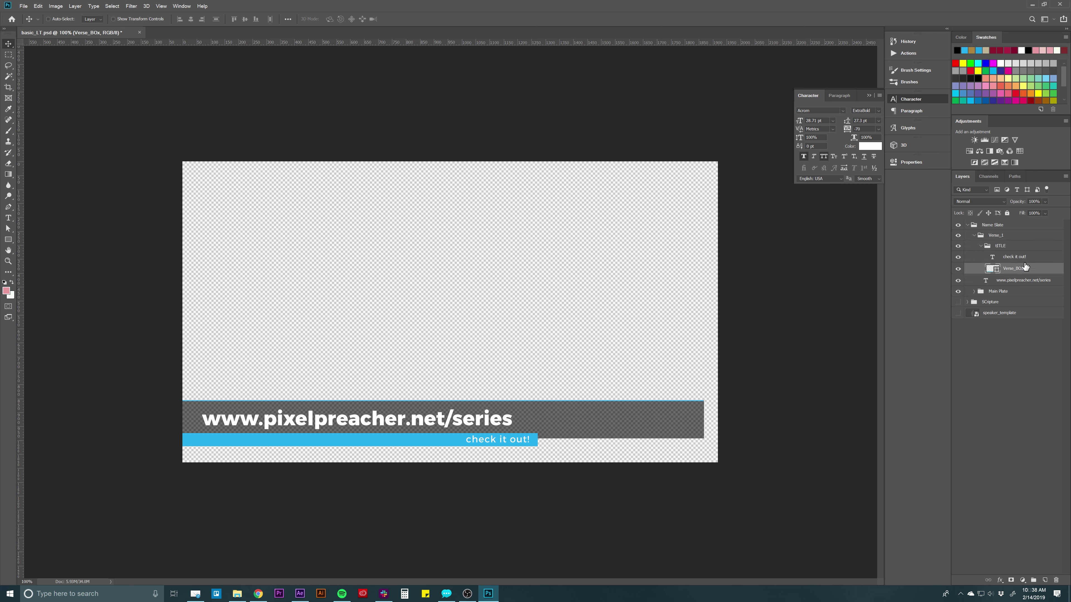
{"action": "left_click_drag", "start_coordinate": [542, 435], "coordinate": [702, 435]}
{"action": "key", "text": "ctrl+t"}
{"action": "left_click_drag", "start_coordinate": [243, 439], "coordinate": [183, 438]}
{"action": "key", "text": "Return"}
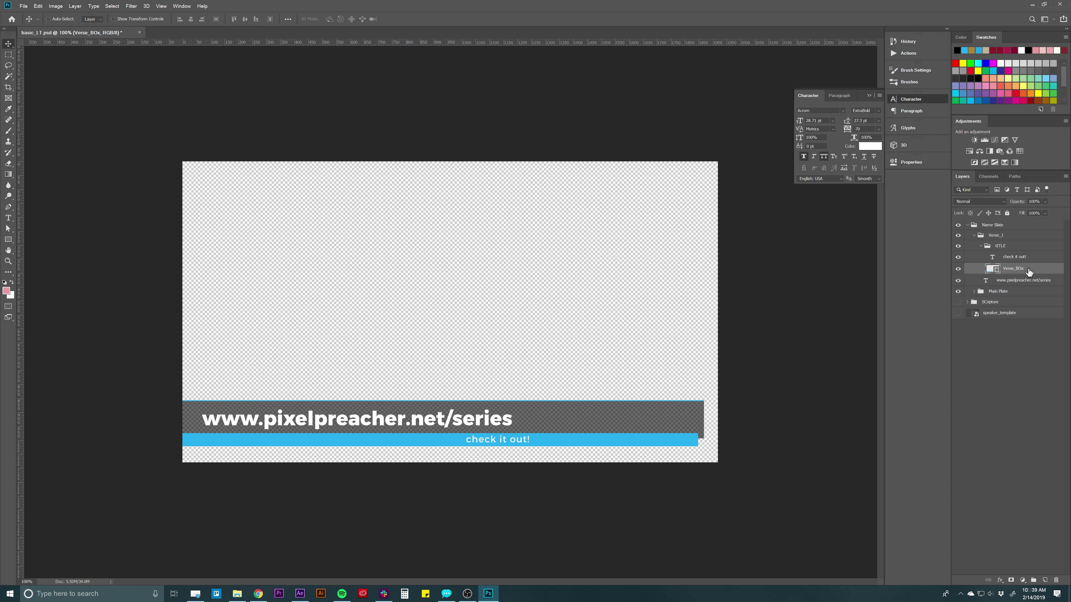
Move the check it out! and URL text layers out of the tITLE group.
{"action": "left_click", "coordinate": [1014, 251]}
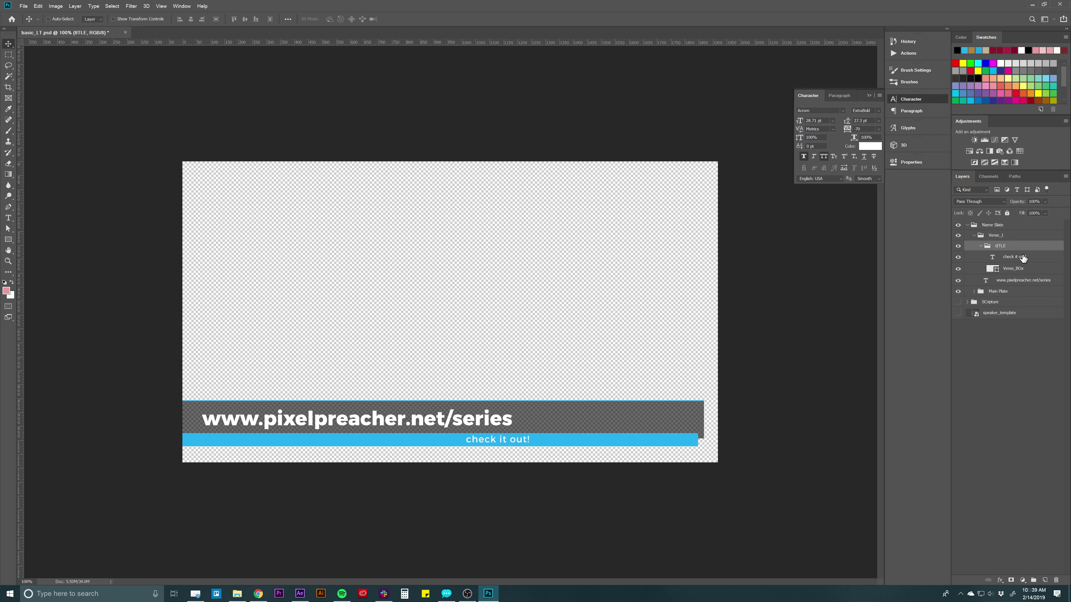
{"action": "left_click", "coordinate": [1019, 259]}
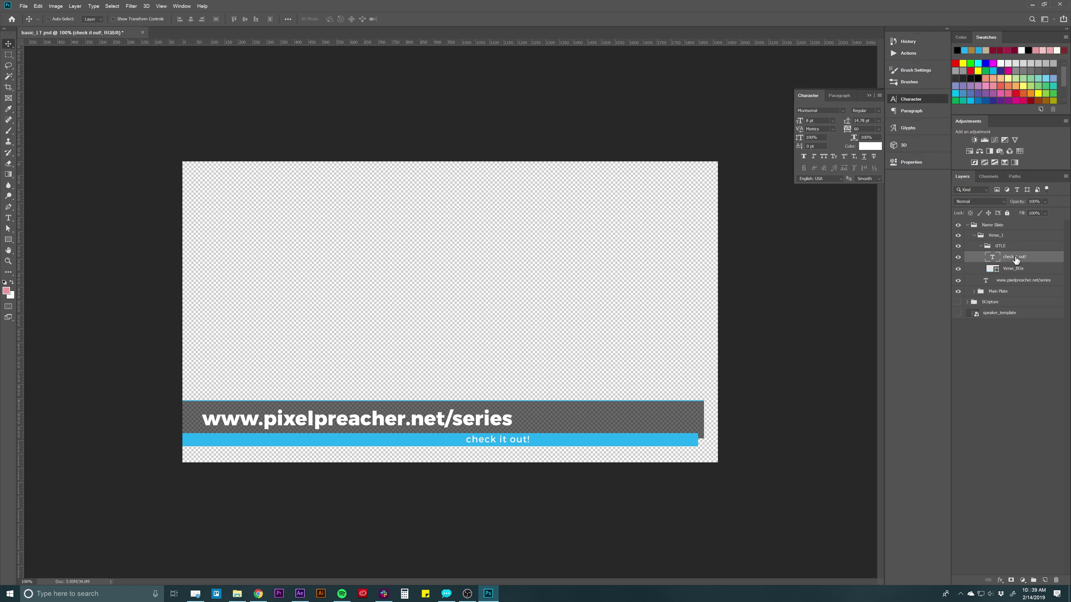
{"action": "left_click_drag", "start_coordinate": [1015, 259], "coordinate": [1008, 232]}
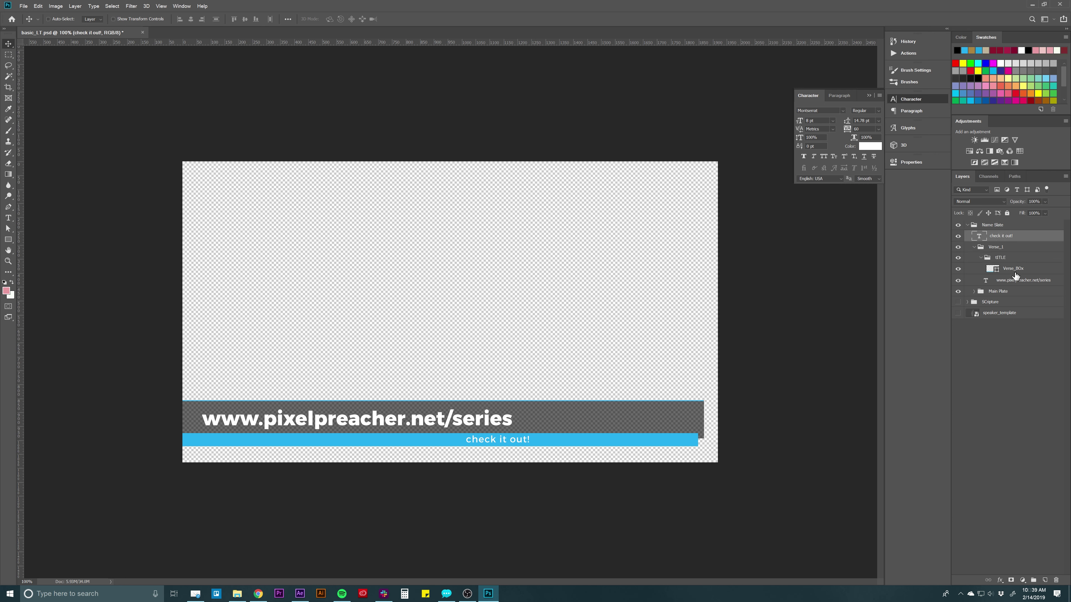
{"action": "left_click_drag", "start_coordinate": [1017, 281], "coordinate": [1007, 233]}
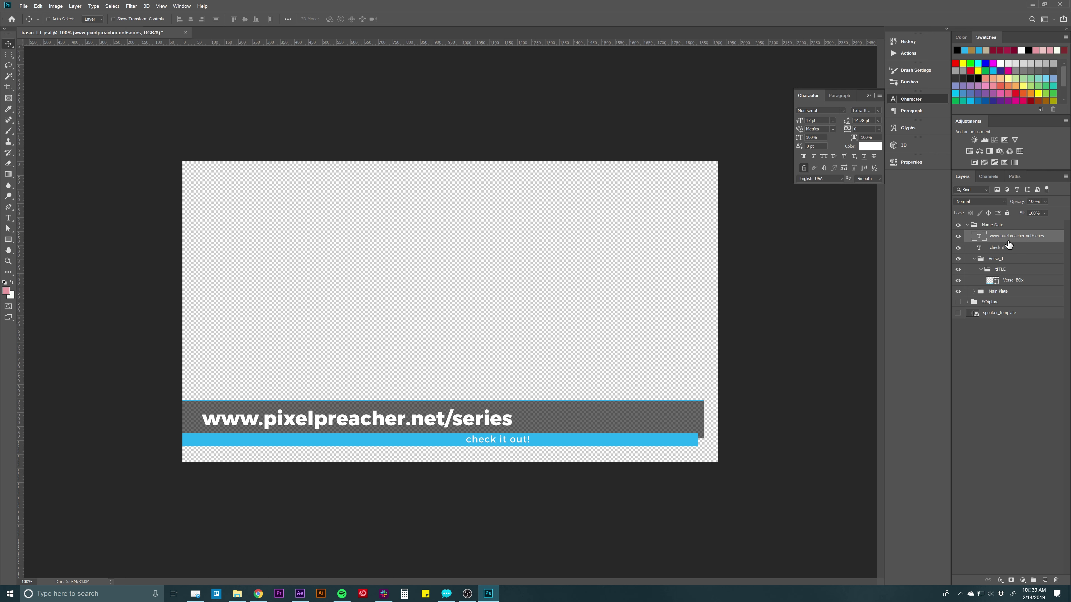
{"action": "left_click", "coordinate": [1011, 248]}
{"action": "left_click", "coordinate": [1018, 241], "text": "shift"}
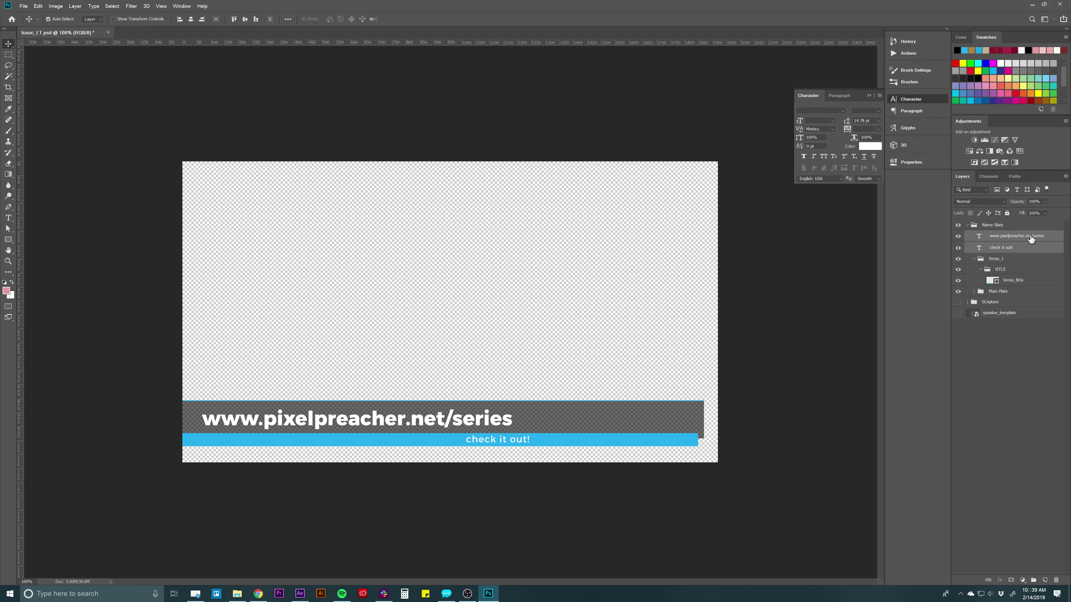
{"action": "left_click", "coordinate": [999, 259]}
{"action": "left_click", "coordinate": [998, 269]}
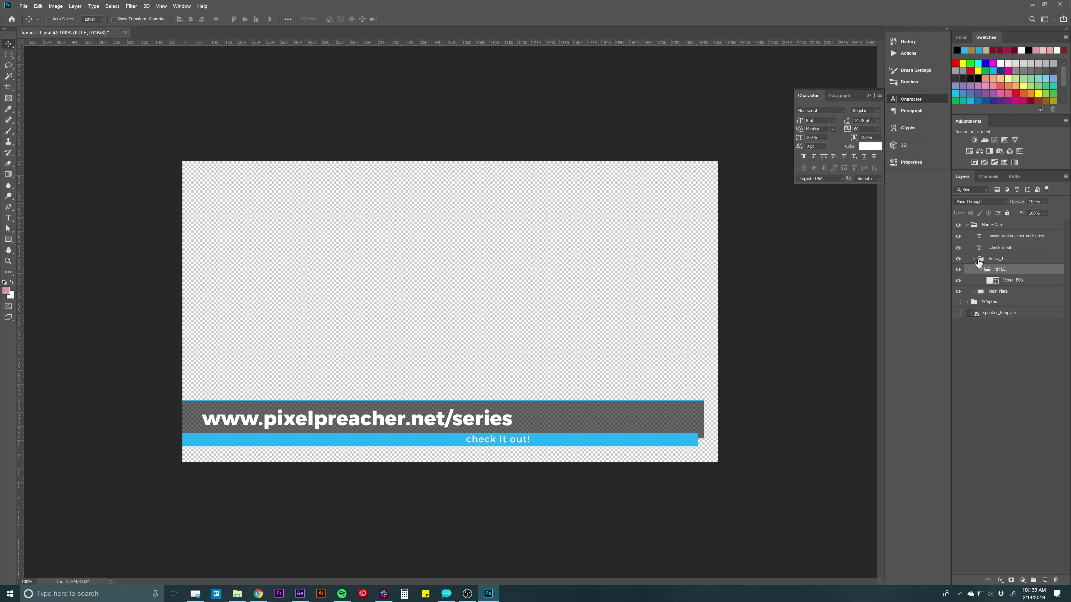
{"action": "left_click", "coordinate": [973, 258]}
Group the URL and check it out! layers into a group named Text.
{"action": "left_click", "coordinate": [997, 235]}
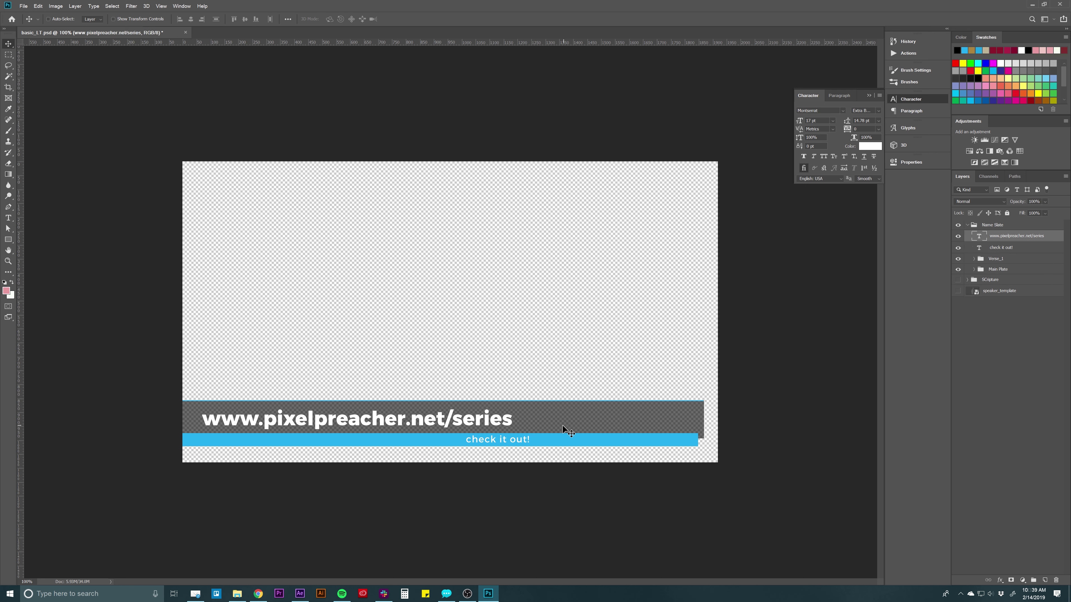
{"action": "left_click", "coordinate": [1000, 248], "text": "shift"}
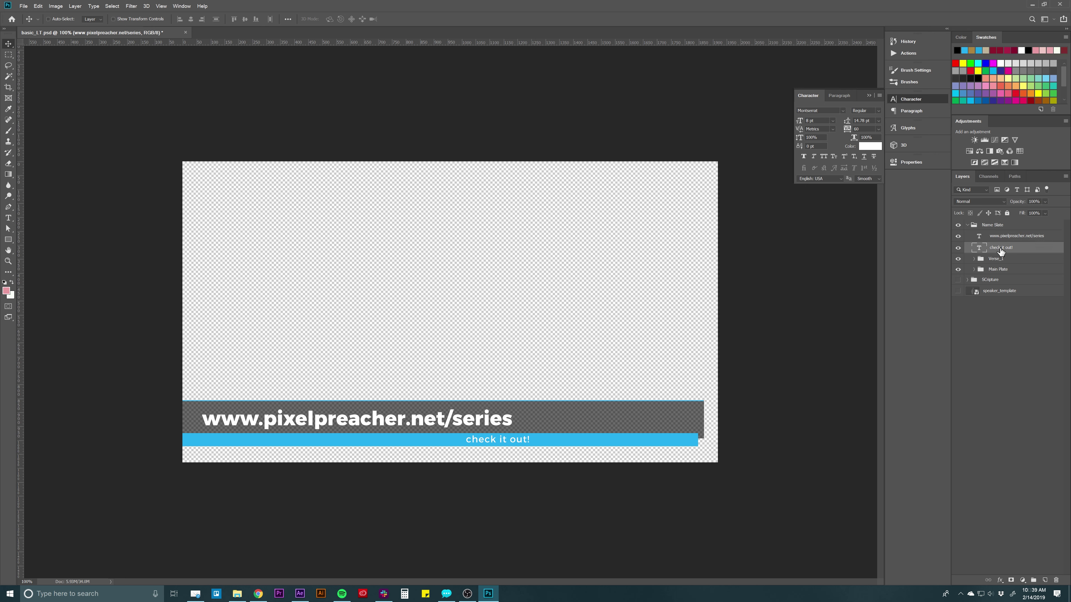
{"action": "key", "text": "ctrl+g"}
{"action": "double_click", "coordinate": [996, 237]}
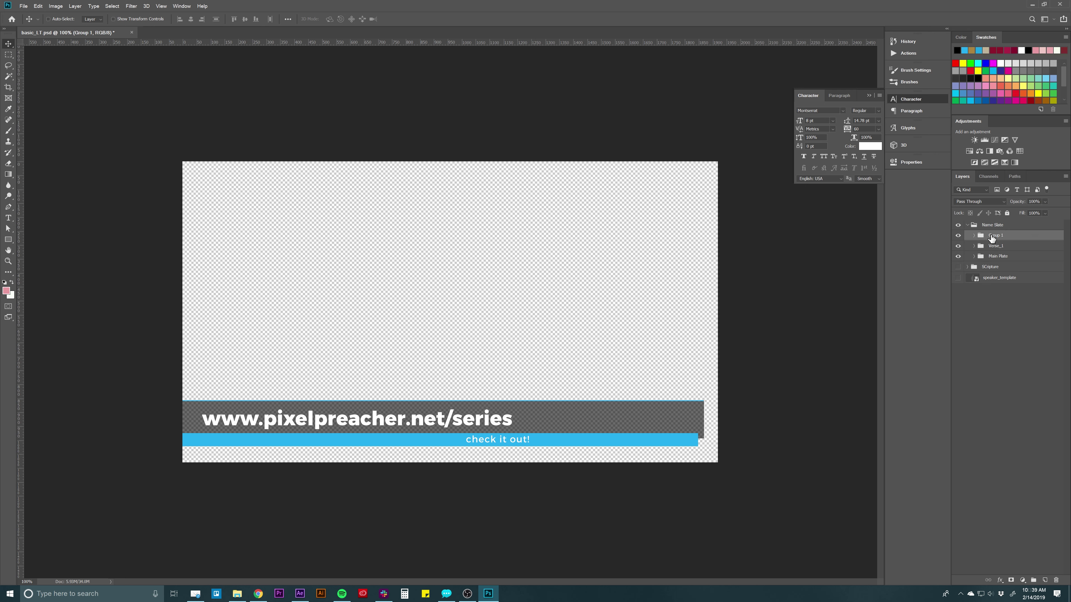
{"action": "type", "text": "Text"}
{"action": "key", "text": "Return"}
Rename the Verse_1 group to 'Blue Box'.
{"action": "left_click", "coordinate": [1006, 246]}
{"action": "left_click", "coordinate": [958, 247]}
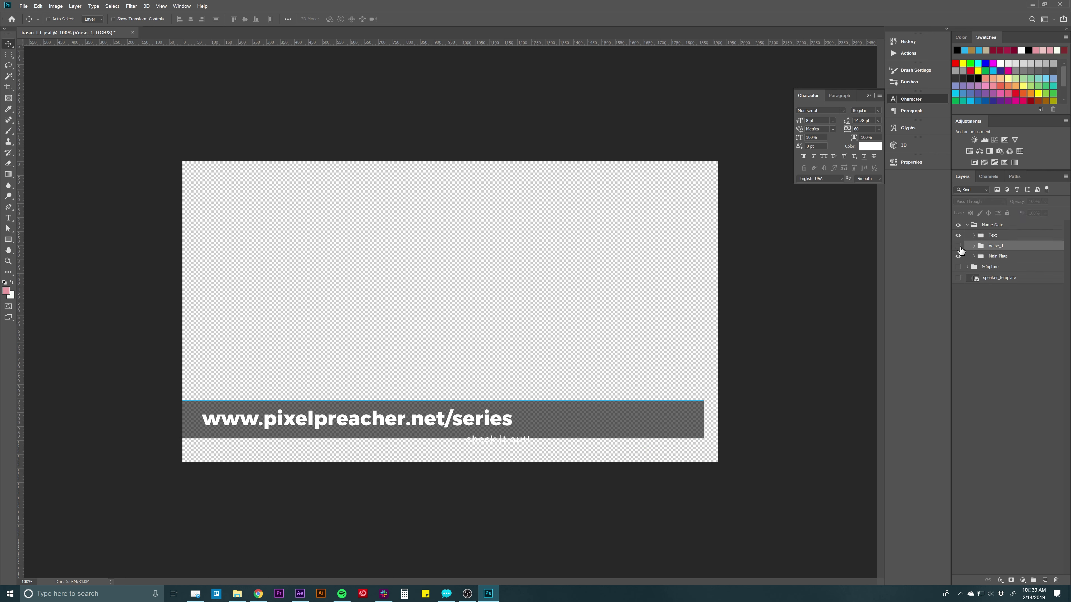
{"action": "left_click", "coordinate": [958, 247]}
{"action": "double_click", "coordinate": [996, 246]}
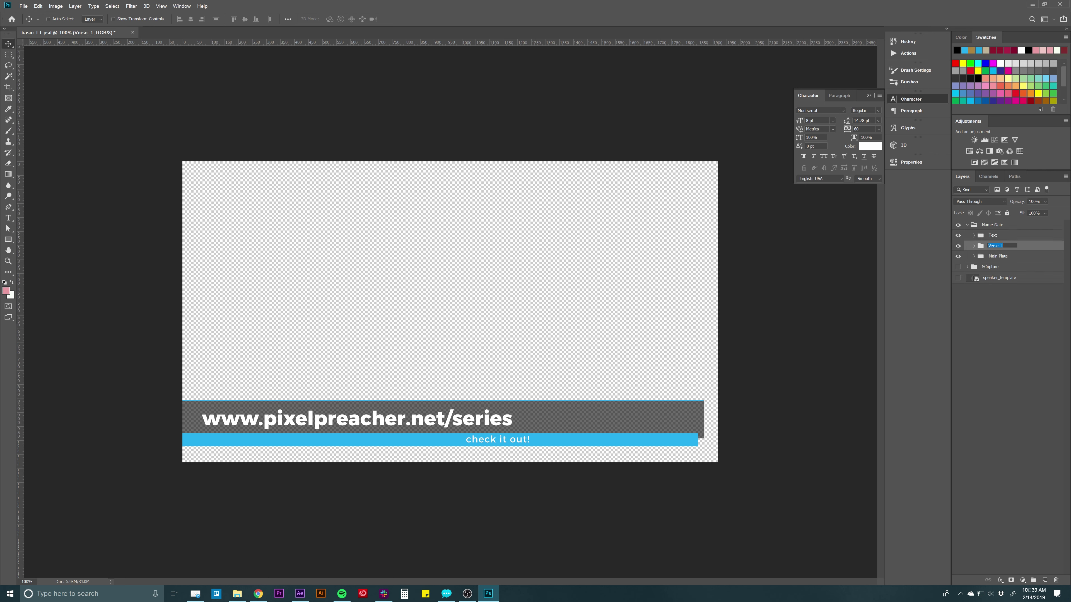
{"action": "type", "text": "Bl"}
{"action": "key", "text": "Return"}
Hide the Name Slate group and show the SCripture Genesis layout.
{"action": "left_click", "coordinate": [991, 257]}
{"action": "left_click", "coordinate": [958, 256]}
{"action": "left_click", "coordinate": [958, 257]}
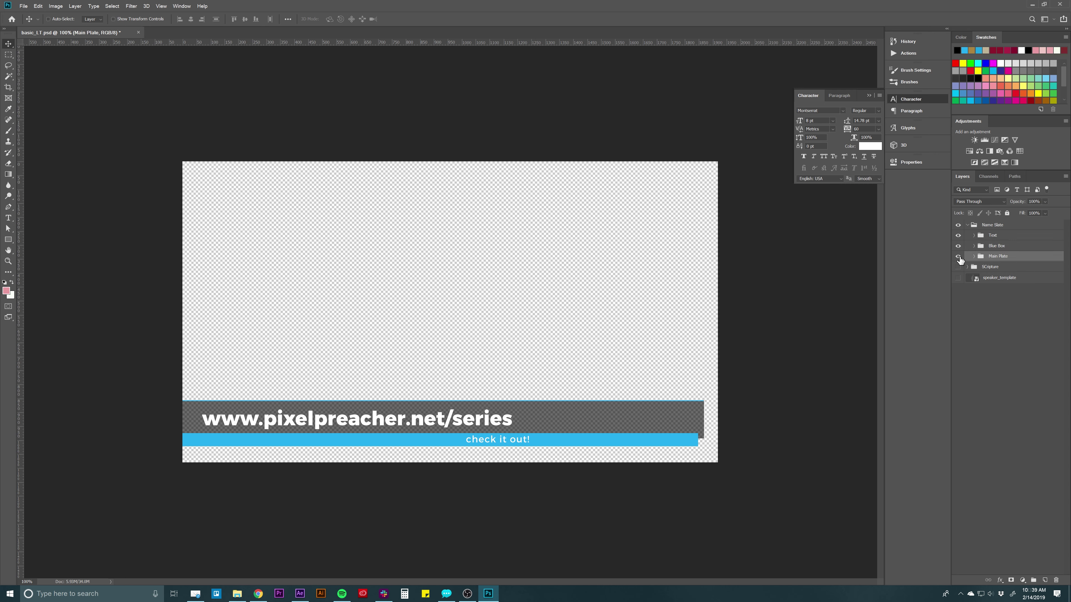
{"action": "left_click", "coordinate": [1011, 291]}
{"action": "left_click", "coordinate": [974, 227]}
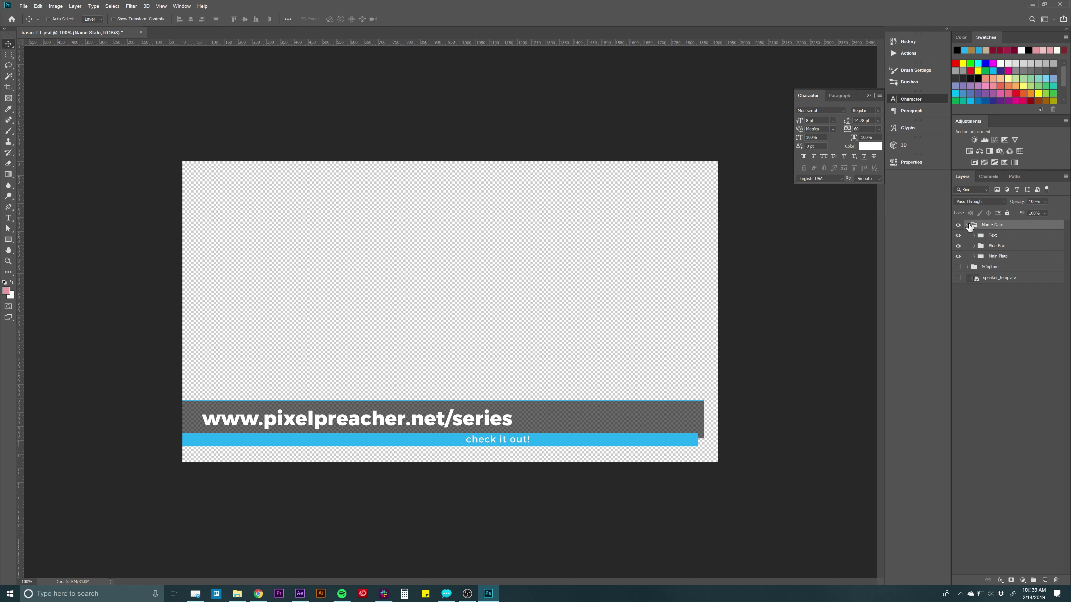
{"action": "left_click", "coordinate": [966, 225]}
{"action": "left_click", "coordinate": [958, 224]}
{"action": "left_click", "coordinate": [957, 235]}
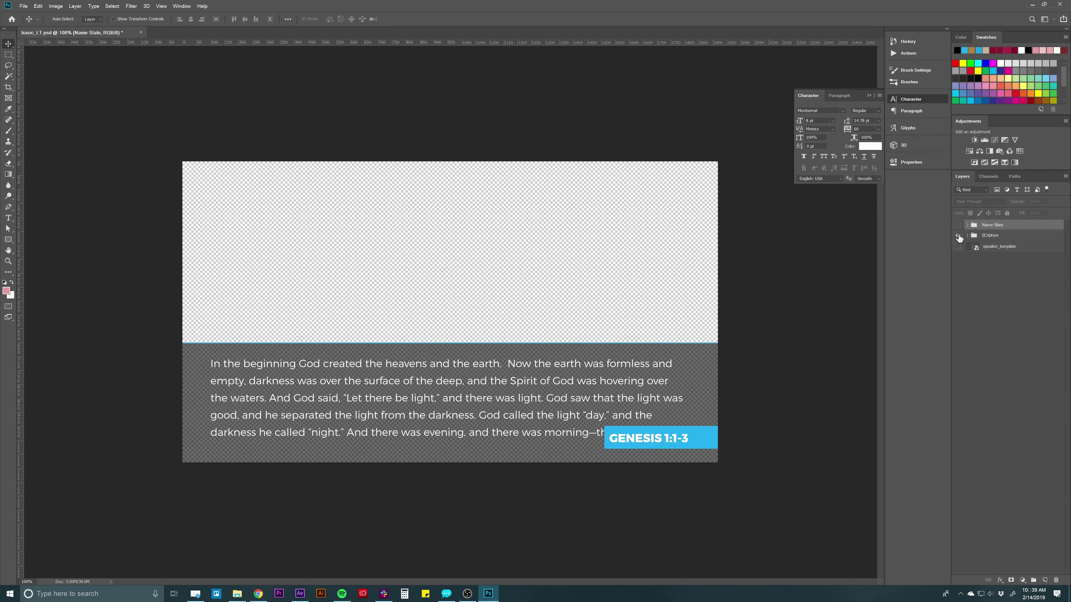
Pull the verse and GENESIS 1:1-3 text out of Reference and group them as TExt.
{"action": "left_click", "coordinate": [967, 236]}
{"action": "left_click", "coordinate": [973, 249]}
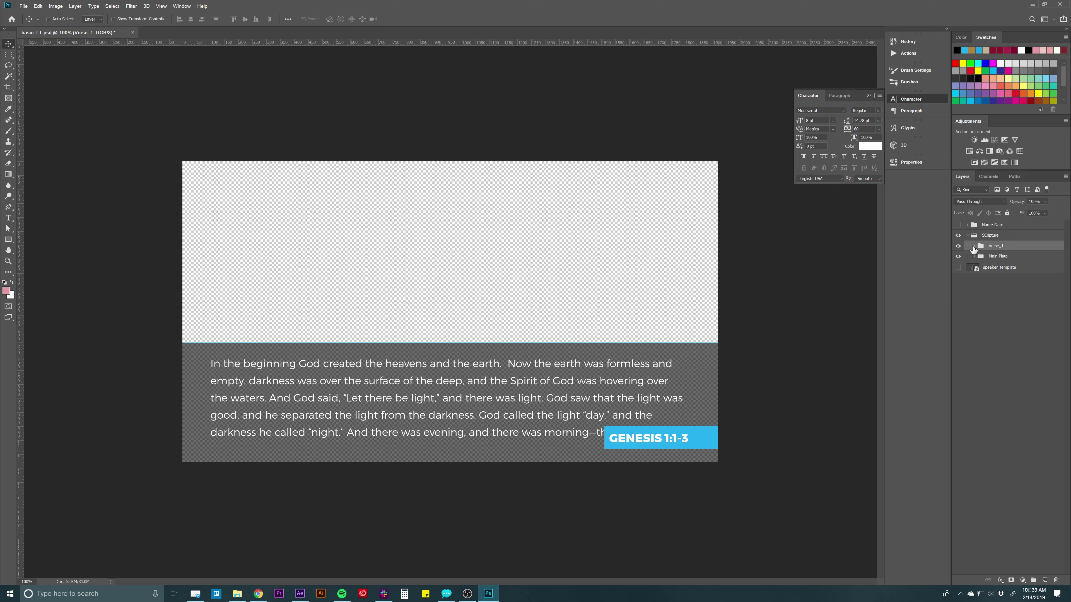
{"action": "left_click", "coordinate": [973, 247]}
{"action": "left_click", "coordinate": [1007, 271]}
{"action": "left_click", "coordinate": [980, 257]}
{"action": "left_click", "coordinate": [1008, 268], "text": "ctrl"}
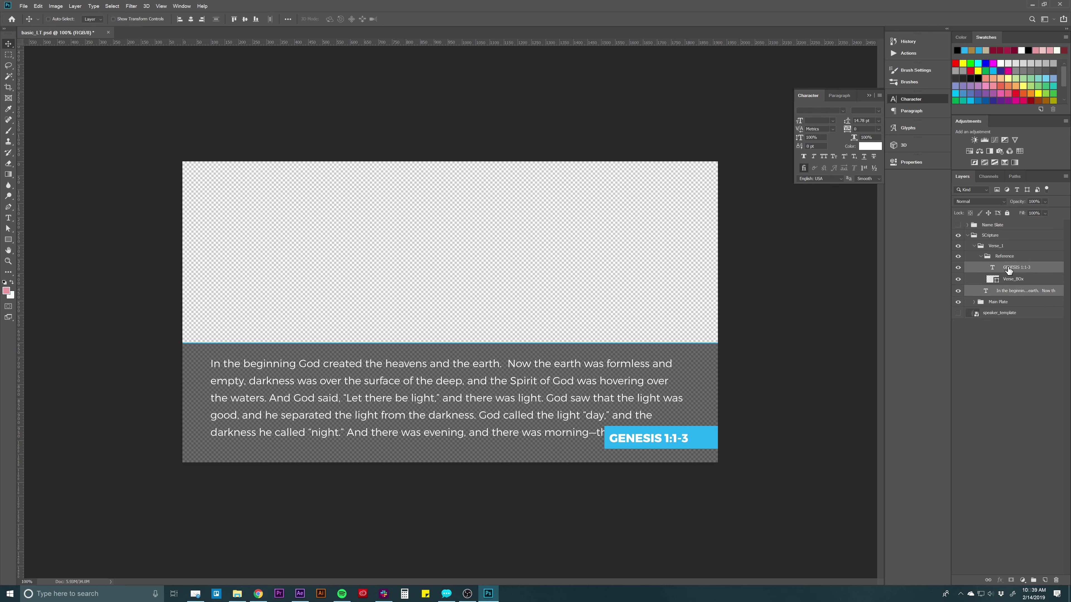
{"action": "left_click_drag", "start_coordinate": [1008, 267], "coordinate": [1004, 255]}
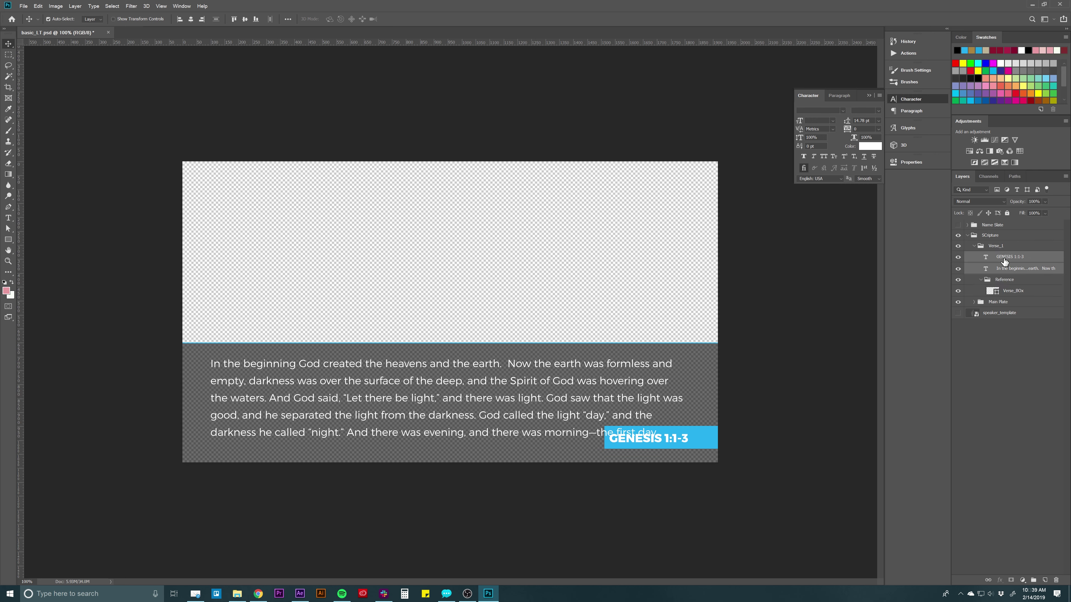
{"action": "key", "text": "ctrl+g"}
{"action": "double_click", "coordinate": [1001, 256]}
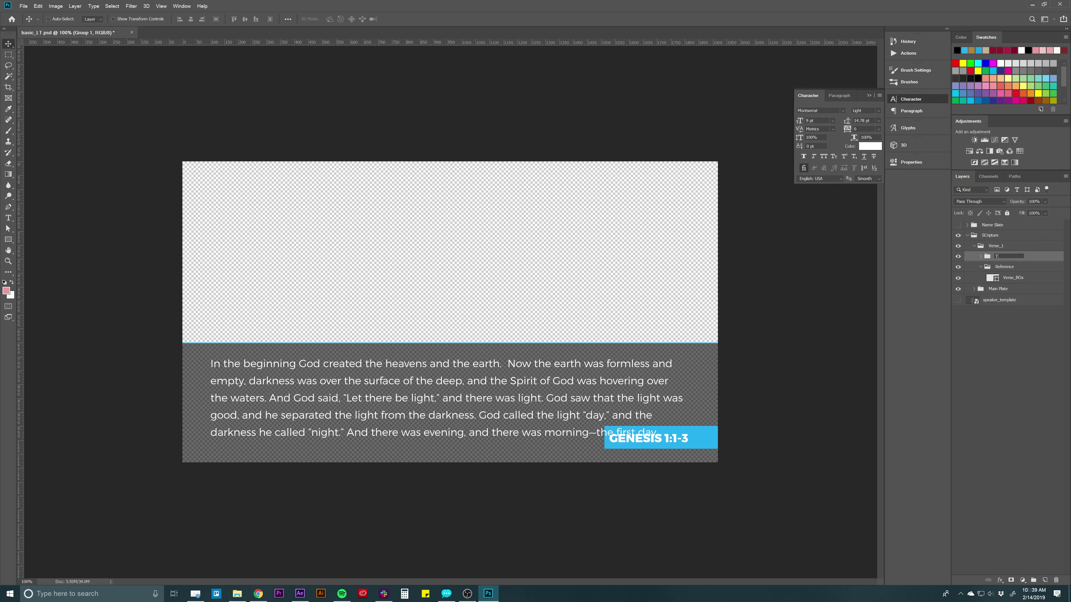
{"action": "type", "text": "TExt"}
{"action": "key", "text": "Return"}
Rename the Reference group to 'Blue_Box'.
{"action": "left_click", "coordinate": [1019, 267]}
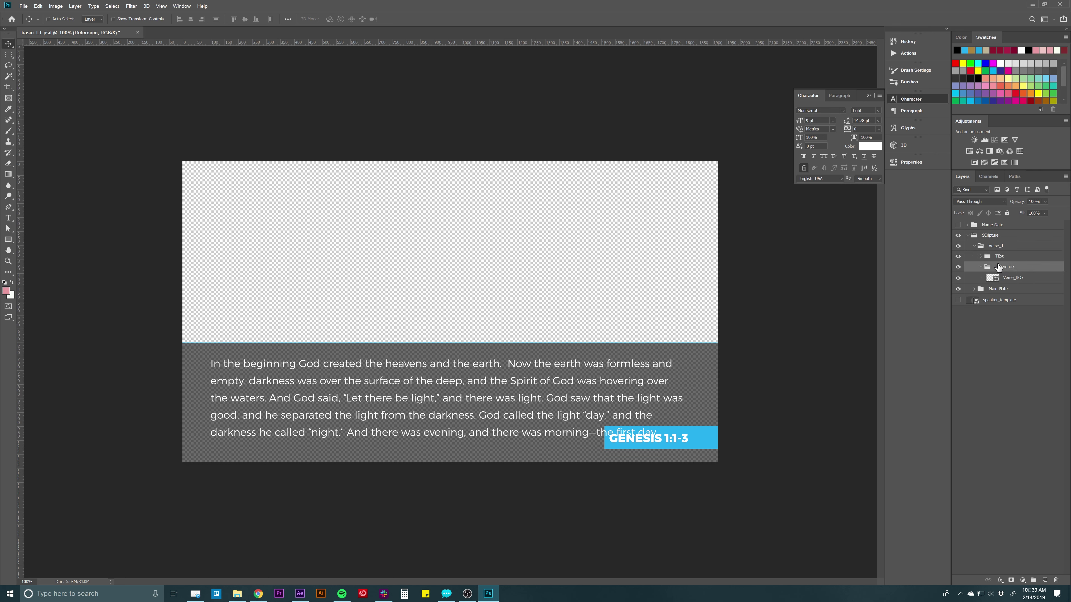
{"action": "left_click", "coordinate": [1009, 279]}
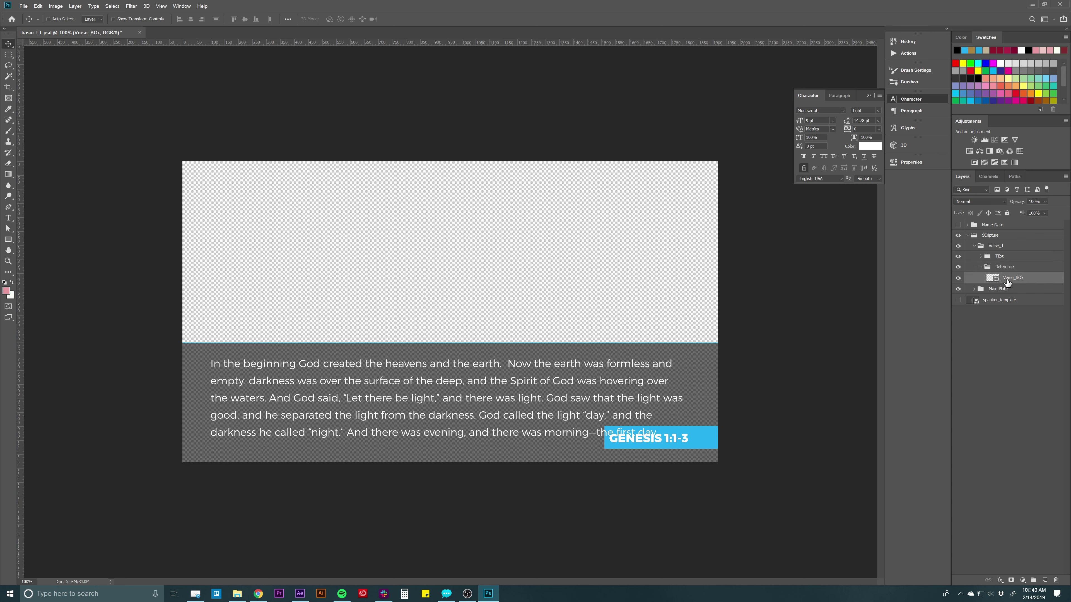
{"action": "left_click", "coordinate": [958, 278]}
{"action": "left_click", "coordinate": [957, 278]}
{"action": "double_click", "coordinate": [1003, 267]}
{"action": "type", "text": "Blue"}
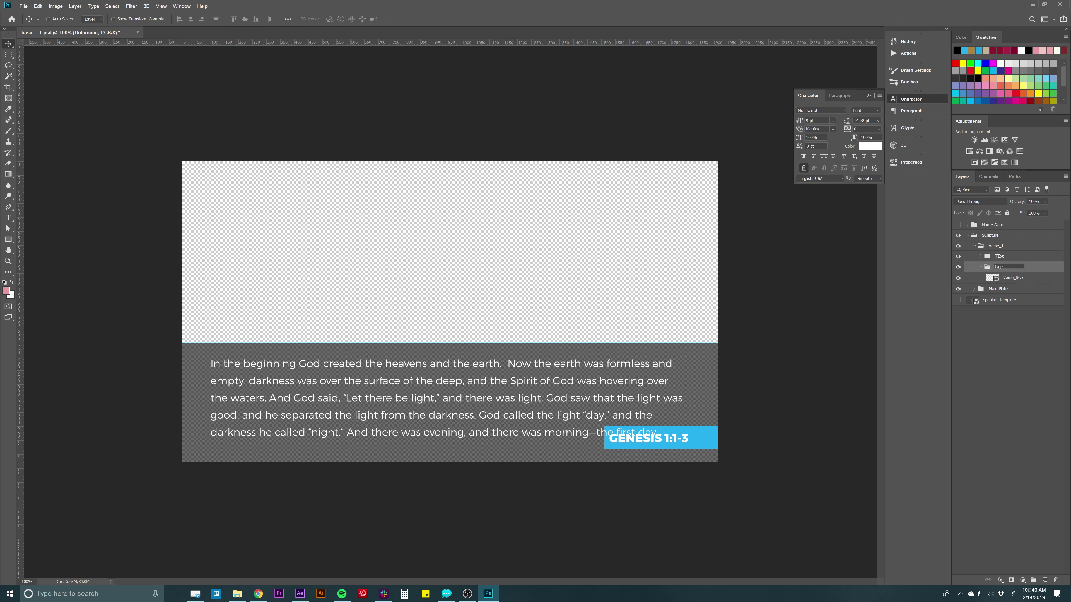
{"action": "type", "text": "_Box"}
{"action": "key", "text": "Return"}
{"action": "left_click", "coordinate": [981, 267]}
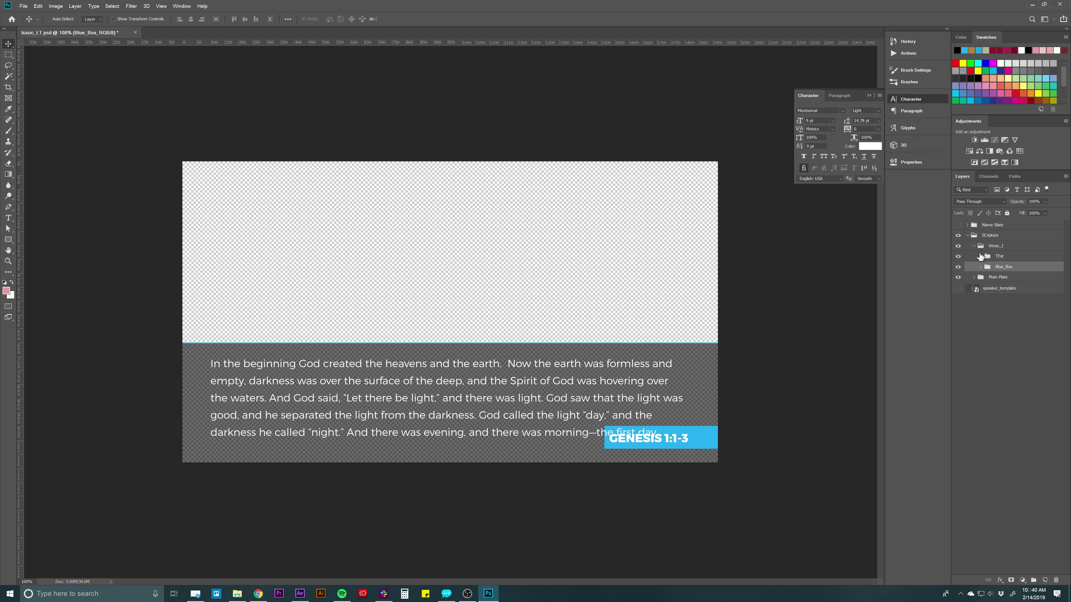
Move TExt and Blue_Box into SCripture and delete the empty Verse_1 group.
{"action": "left_click", "coordinate": [994, 249]}
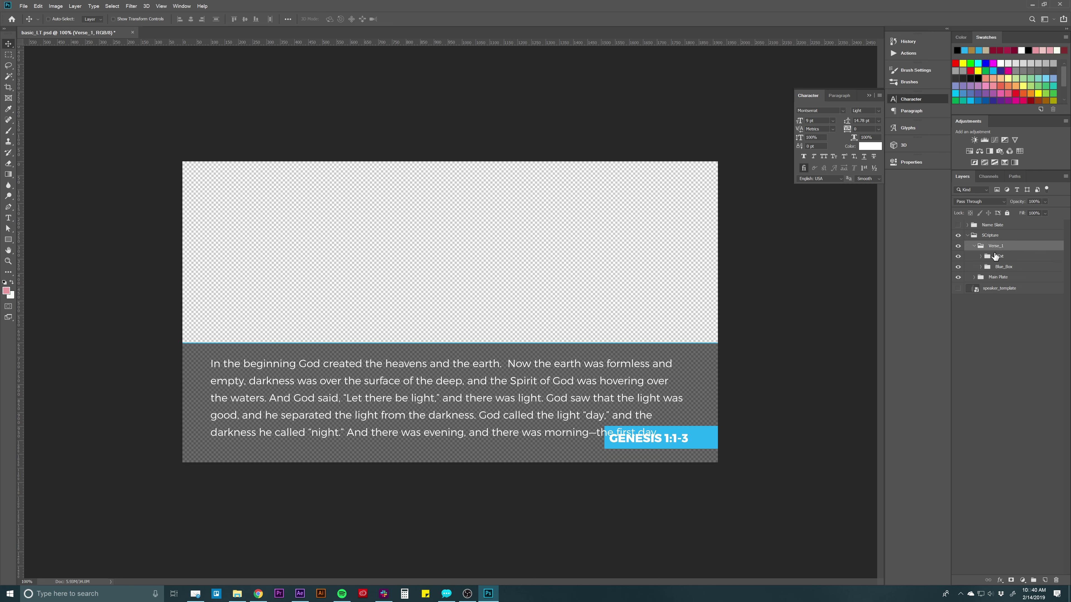
{"action": "left_click", "coordinate": [1002, 259]}
{"action": "left_click", "coordinate": [1006, 267], "text": "shift"}
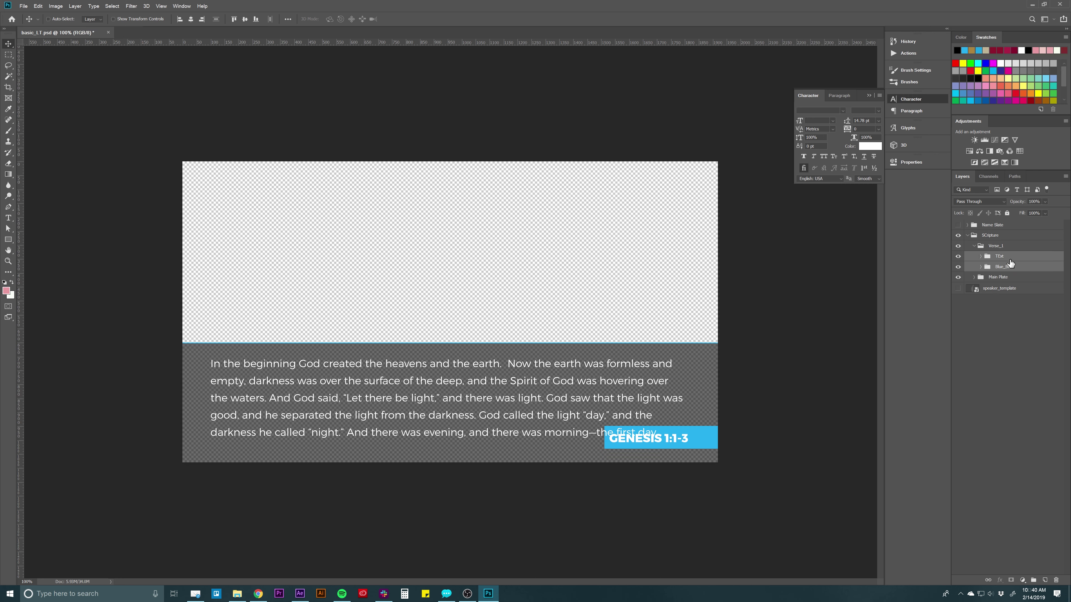
{"action": "left_click_drag", "start_coordinate": [1008, 258], "coordinate": [1005, 241]}
{"action": "left_click", "coordinate": [995, 269]}
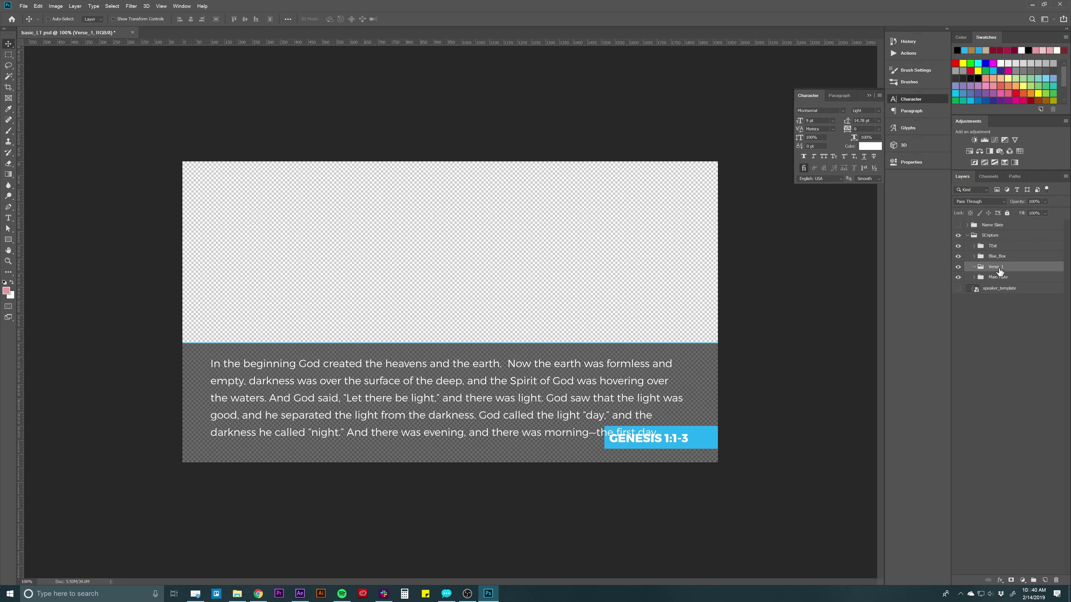
{"action": "key", "text": "Delete"}
{"action": "left_click", "coordinate": [993, 258]}
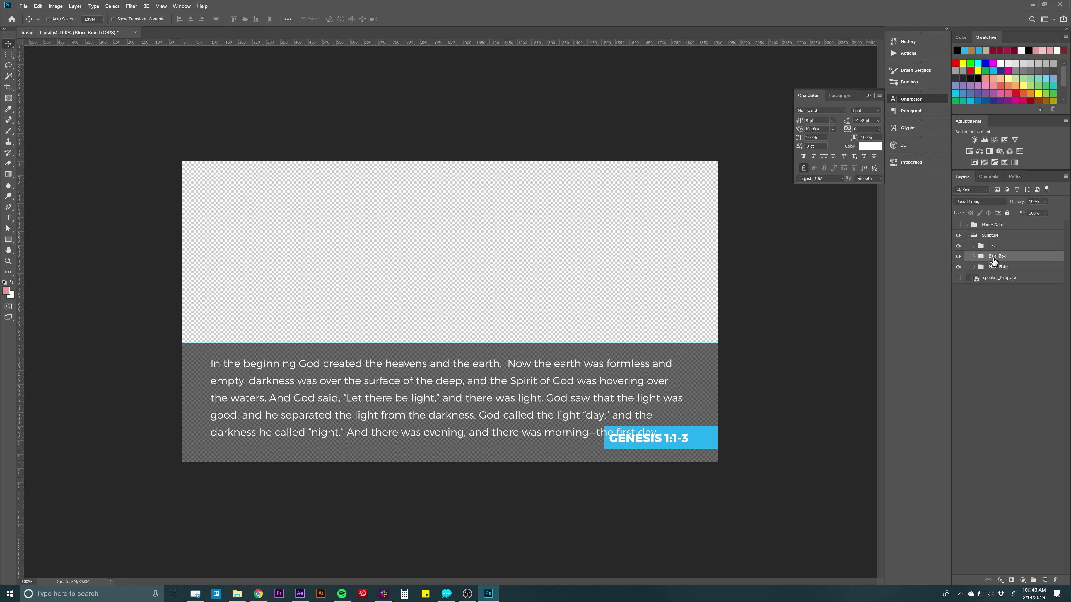
{"action": "left_click", "coordinate": [991, 288]}
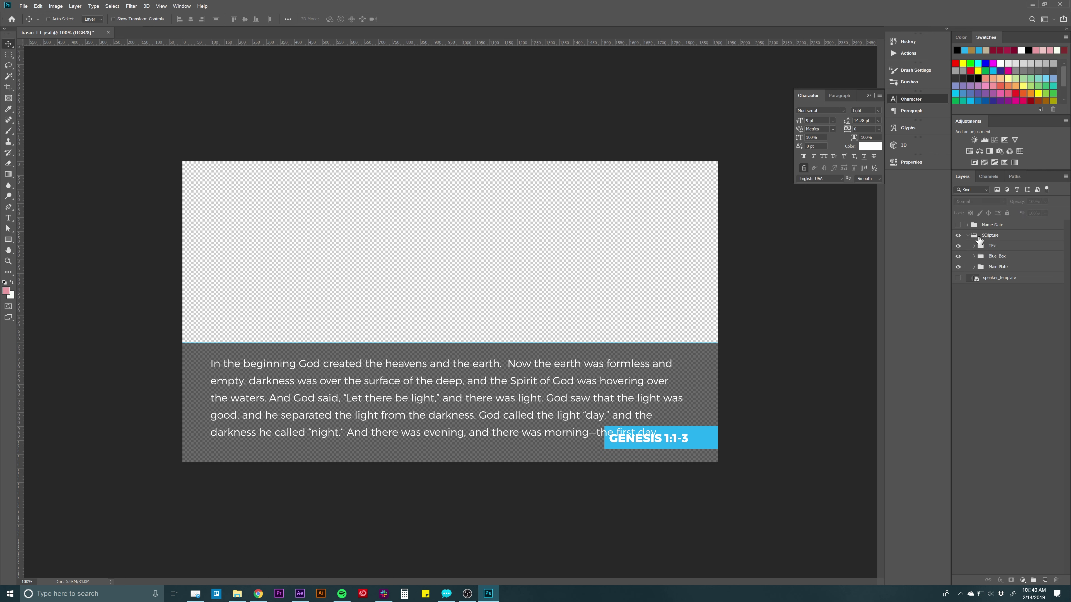
Raise the grey Main Plate on the canvas and save the document.
{"action": "left_click", "coordinate": [968, 235]}
{"action": "left_click", "coordinate": [967, 235]}
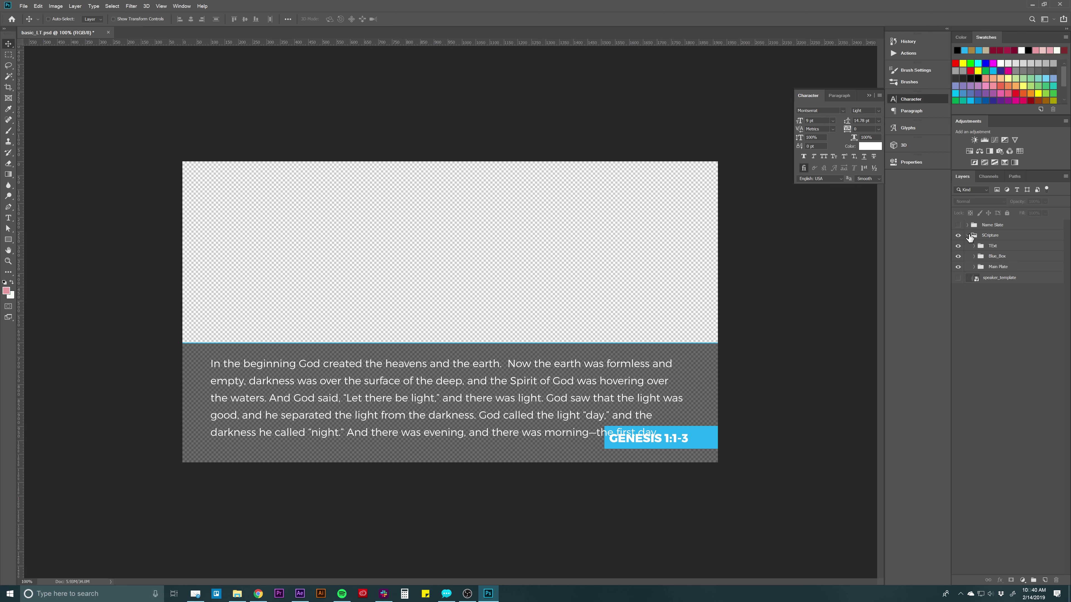
{"action": "left_click", "coordinate": [988, 268]}
{"action": "left_click_drag", "start_coordinate": [648, 304], "coordinate": [631, 254]}
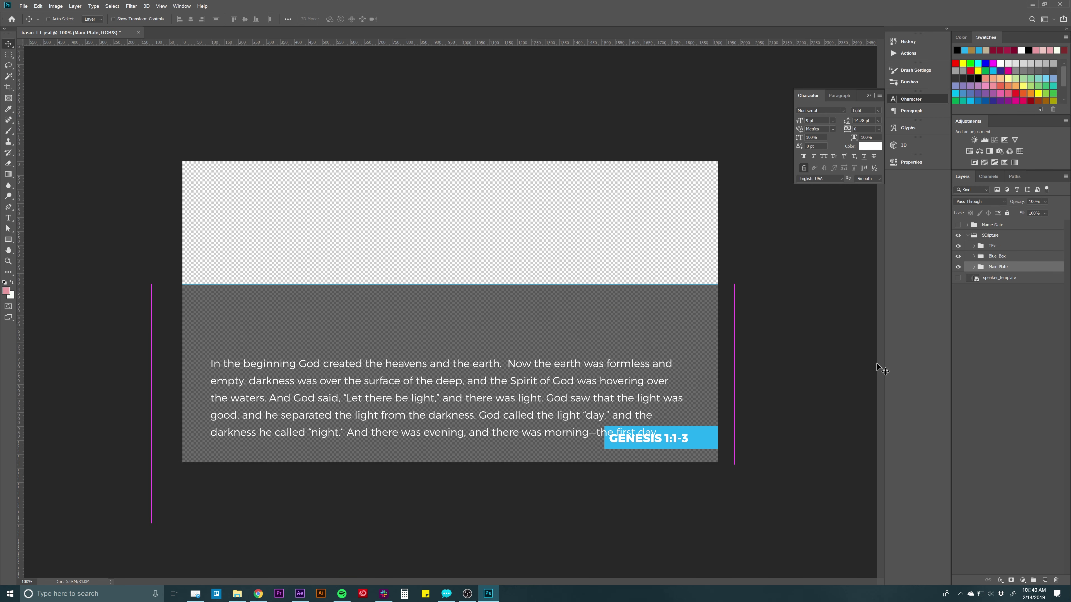
{"action": "left_click", "coordinate": [1026, 321]}
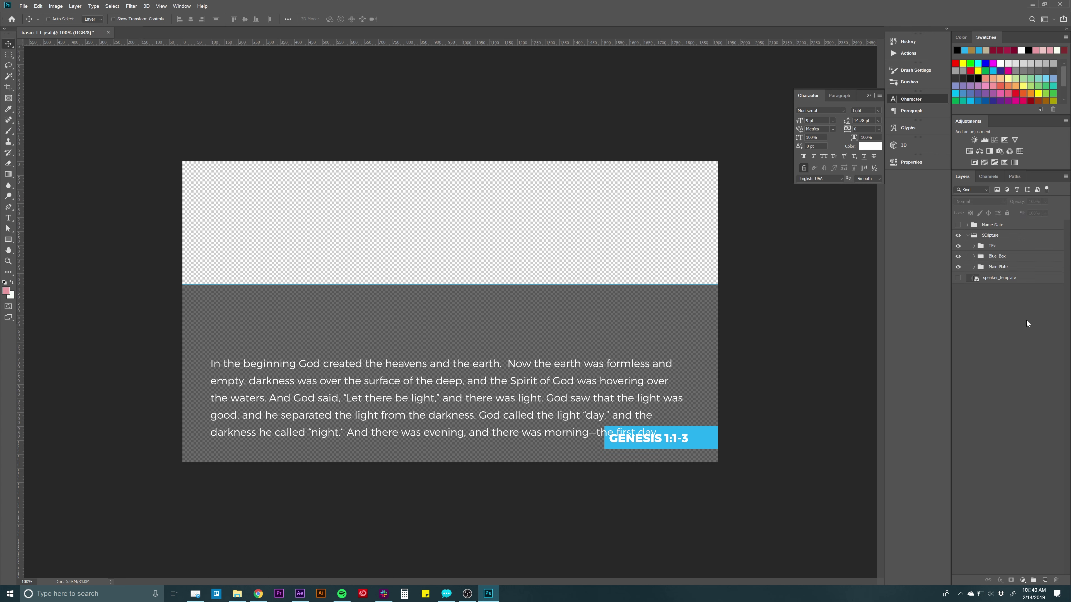
{"action": "key", "text": "ctrl+s"}
Import basic_LT.psd into After Effects as a Composition - Retain Layer Sizes.
{"action": "left_click", "coordinate": [299, 593]}
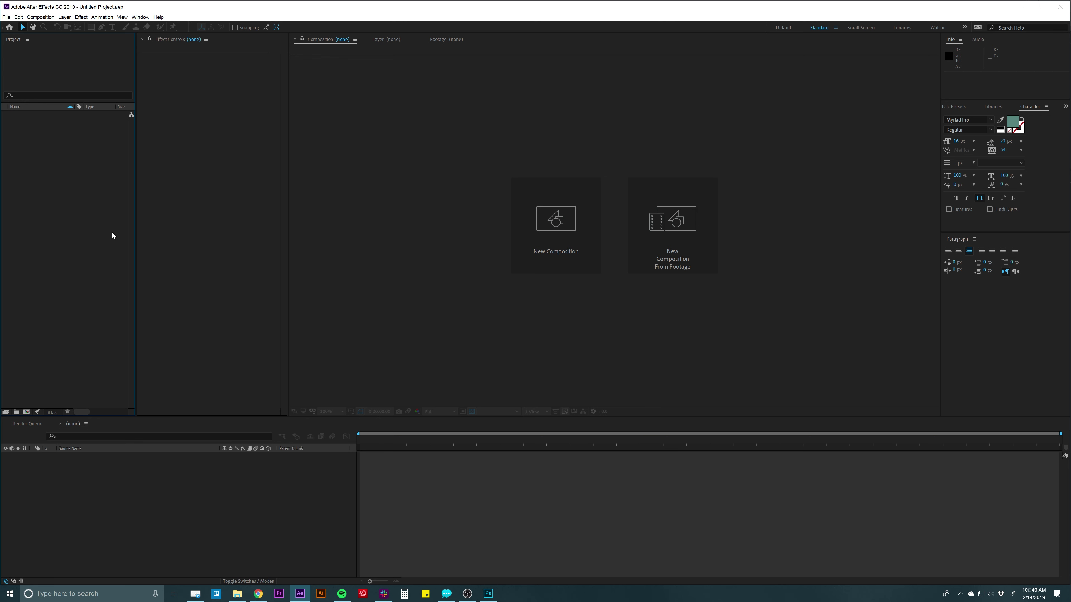
{"action": "double_click", "coordinate": [63, 222]}
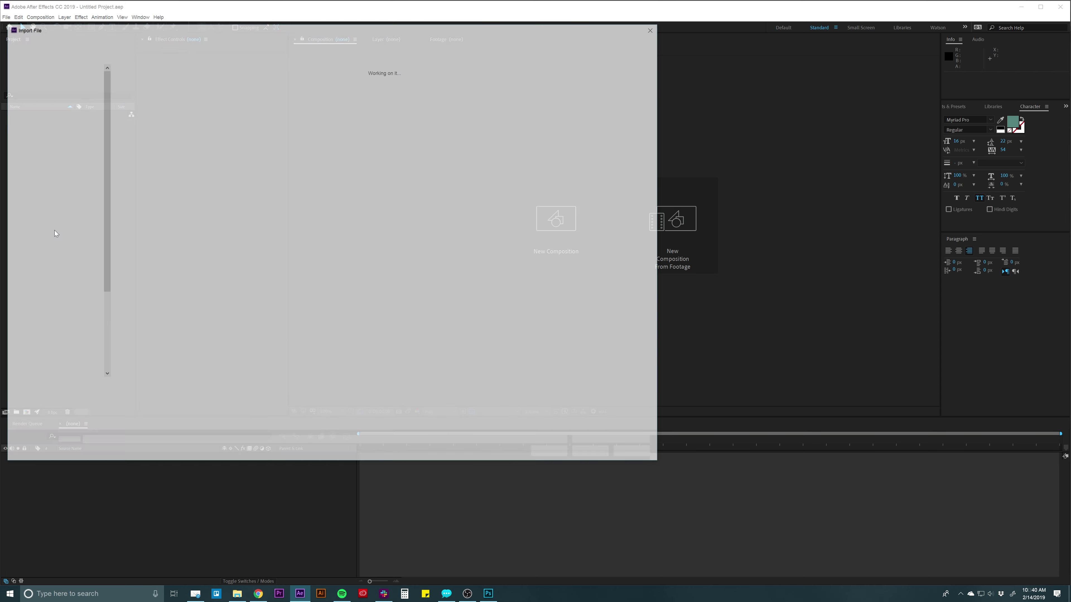
{"action": "double_click", "coordinate": [140, 99]}
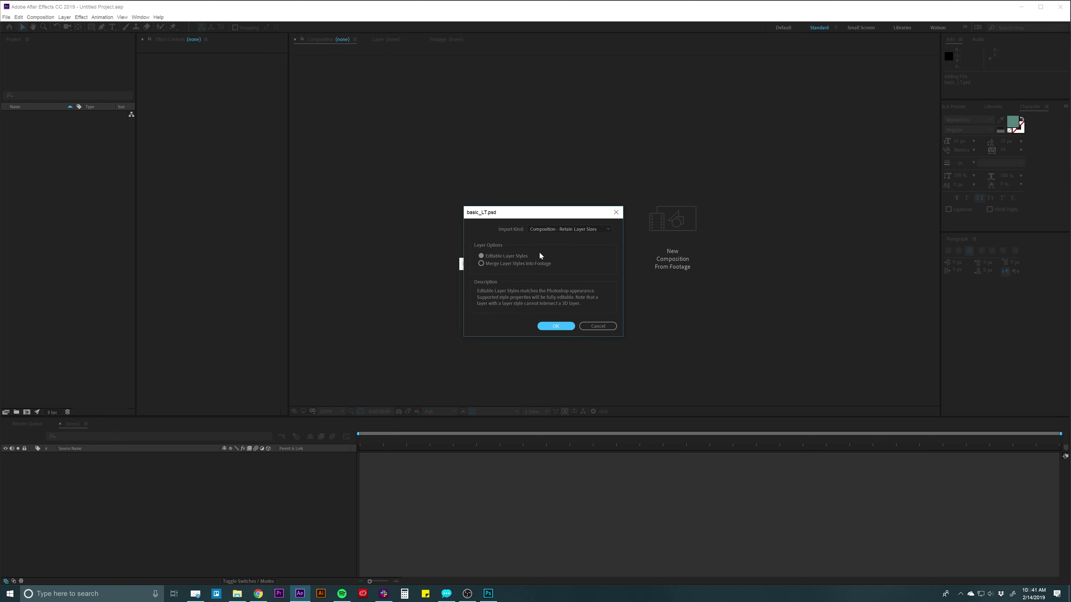
{"action": "left_click_drag", "start_coordinate": [567, 217], "coordinate": [555, 218]}
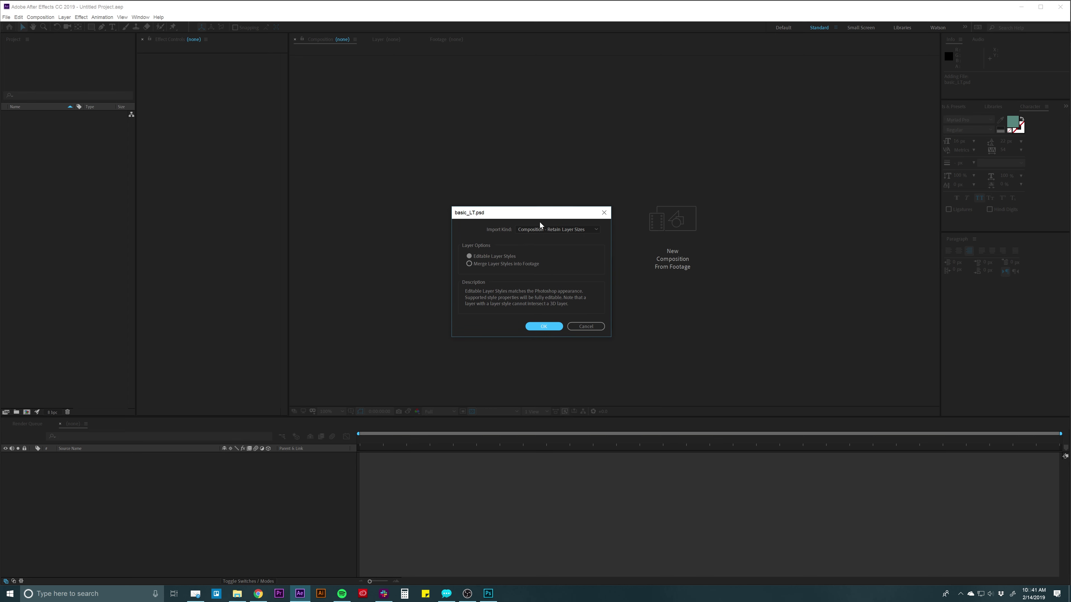
{"action": "left_click", "coordinate": [543, 327]}
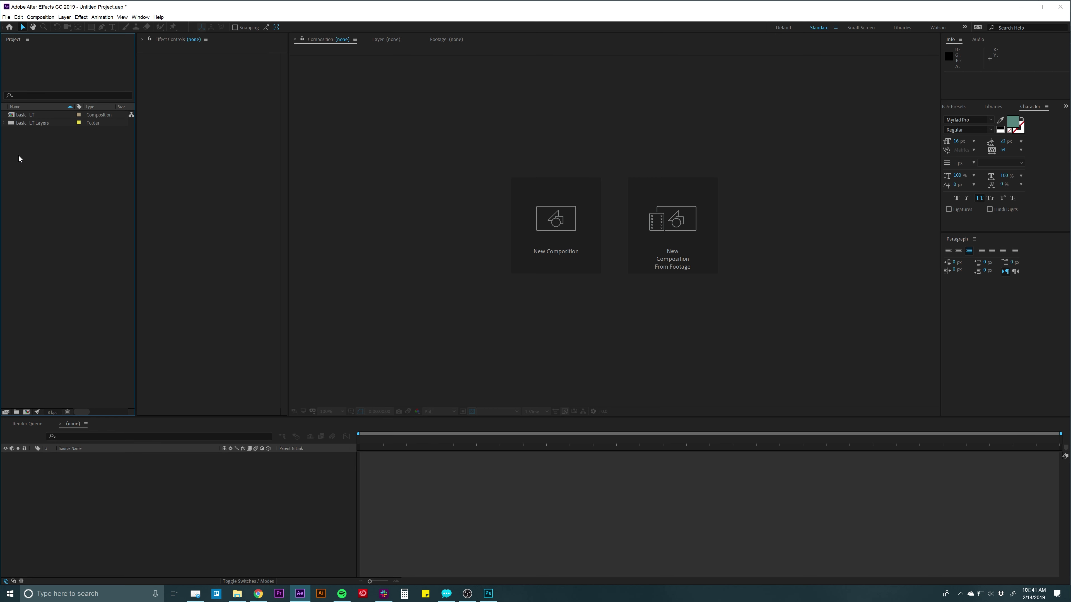
Open the basic_LT composition and play a preview.
{"action": "left_click", "coordinate": [26, 123]}
{"action": "left_click", "coordinate": [4, 122]}
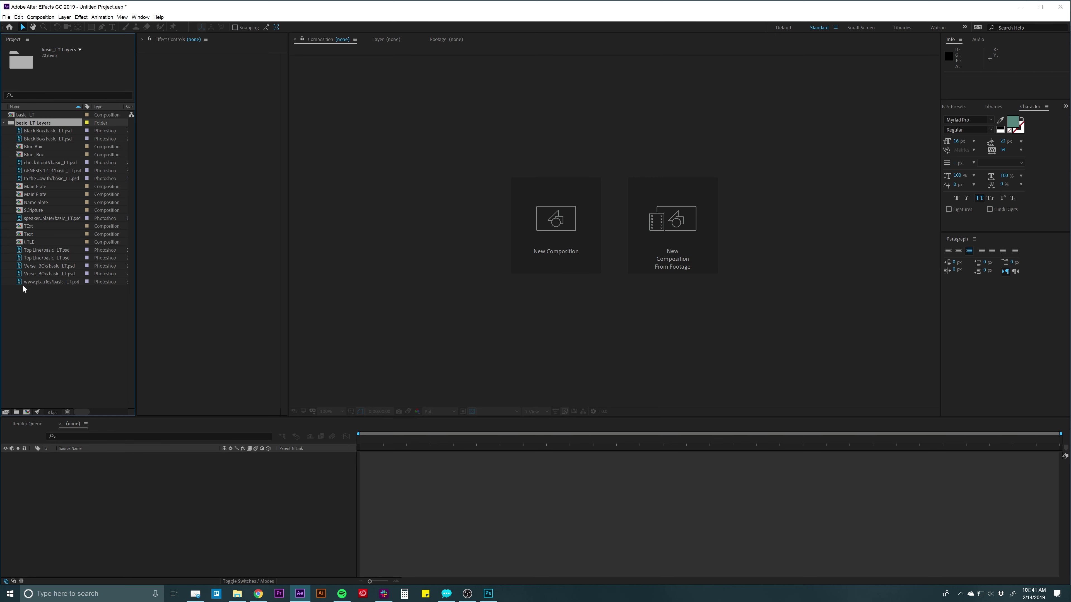
{"action": "left_click", "coordinate": [5, 123]}
{"action": "left_click", "coordinate": [10, 116]}
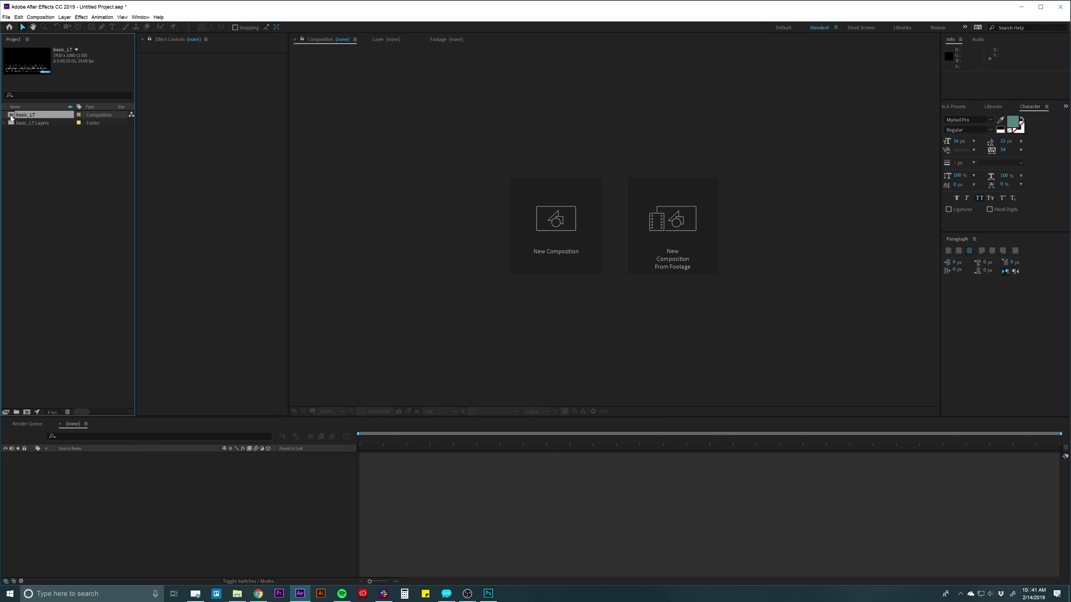
{"action": "double_click", "coordinate": [10, 116]}
{"action": "key", "text": "space"}
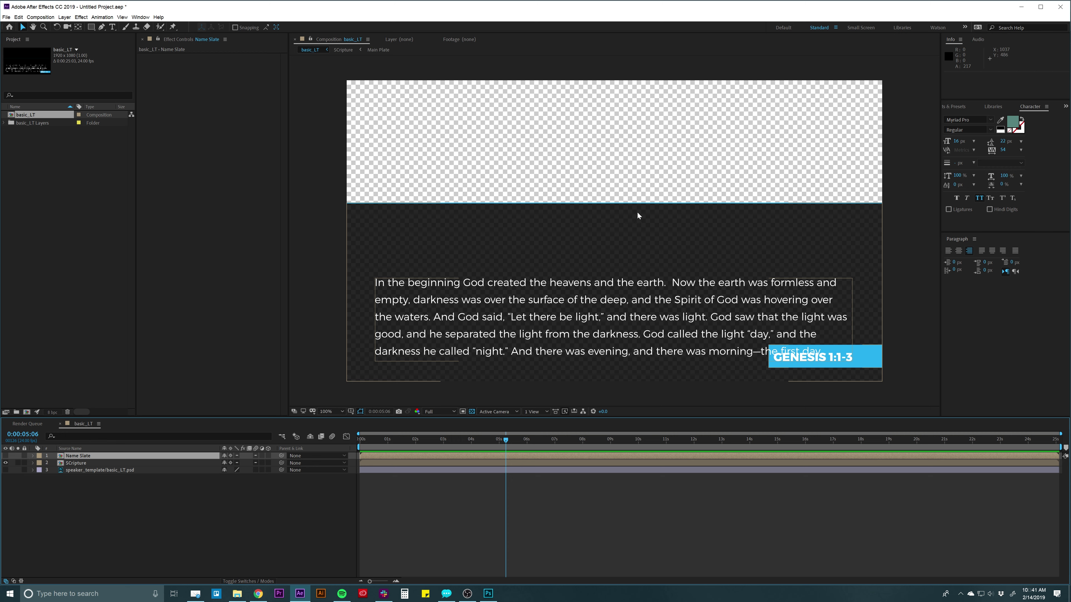
Inspect the speaker_template and SCripture layers, then select Blue Box in the Layers folder.
{"action": "left_click", "coordinate": [396, 471]}
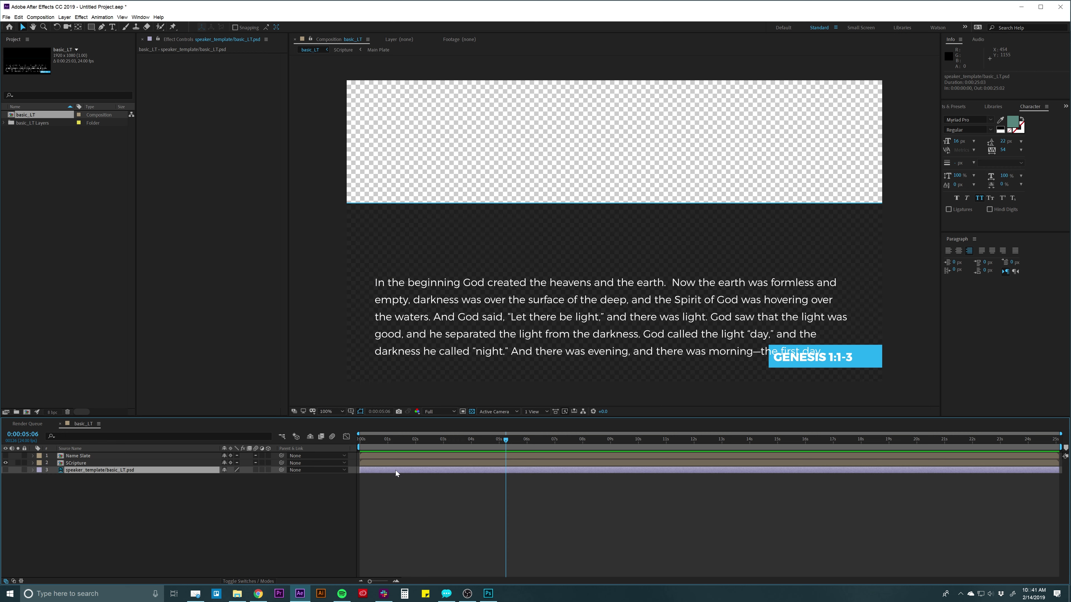
{"action": "left_click", "coordinate": [393, 464]}
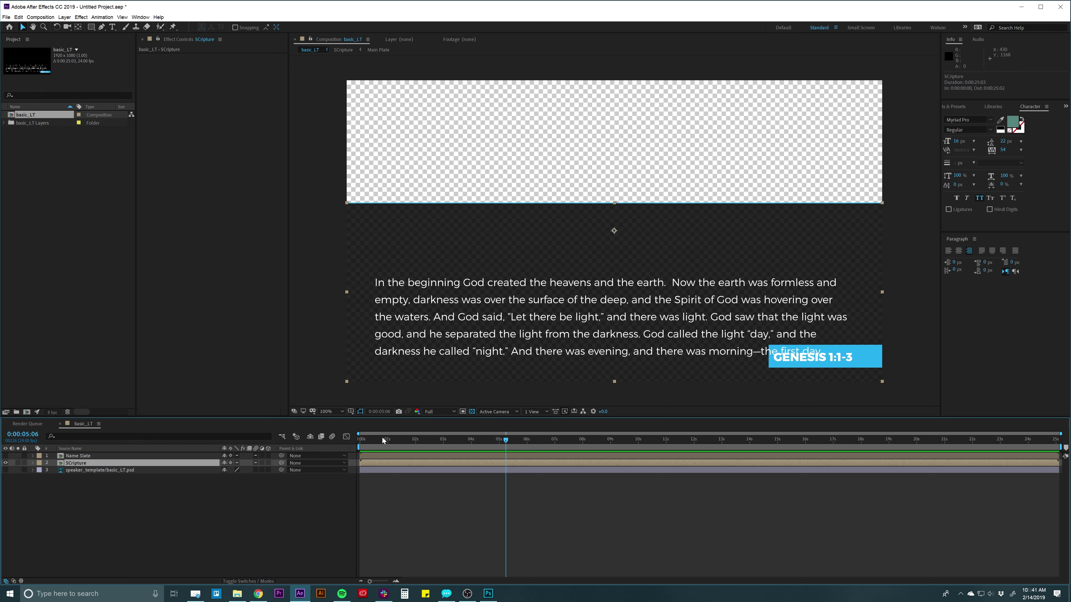
{"action": "left_click", "coordinate": [26, 123]}
{"action": "left_click", "coordinate": [4, 123]}
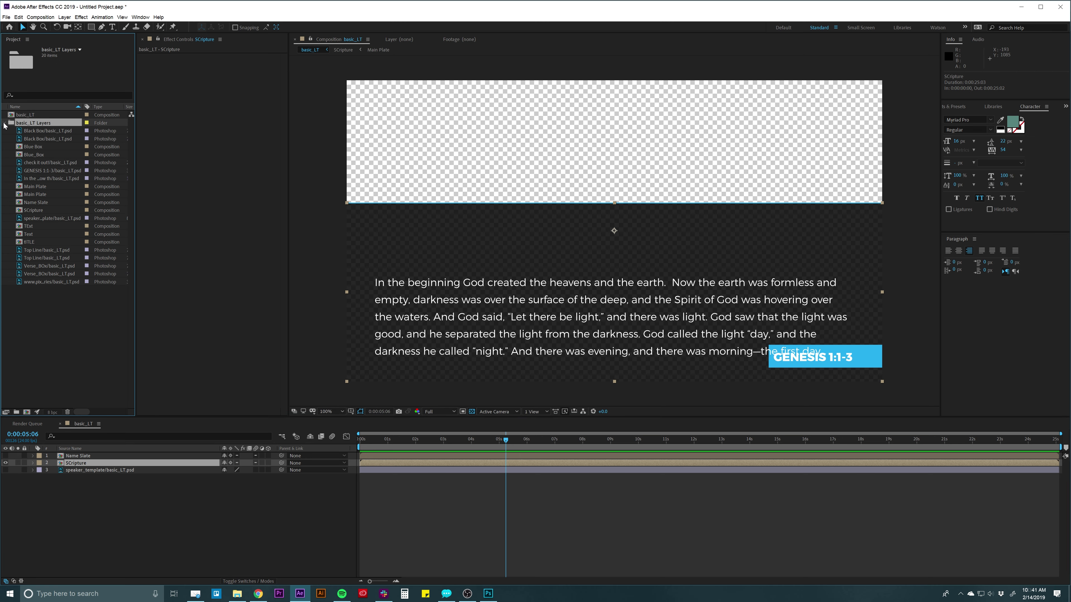
{"action": "left_click", "coordinate": [34, 147]}
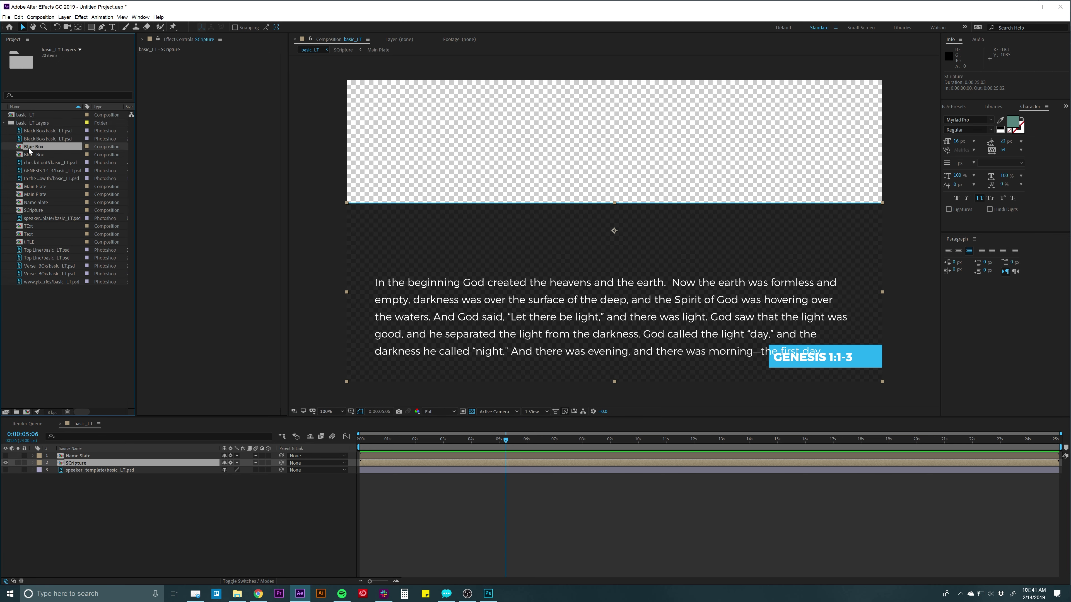
Open the Name Slate comp, scrub to 5:09, toggle the transparency grid, return to Photoshop.
{"action": "left_click", "coordinate": [27, 203]}
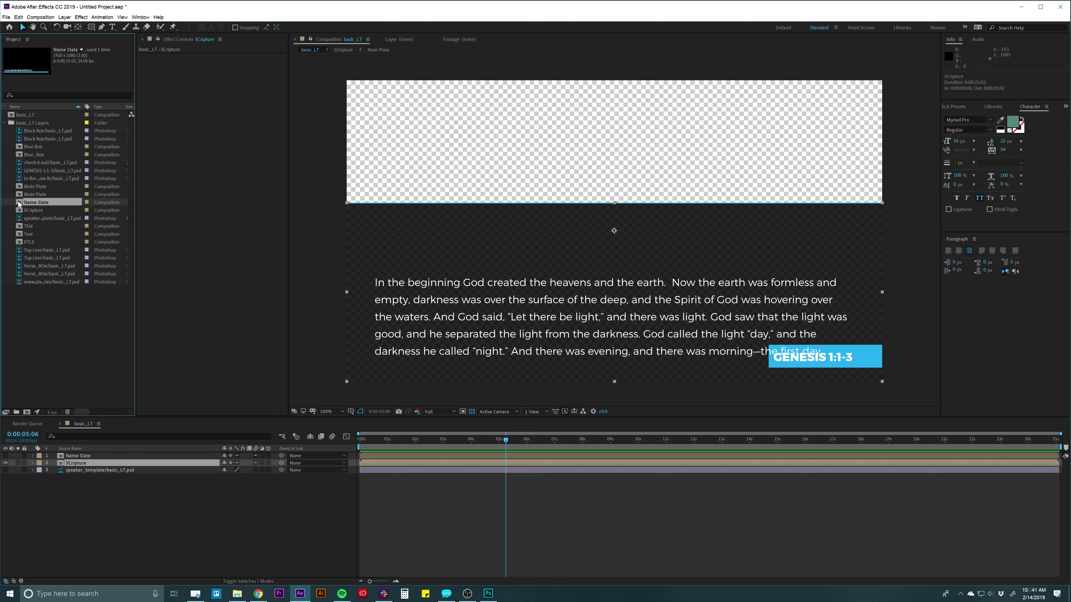
{"action": "double_click", "coordinate": [19, 204]}
{"action": "left_click", "coordinate": [396, 440]}
{"action": "left_click_drag", "start_coordinate": [389, 442], "coordinate": [509, 440]}
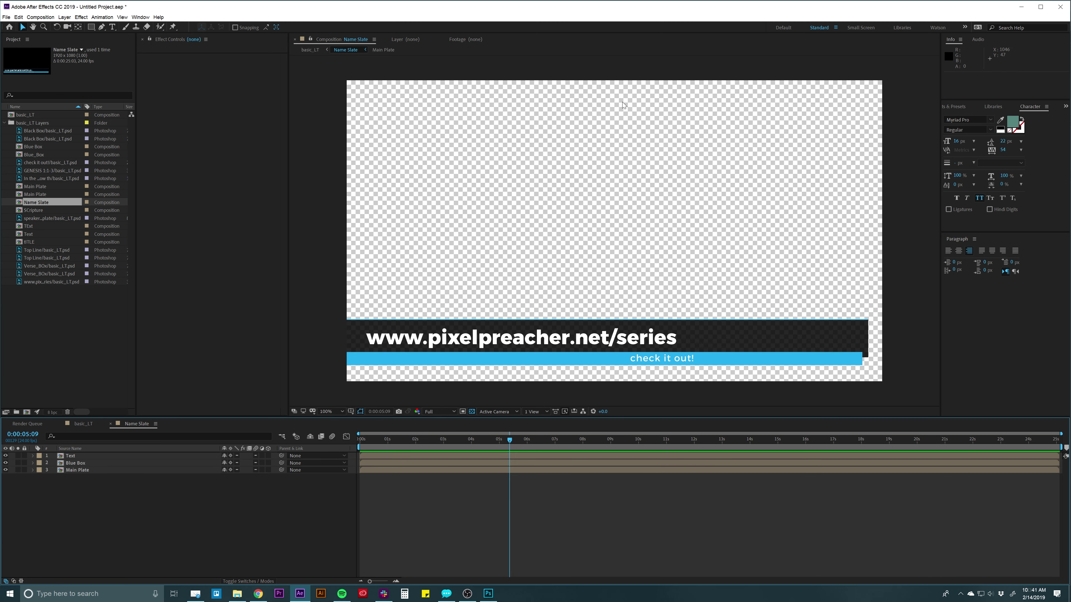
{"action": "left_click", "coordinate": [472, 413]}
{"action": "left_click", "coordinate": [472, 412]}
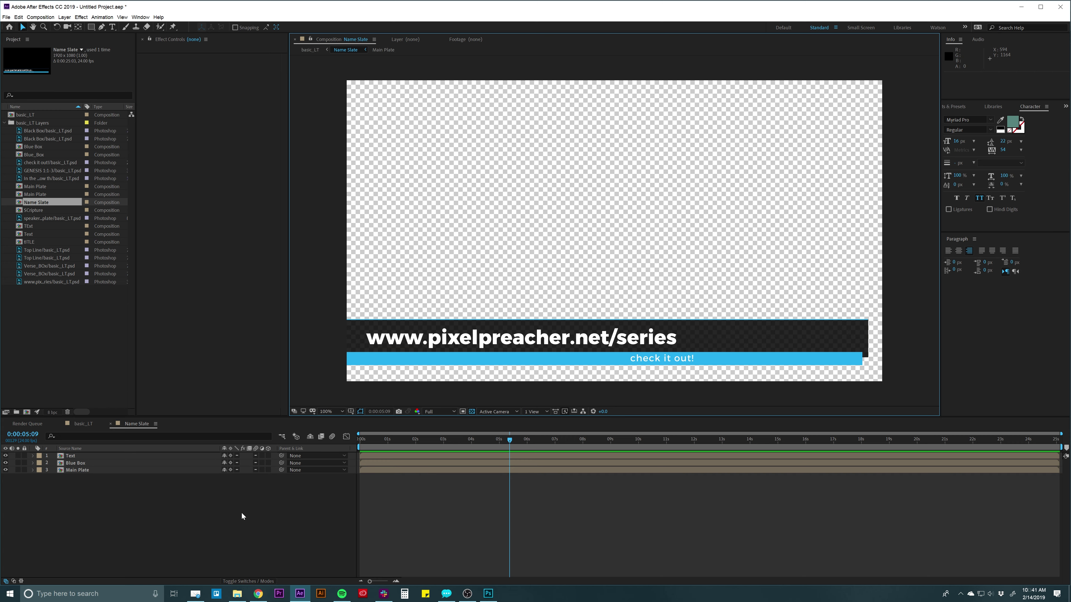
{"action": "left_click", "coordinate": [488, 593]}
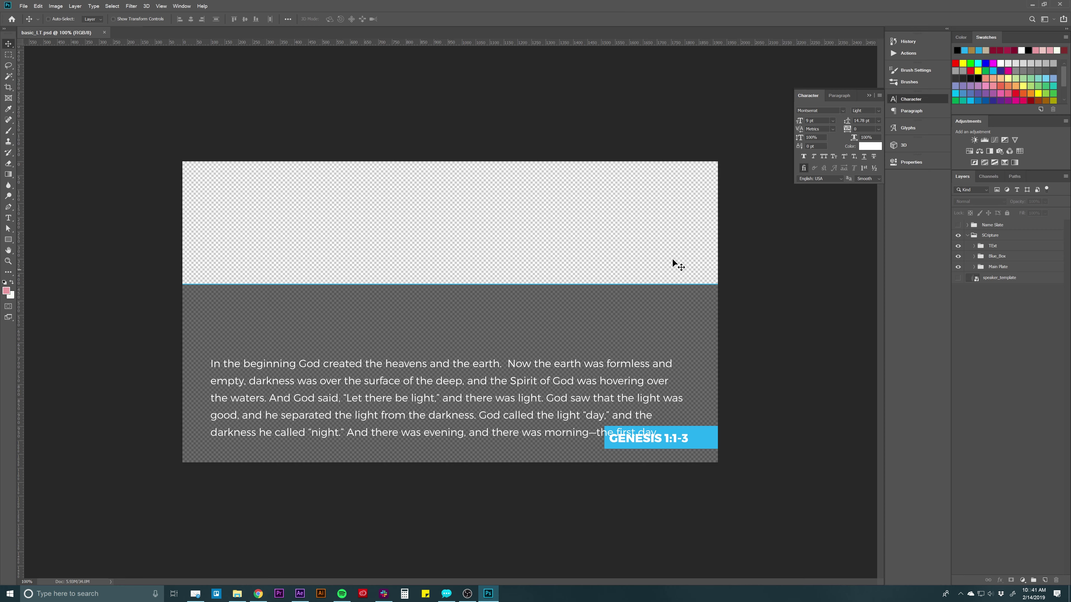
Collapse SCripture, select the Name Slate group, then return to After Effects.
{"action": "left_click", "coordinate": [1001, 240]}
{"action": "left_click", "coordinate": [967, 235]}
{"action": "left_click", "coordinate": [991, 225]}
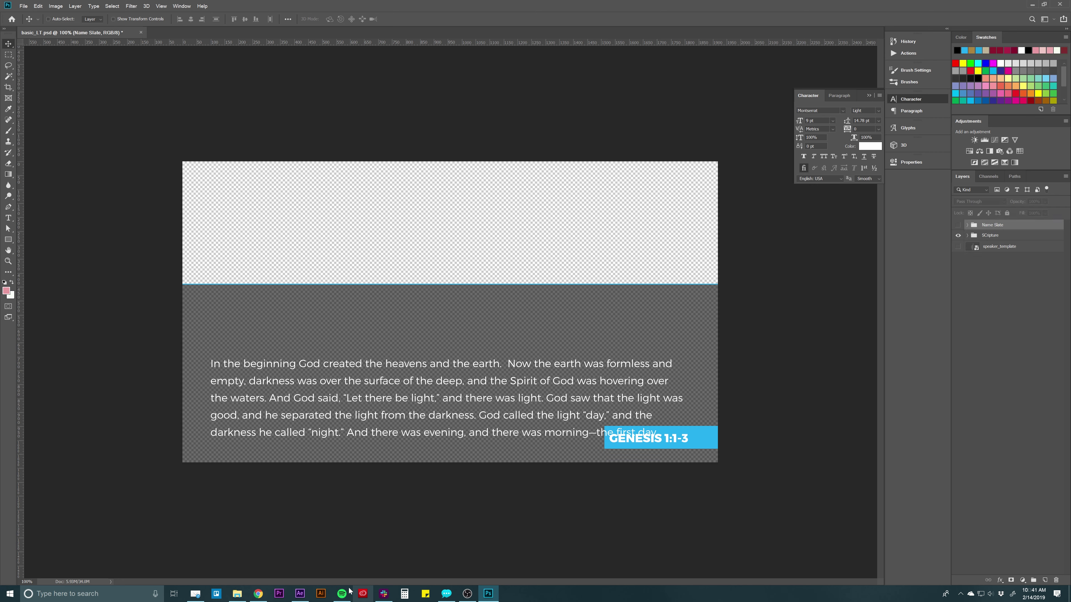
{"action": "left_click", "coordinate": [300, 594]}
{"action": "left_click", "coordinate": [456, 504]}
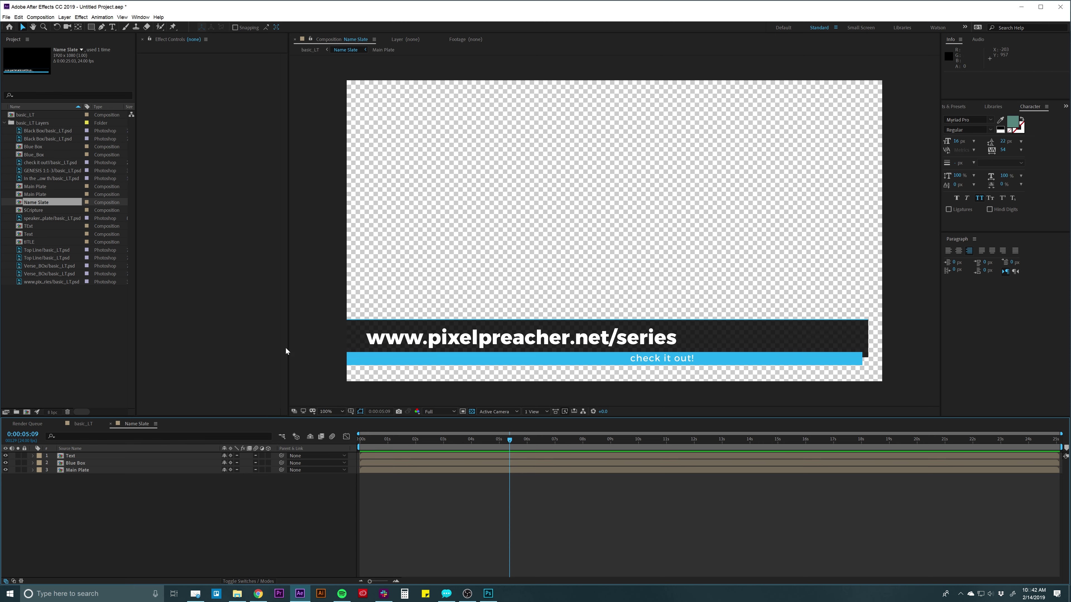
Check the Text, Main Plate and Blue Box layers, leaving Main Plate selected.
{"action": "left_click", "coordinate": [506, 342]}
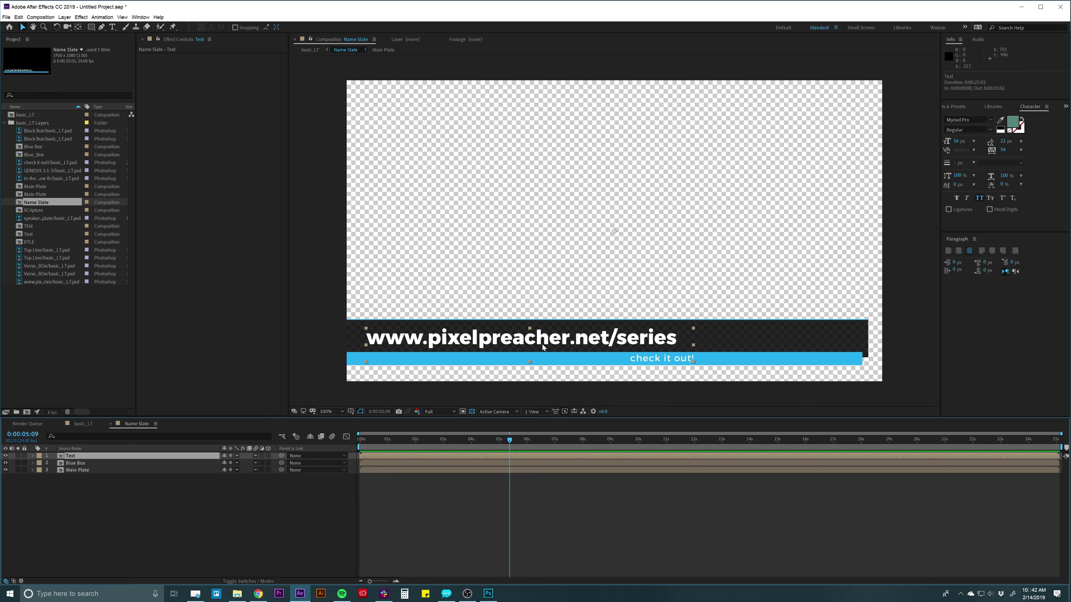
{"action": "left_click", "coordinate": [744, 329]}
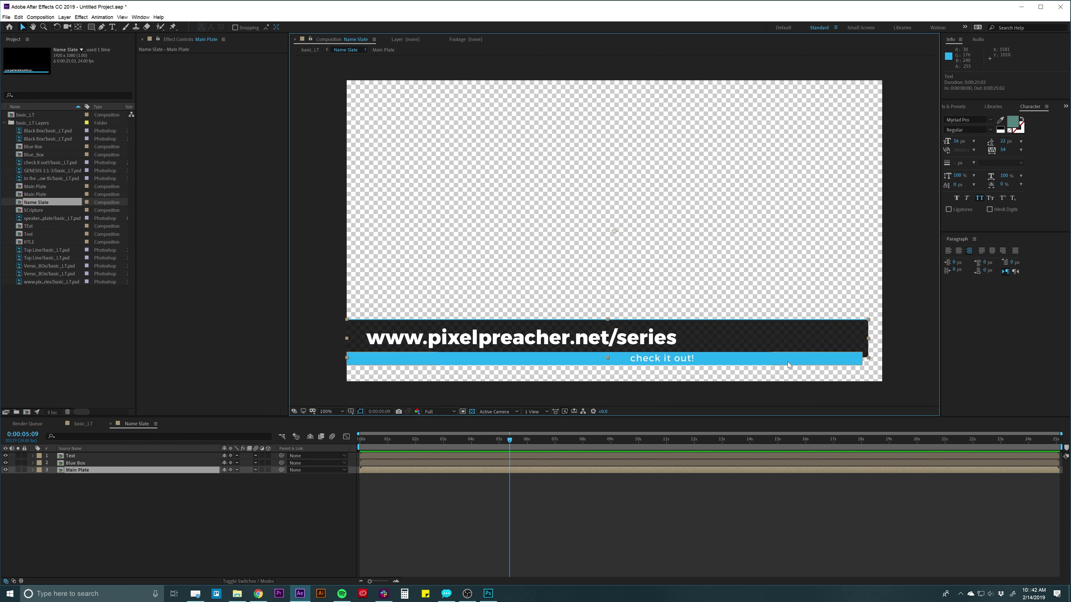
{"action": "left_click", "coordinate": [71, 464]}
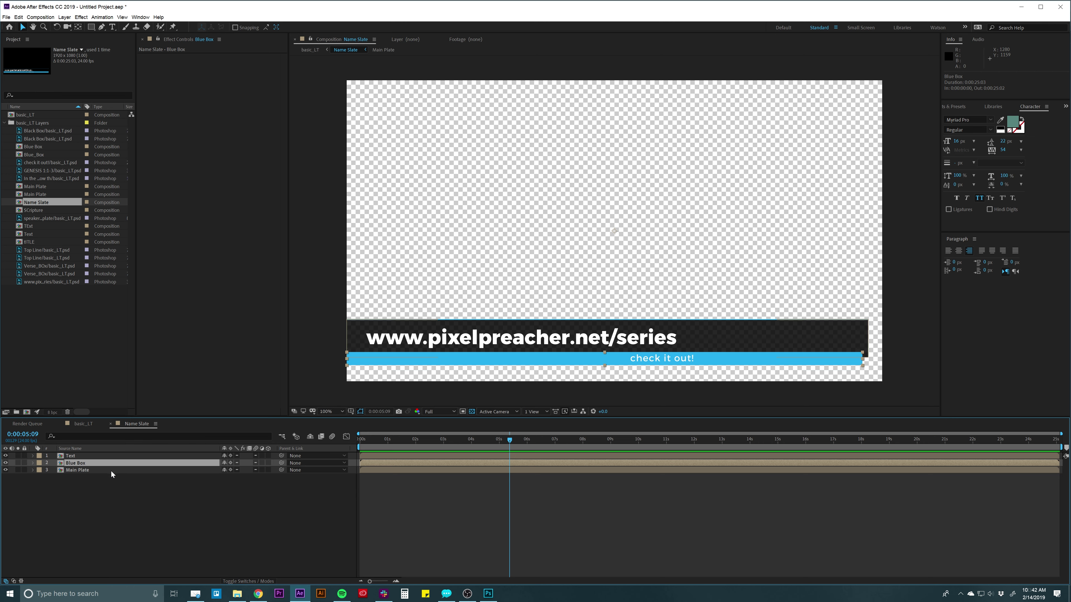
{"action": "left_click", "coordinate": [99, 477]}
{"action": "left_click", "coordinate": [93, 472]}
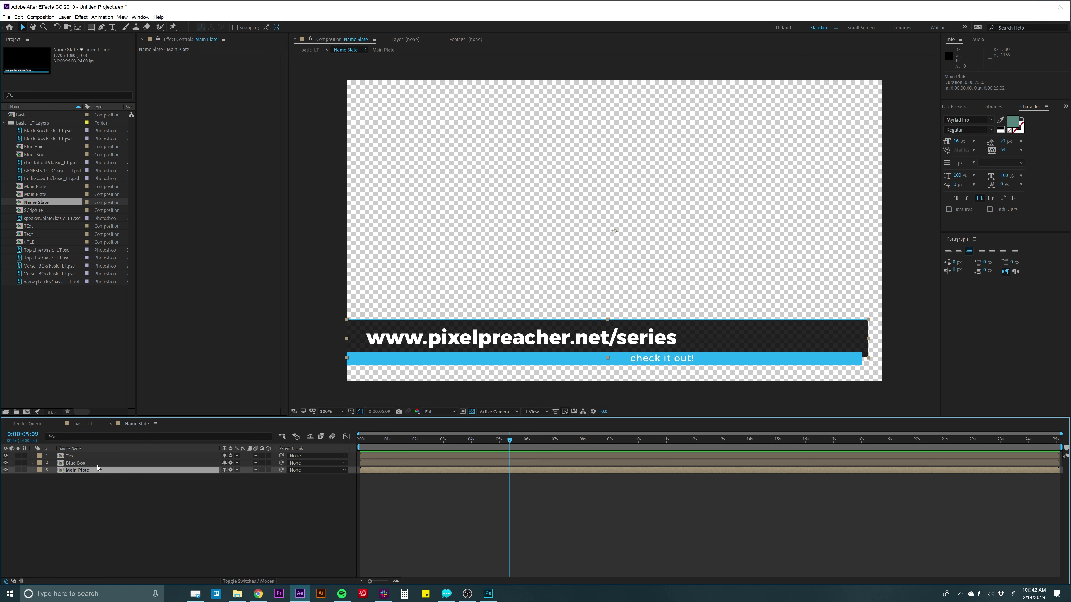
Keyframe Main Plate Opacity at 0%, then at 100% about a second later.
{"action": "key", "text": "t"}
{"action": "left_click", "coordinate": [431, 477]}
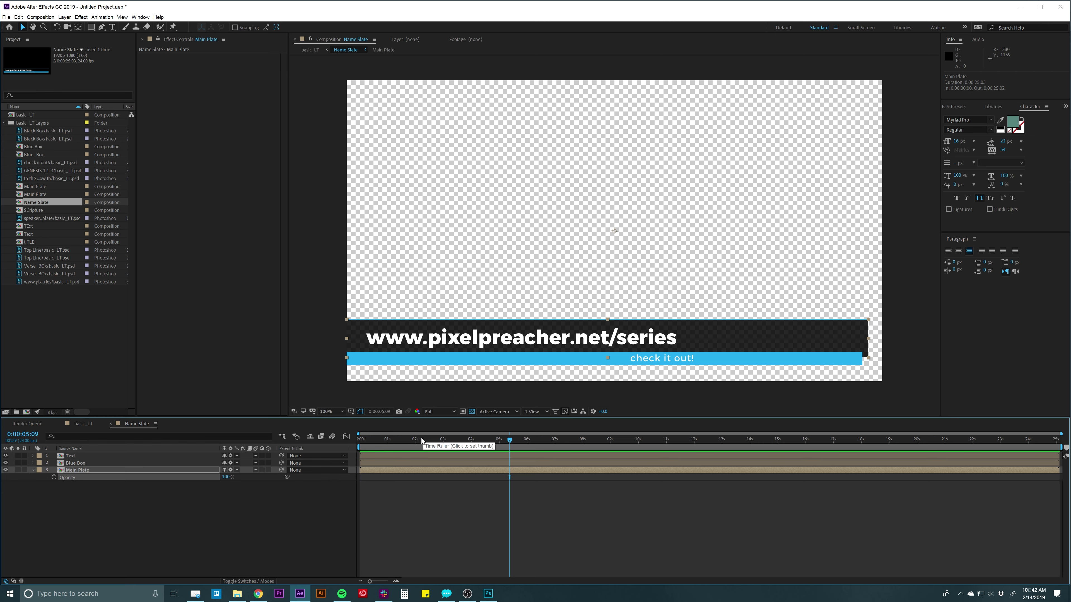
{"action": "left_click_drag", "start_coordinate": [422, 437], "coordinate": [352, 437]}
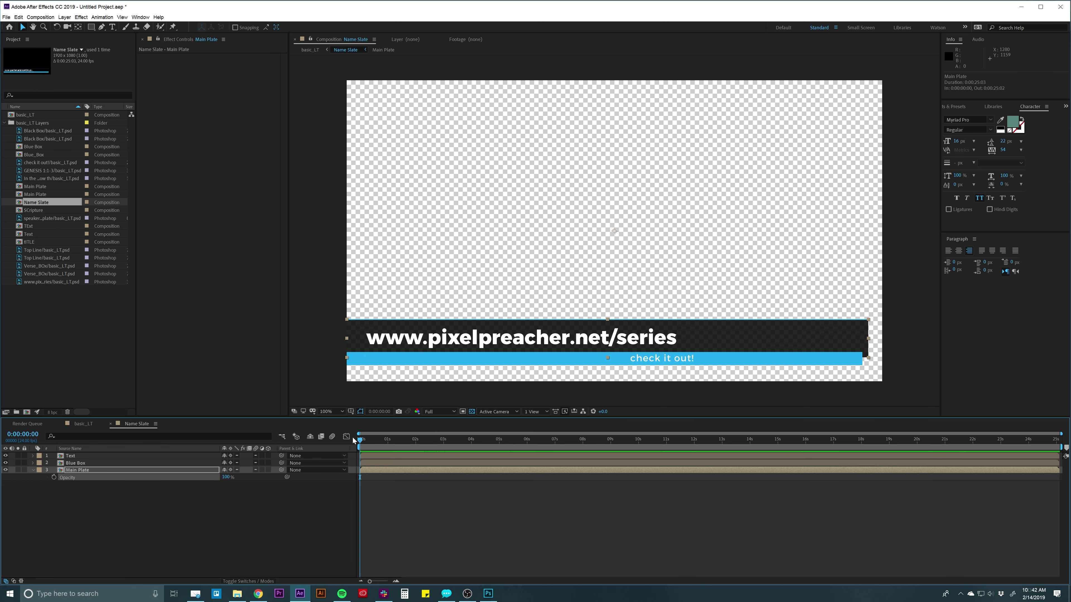
{"action": "left_click", "coordinate": [226, 477]}
{"action": "type", "text": "0"}
{"action": "key", "text": "Return"}
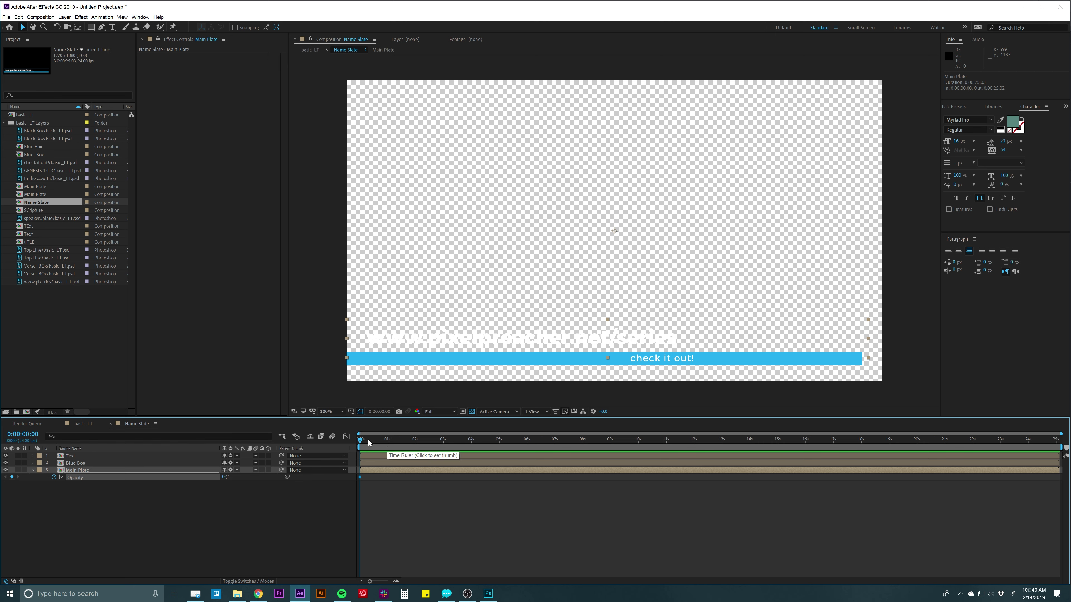
{"action": "left_click_drag", "start_coordinate": [368, 440], "coordinate": [398, 440]}
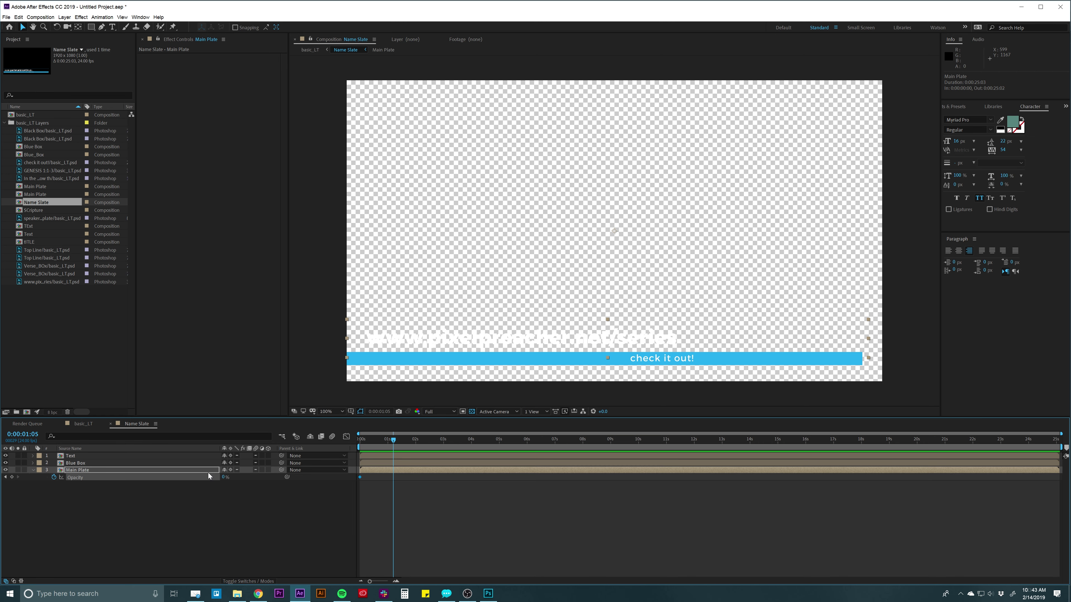
{"action": "left_click", "coordinate": [223, 477]}
{"action": "key", "text": "Return"}
Trim the work area end to about 2:12 and preview the fade-in.
{"action": "left_click", "coordinate": [431, 500]}
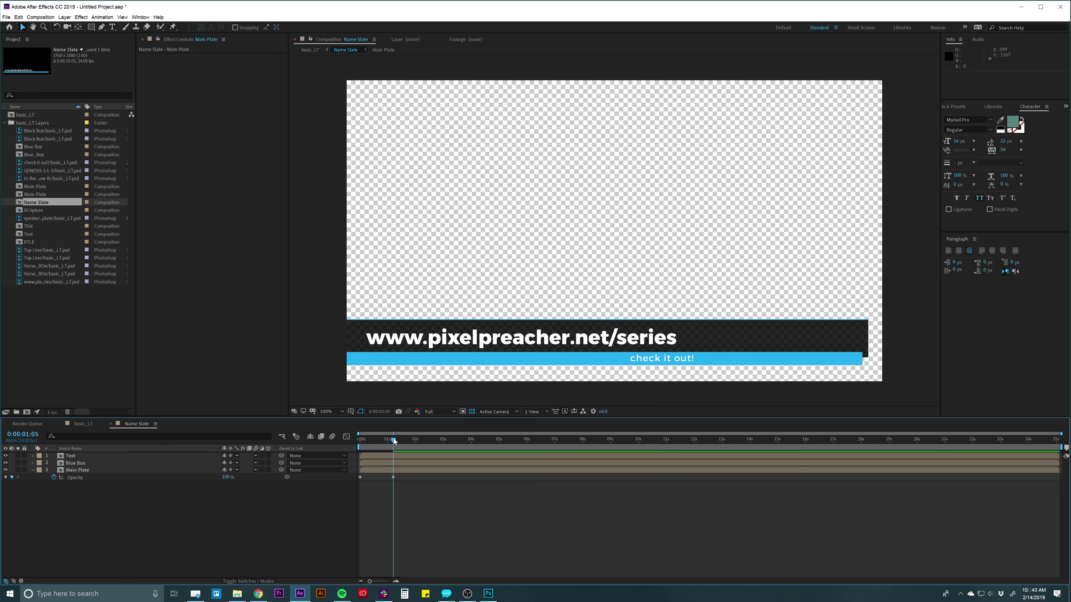
{"action": "left_click_drag", "start_coordinate": [389, 438], "coordinate": [415, 440]}
{"action": "left_click_drag", "start_coordinate": [1060, 433], "coordinate": [425, 438]}
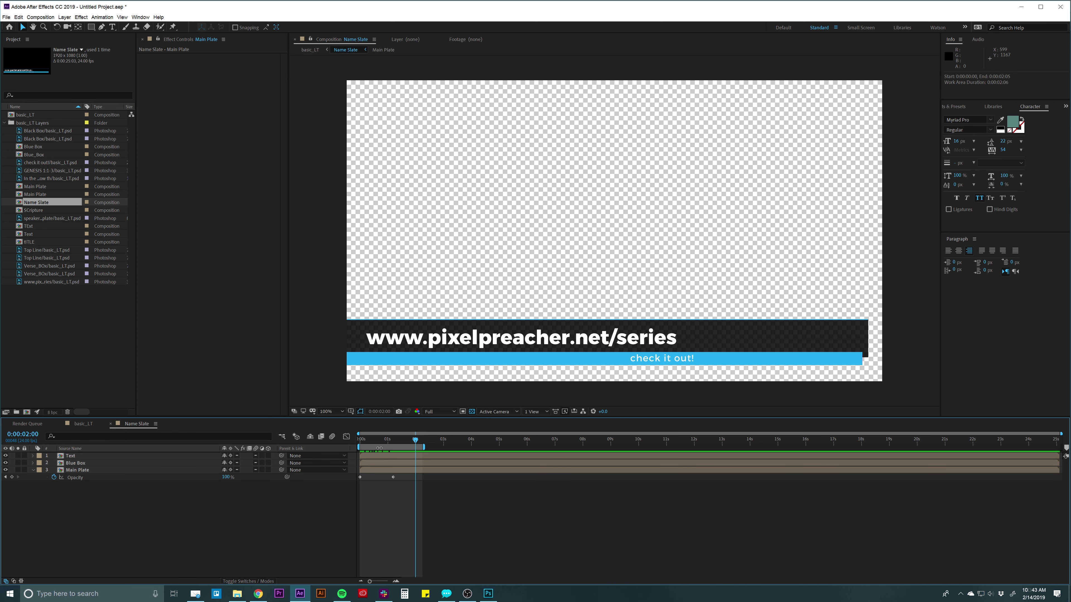
{"action": "key", "text": "space"}
{"action": "key", "text": "space"}
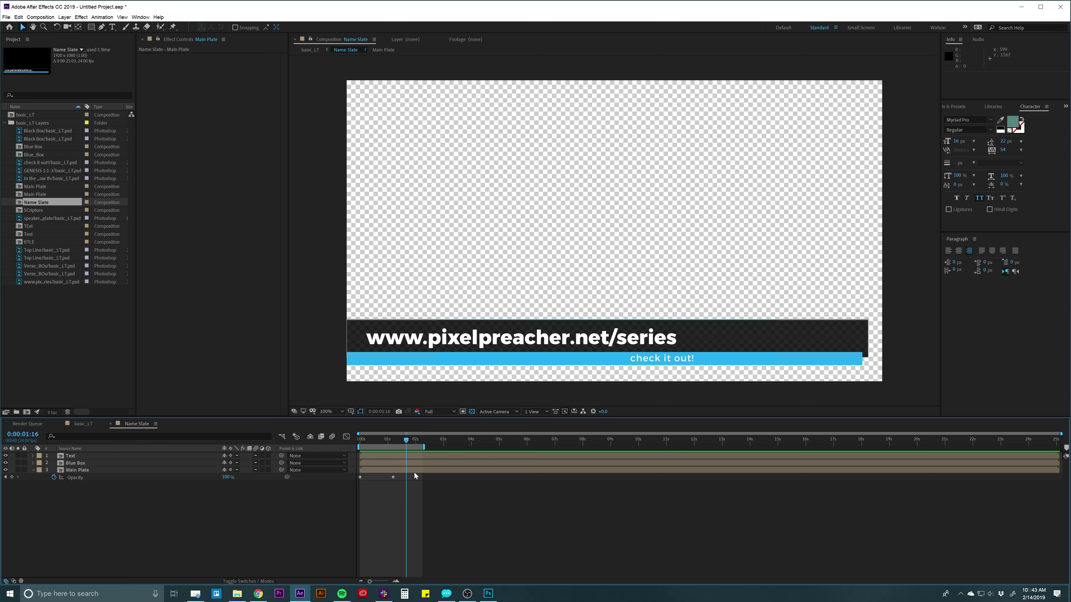
{"action": "left_click", "coordinate": [403, 471]}
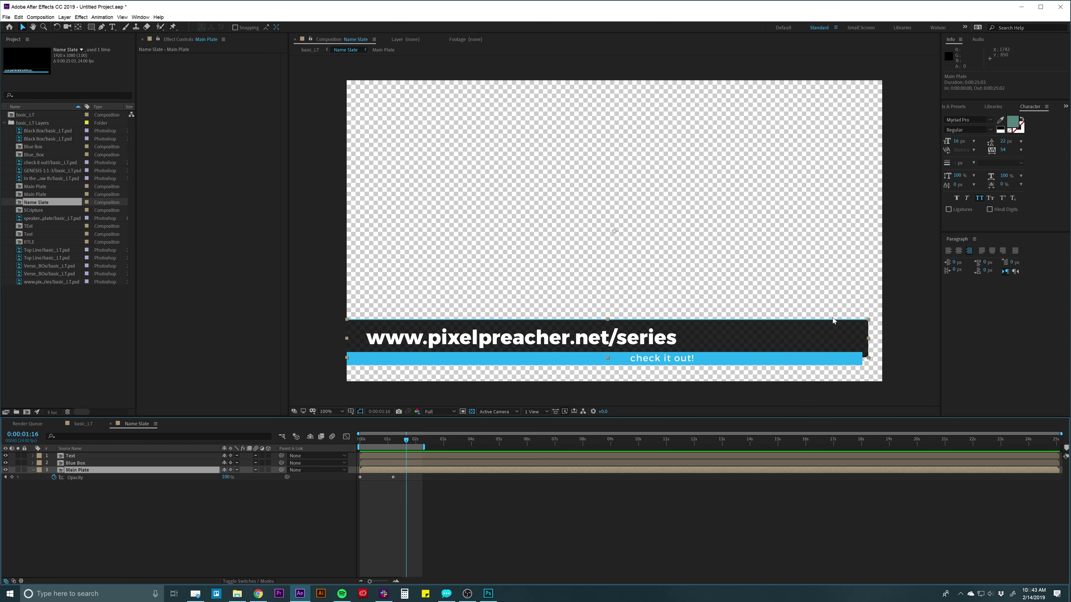
Slide the dark plate left to Position 292,540 so it starts off-frame, then scrub to check.
{"action": "left_click_drag", "start_coordinate": [760, 345], "coordinate": [703, 291]}
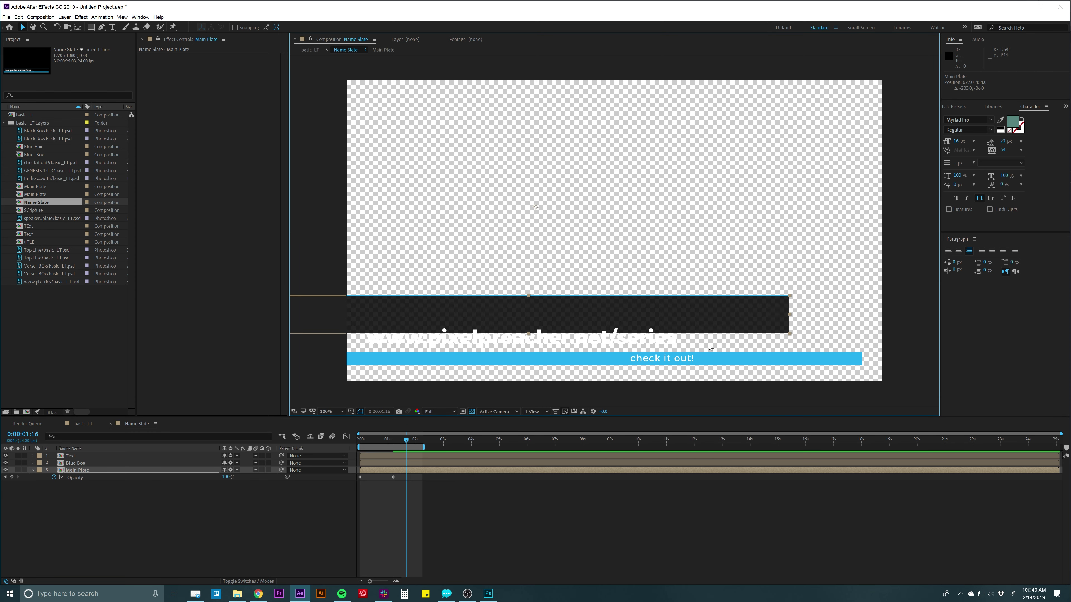
{"action": "key", "text": "ctrl+z"}
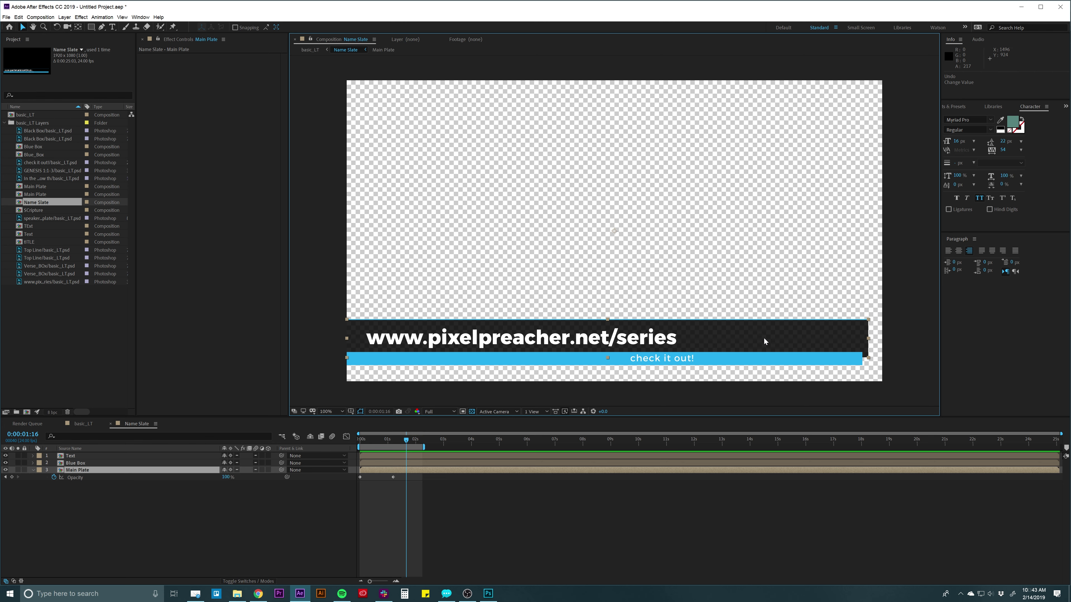
{"action": "left_click_drag", "start_coordinate": [829, 335], "coordinate": [653, 348]}
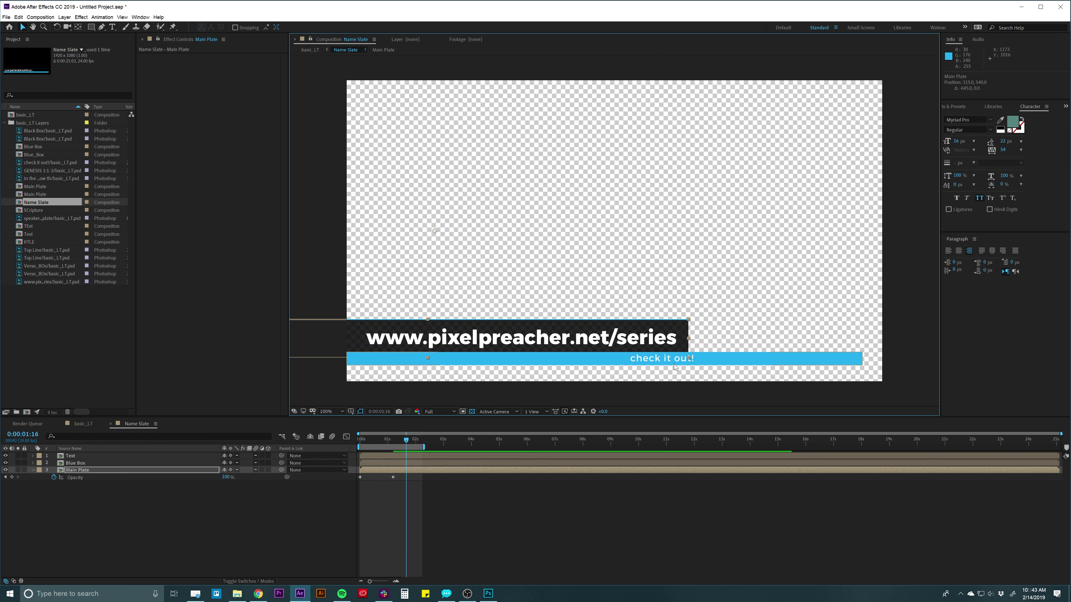
{"action": "mouse_move", "coordinate": [406, 441]}
{"action": "left_mouse_down"}
{"action": "mouse_move", "coordinate": [361, 441]}
{"action": "mouse_move", "coordinate": [403, 441]}
{"action": "left_mouse_up"}
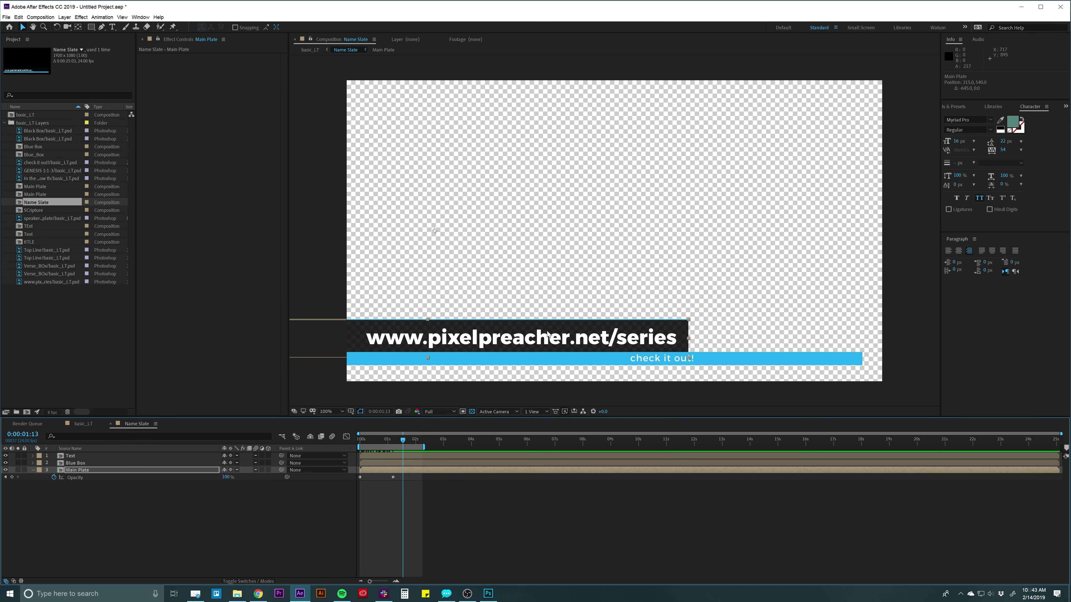
{"action": "mouse_move", "coordinate": [401, 441]}
{"action": "left_mouse_down"}
{"action": "mouse_move", "coordinate": [374, 439]}
{"action": "mouse_move", "coordinate": [409, 438]}
{"action": "left_mouse_up"}
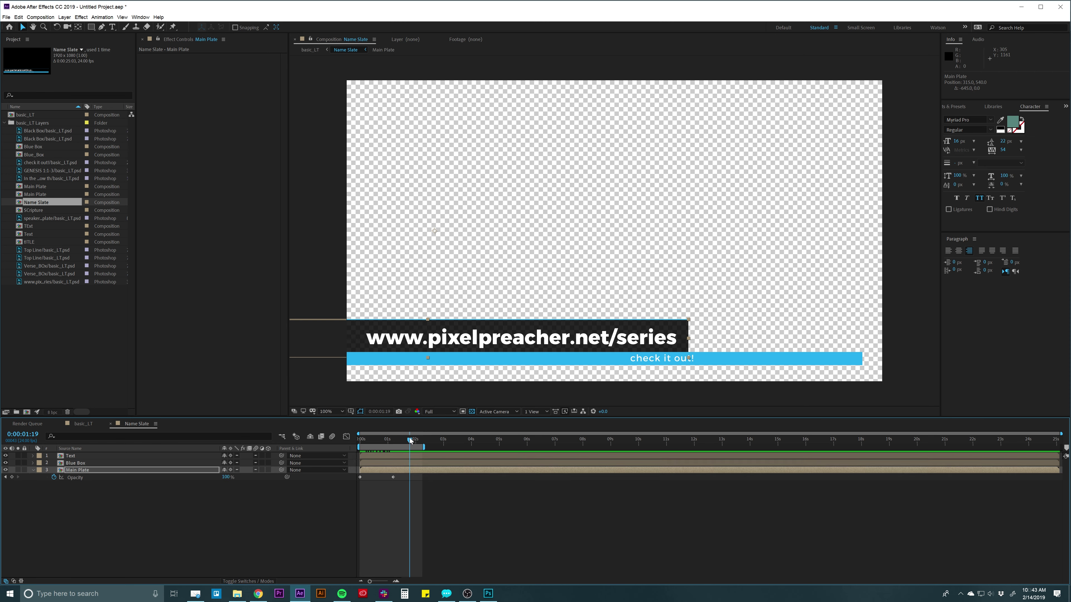
{"action": "left_click", "coordinate": [407, 462]}
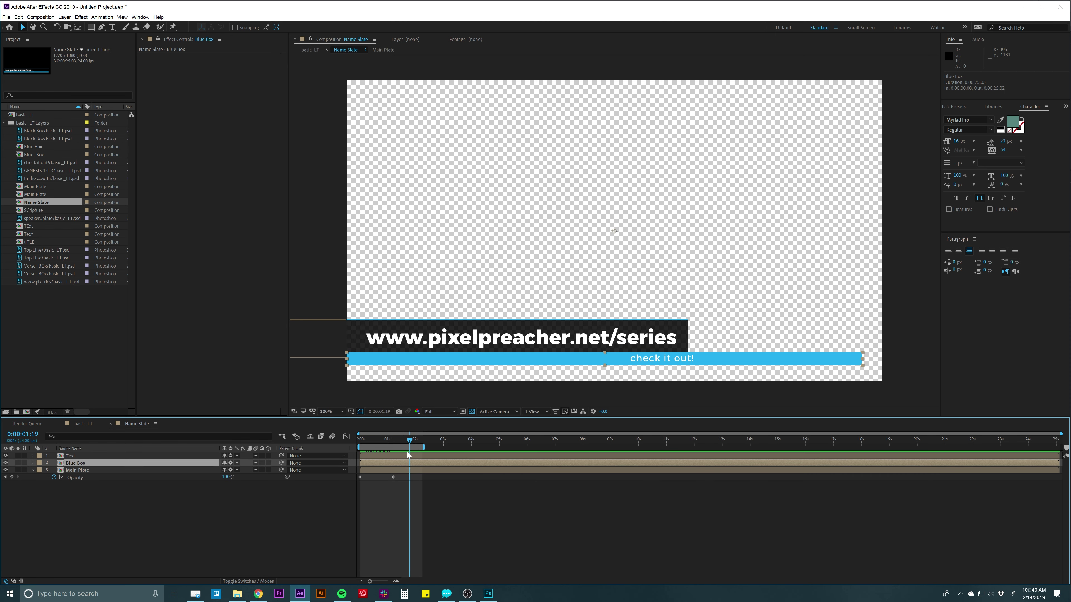
Paste Main Plate's two Opacity fade keyframes onto Blue Box starting at 0:13.
{"action": "left_click_drag", "start_coordinate": [401, 477], "coordinate": [344, 482]}
{"action": "left_click", "coordinate": [363, 462]}
{"action": "key", "text": "t"}
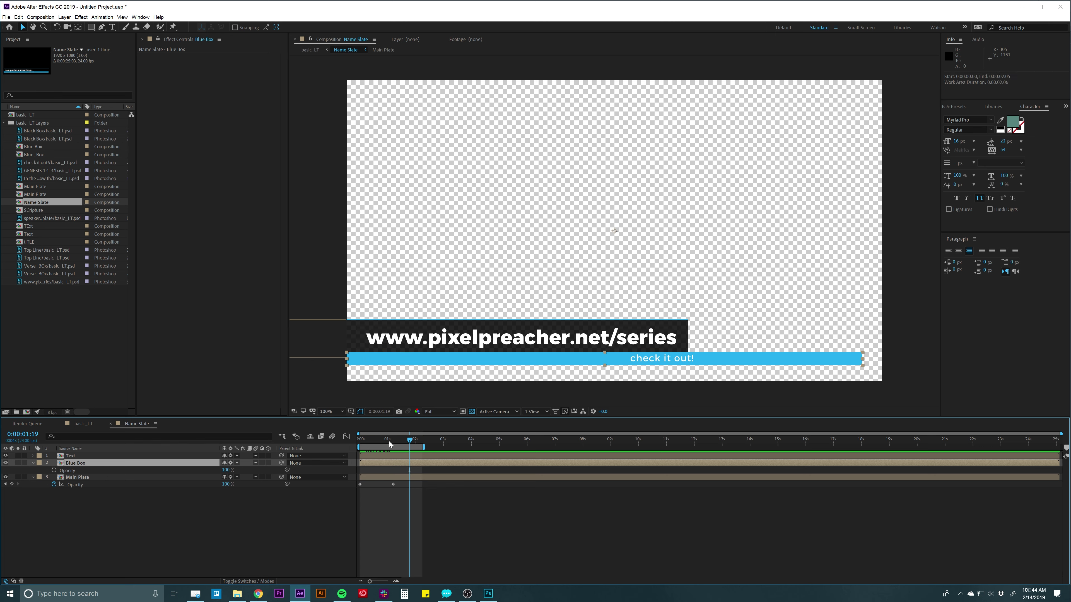
{"action": "left_click_drag", "start_coordinate": [389, 441], "coordinate": [365, 442]}
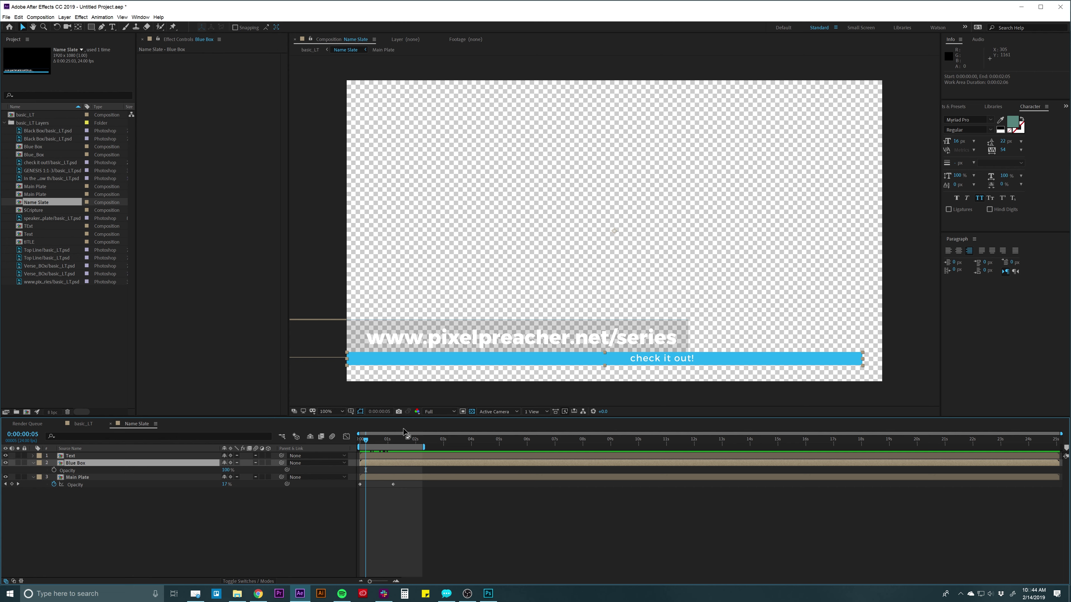
{"action": "left_click_drag", "start_coordinate": [402, 483], "coordinate": [337, 495]}
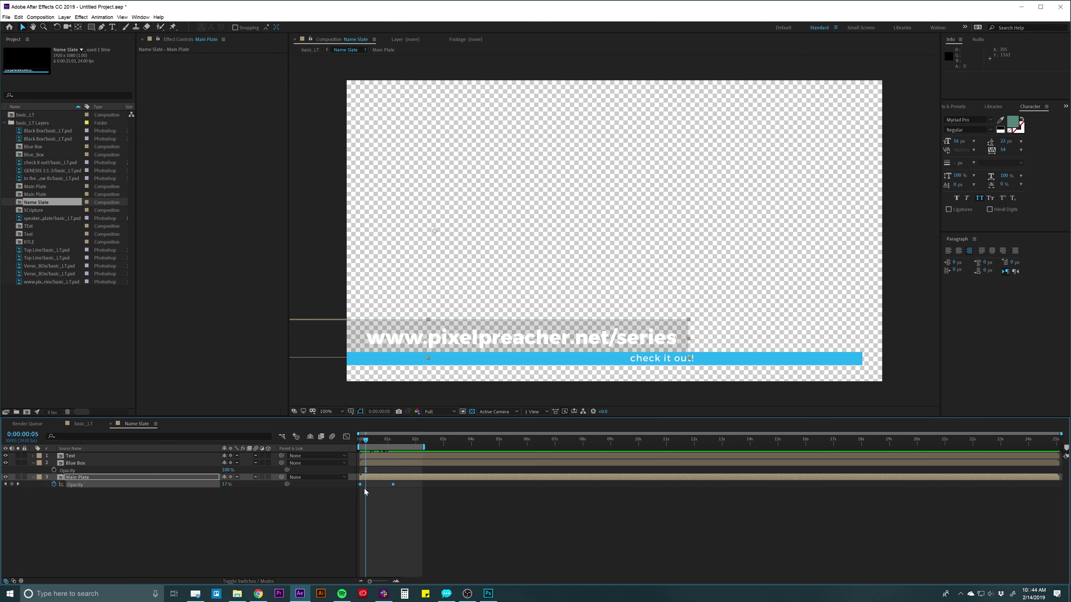
{"action": "left_click_drag", "start_coordinate": [413, 483], "coordinate": [347, 496]}
{"action": "left_click", "coordinate": [466, 464]}
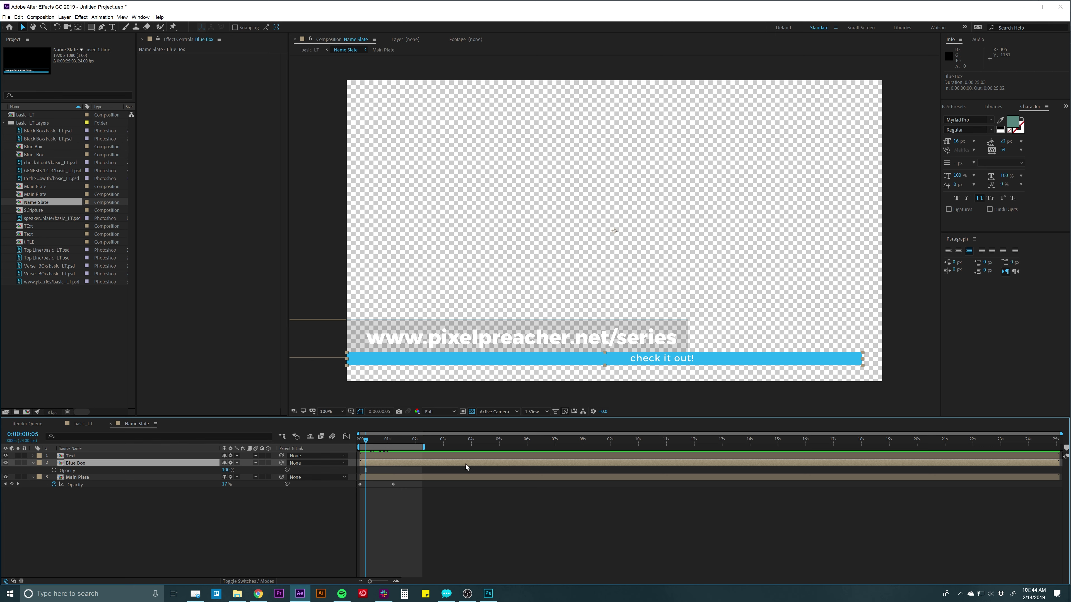
{"action": "left_click_drag", "start_coordinate": [369, 440], "coordinate": [375, 441]}
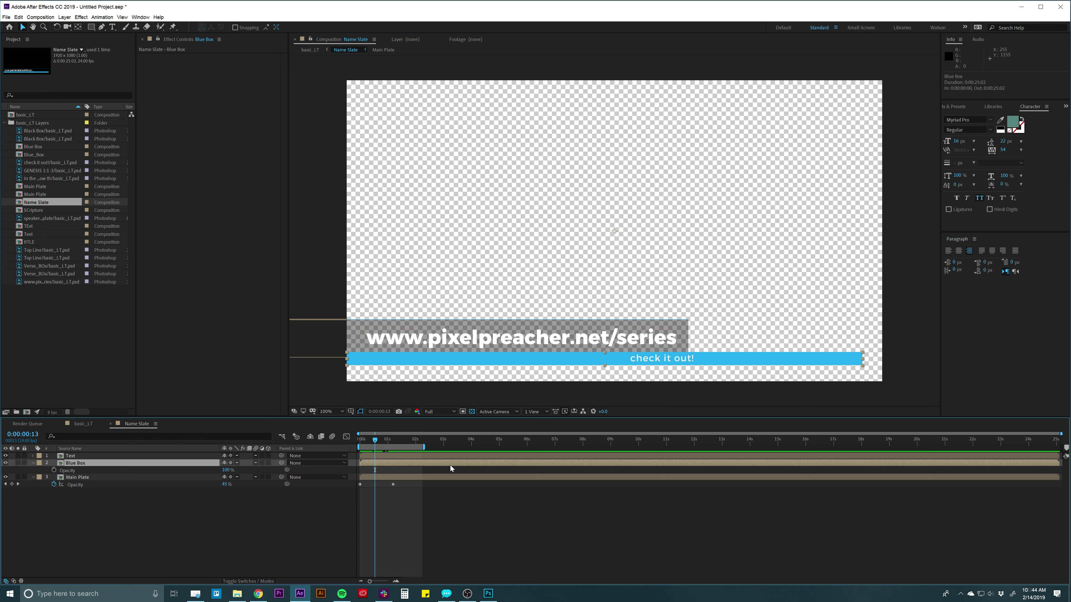
{"action": "key", "text": "ctrl+v"}
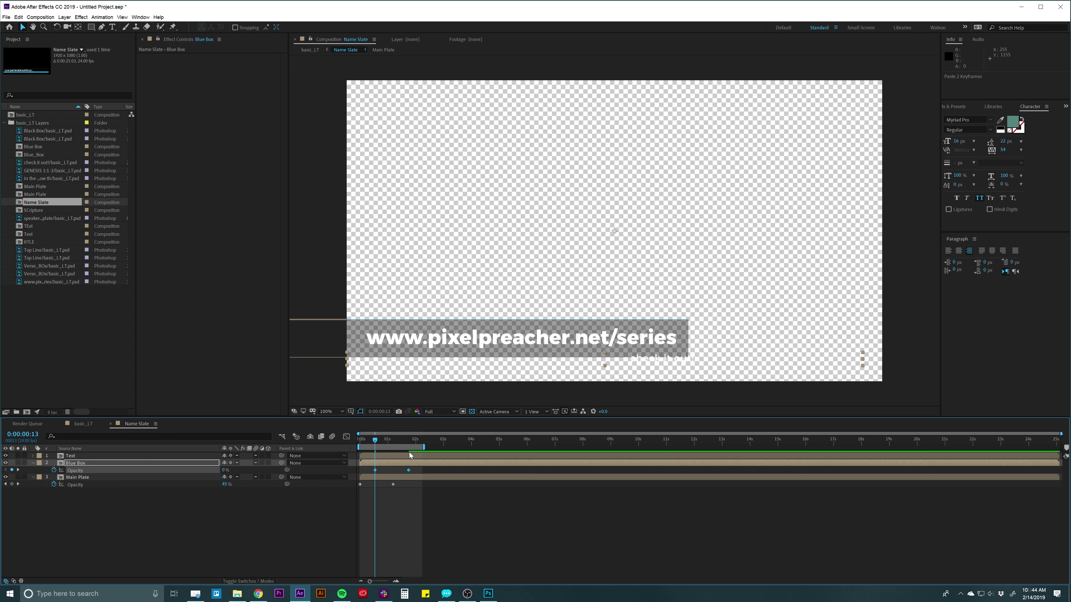
Extend the work area to about 2:17, preview the fades, and slide the blue bar left.
{"action": "left_click_drag", "start_coordinate": [423, 447], "coordinate": [438, 451]}
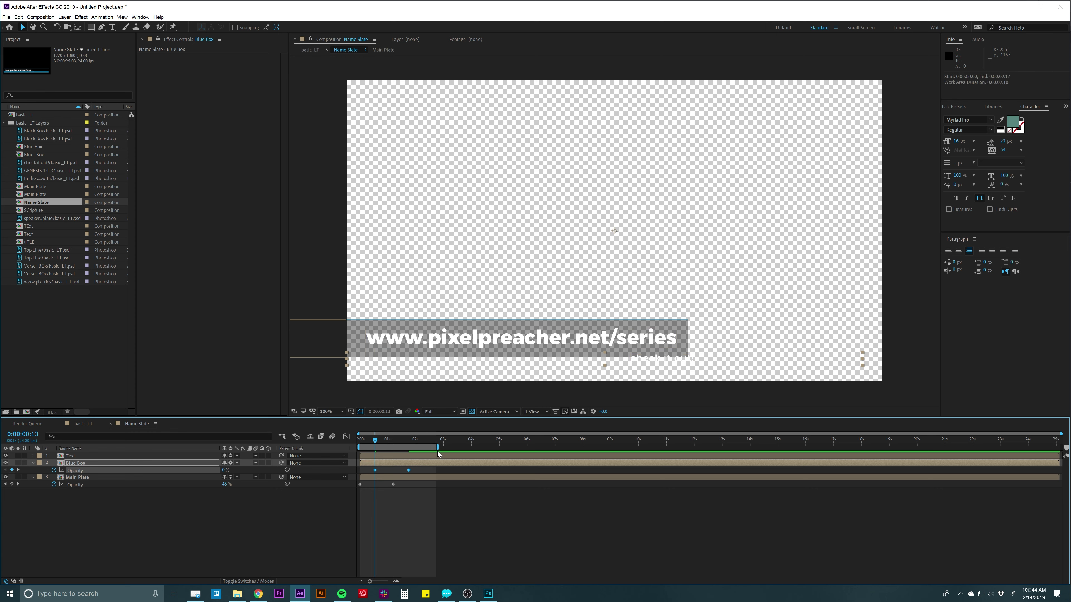
{"action": "key", "text": "space"}
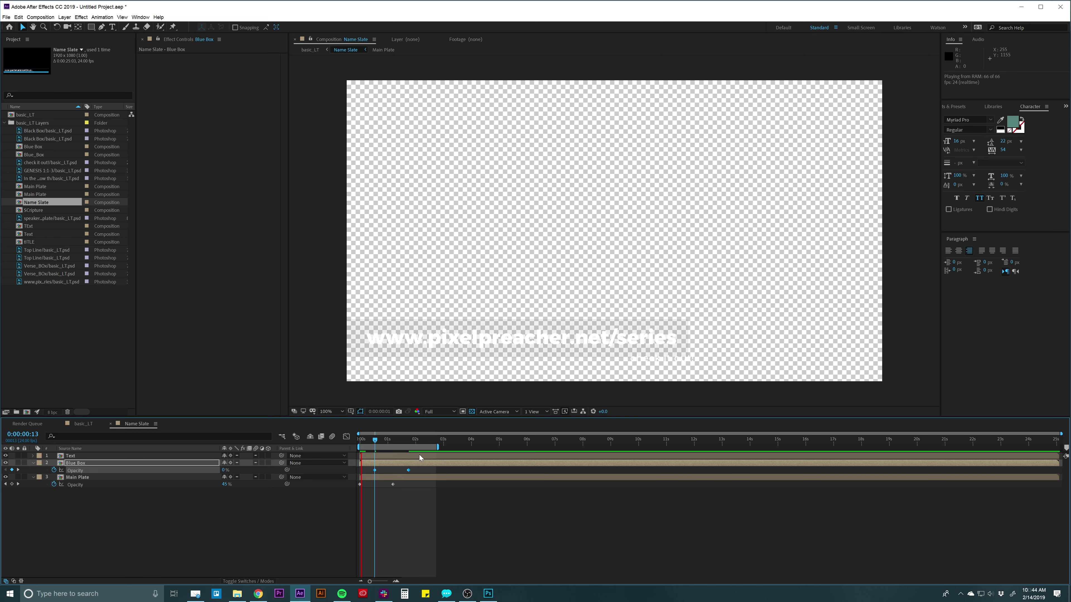
{"action": "key", "text": "space"}
{"action": "left_click", "coordinate": [430, 464]}
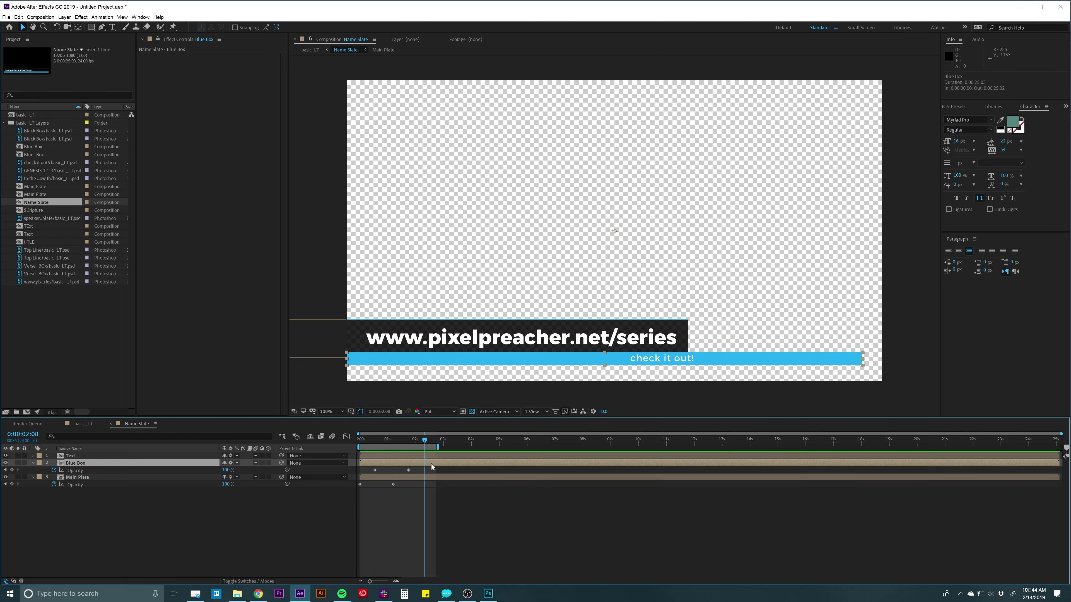
{"action": "left_click_drag", "start_coordinate": [735, 357], "coordinate": [489, 352]}
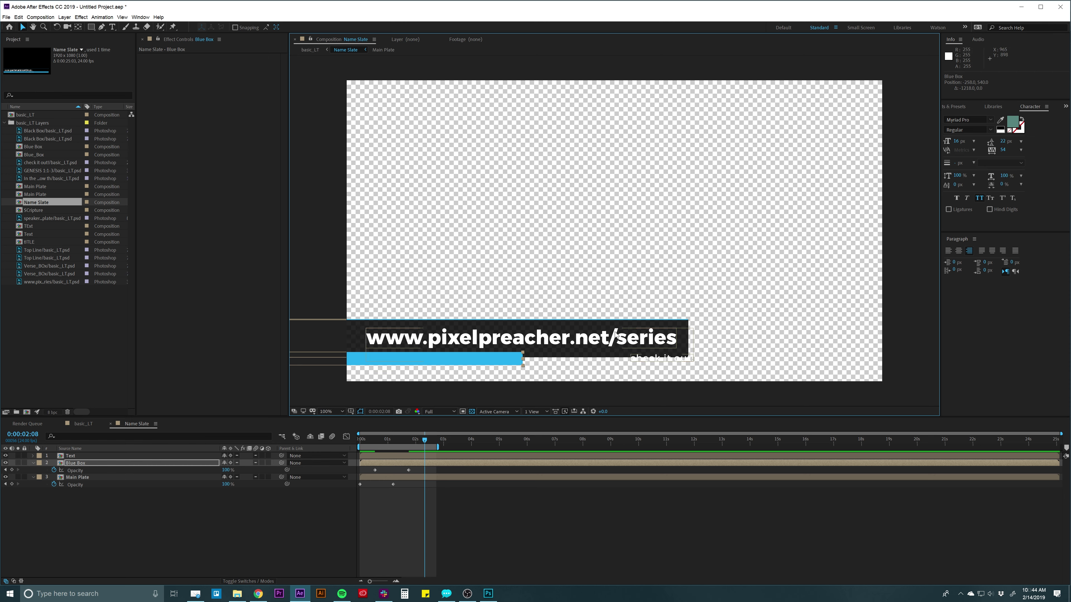
Open the Text precomp from the timeline.
{"action": "left_click", "coordinate": [394, 518]}
{"action": "left_click", "coordinate": [404, 456]}
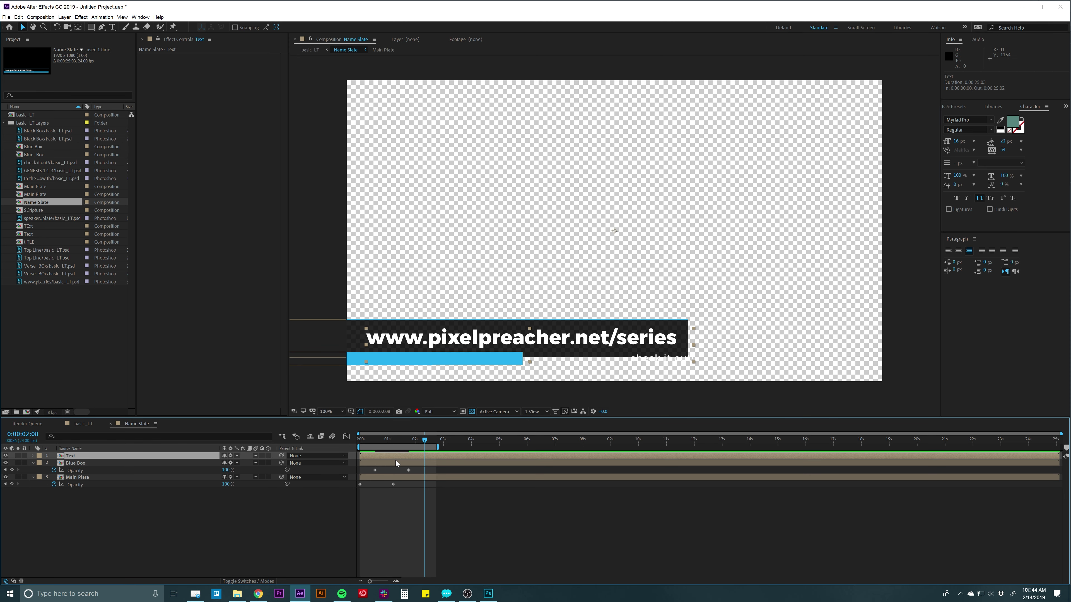
{"action": "double_click", "coordinate": [396, 456]}
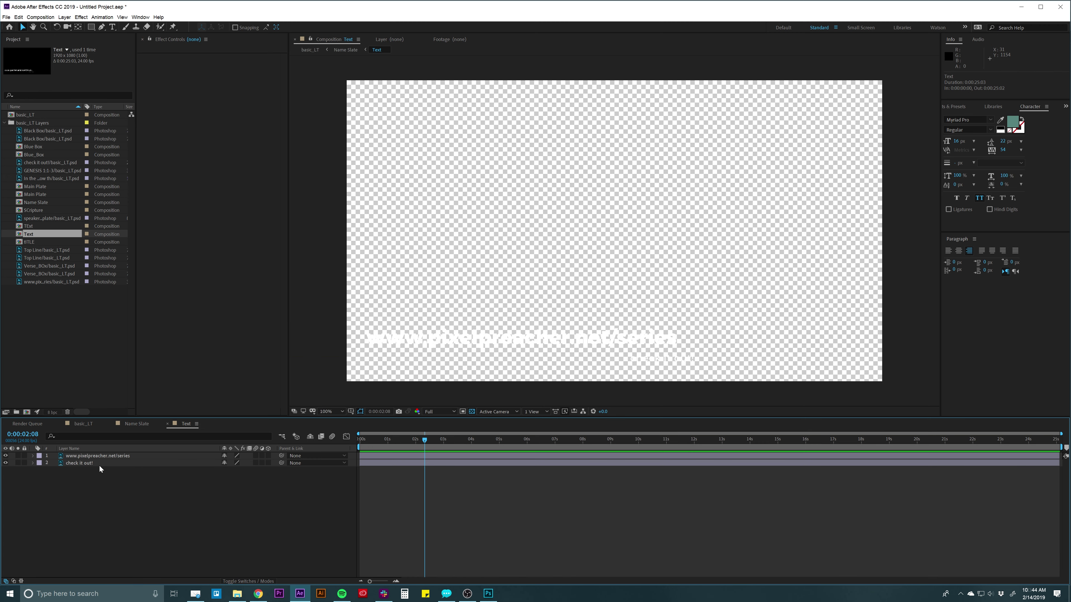
Convert the URL and check it out! layers to editable text.
{"action": "right_click", "coordinate": [97, 456]}
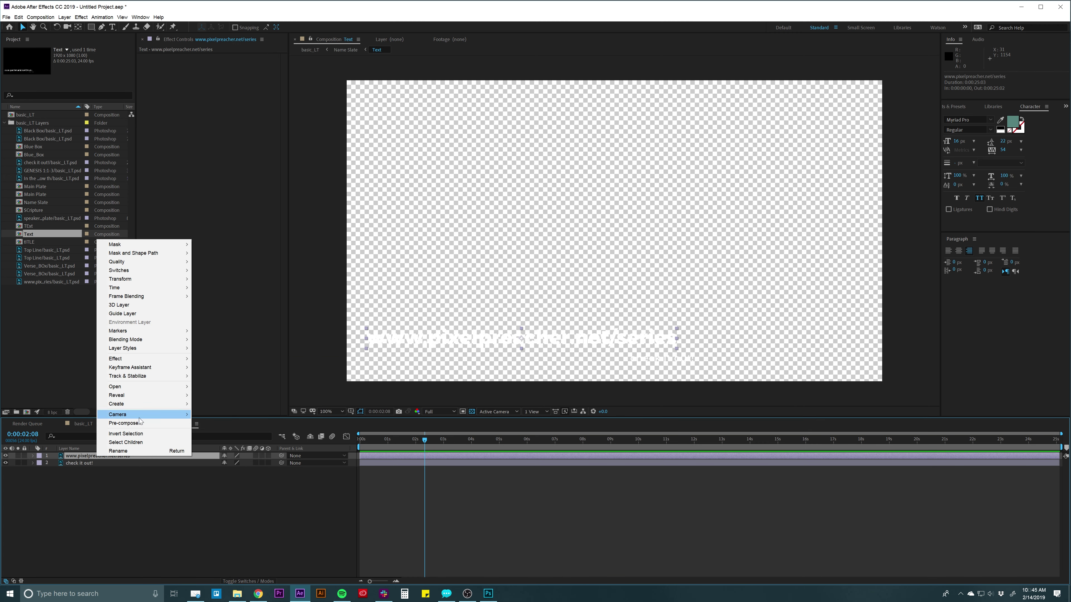
{"action": "mouse_move", "coordinate": [140, 408]}
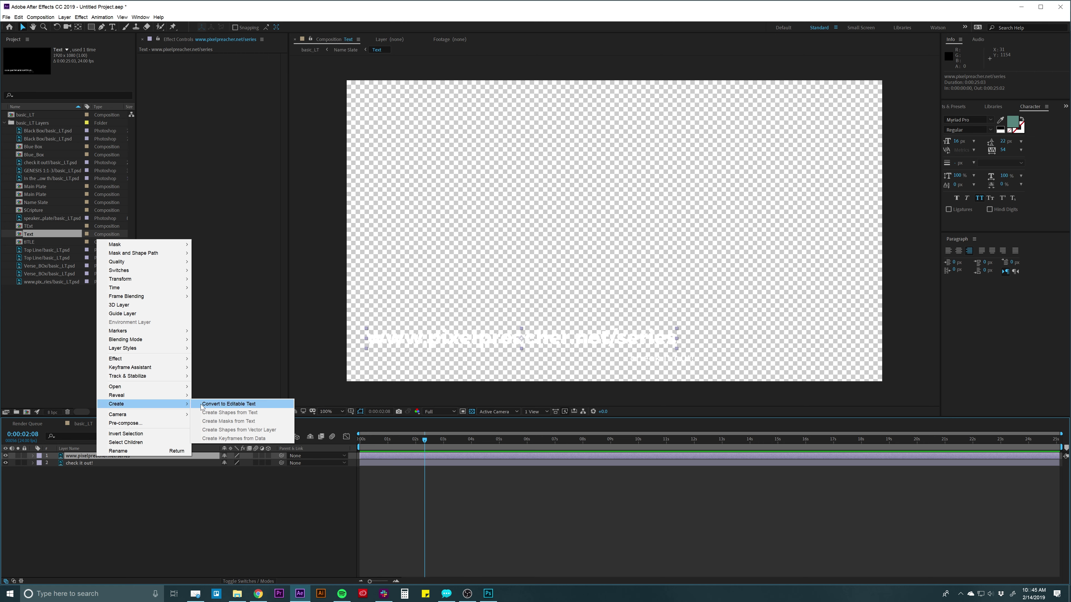
{"action": "left_click", "coordinate": [229, 404]}
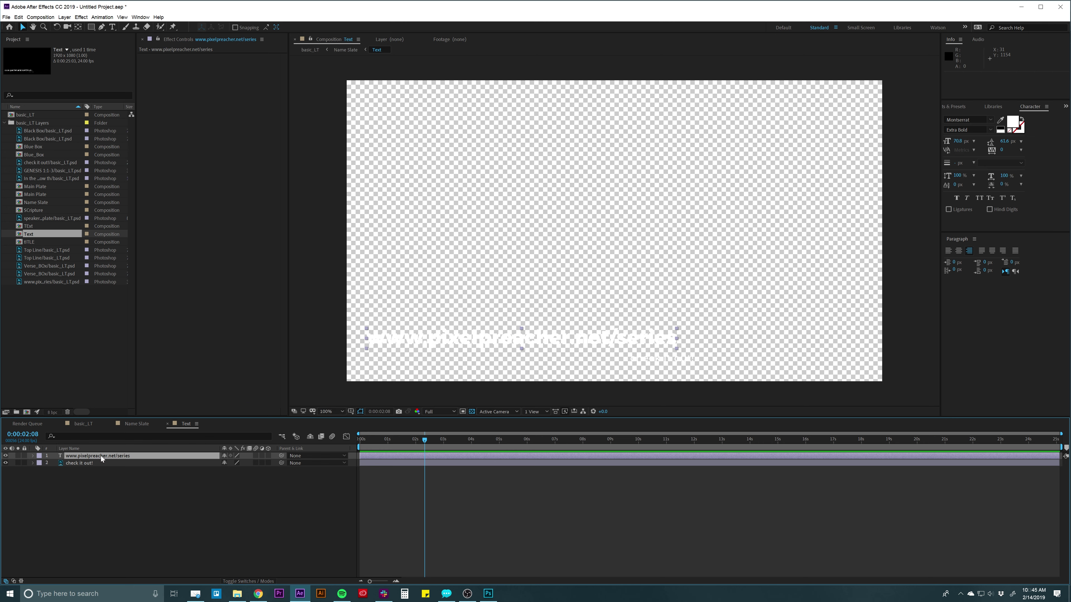
{"action": "left_click", "coordinate": [80, 462]}
{"action": "right_click", "coordinate": [77, 463]}
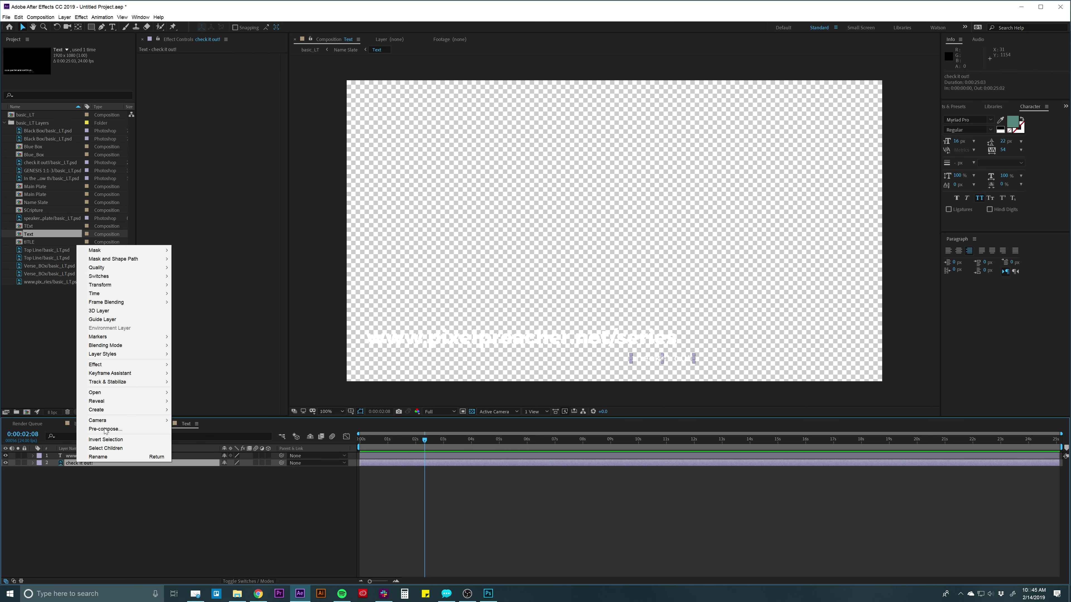
{"action": "mouse_move", "coordinate": [114, 410]}
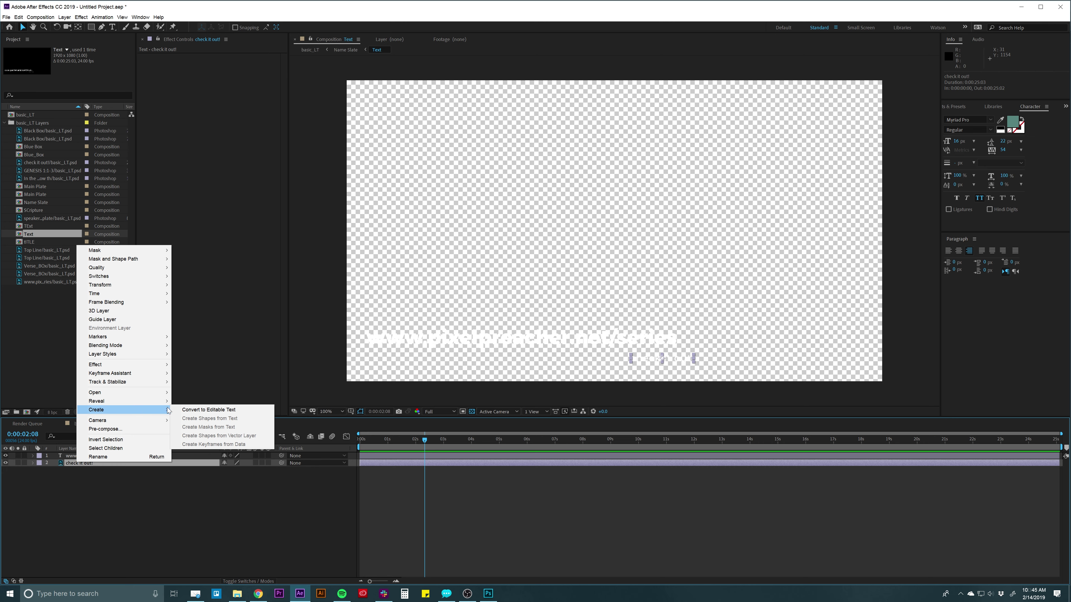
{"action": "left_click", "coordinate": [211, 410]}
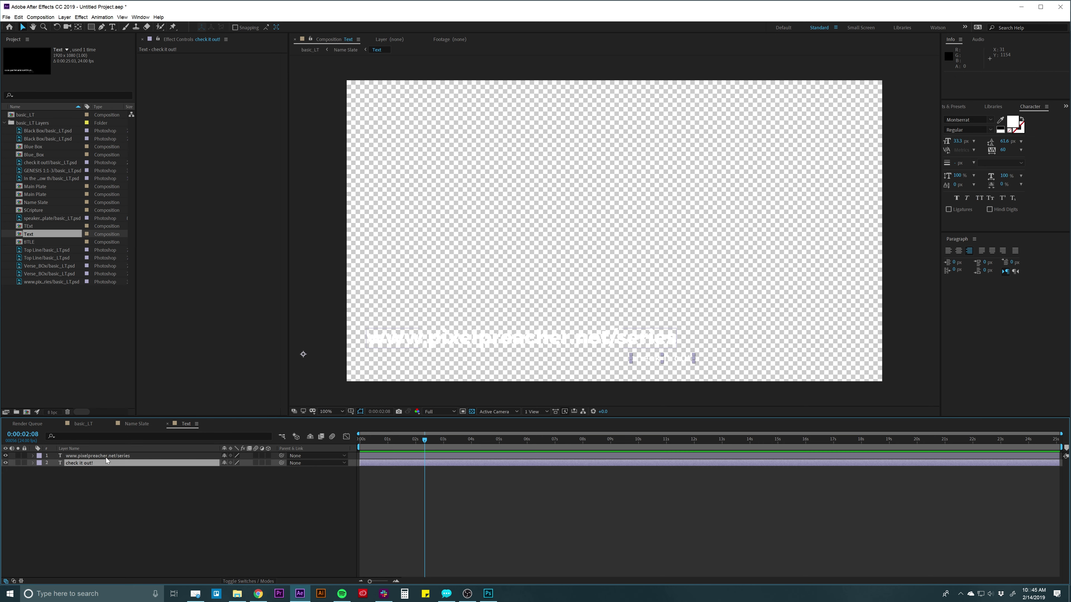
Copy both text layers and return to the Name Slate composition.
{"action": "left_click", "coordinate": [98, 456], "text": "shift"}
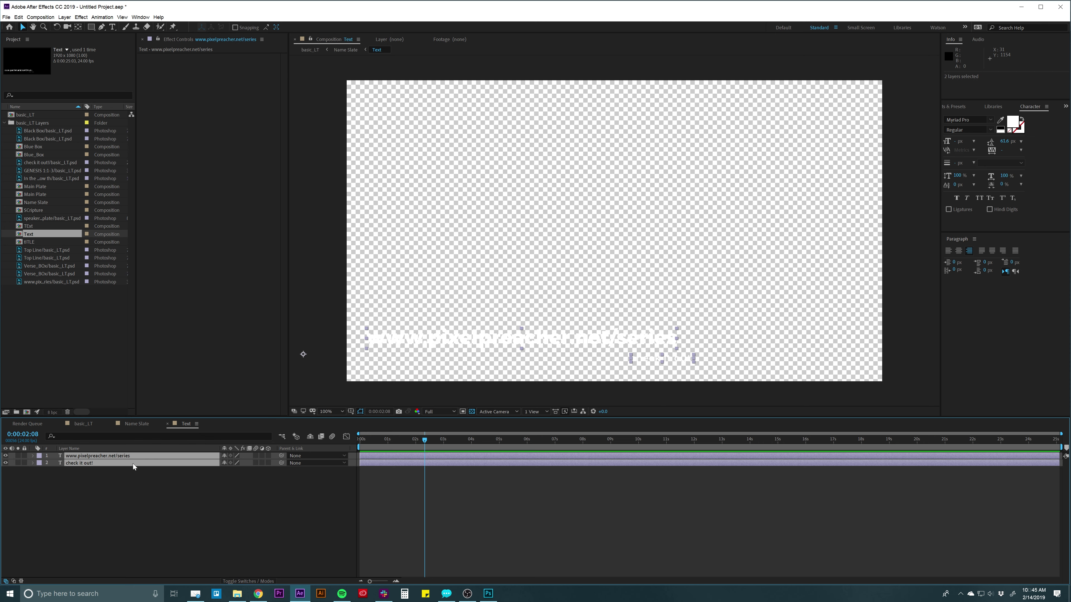
{"action": "key", "text": "ctrl+c"}
{"action": "left_click", "coordinate": [137, 424]}
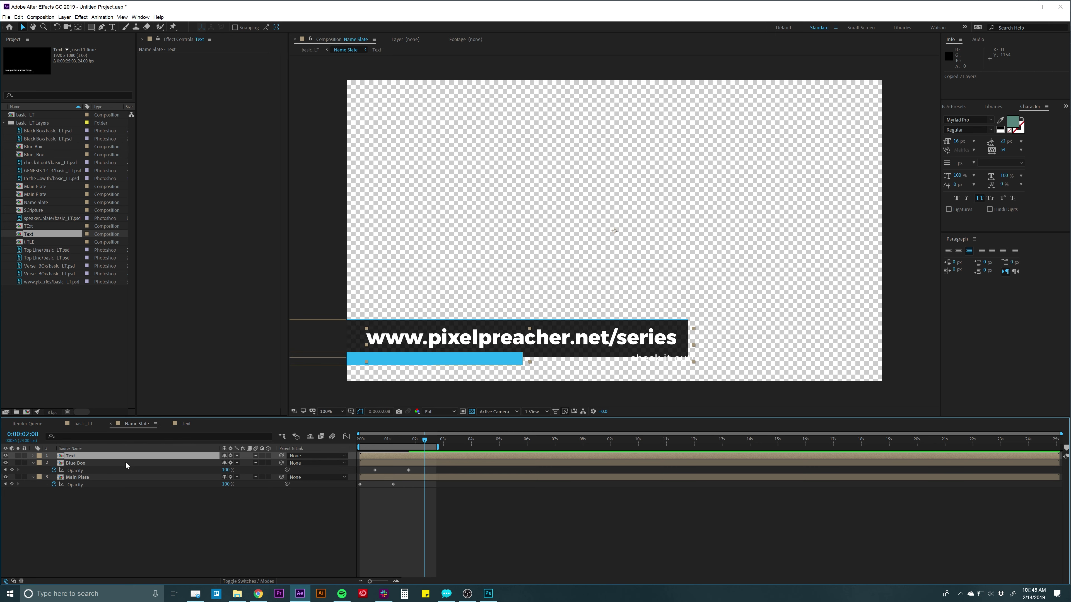
Paste the two text layers into Name Slate, delete the old Text layer, and collapse properties.
{"action": "key", "text": "ctrl+v"}
{"action": "left_click", "coordinate": [71, 470]}
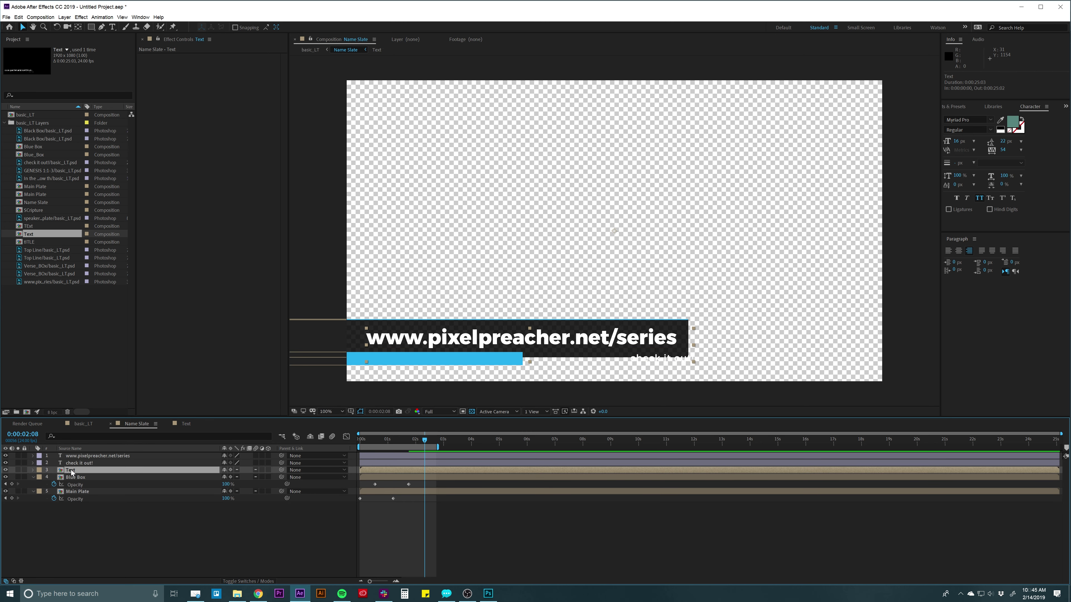
{"action": "key", "text": "Delete"}
{"action": "left_click", "coordinate": [406, 474]}
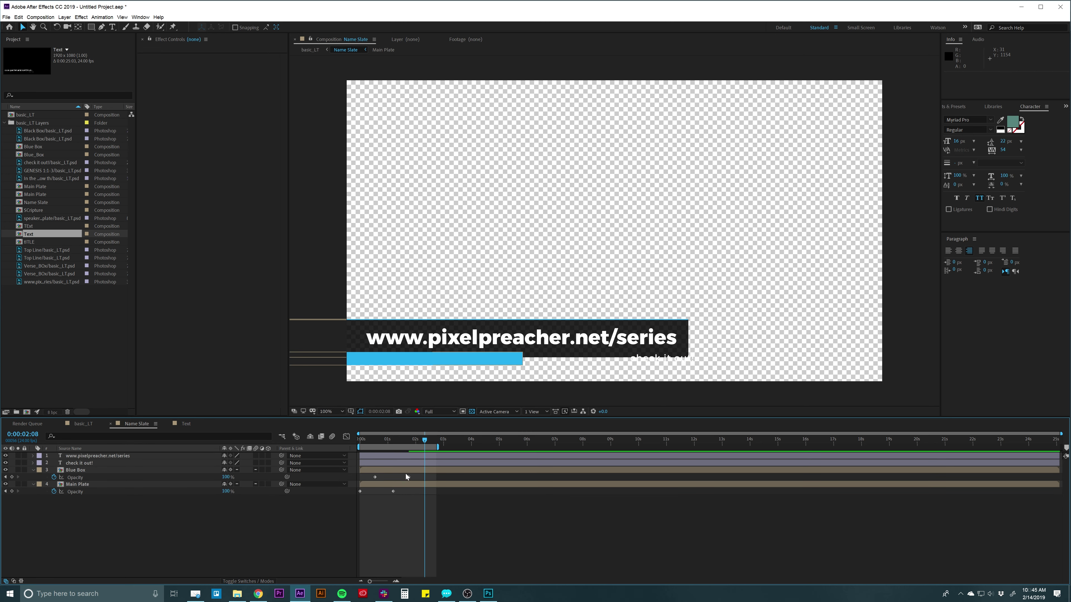
{"action": "key", "text": "ctrl+a"}
{"action": "key", "text": "u"}
{"action": "left_click", "coordinate": [399, 485]}
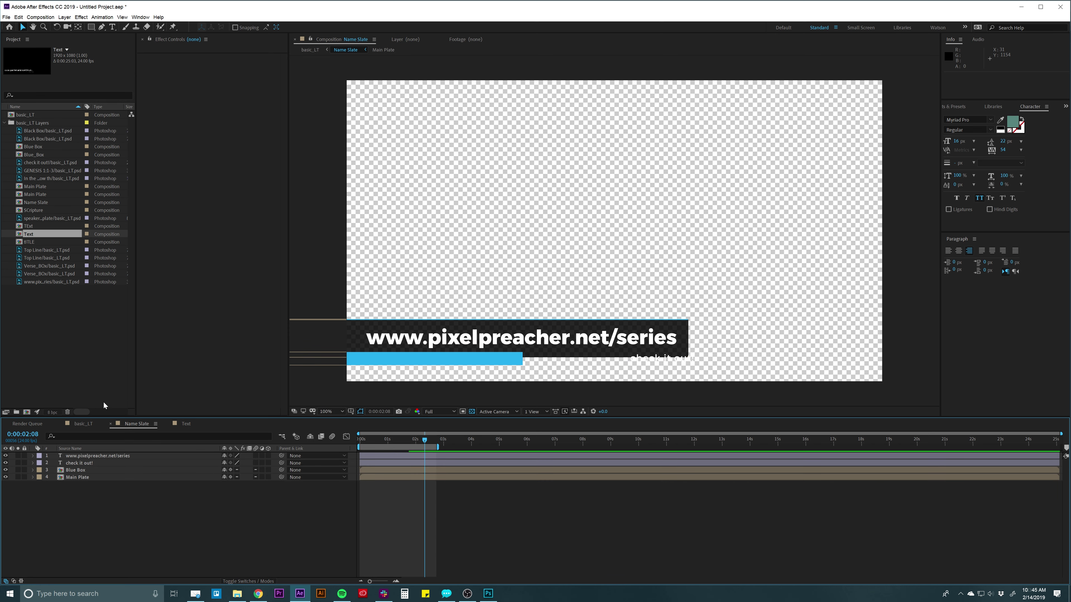
At about 4 seconds, move the check it out! text onto the blue bar.
{"action": "mouse_move", "coordinate": [417, 442]}
{"action": "left_mouse_down"}
{"action": "mouse_move", "coordinate": [372, 443]}
{"action": "mouse_move", "coordinate": [438, 444]}
{"action": "left_mouse_up"}
{"action": "left_click", "coordinate": [471, 440]}
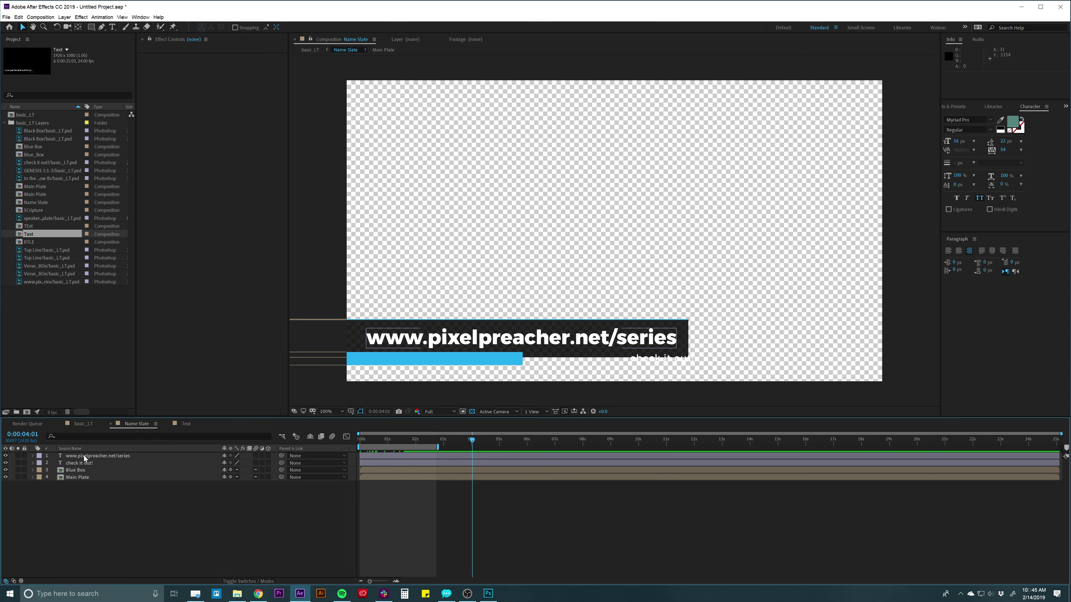
{"action": "left_click", "coordinate": [83, 463]}
{"action": "left_click_drag", "start_coordinate": [646, 364], "coordinate": [470, 365]}
{"action": "key", "text": "Return"}
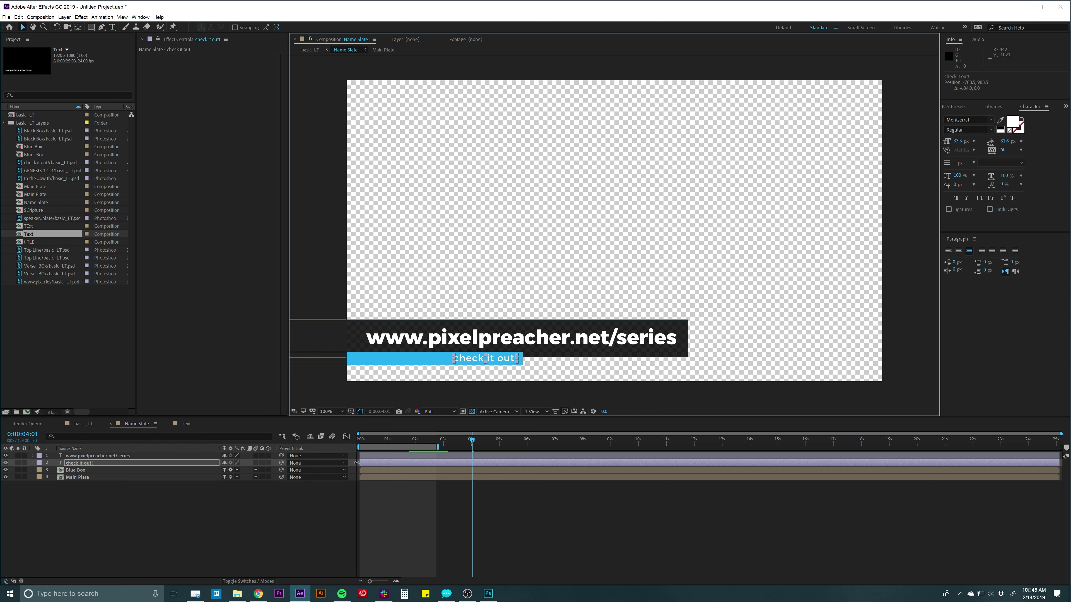
Switch to the Type tool and reselect the Blue Box and Main Plate layers.
{"action": "left_click", "coordinate": [102, 458]}
{"action": "key", "text": "ctrl+t"}
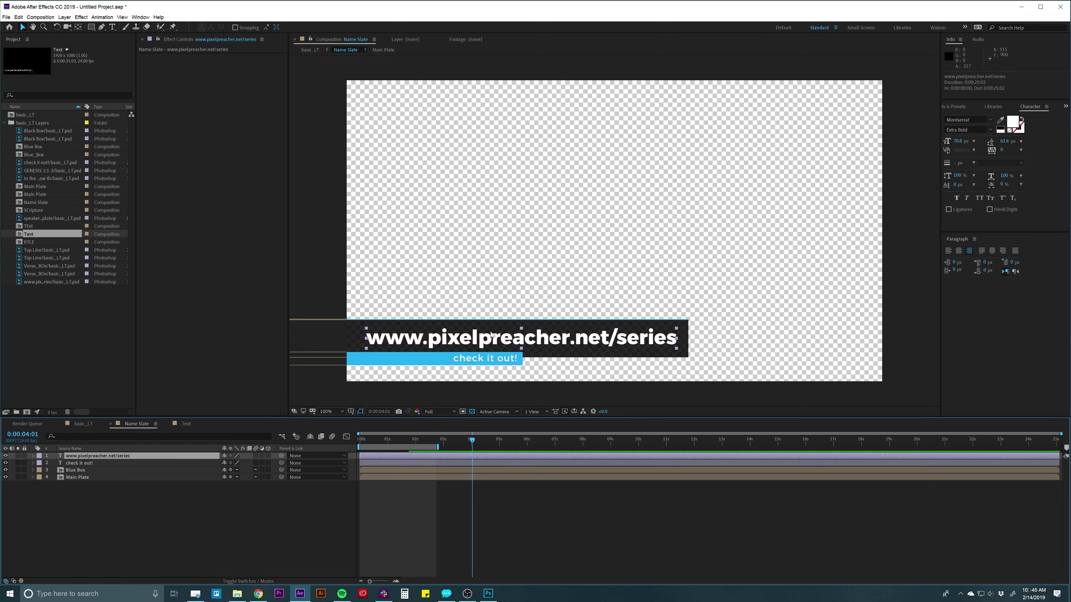
{"action": "left_click", "coordinate": [404, 525]}
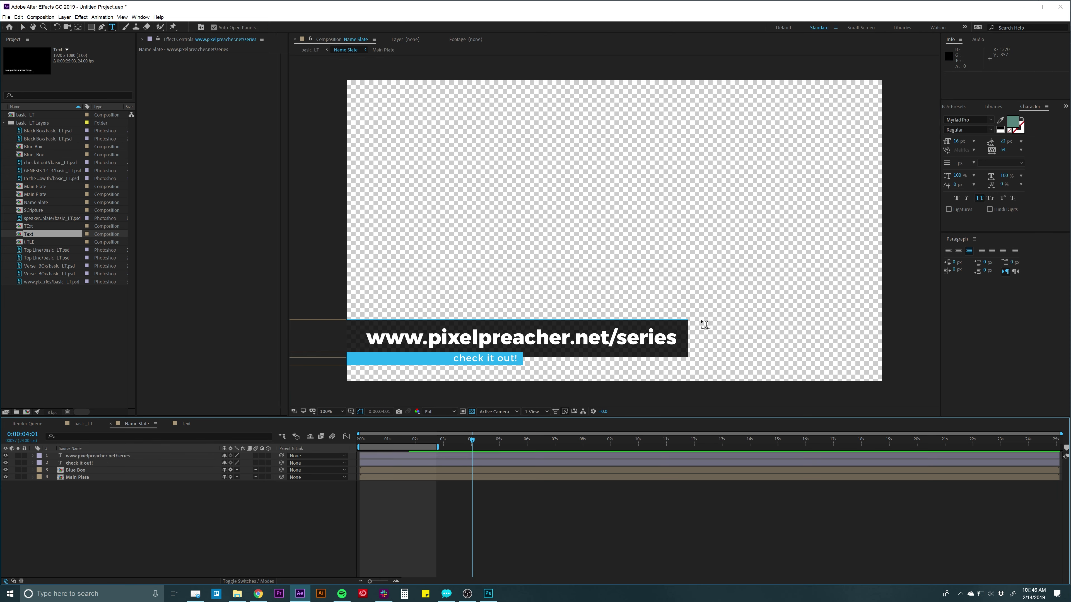
{"action": "left_click", "coordinate": [379, 469]}
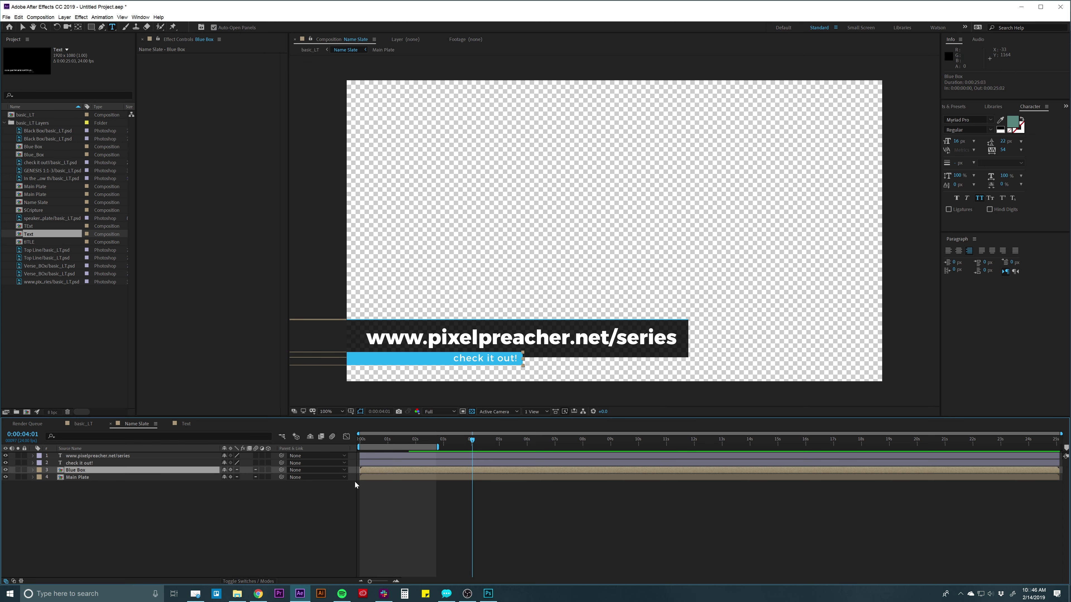
{"action": "left_click", "coordinate": [73, 477]}
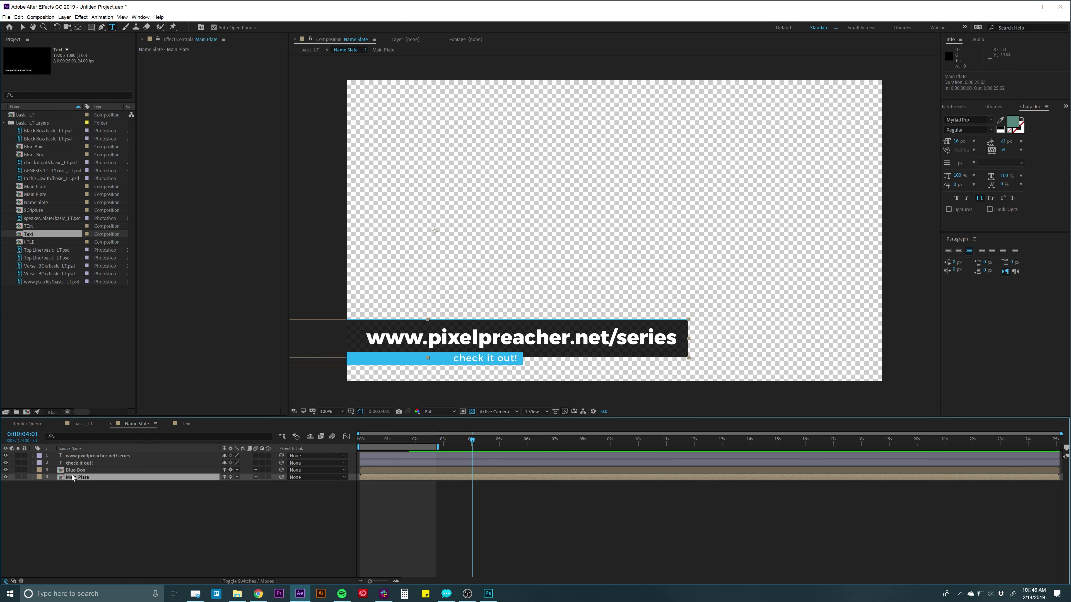
Select Main Plate's two Opacity keyframes, then show Blue Box's Position (-250, 540) and Opacity rows.
{"action": "key", "text": "t"}
{"action": "left_click_drag", "start_coordinate": [405, 482], "coordinate": [334, 500]}
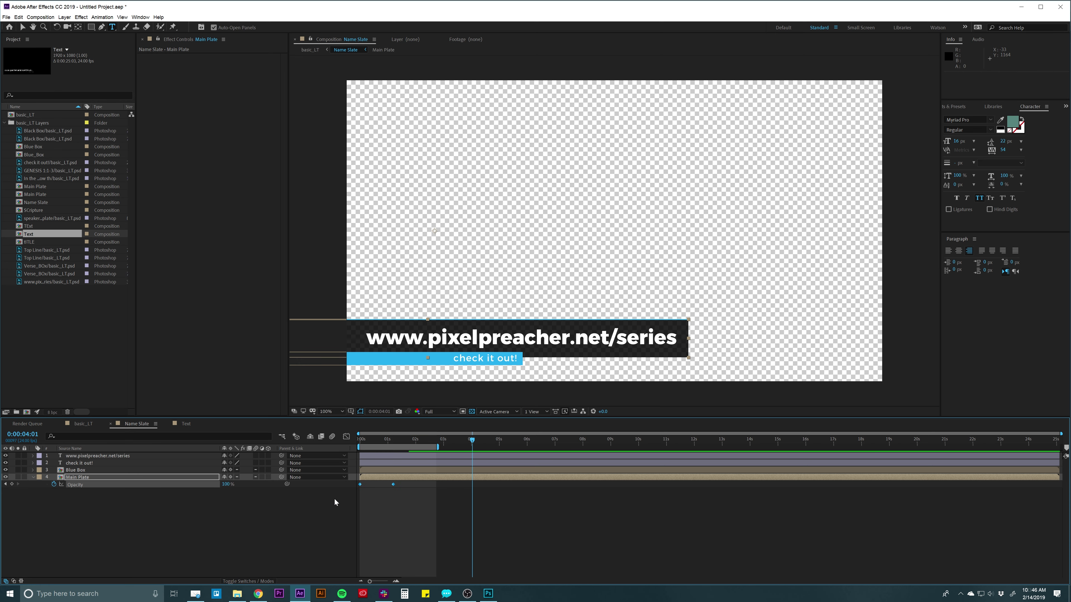
{"action": "left_click", "coordinate": [385, 469]}
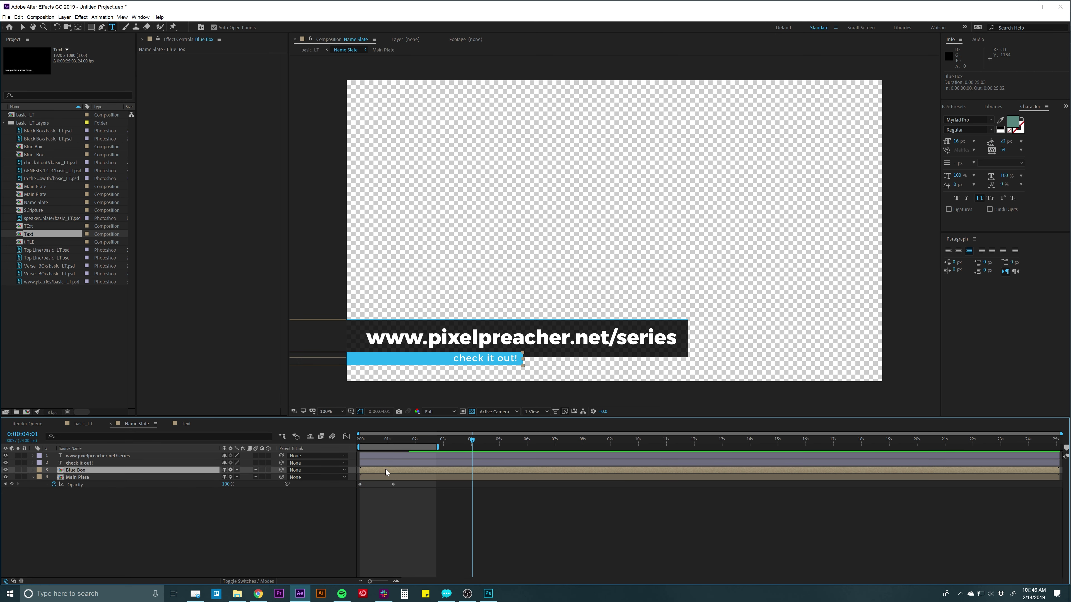
{"action": "key", "text": "t"}
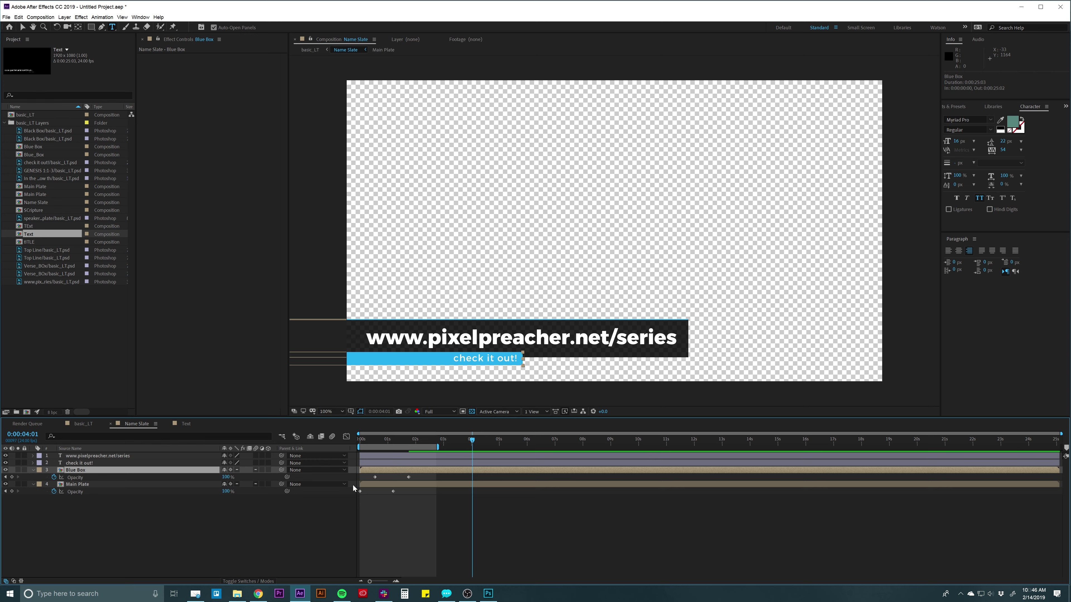
{"action": "left_click", "coordinate": [408, 497]}
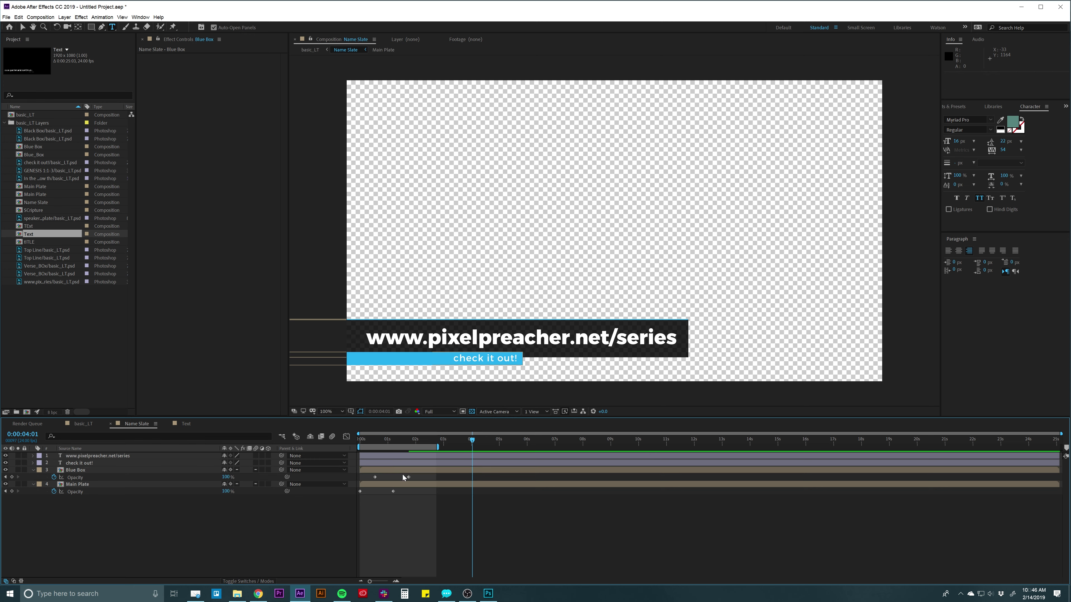
{"action": "left_click", "coordinate": [396, 468]}
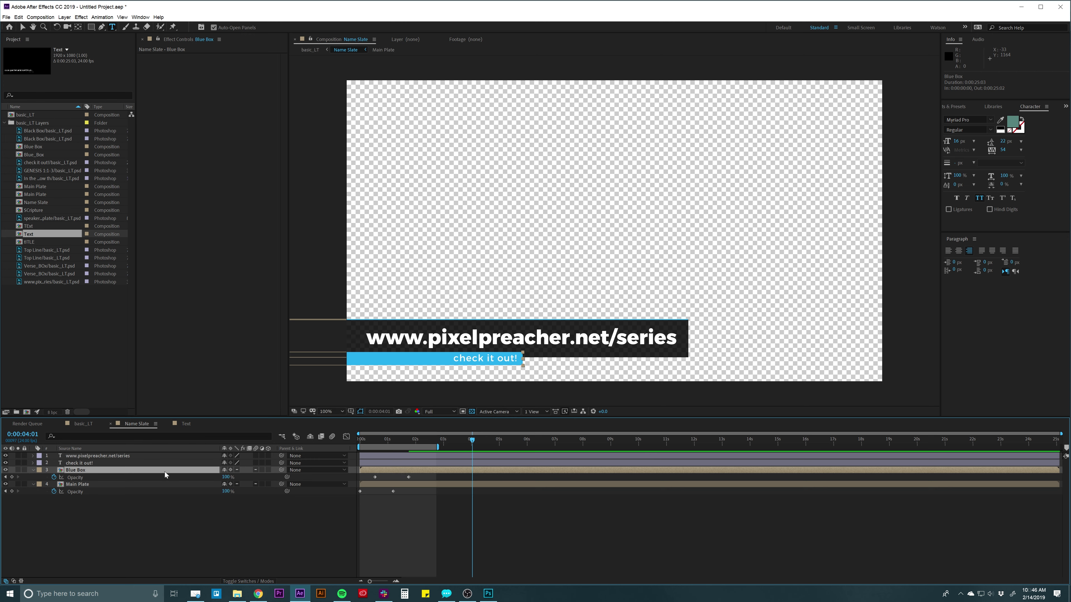
{"action": "key", "text": "shift+p"}
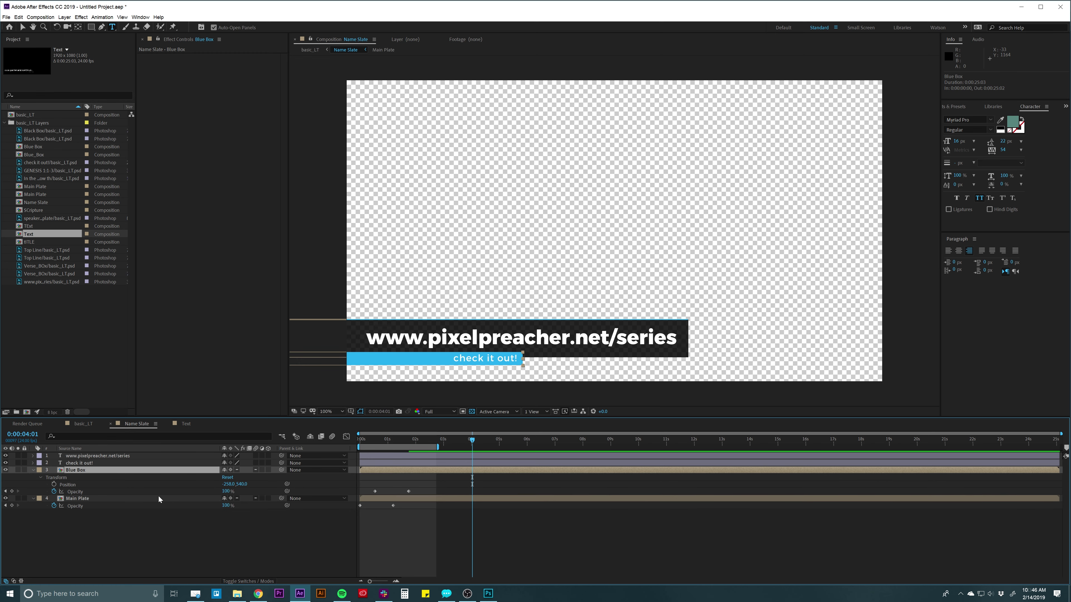
{"action": "key", "text": "u"}
{"action": "key", "text": "u"}
{"action": "left_click", "coordinate": [407, 466]}
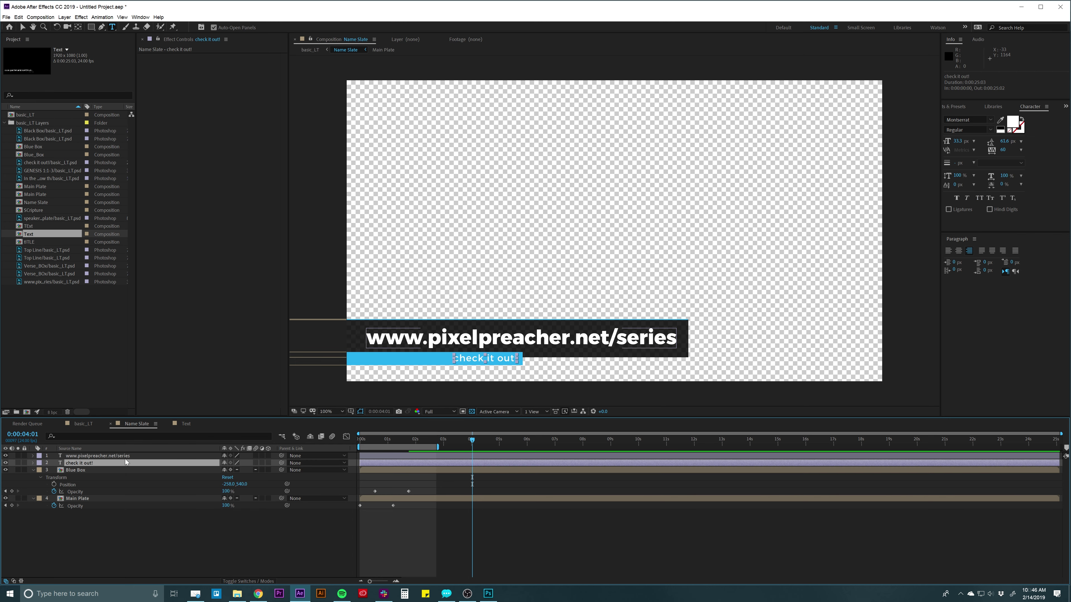
At 1:10, paste the fade-in Opacity keyframes onto the www text layer.
{"action": "left_click_drag", "start_coordinate": [387, 440], "coordinate": [400, 441]}
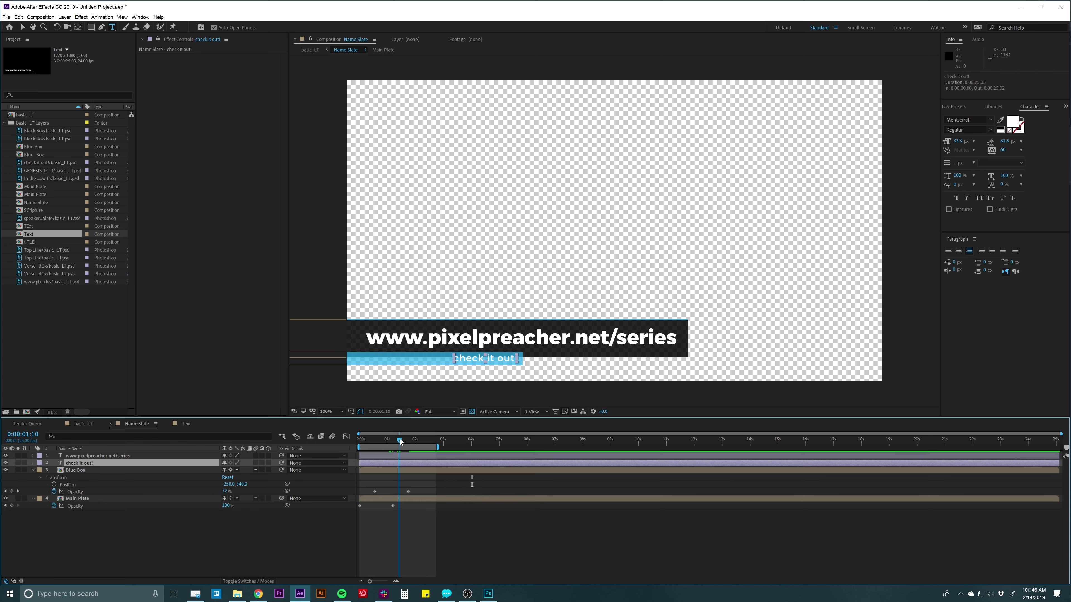
{"action": "left_click", "coordinate": [389, 455]}
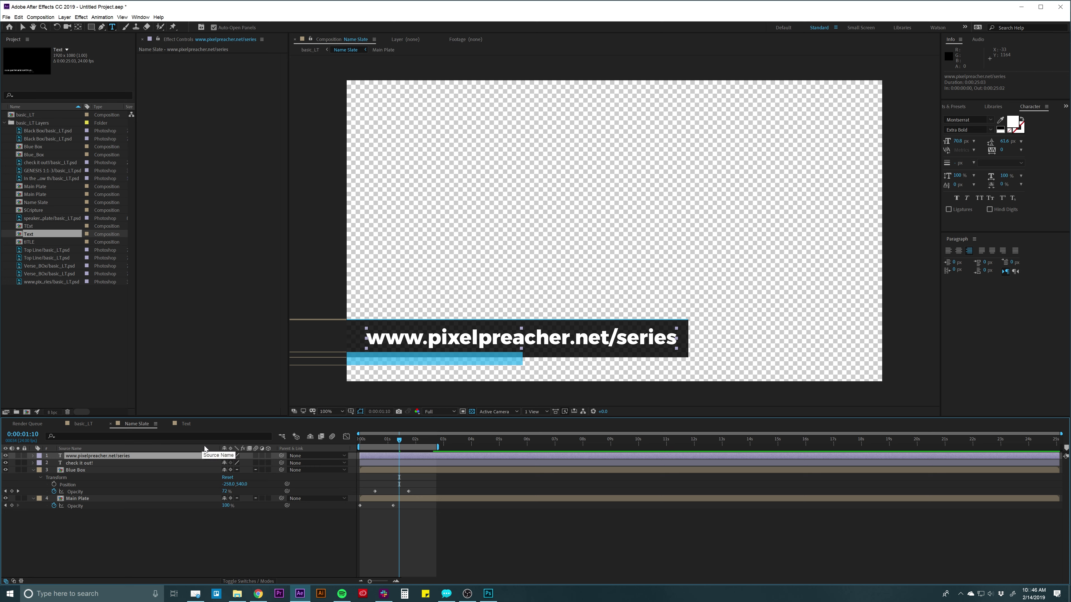
{"action": "key", "text": "t"}
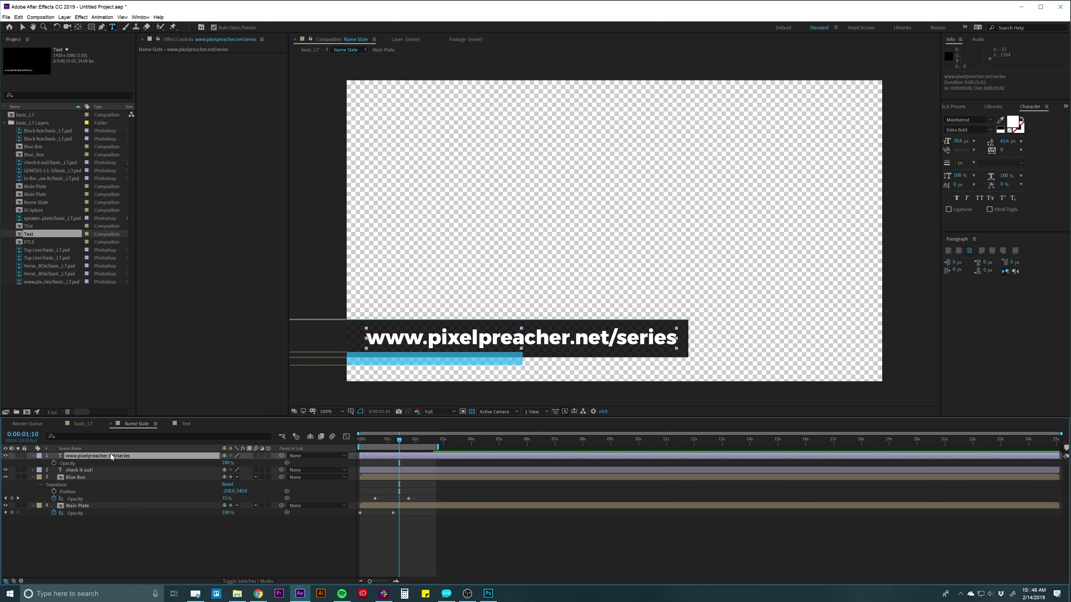
{"action": "key", "text": "ctrl+v"}
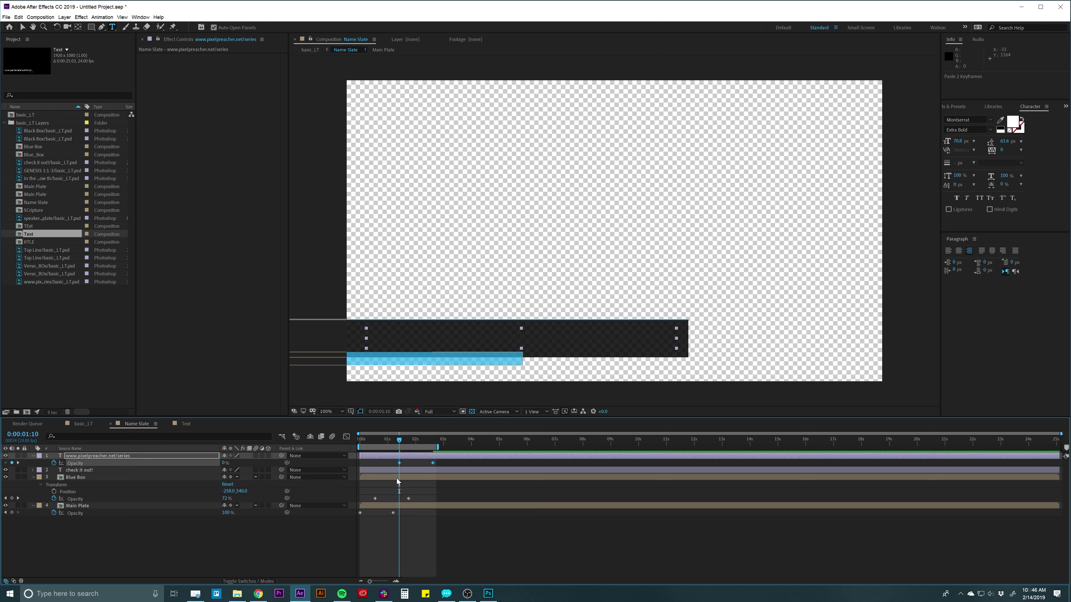
Paste the fade onto check it out!, shift its keyframes later, and preview.
{"action": "left_click", "coordinate": [401, 469]}
{"action": "key", "text": "ctrl+v"}
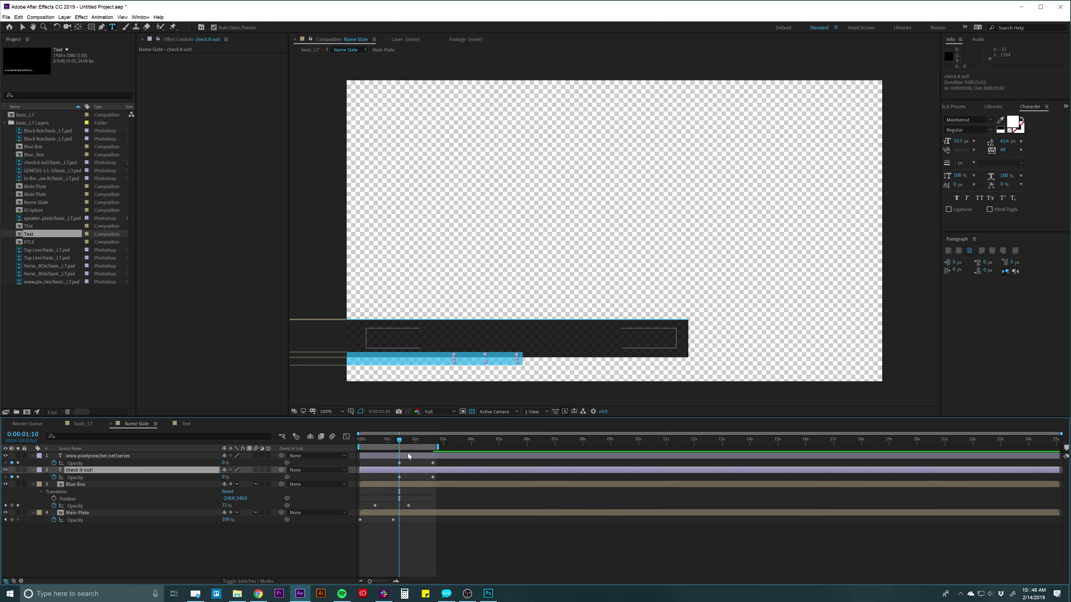
{"action": "left_click", "coordinate": [405, 460]}
{"action": "left_click_drag", "start_coordinate": [405, 470], "coordinate": [490, 451]}
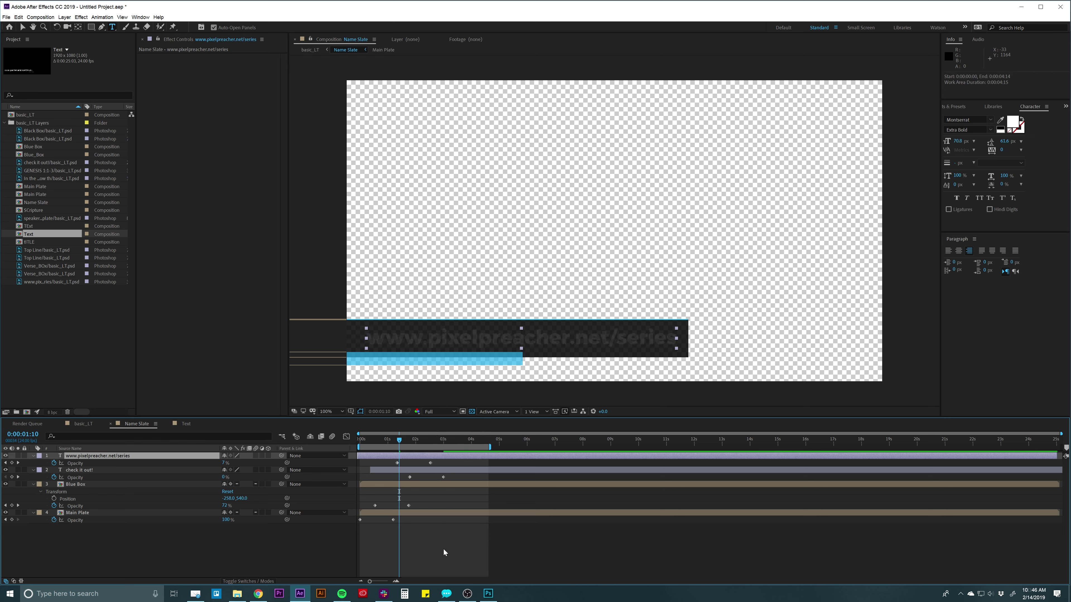
{"action": "key", "text": "space"}
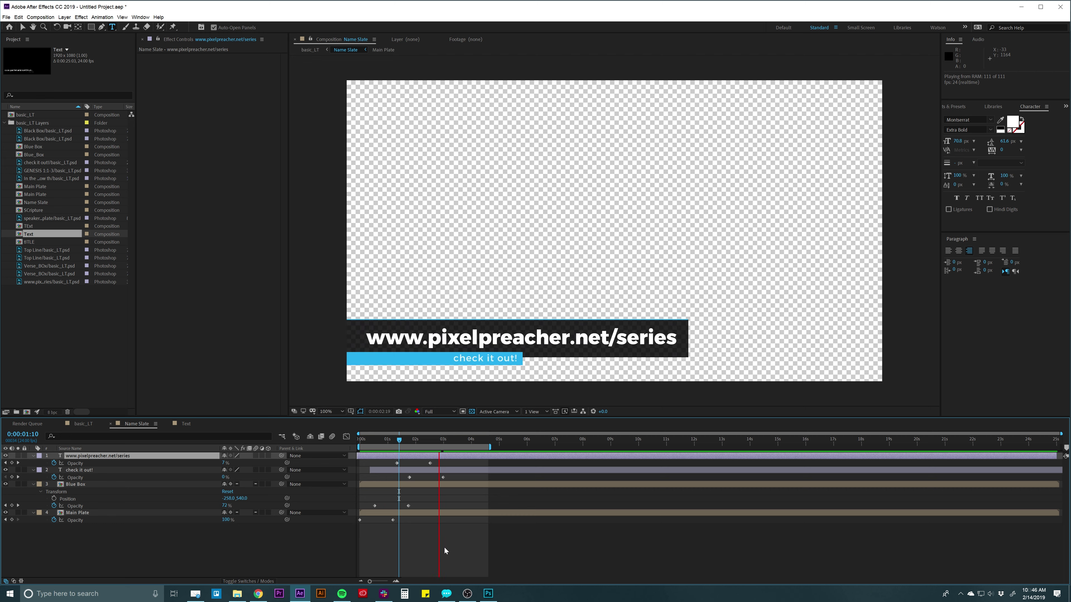
Extend the work area to about 12 seconds, preview it, and show only Opacity on all four layers.
{"action": "left_click", "coordinate": [490, 446]}
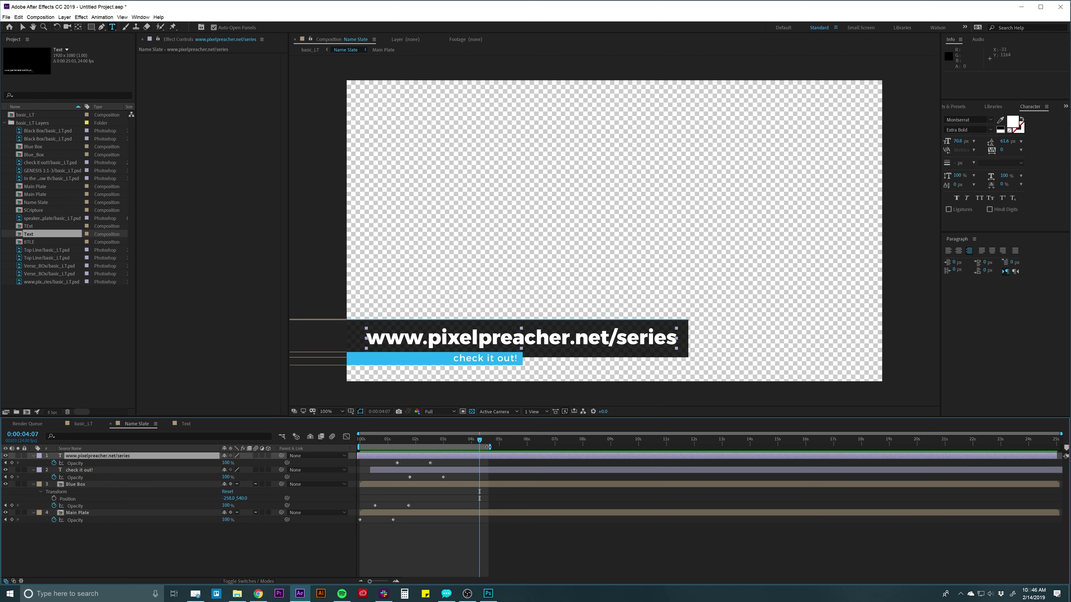
{"action": "left_click_drag", "start_coordinate": [491, 445], "coordinate": [715, 447]}
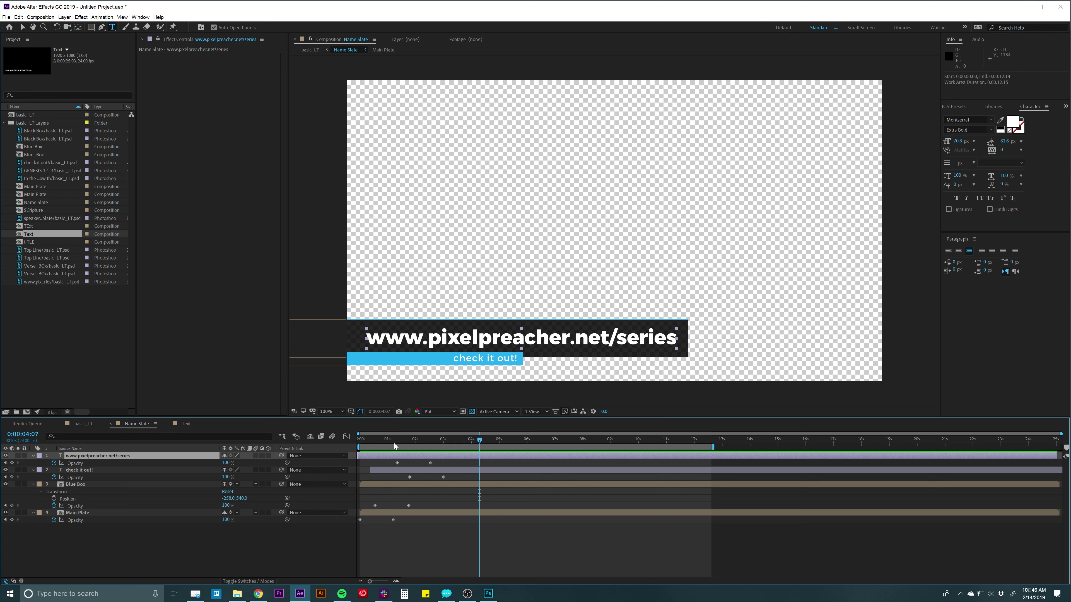
{"action": "key", "text": "space"}
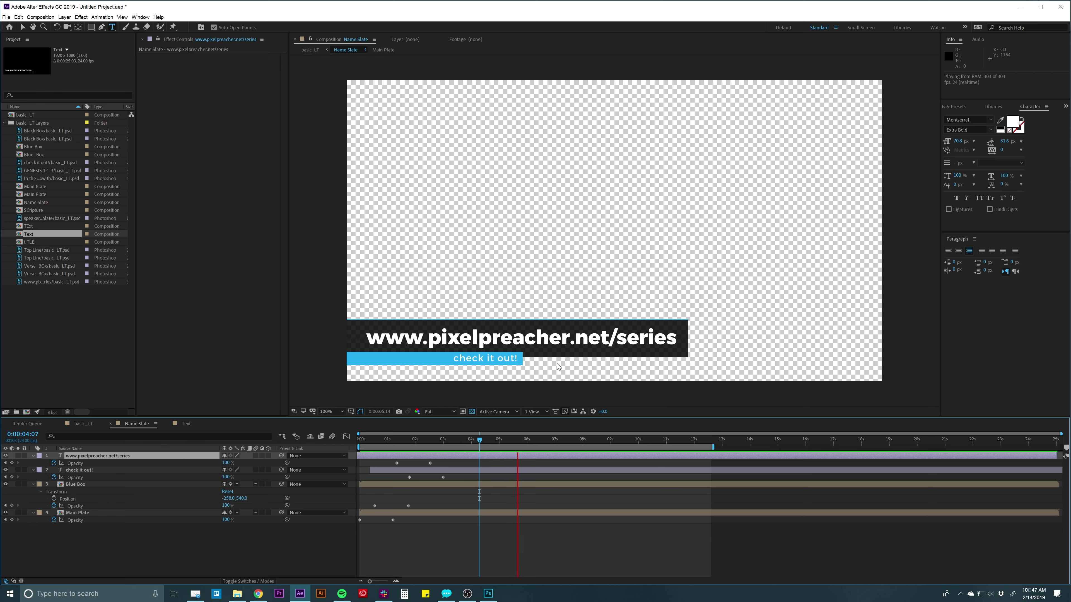
{"action": "key", "text": "space"}
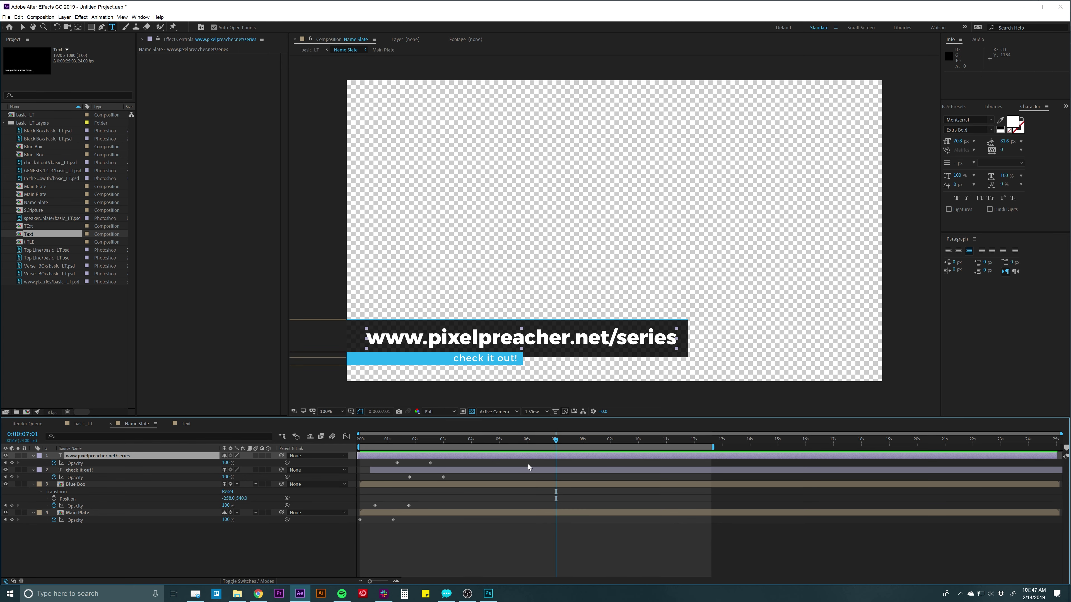
{"action": "left_click_drag", "start_coordinate": [528, 463], "coordinate": [527, 511]}
{"action": "key", "text": "t"}
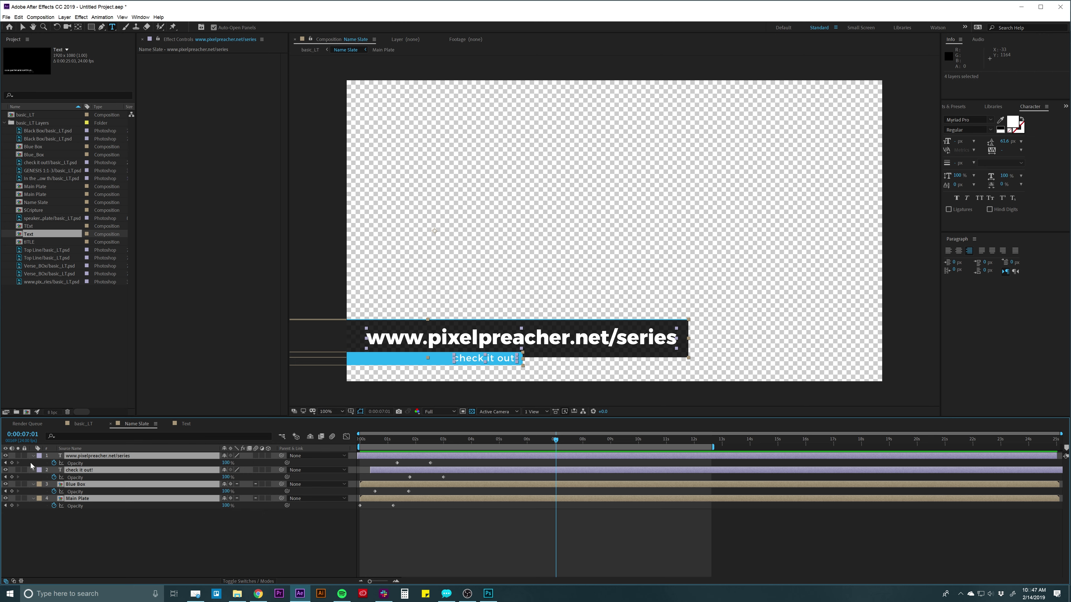
Keyframe all four layers' Opacity at 7:01 and set it to 0% at 8:08.
{"action": "left_click", "coordinate": [12, 463]}
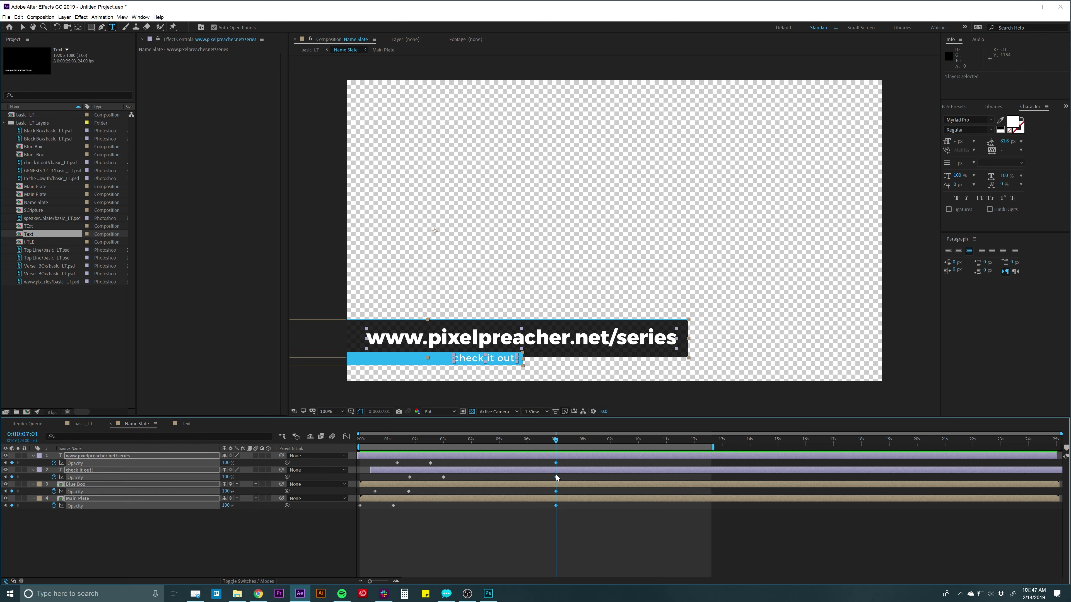
{"action": "left_click_drag", "start_coordinate": [556, 439], "coordinate": [589, 444]}
{"action": "left_click_drag", "start_coordinate": [226, 463], "coordinate": [104, 463]}
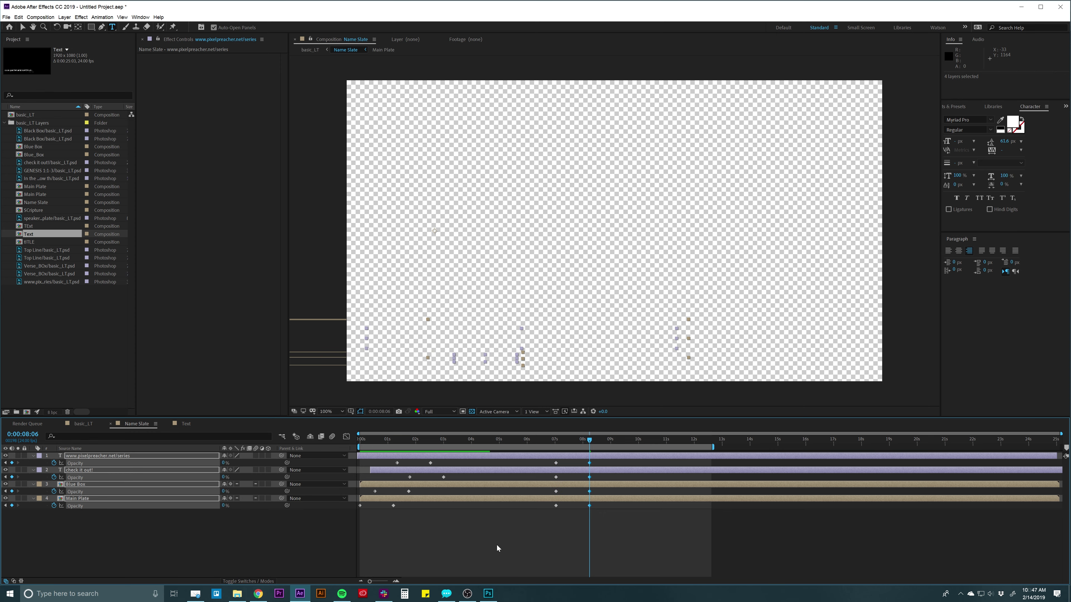
{"action": "left_click", "coordinate": [535, 525]}
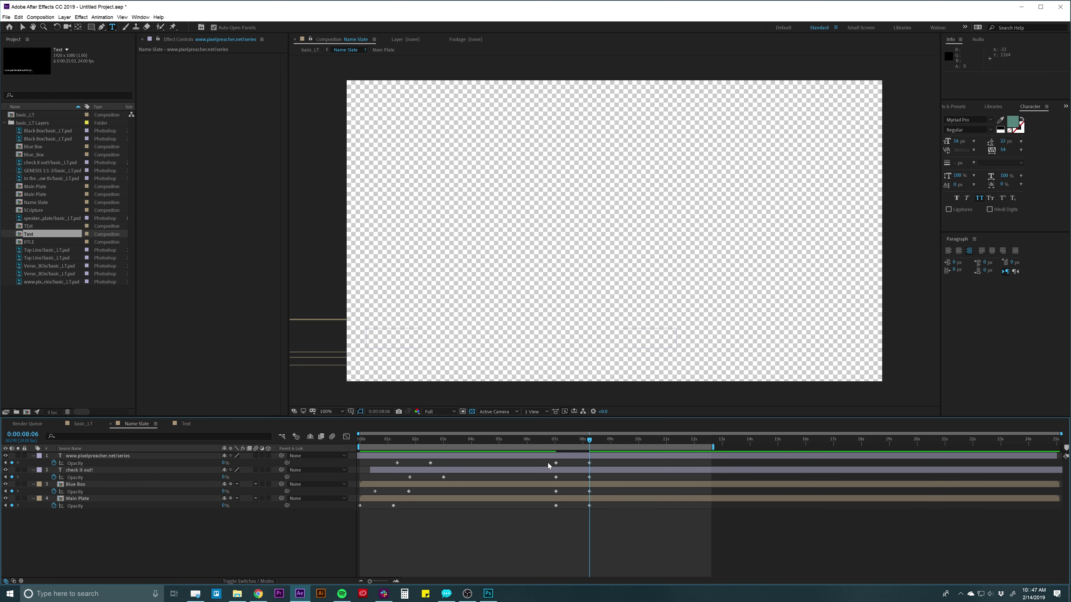
Stagger the URL and Blue Box fade-out keyframes, then preview the fade-out.
{"action": "left_click_drag", "start_coordinate": [548, 463], "coordinate": [601, 482]}
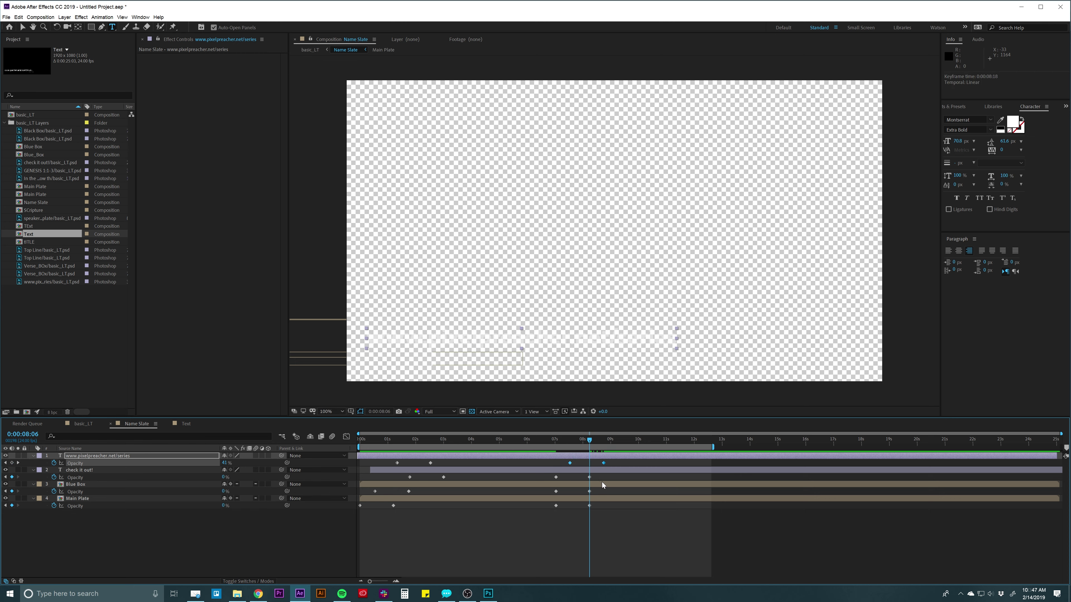
{"action": "key", "text": "ctrl+z"}
{"action": "left_click_drag", "start_coordinate": [547, 489], "coordinate": [569, 498]}
{"action": "left_click_drag", "start_coordinate": [595, 461], "coordinate": [553, 463]}
{"action": "key", "text": "space"}
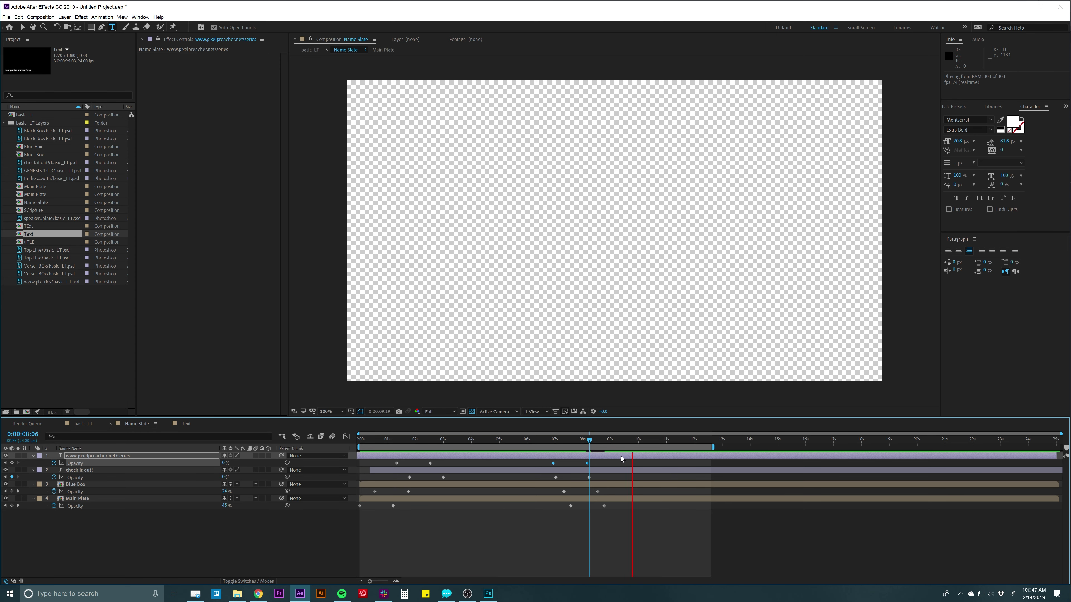
{"action": "key", "text": "space"}
{"action": "left_click_drag", "start_coordinate": [522, 440], "coordinate": [481, 449]}
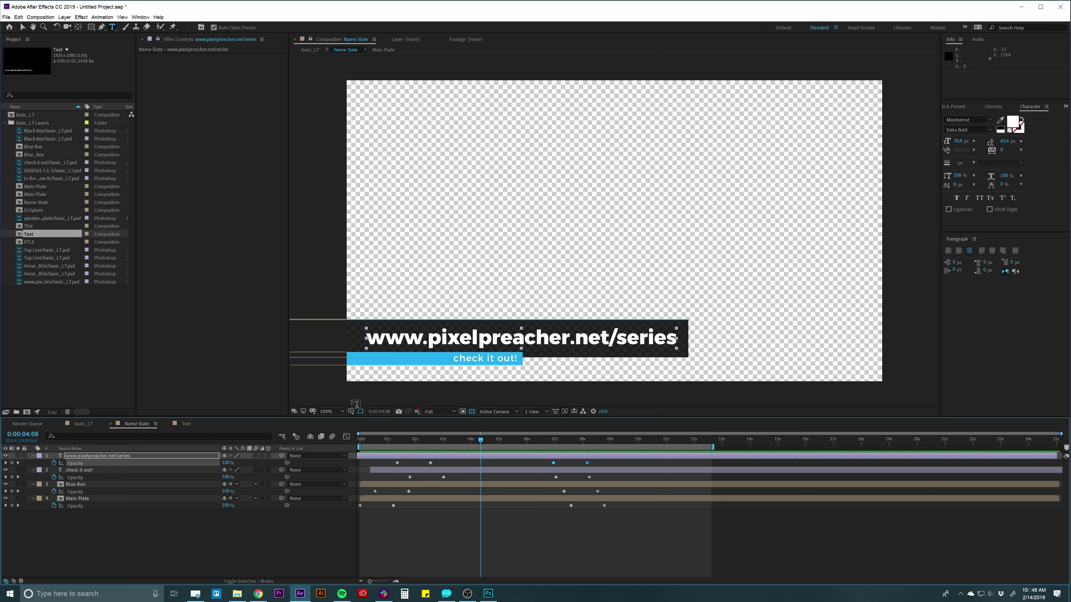
Delete every Opacity keyframe on the four layers, undoing an accidental Main Plate move.
{"action": "left_click", "coordinate": [460, 498]}
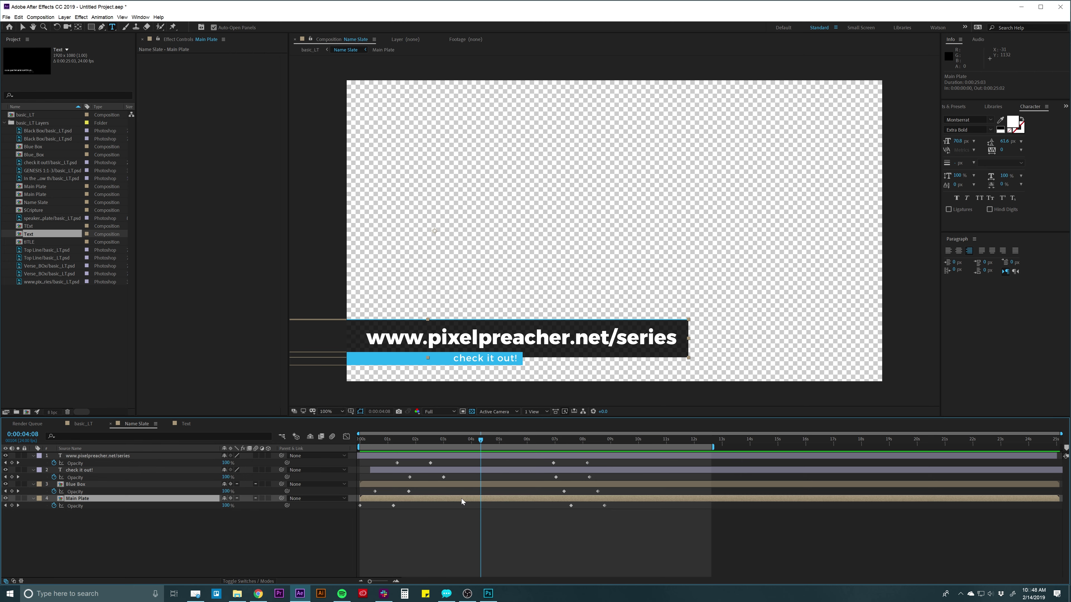
{"action": "key", "text": "v"}
{"action": "left_click_drag", "start_coordinate": [405, 345], "coordinate": [486, 338]}
{"action": "key", "text": "ctrl+z"}
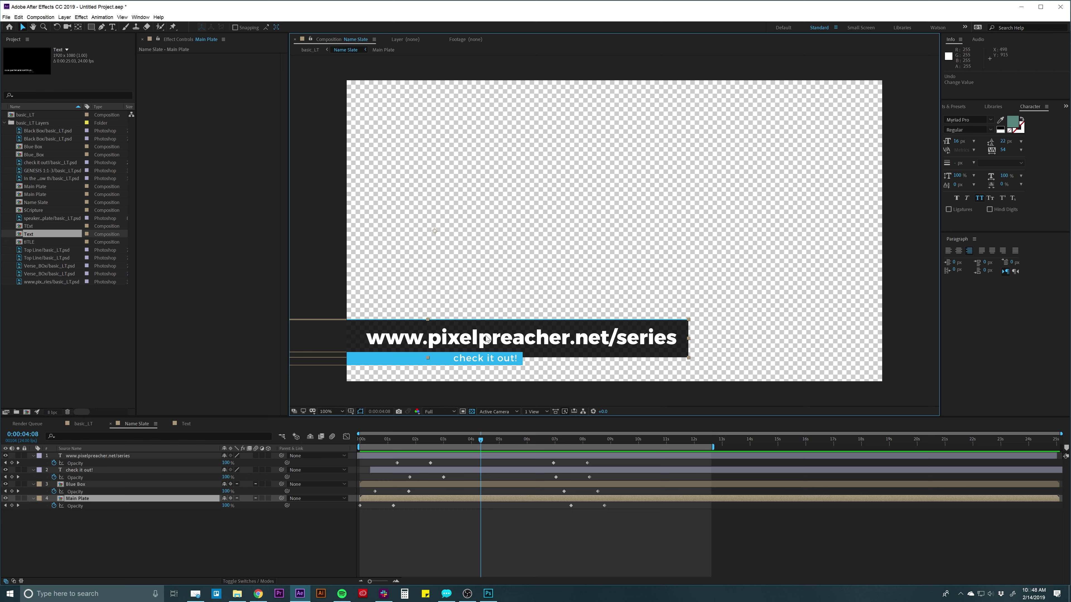
{"action": "left_click_drag", "start_coordinate": [635, 462], "coordinate": [367, 536]}
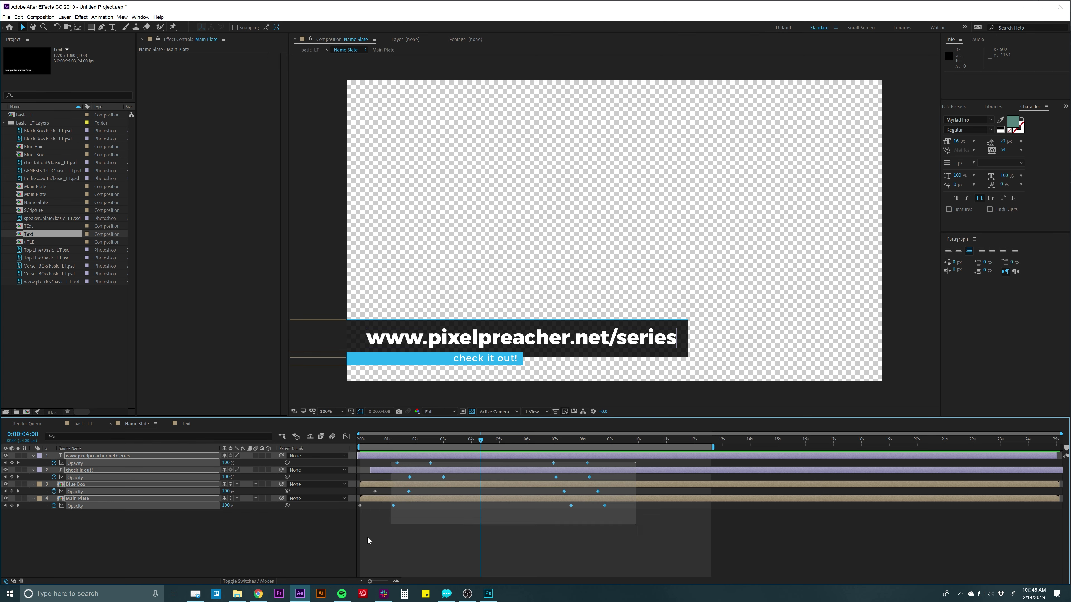
{"action": "key", "text": "Delete"}
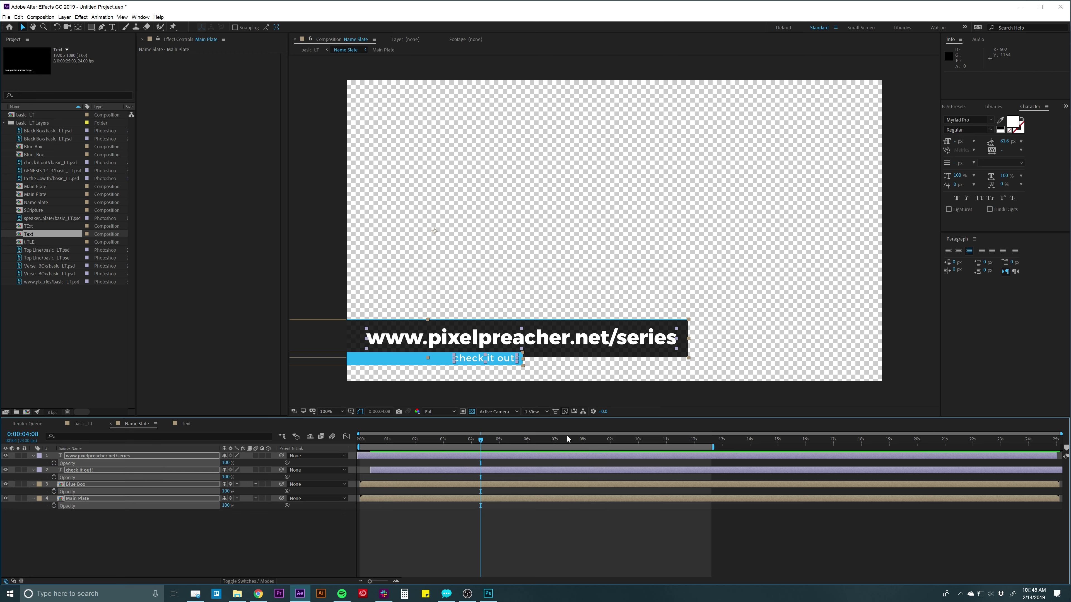
{"action": "left_click", "coordinate": [383, 514]}
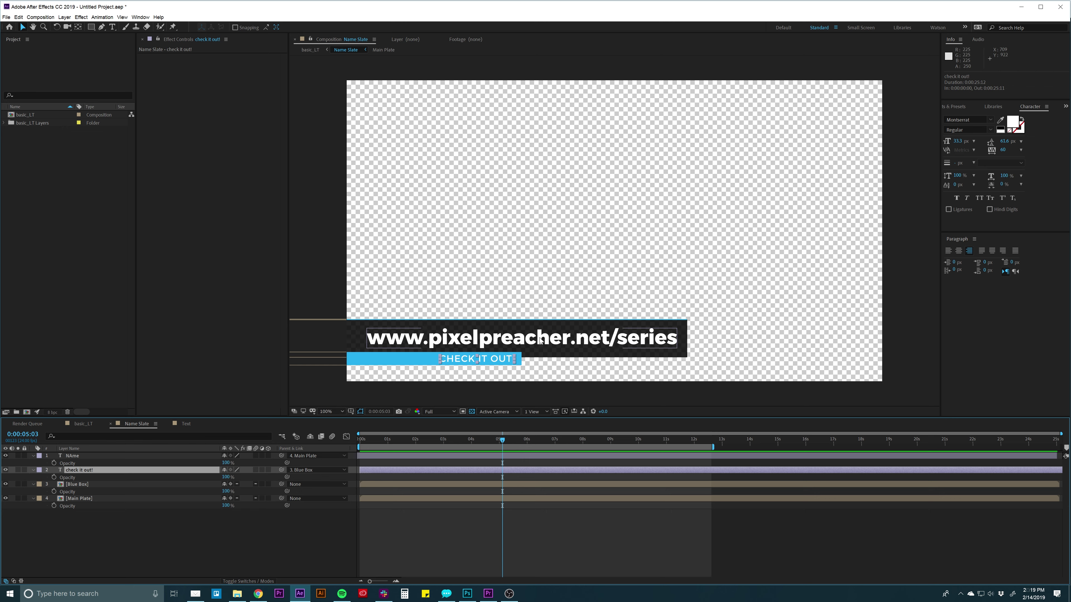
Select the Main Plate layer and show its Position property.
{"action": "left_click", "coordinate": [437, 519]}
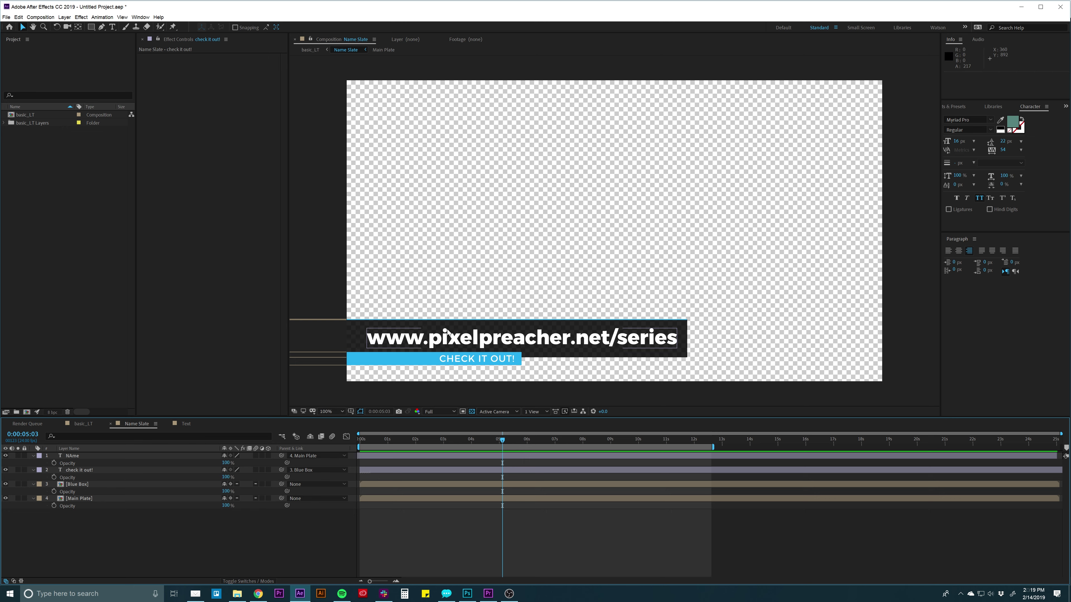
{"action": "left_click", "coordinate": [354, 333]}
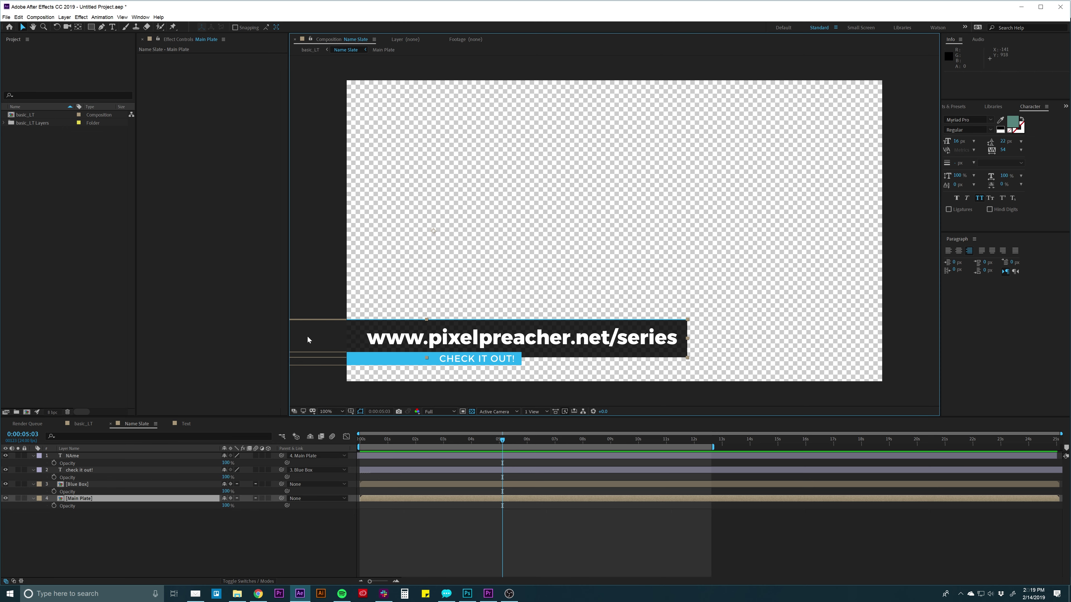
{"action": "left_click", "coordinate": [72, 499]}
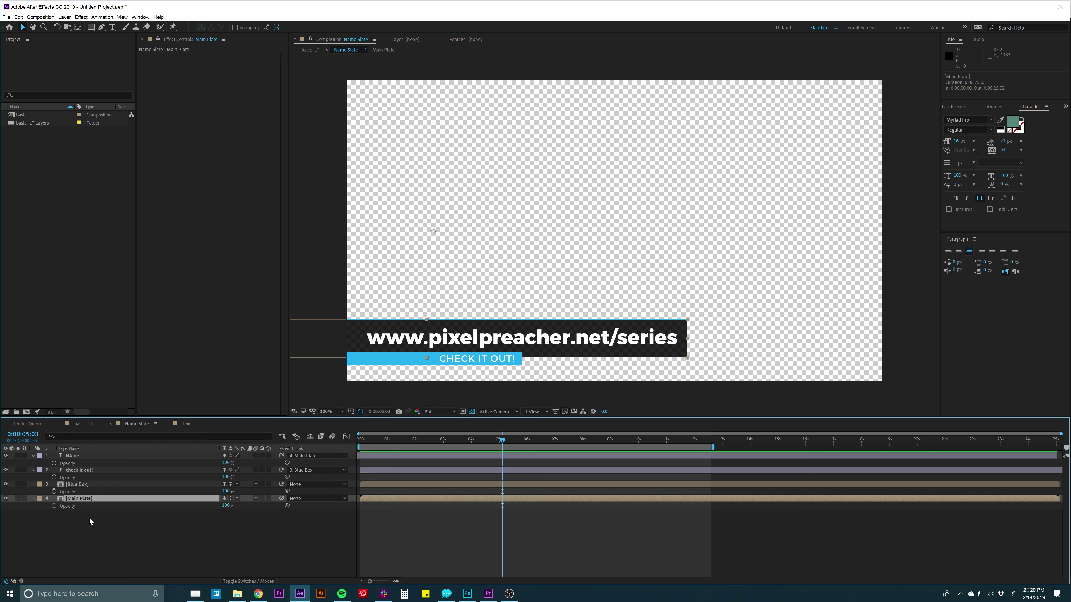
{"action": "key", "text": "p"}
Slide Main Plate right, keyframe Position at 1:22, and drag it off-frame left at 0:00.
{"action": "left_click", "coordinate": [362, 326]}
{"action": "left_click_drag", "start_coordinate": [361, 328], "coordinate": [542, 340]}
{"action": "left_click", "coordinate": [54, 506]}
{"action": "left_click", "coordinate": [447, 527]}
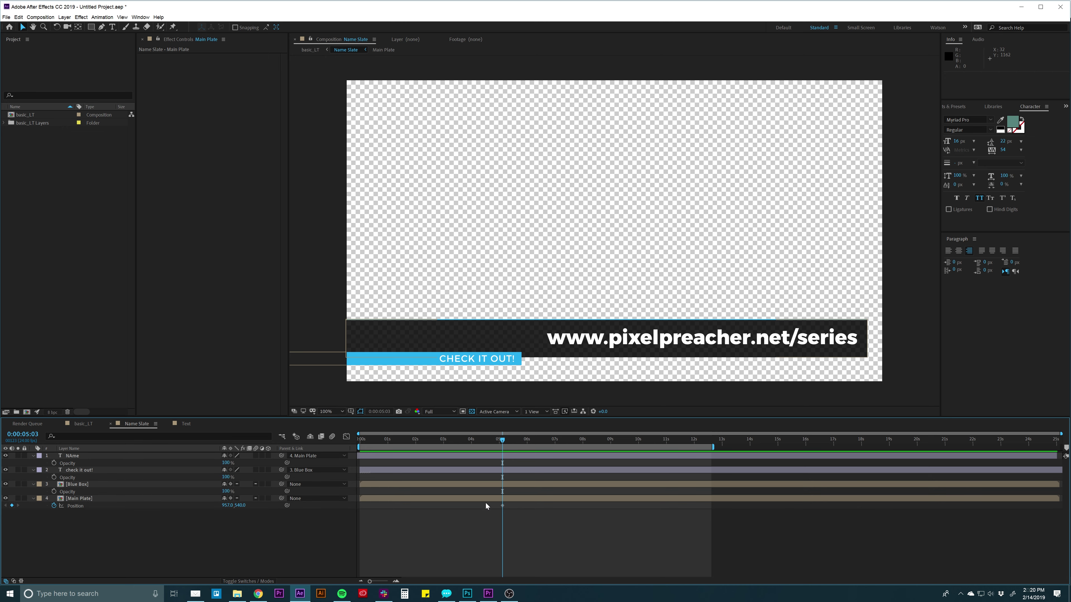
{"action": "left_click_drag", "start_coordinate": [501, 506], "coordinate": [413, 506]}
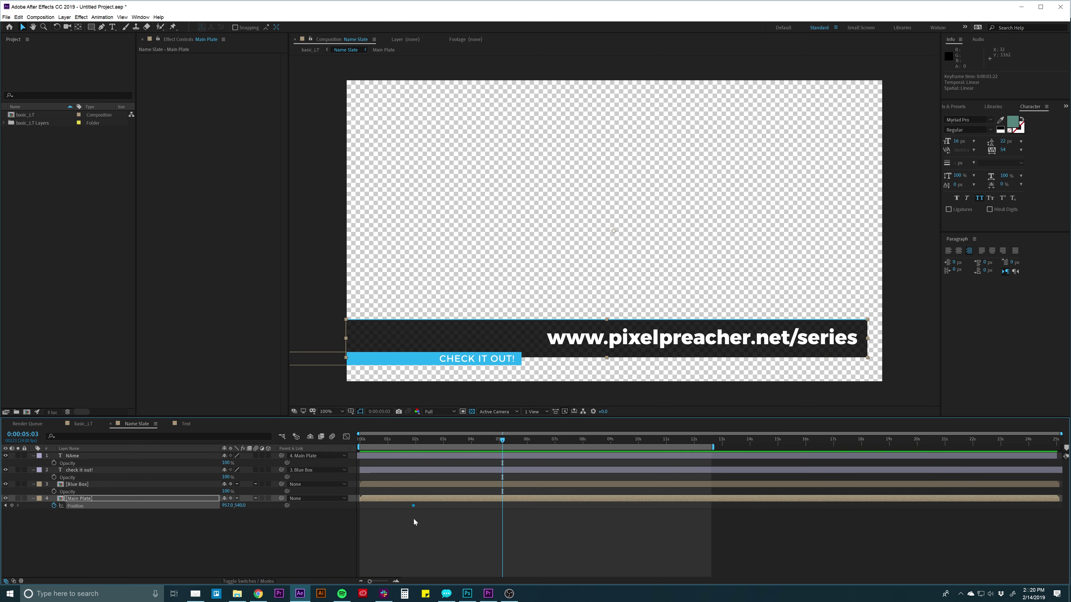
{"action": "left_click", "coordinate": [414, 441]}
{"action": "left_click_drag", "start_coordinate": [414, 442], "coordinate": [345, 442]}
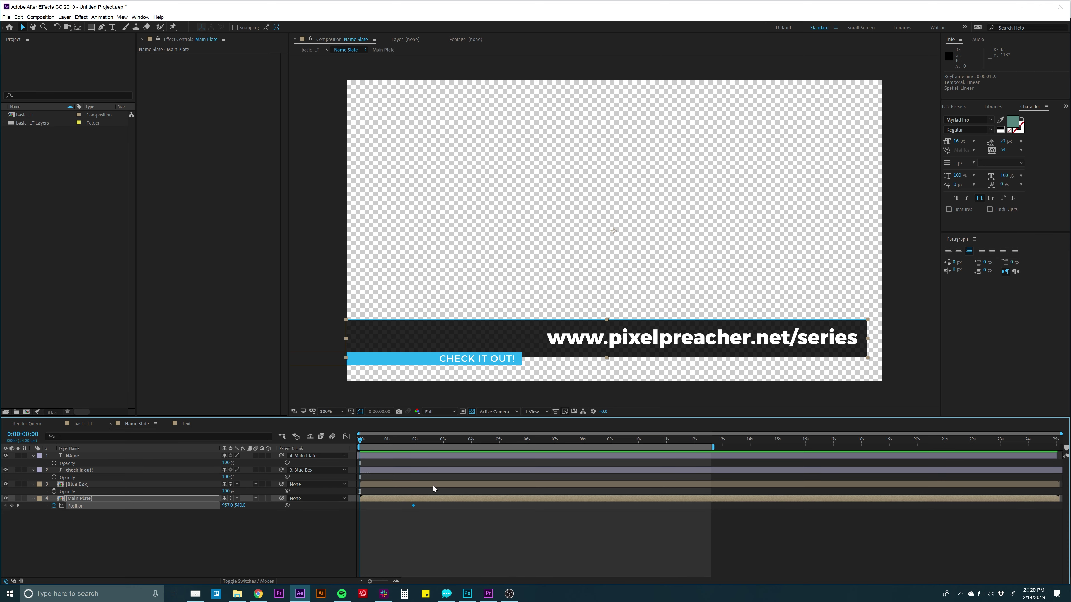
{"action": "left_click_drag", "start_coordinate": [798, 341], "coordinate": [226, 341]}
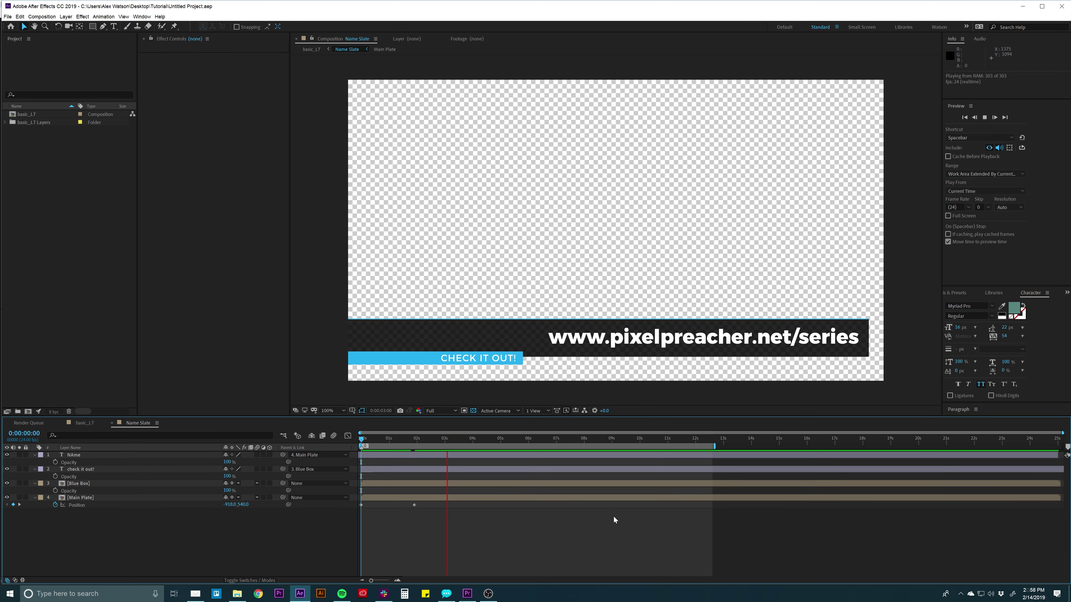
Replay the Main Plate's constant-speed slide-in from near the start.
{"action": "key", "text": "space"}
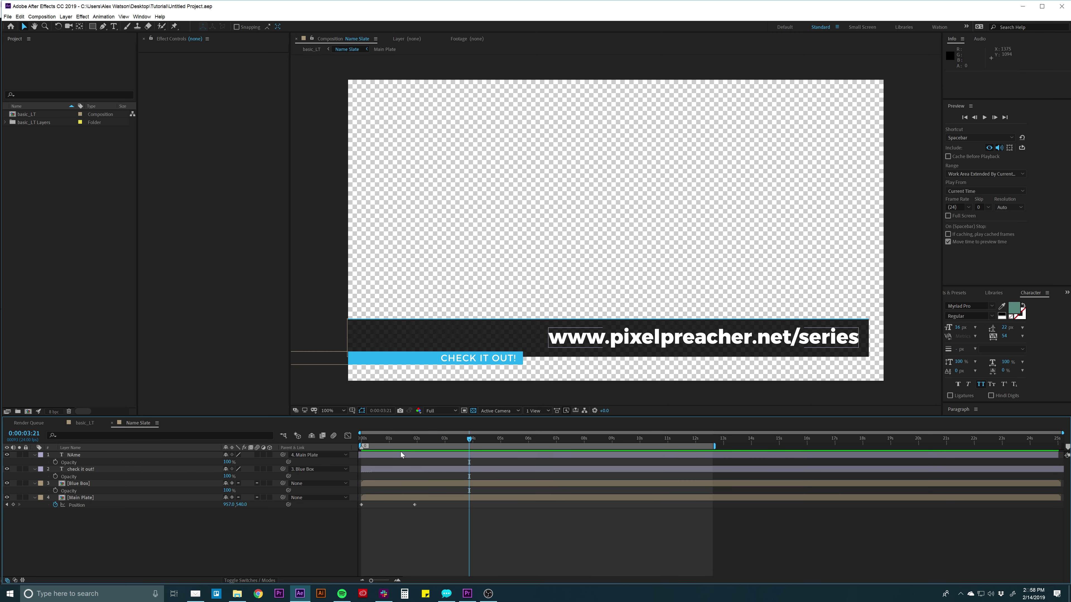
{"action": "left_click_drag", "start_coordinate": [392, 440], "coordinate": [355, 442]}
{"action": "key", "text": "space"}
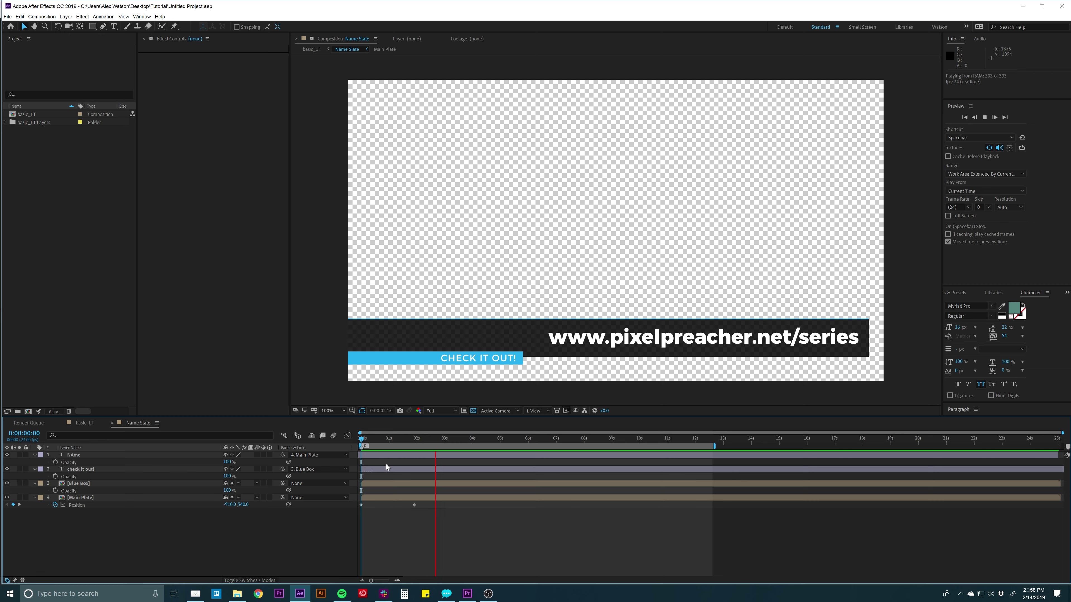
{"action": "key", "text": "space"}
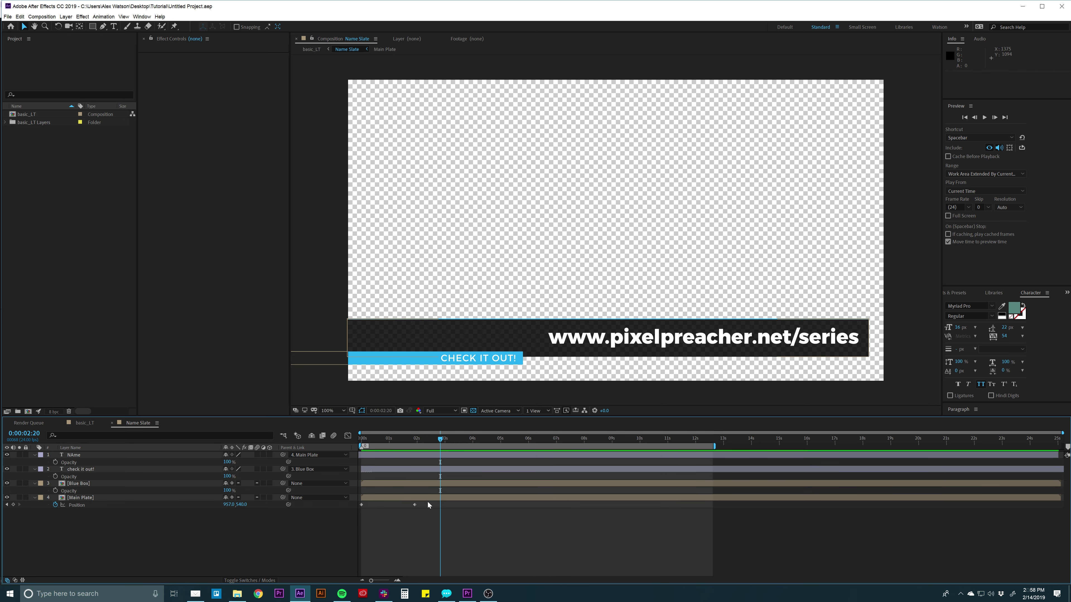
Apply Easy Ease to both Main Plate Position keyframes.
{"action": "left_click_drag", "start_coordinate": [427, 502], "coordinate": [356, 508]}
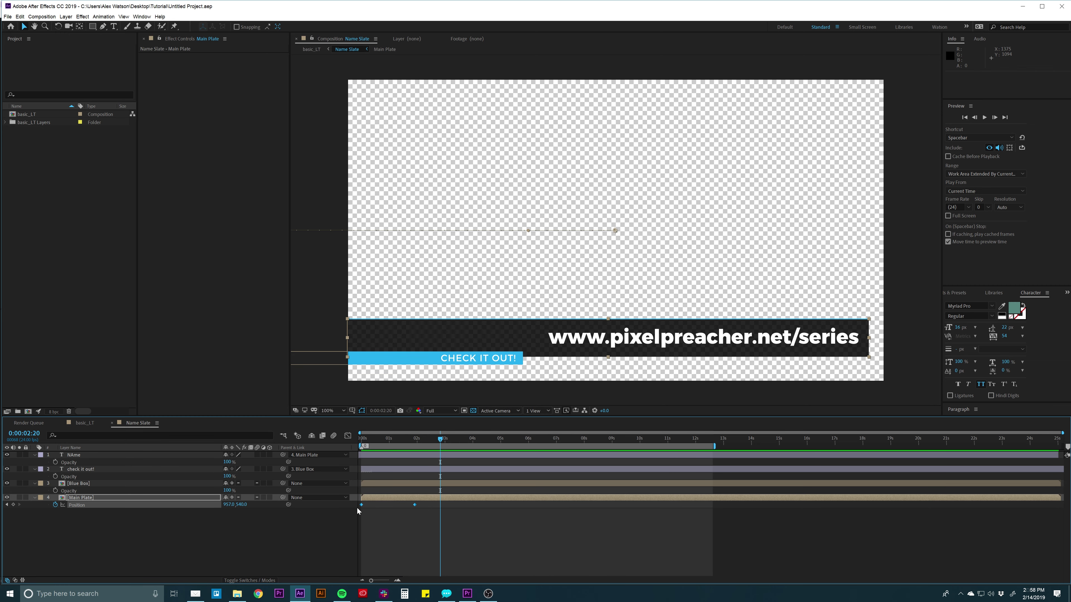
{"action": "left_click", "coordinate": [386, 511]}
{"action": "left_click_drag", "start_coordinate": [430, 503], "coordinate": [350, 512]}
{"action": "left_click_drag", "start_coordinate": [428, 502], "coordinate": [358, 505]}
{"action": "right_click", "coordinate": [413, 504]}
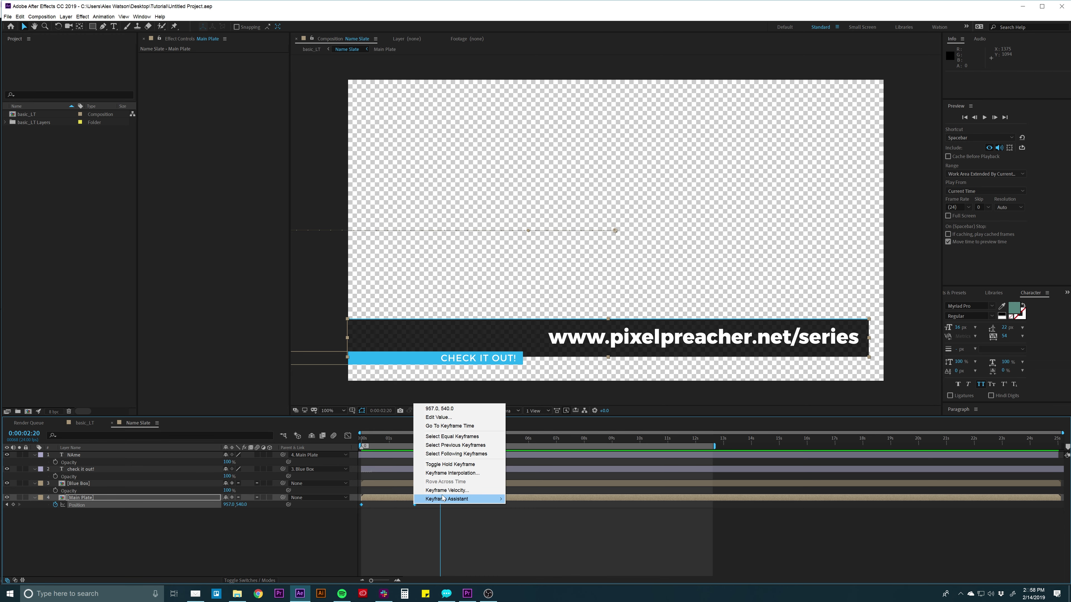
{"action": "mouse_move", "coordinate": [444, 500]}
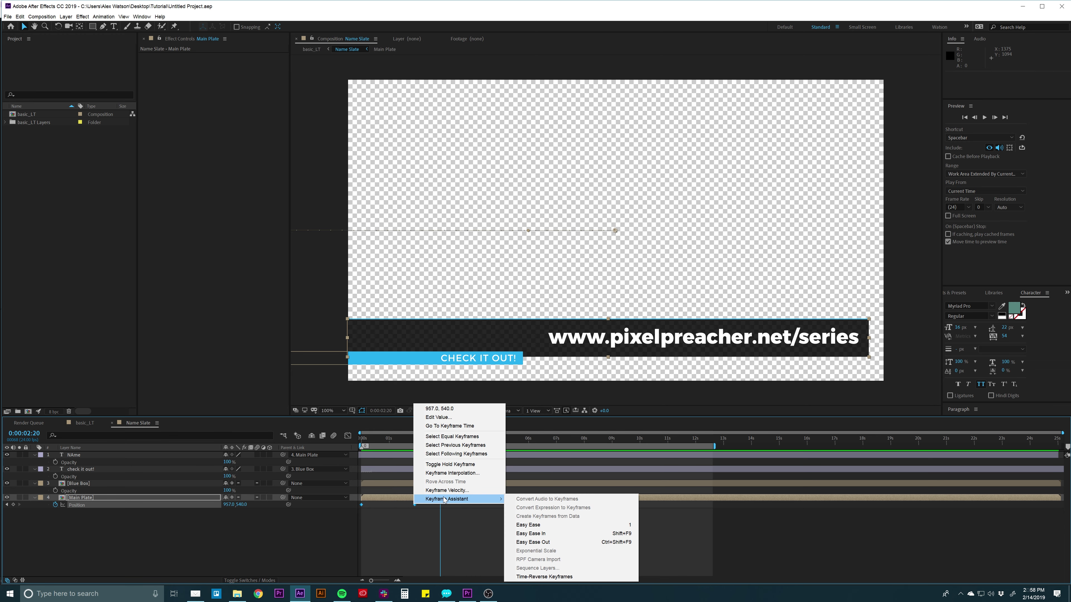
{"action": "left_click", "coordinate": [538, 526]}
Preview the eased slide-in and scrub through it frame by frame.
{"action": "left_click", "coordinate": [484, 520]}
{"action": "key", "text": "space"}
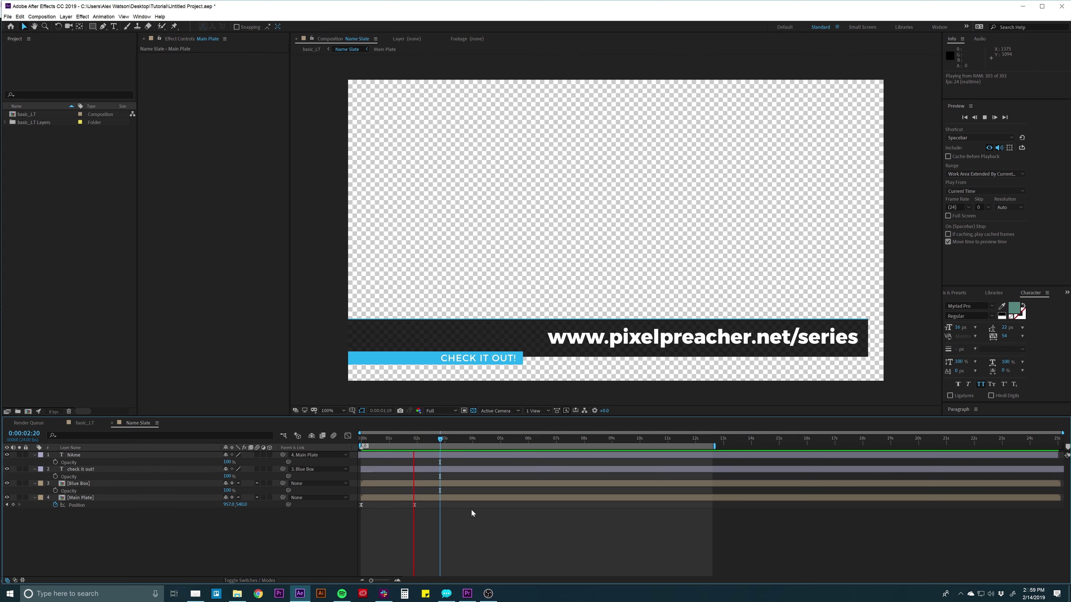
{"action": "key", "text": "space"}
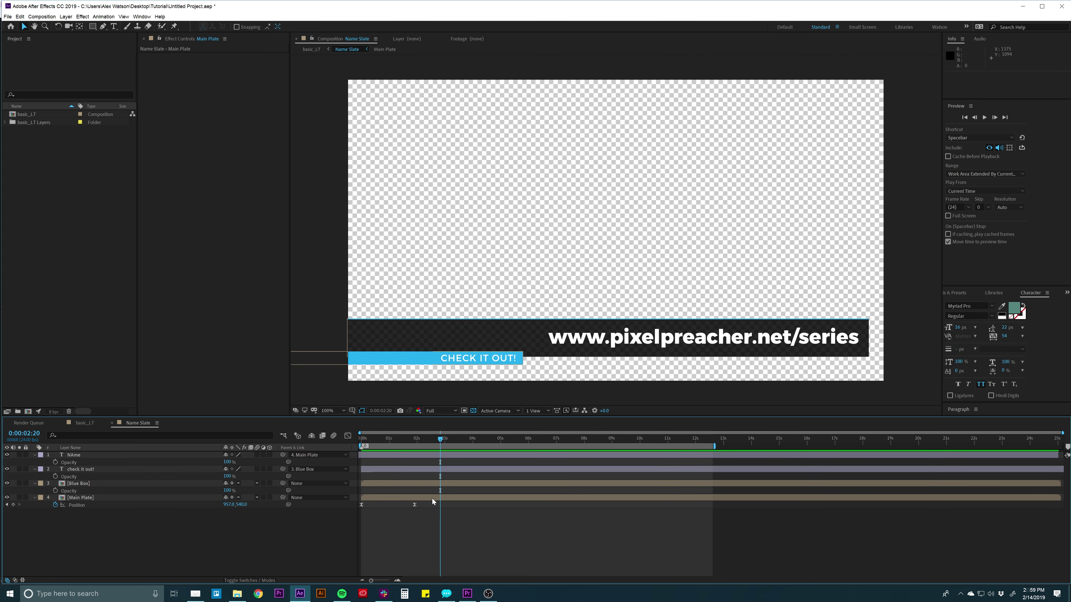
{"action": "left_click_drag", "start_coordinate": [382, 435], "coordinate": [415, 438]}
{"action": "left_click_drag", "start_coordinate": [440, 503], "coordinate": [365, 513]}
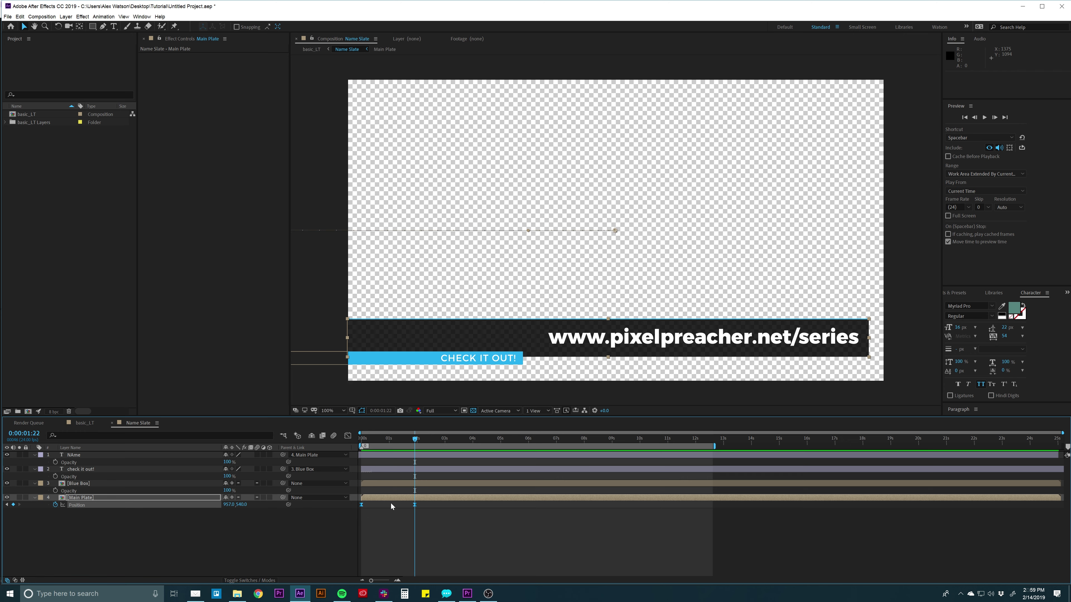
In the Graph Editor, stretch the end Position keyframe's incoming influence to about 97%.
{"action": "left_click", "coordinate": [347, 436]}
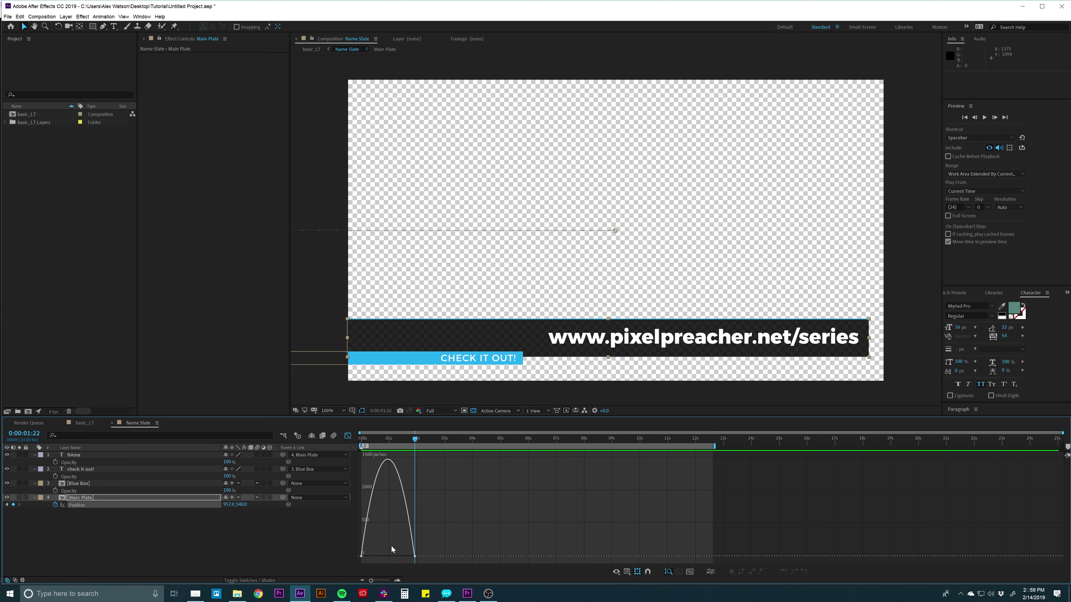
{"action": "key", "text": "equal"}
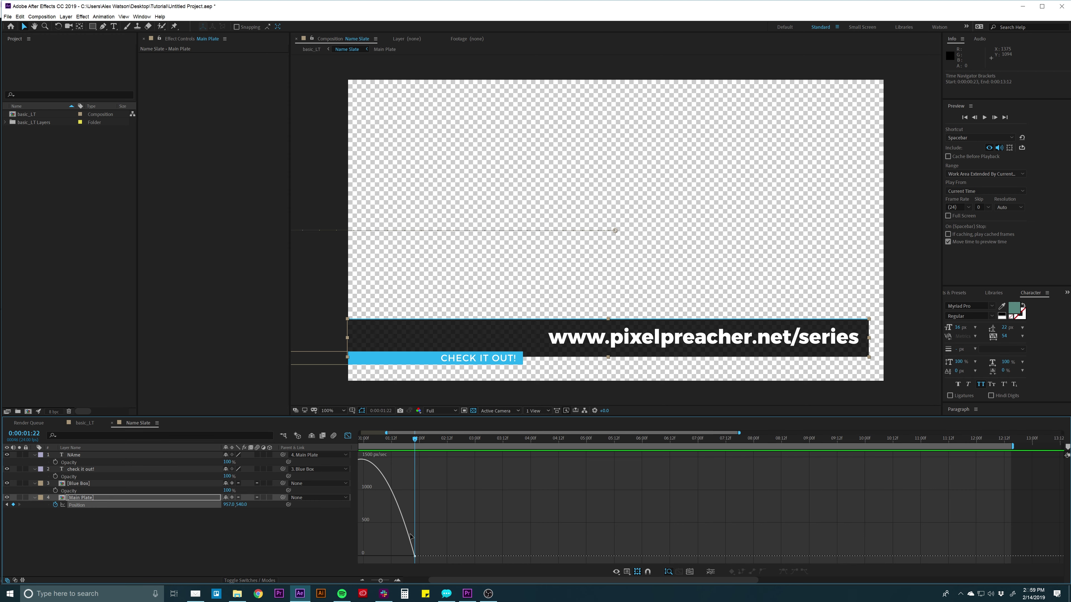
{"action": "left_click_drag", "start_coordinate": [453, 578], "coordinate": [427, 578]}
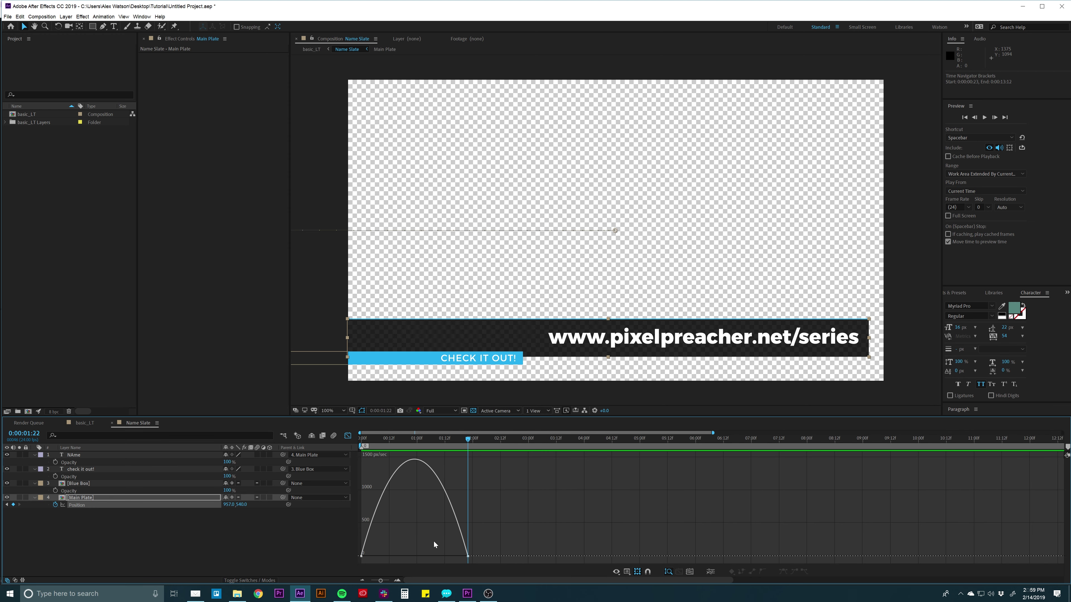
{"action": "left_click_drag", "start_coordinate": [441, 528], "coordinate": [473, 558]}
{"action": "left_click_drag", "start_coordinate": [445, 558], "coordinate": [414, 560]}
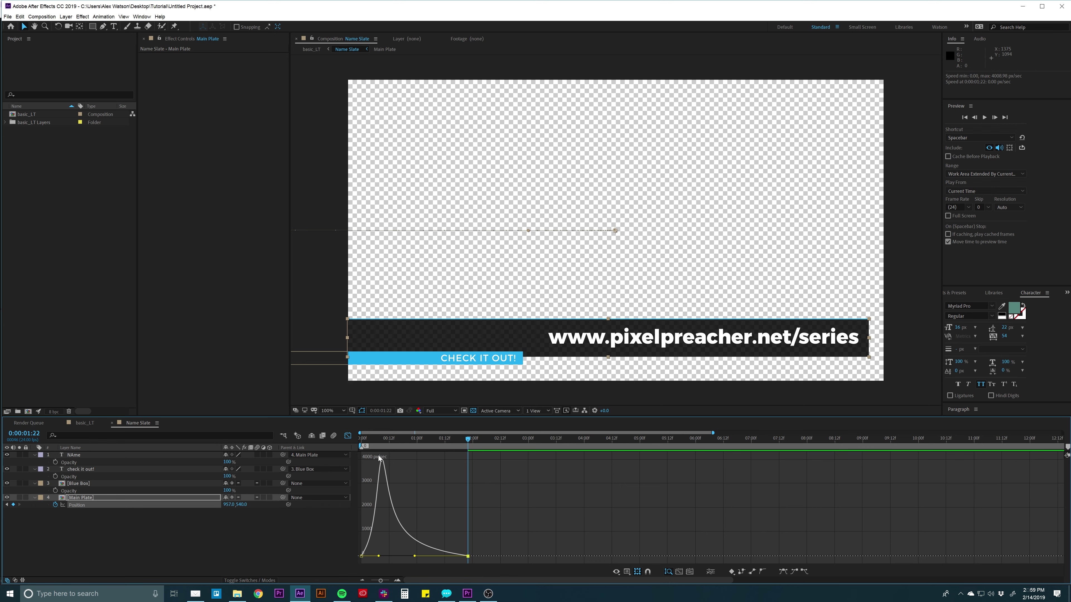
Preview the fast-in, slow-settle slide, then return to the full keyframe timeline at 2:22.
{"action": "mouse_move", "coordinate": [382, 462]}
{"action": "key", "text": "space"}
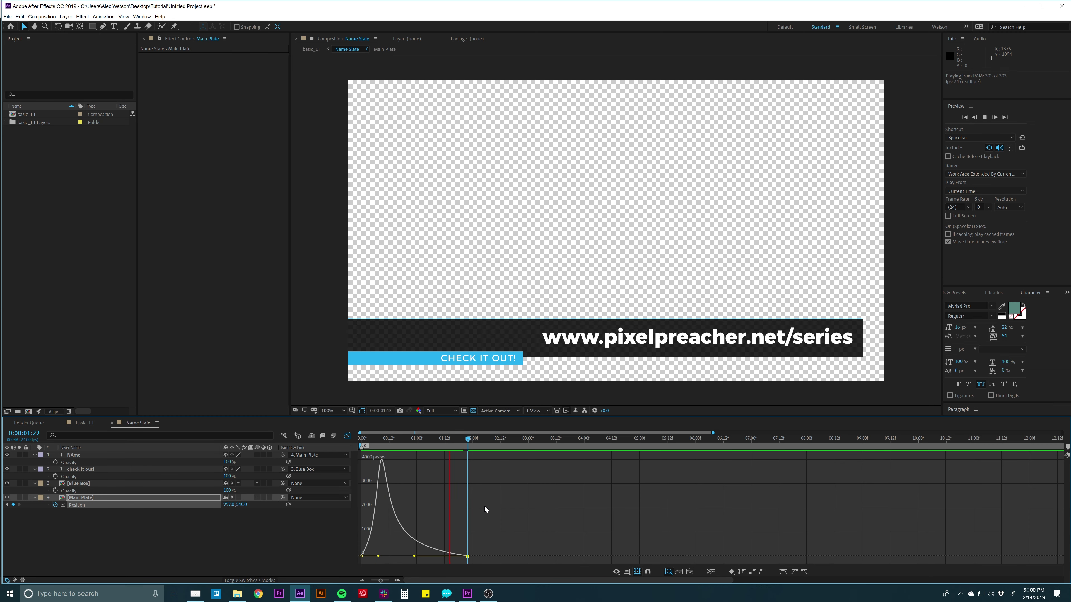
{"action": "key", "text": "space"}
{"action": "left_click", "coordinate": [348, 436]}
{"action": "left_click_drag", "start_coordinate": [468, 439], "coordinate": [523, 440]}
{"action": "key", "text": "minus"}
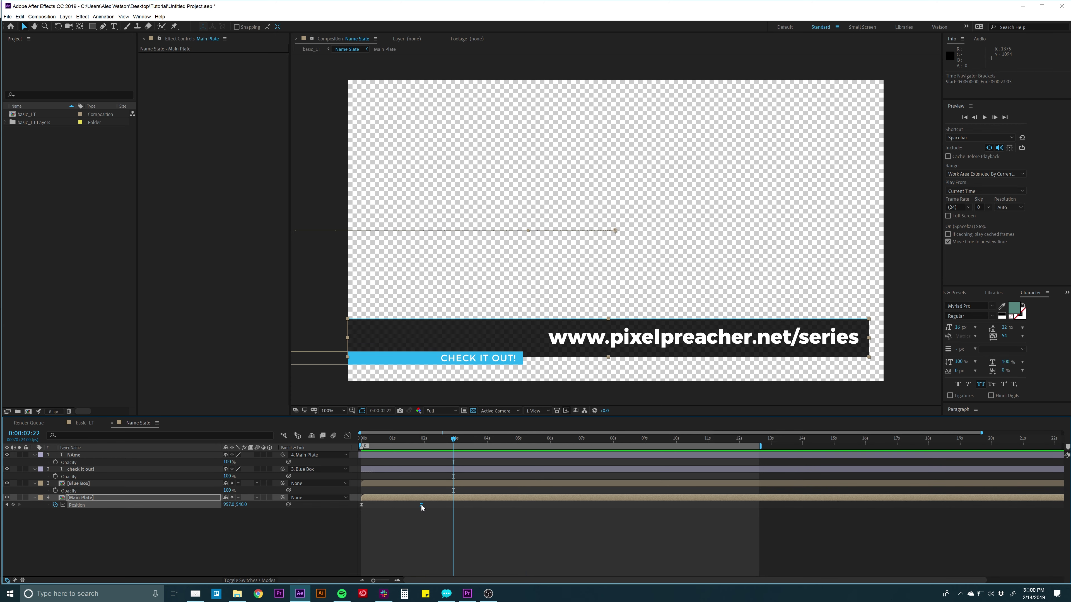
Try Main Plate's end keyframe at about 4.6 s, preview, then settle it at about 2.3 s.
{"action": "left_click_drag", "start_coordinate": [420, 505], "coordinate": [503, 506]}
{"action": "left_click_drag", "start_coordinate": [420, 504], "coordinate": [506, 505]}
{"action": "key", "text": "space"}
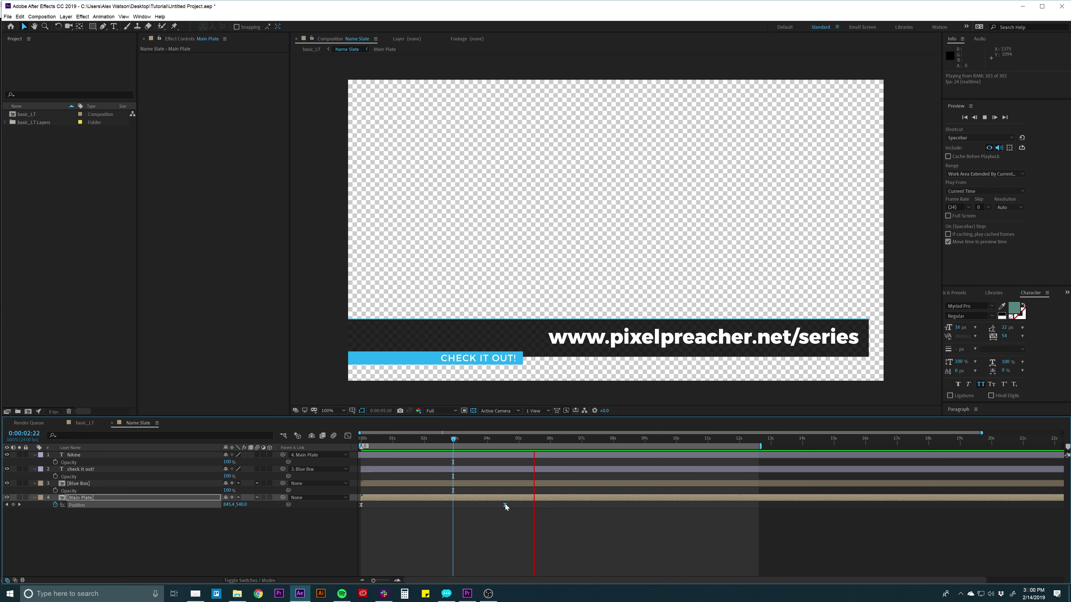
{"action": "key", "text": "space"}
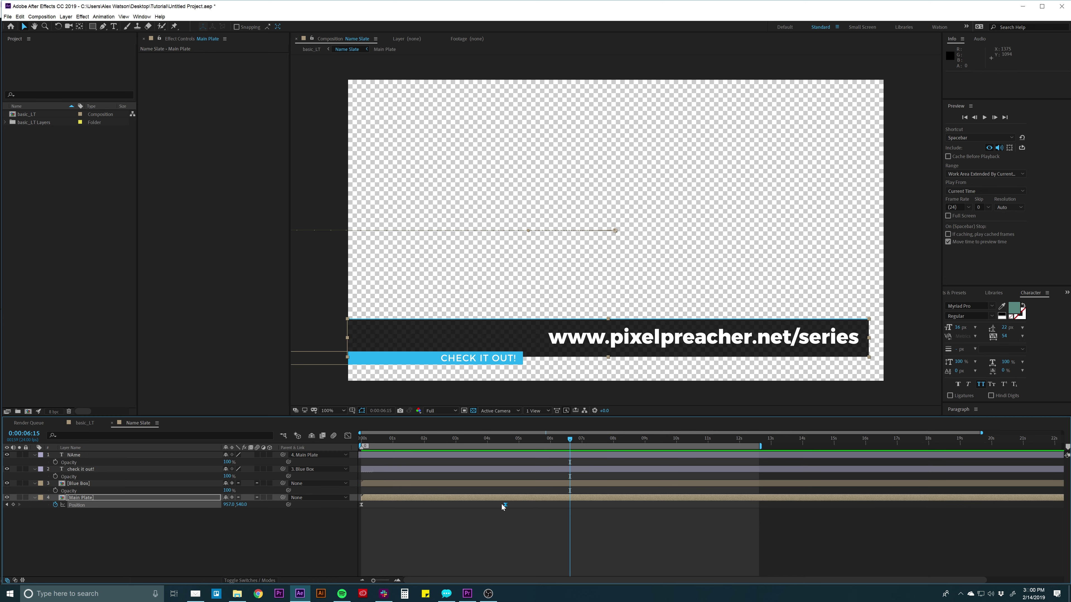
{"action": "left_click_drag", "start_coordinate": [504, 505], "coordinate": [436, 505]}
{"action": "left_click", "coordinate": [429, 520]}
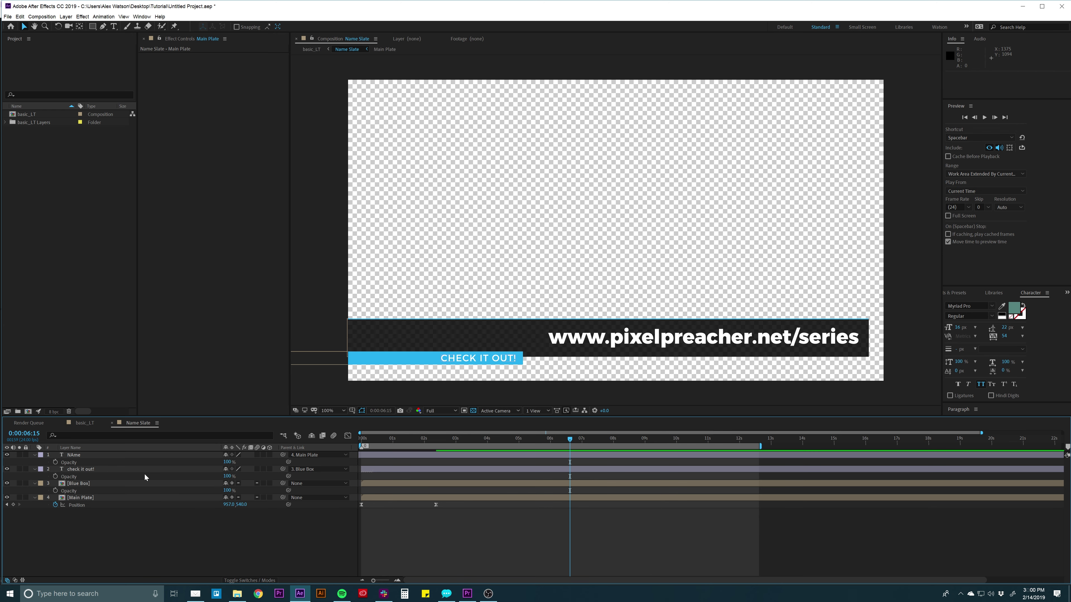
{"action": "left_click", "coordinate": [87, 482]}
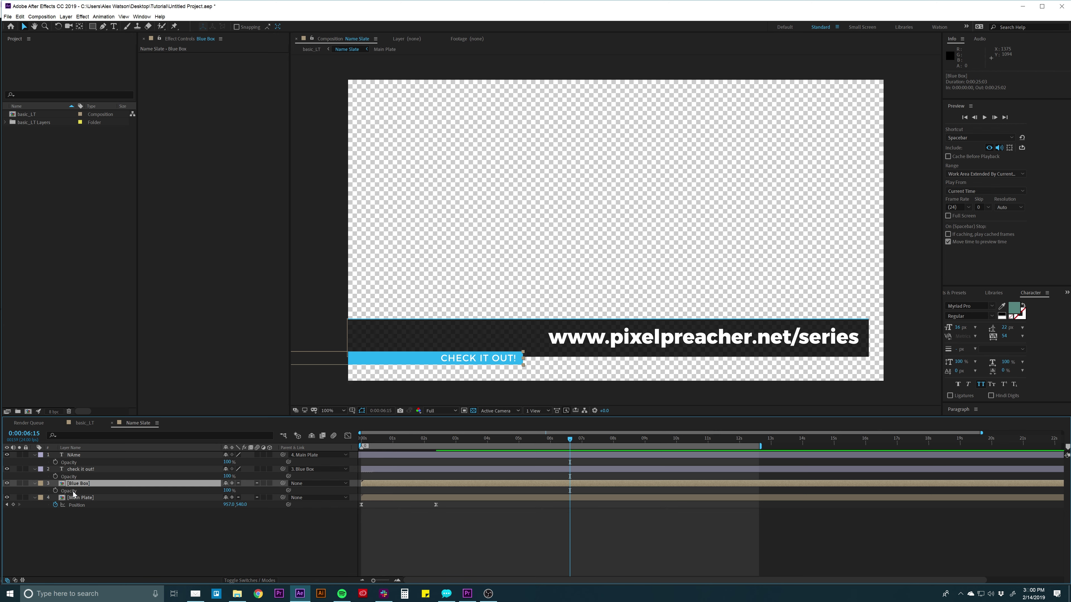
Keyframe Blue Box's Position with the blue bar in place under the plate.
{"action": "key", "text": "p"}
{"action": "left_click", "coordinate": [55, 491]}
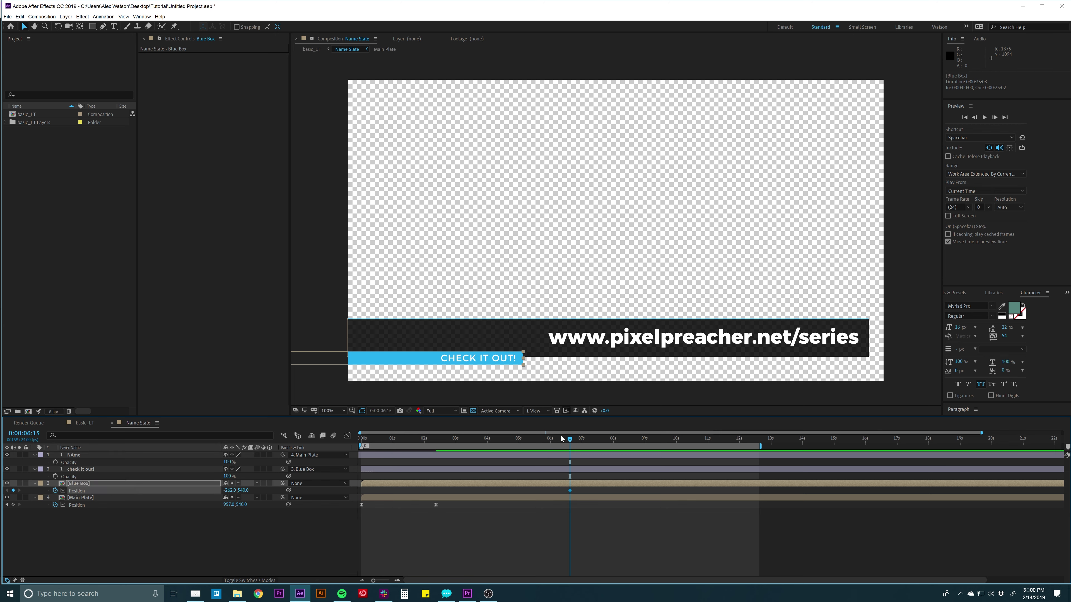
{"action": "left_click_drag", "start_coordinate": [484, 362], "coordinate": [824, 362]}
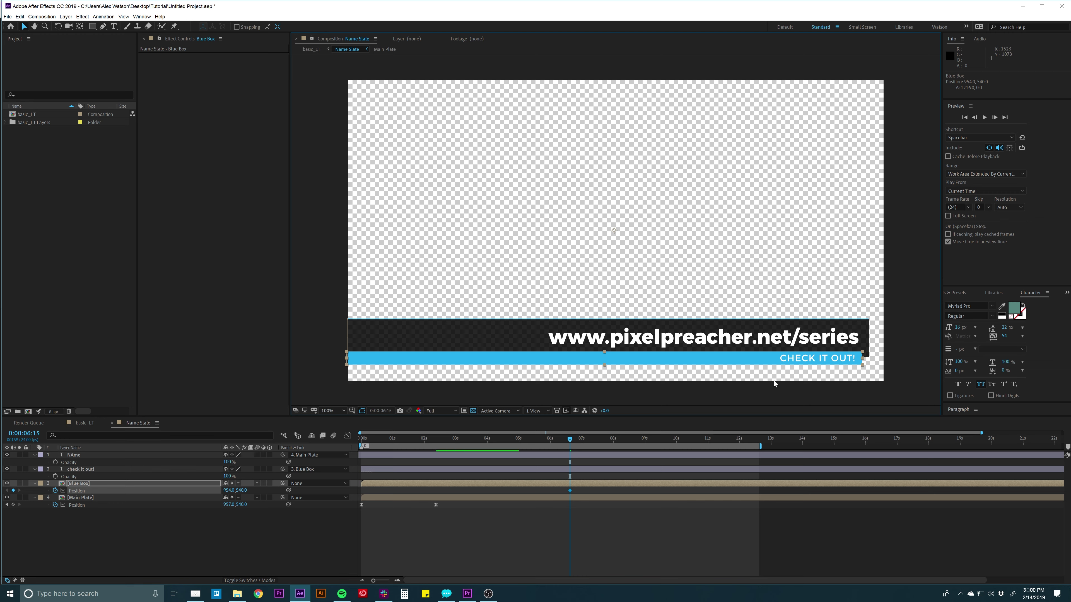
Add an earlier keyframe with the bar pushed off the left edge, then select both keyframes.
{"action": "left_click", "coordinate": [530, 438]}
{"action": "left_click_drag", "start_coordinate": [523, 440], "coordinate": [491, 441]}
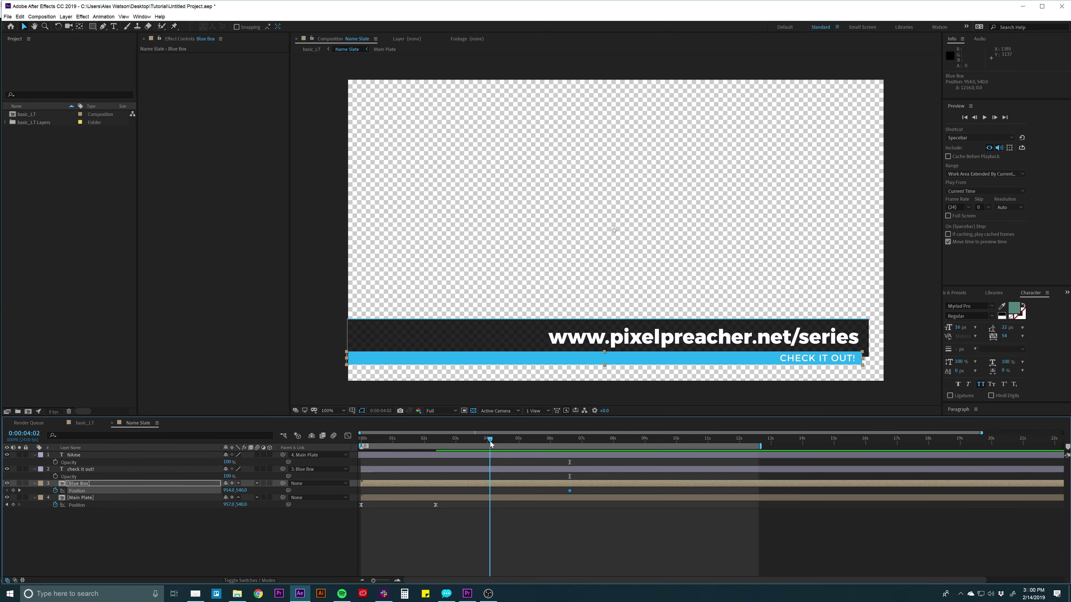
{"action": "left_click_drag", "start_coordinate": [769, 362], "coordinate": [290, 395]}
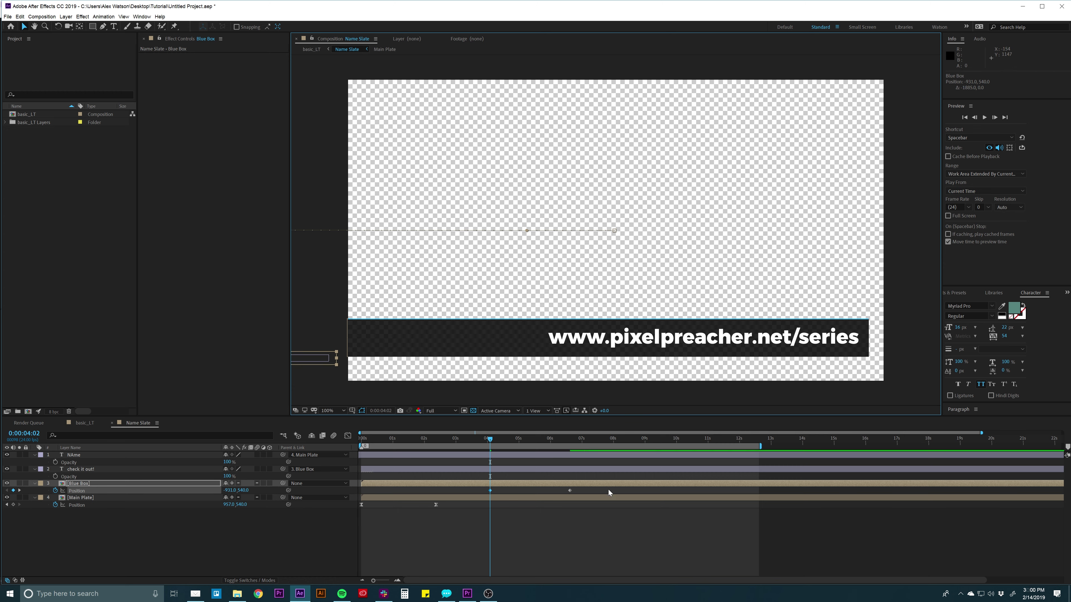
{"action": "left_click_drag", "start_coordinate": [589, 489], "coordinate": [398, 502]}
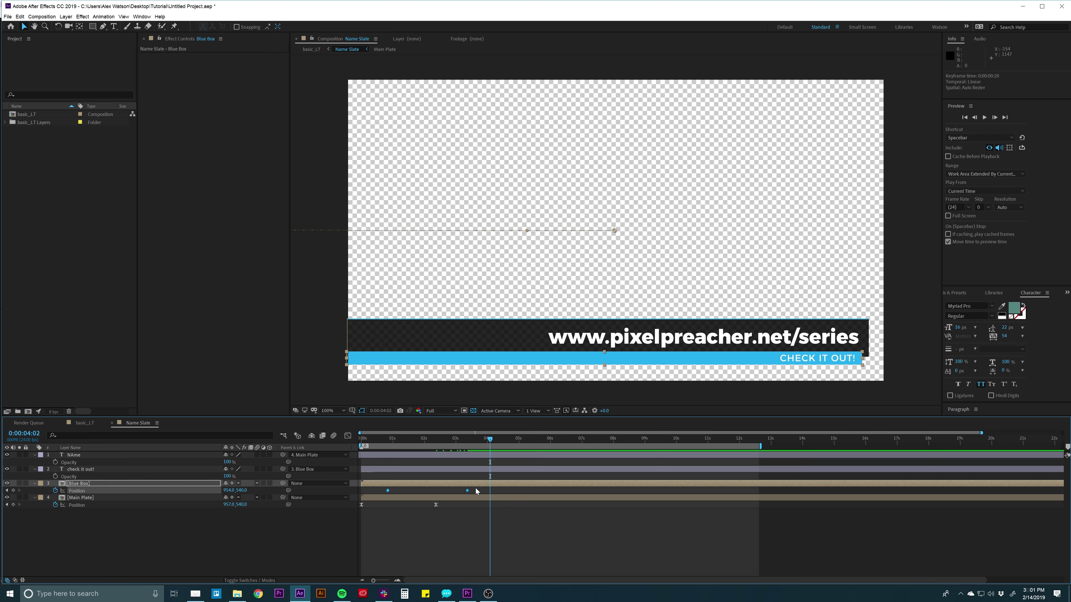
{"action": "left_click_drag", "start_coordinate": [475, 489], "coordinate": [379, 498]}
Apply Easy Ease to both Blue Box Position keyframes.
{"action": "right_click", "coordinate": [387, 489]}
{"action": "mouse_move", "coordinate": [400, 486]}
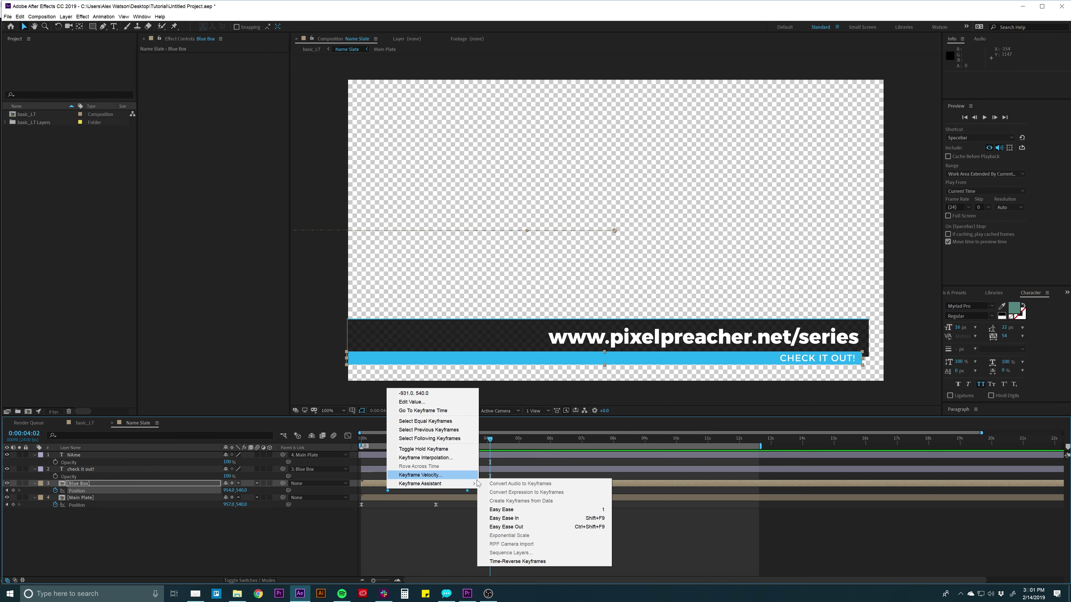
{"action": "left_click", "coordinate": [497, 510]}
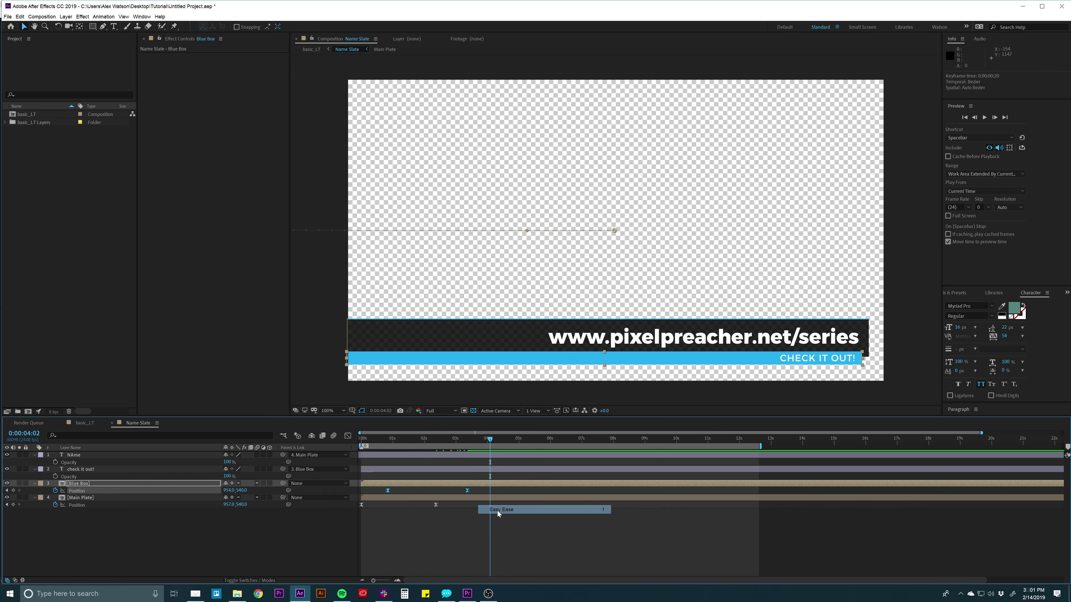
Stretch the bar's end keyframe influence to about 98% in the Graph Editor and preview.
{"action": "left_click", "coordinate": [347, 435]}
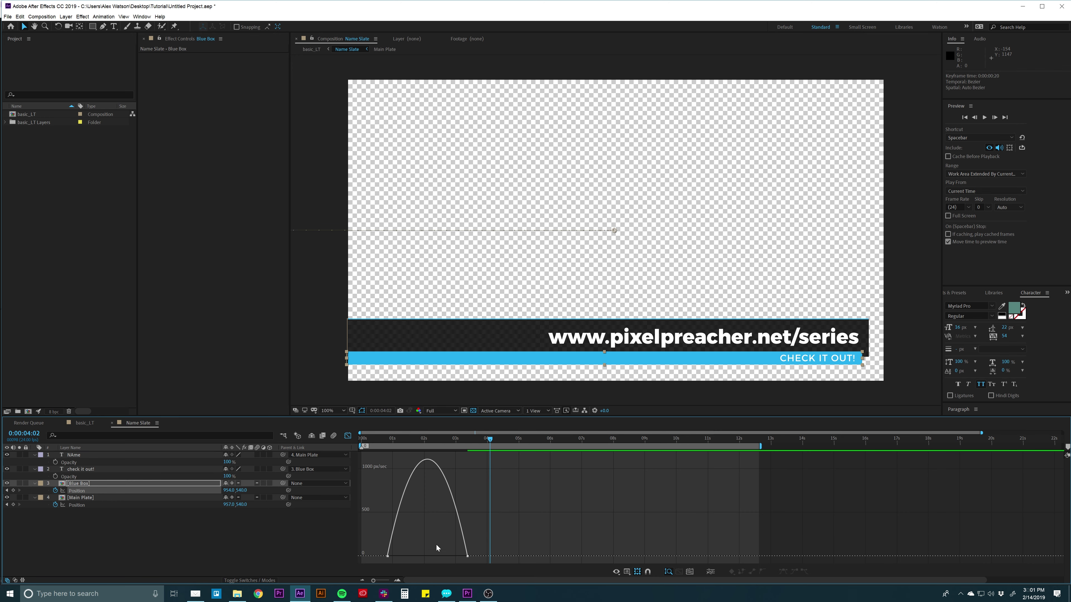
{"action": "left_click_drag", "start_coordinate": [439, 527], "coordinate": [490, 565]}
{"action": "left_click_drag", "start_coordinate": [453, 556], "coordinate": [426, 556]}
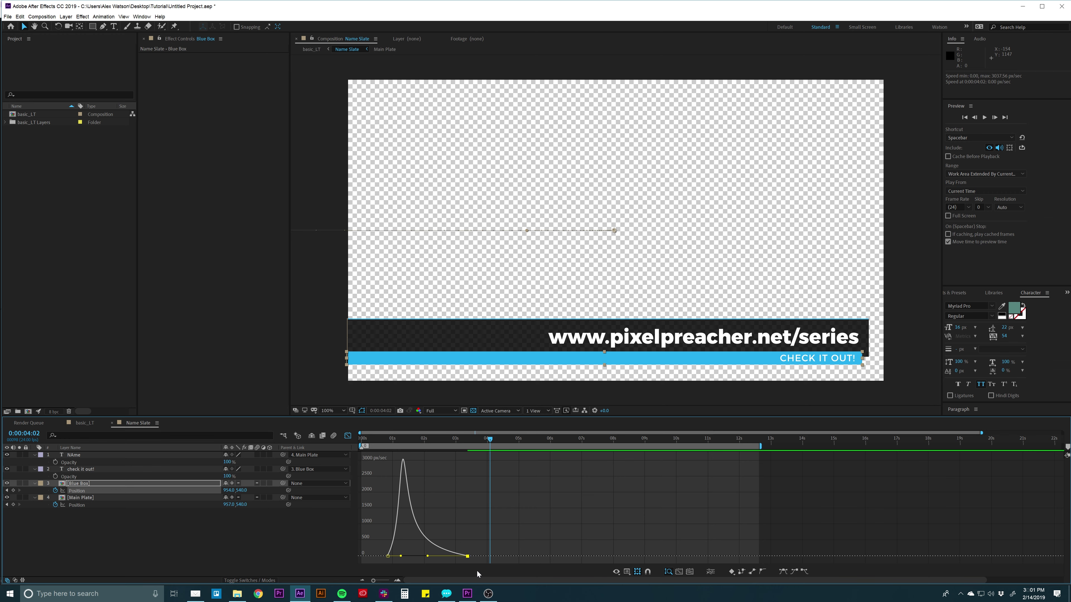
{"action": "key", "text": "space"}
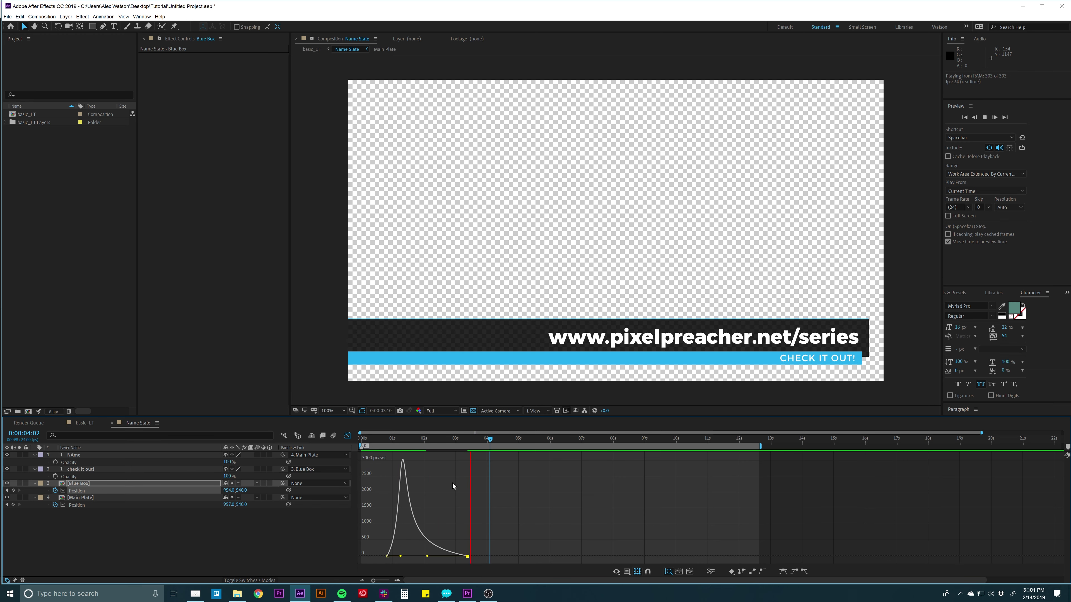
{"action": "left_click", "coordinate": [346, 436]}
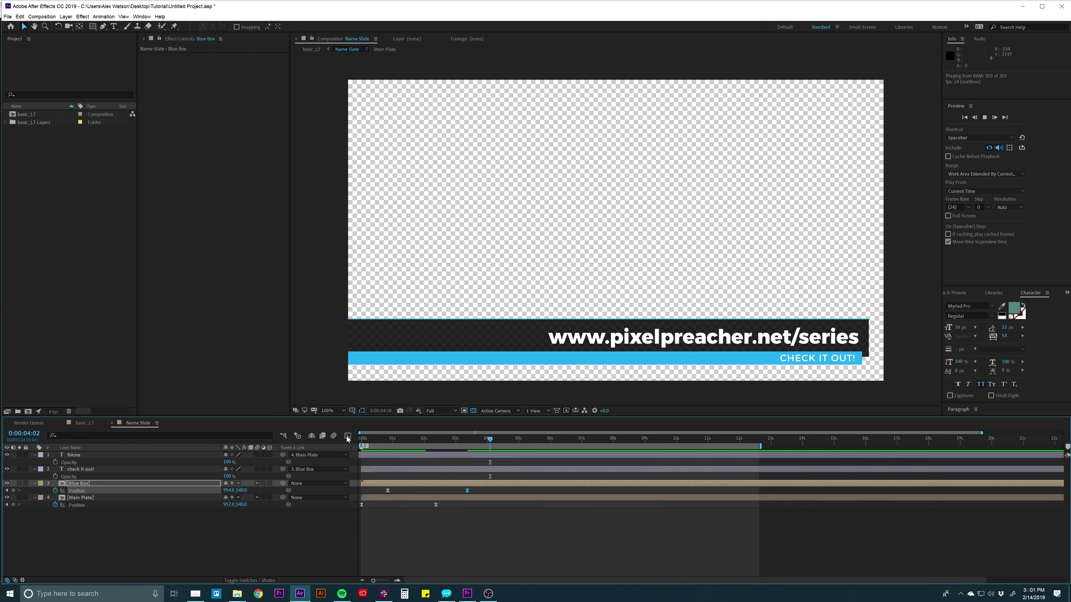
Move Blue Box's first Position keyframe to 0 s and preview the result.
{"action": "left_click", "coordinate": [403, 503]}
{"action": "left_click_drag", "start_coordinate": [388, 490], "coordinate": [365, 490]}
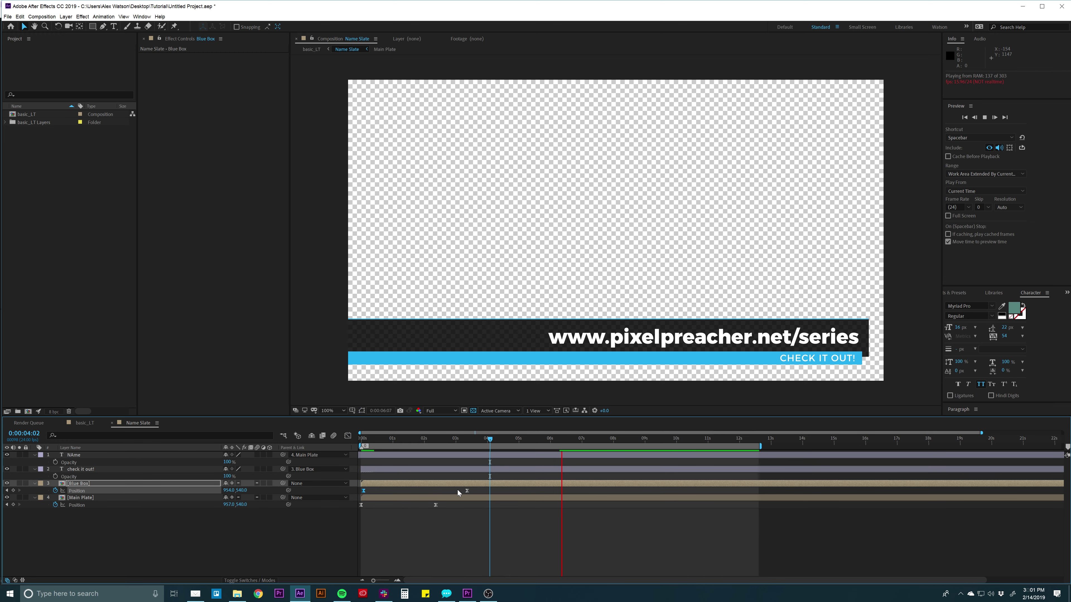
{"action": "key", "text": "space"}
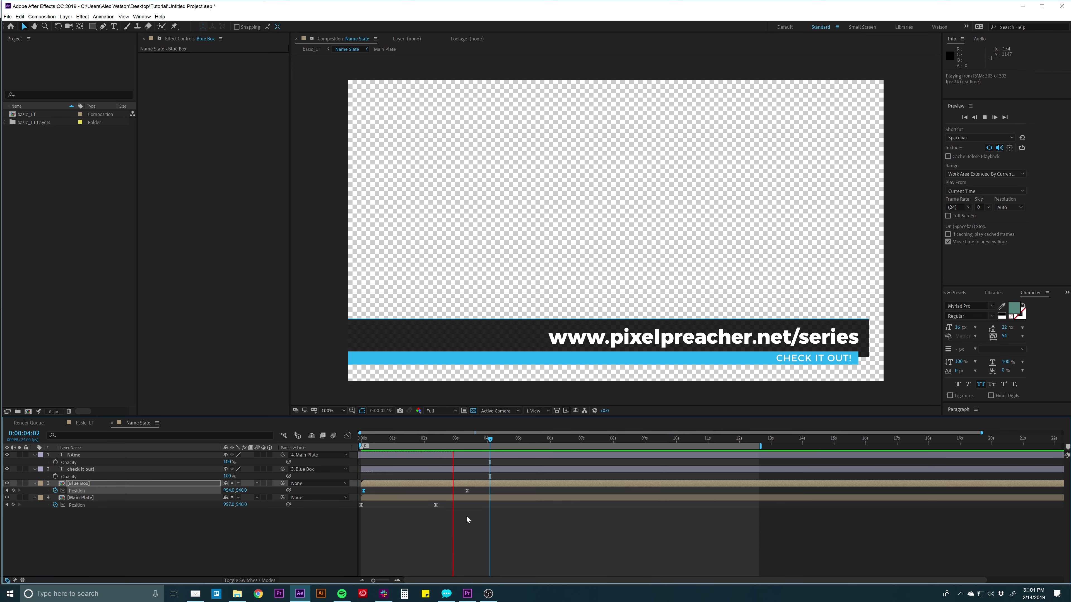
{"action": "key", "text": "space"}
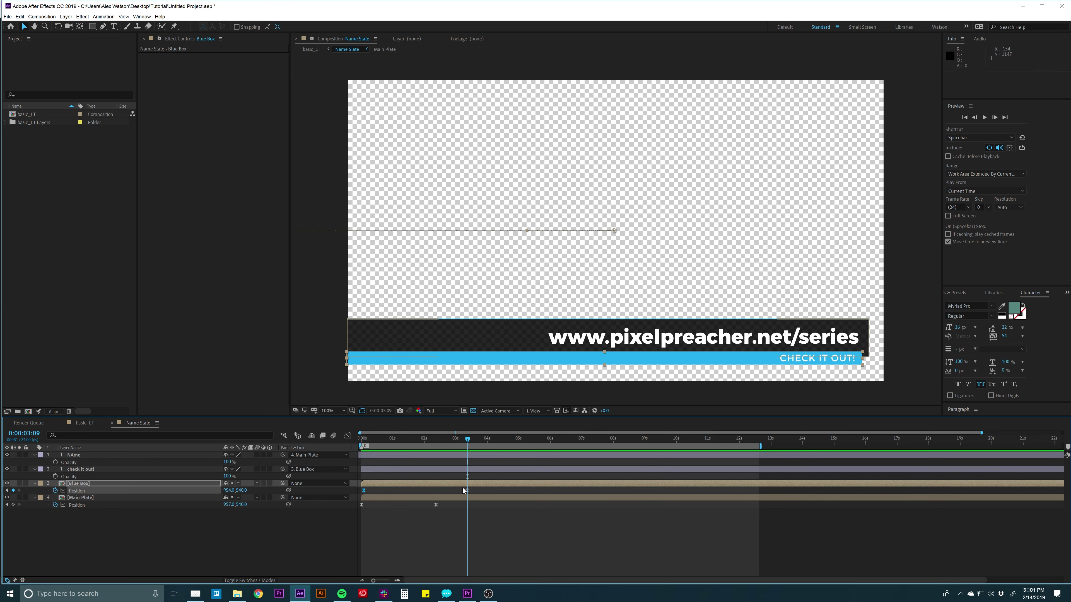
Scrub the timeline to watch the lower third arrive, then select the plate's text layer.
{"action": "left_click", "coordinate": [419, 498]}
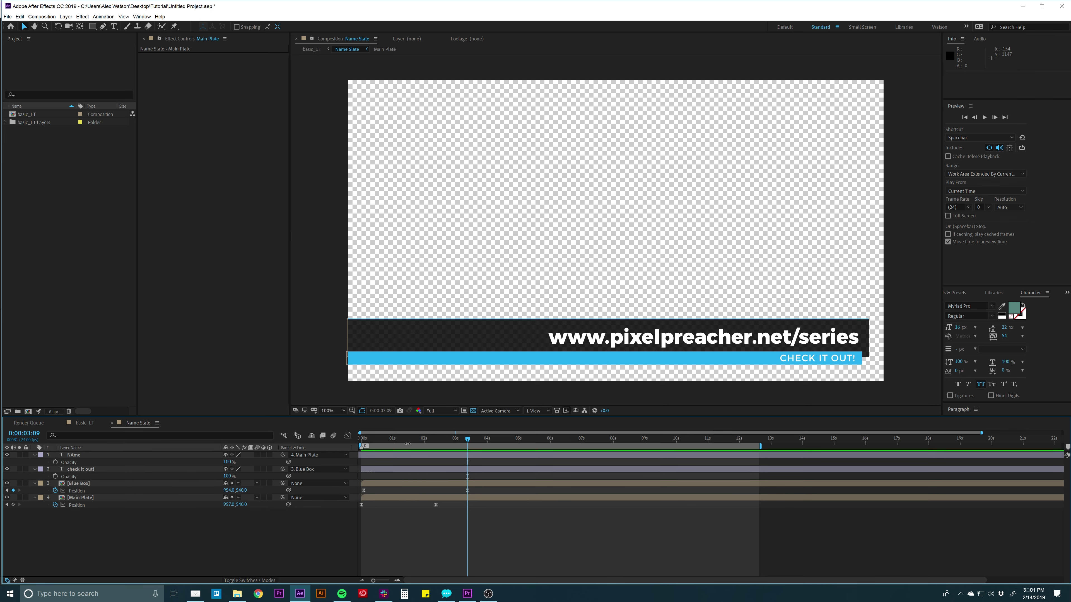
{"action": "left_click_drag", "start_coordinate": [407, 438], "coordinate": [464, 438]}
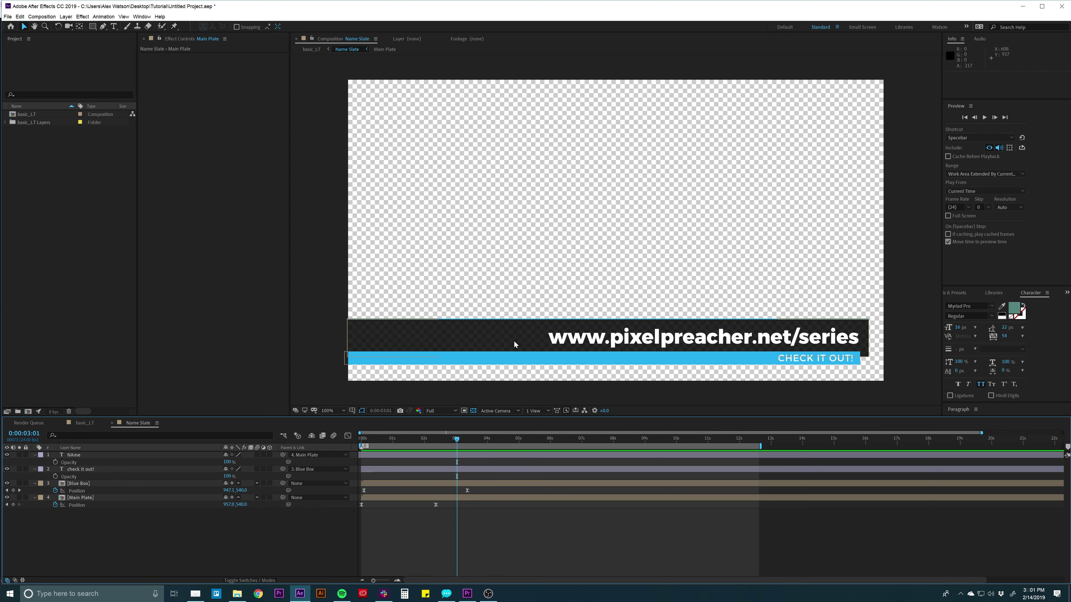
{"action": "left_click", "coordinate": [486, 339]}
{"action": "left_click", "coordinate": [563, 340]}
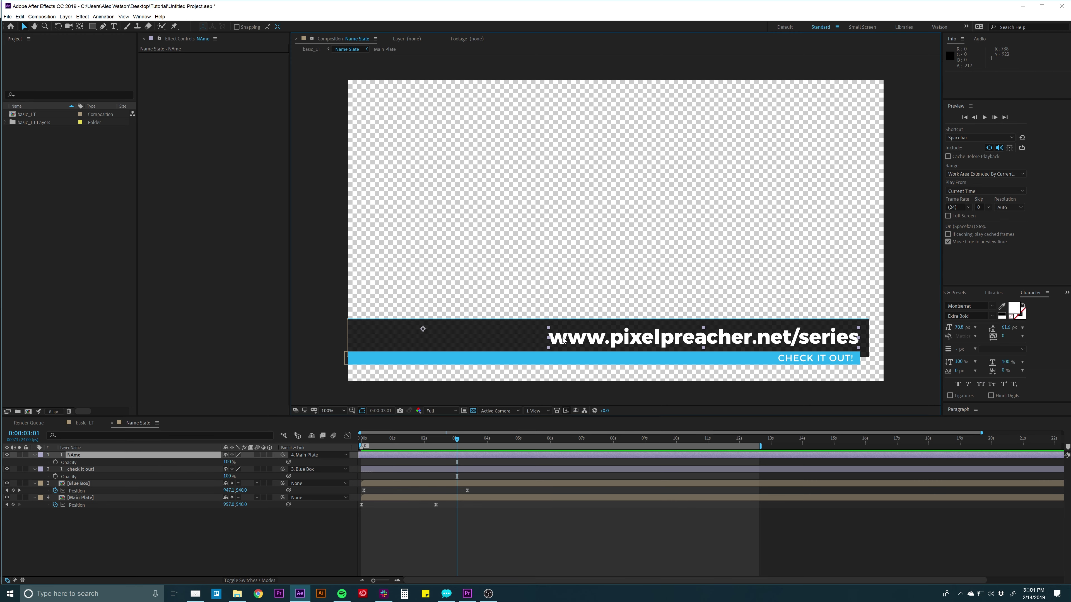
Replace the plate's URL text with the speaker's full name typed in capitals.
{"action": "double_click", "coordinate": [563, 340]}
{"action": "left_click", "coordinate": [564, 337]}
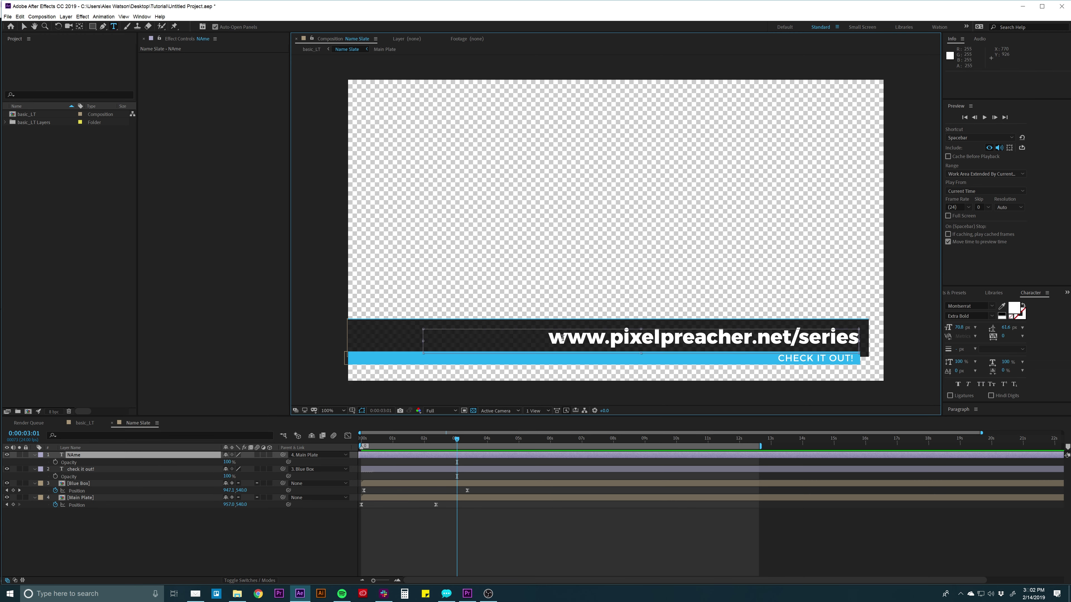
{"action": "key", "text": "ctrl+a"}
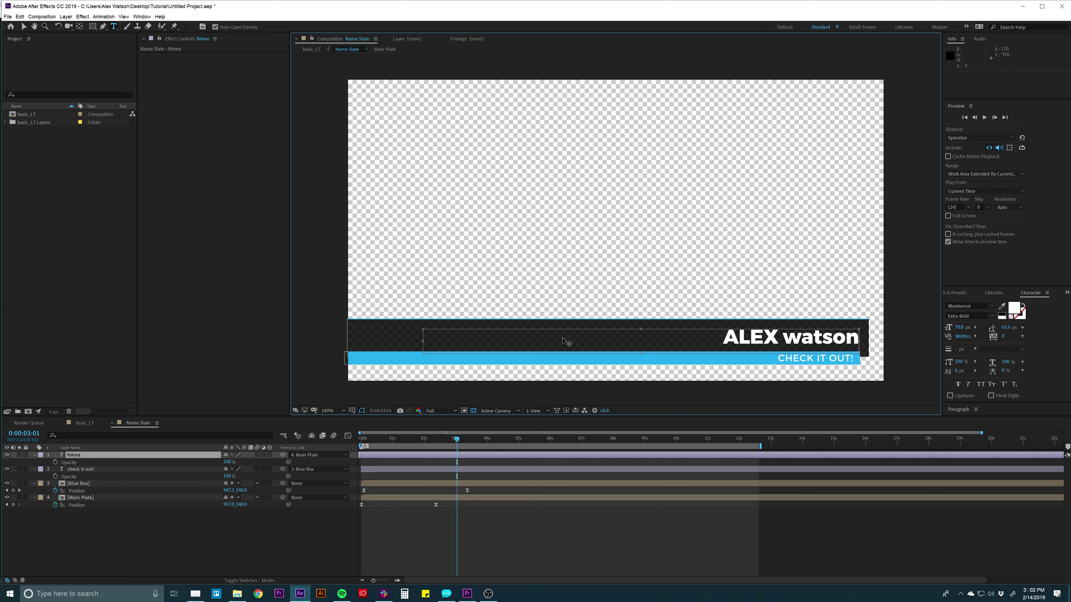
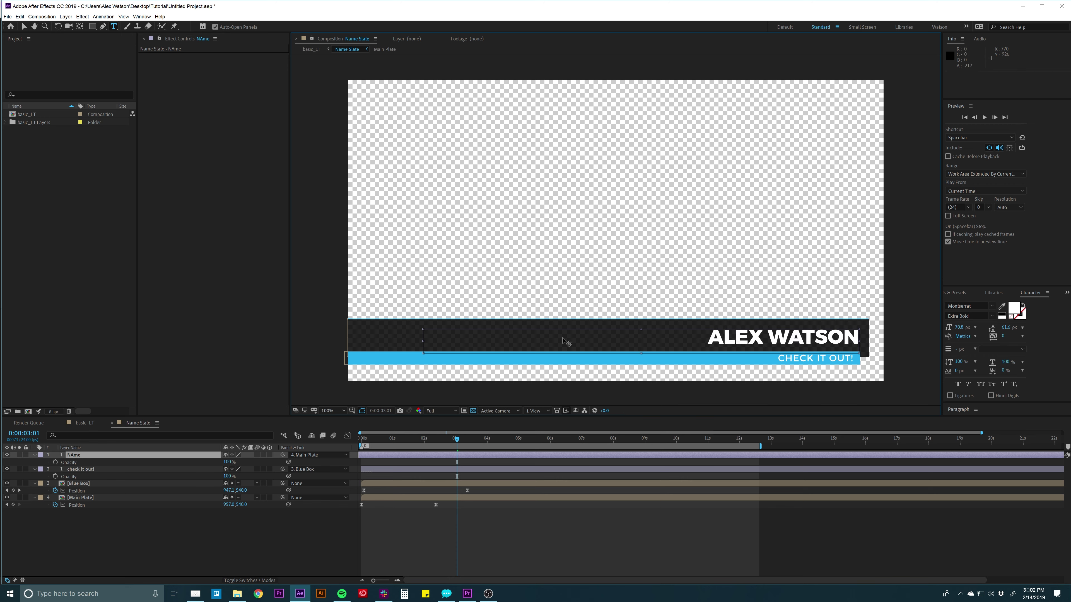
{"action": "left_click", "coordinate": [544, 539]}
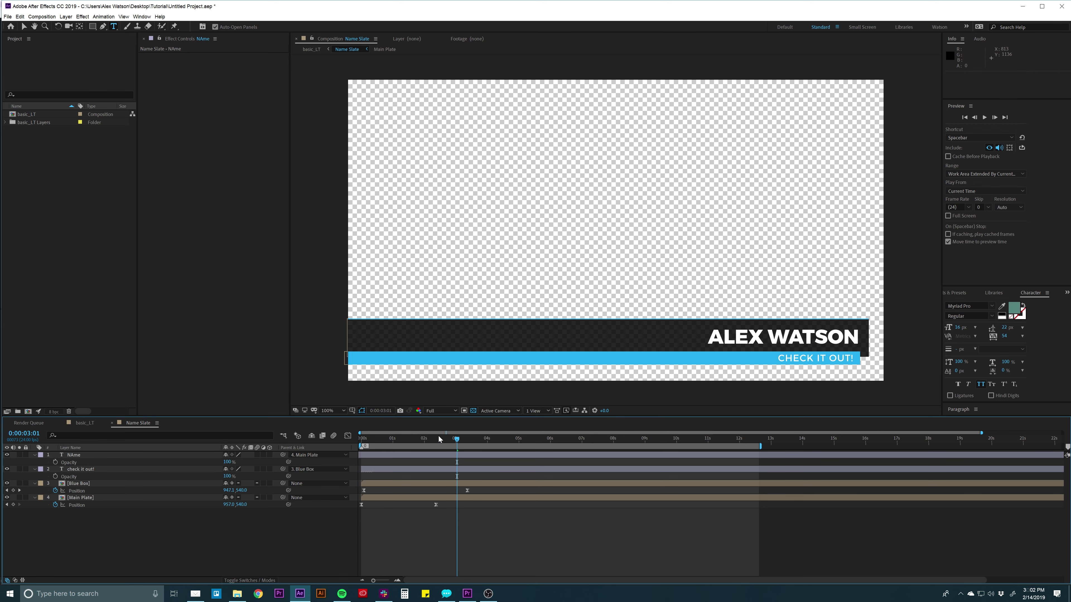
{"action": "left_click_drag", "start_coordinate": [457, 439], "coordinate": [467, 439]}
{"action": "left_click", "coordinate": [460, 484]}
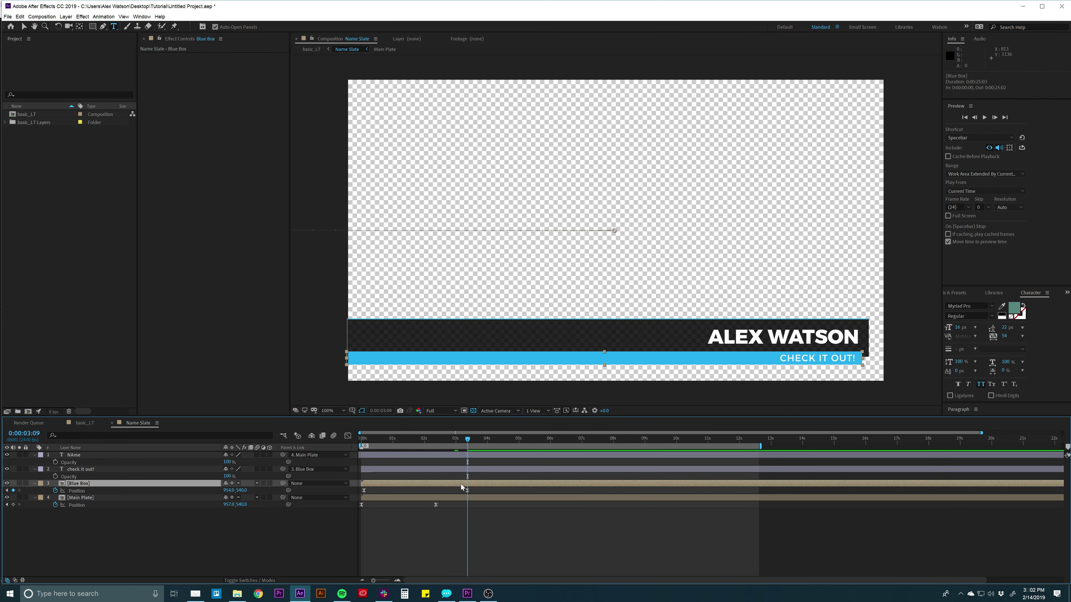
{"action": "key", "text": "v"}
{"action": "left_click_drag", "start_coordinate": [674, 333], "coordinate": [334, 333]}
{"action": "left_click_drag", "start_coordinate": [467, 439], "coordinate": [436, 439]}
{"action": "key", "text": "ctrl+z"}
{"action": "left_click_drag", "start_coordinate": [713, 349], "coordinate": [382, 349]}
{"action": "mouse_move", "coordinate": [426, 441]}
{"action": "left_mouse_down"}
{"action": "mouse_move", "coordinate": [367, 439]}
{"action": "mouse_move", "coordinate": [446, 440]}
{"action": "mouse_move", "coordinate": [419, 444]}
{"action": "mouse_move", "coordinate": [433, 441]}
{"action": "left_mouse_up"}
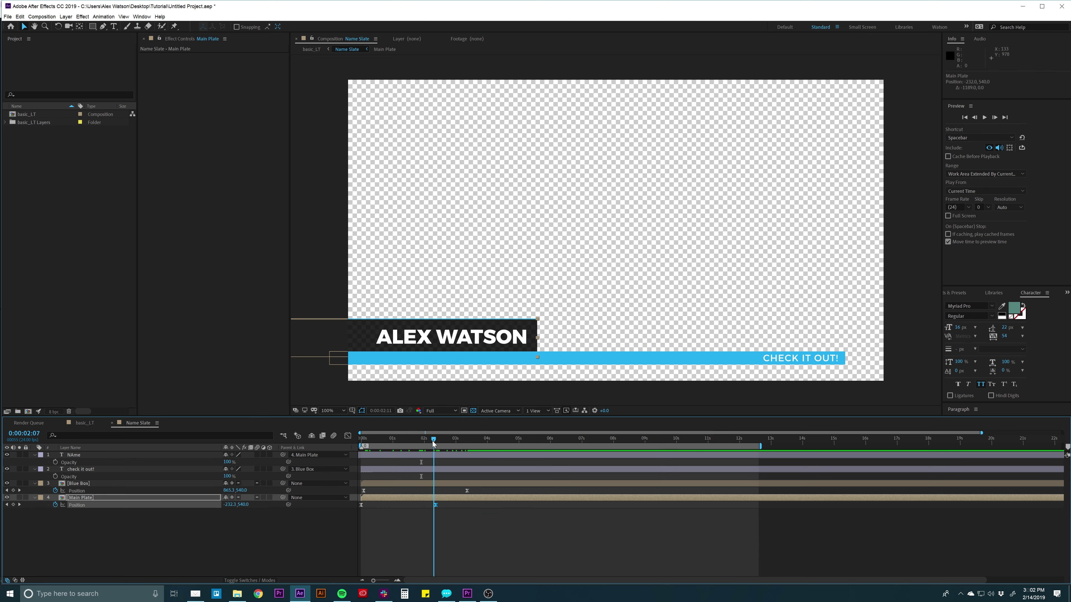
{"action": "key", "text": "ctrl+z"}
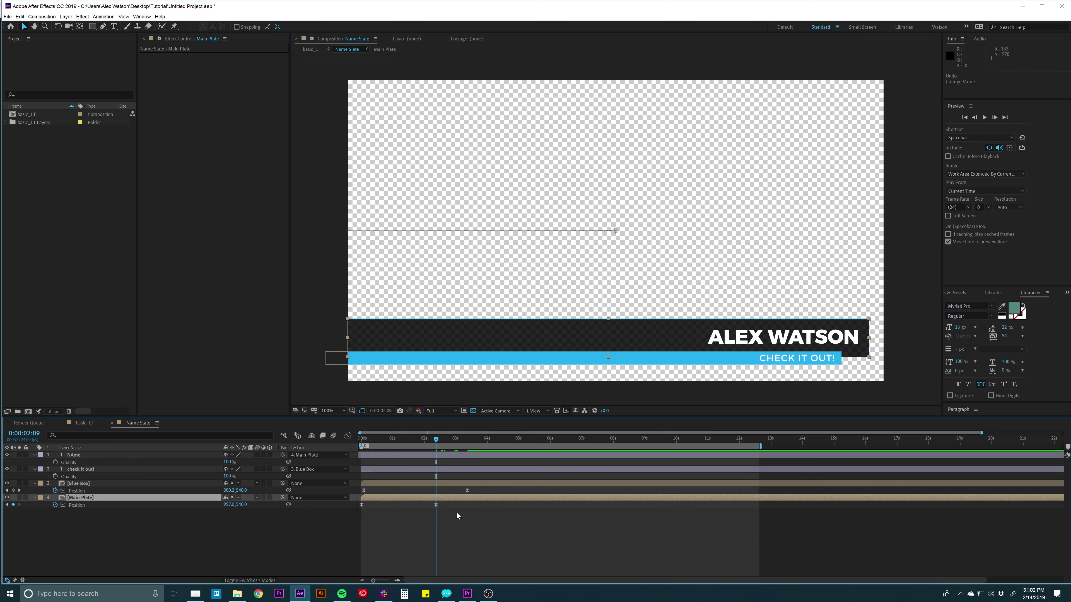
{"action": "left_click", "coordinate": [469, 542]}
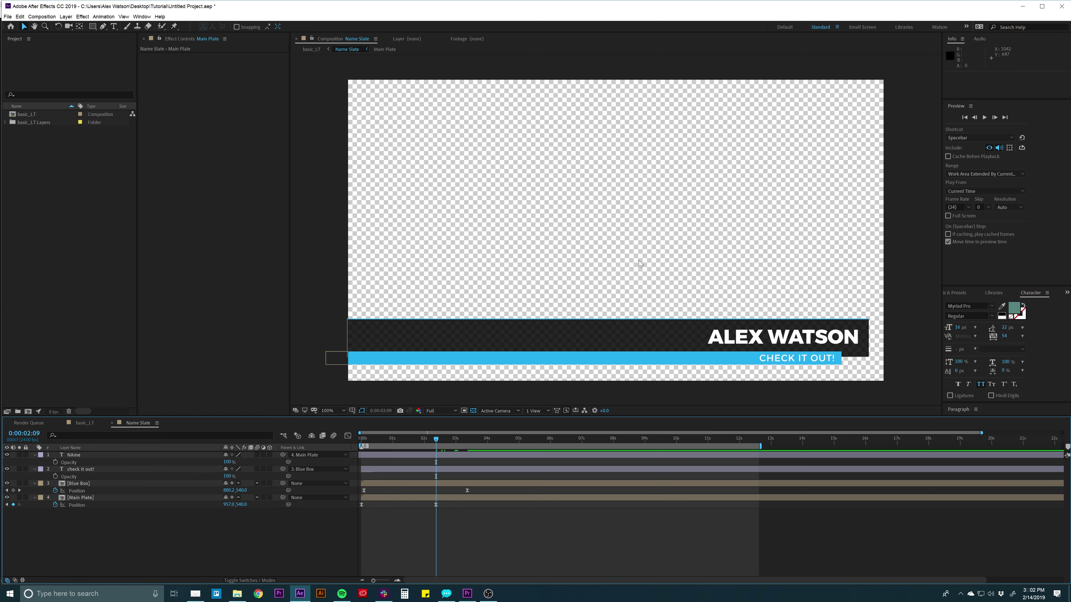
{"action": "left_click", "coordinate": [425, 337]}
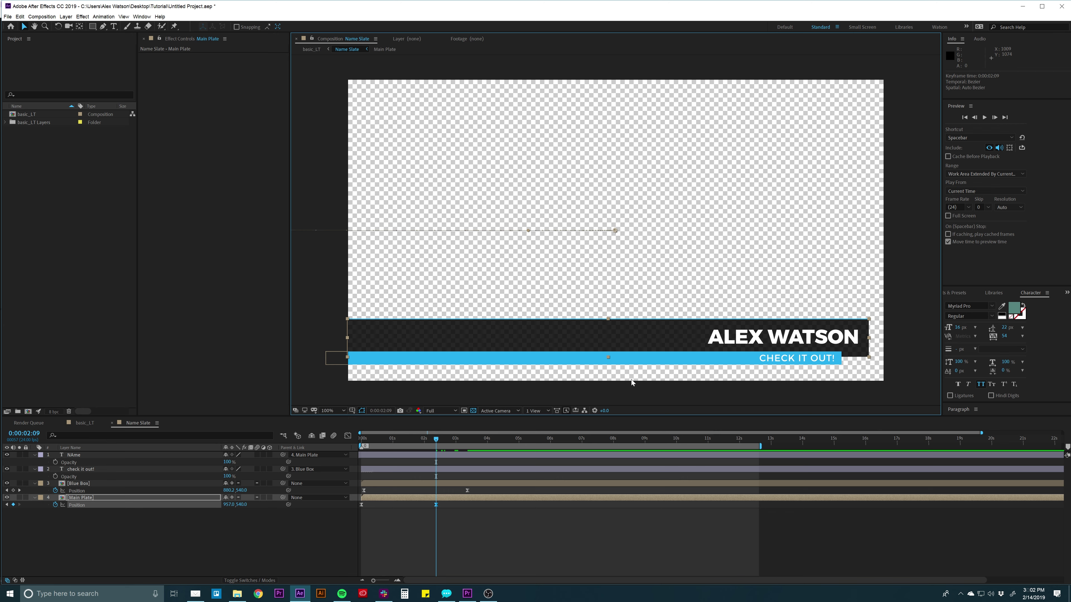
{"action": "left_click", "coordinate": [388, 519]}
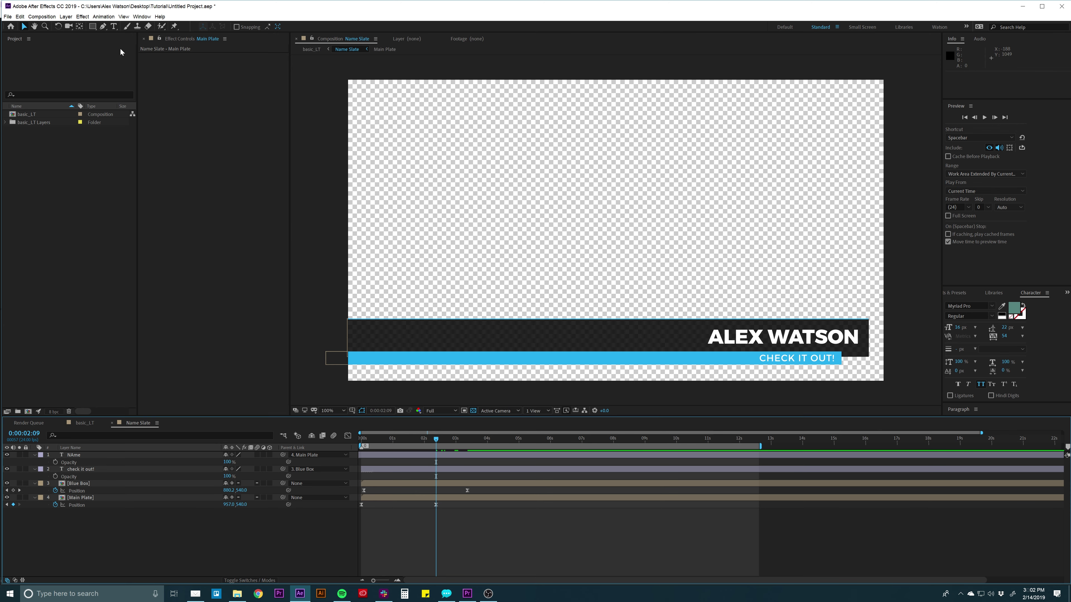
Add a Null Object layer and rename it Main PLate_Movement.
{"action": "left_click", "coordinate": [66, 16]}
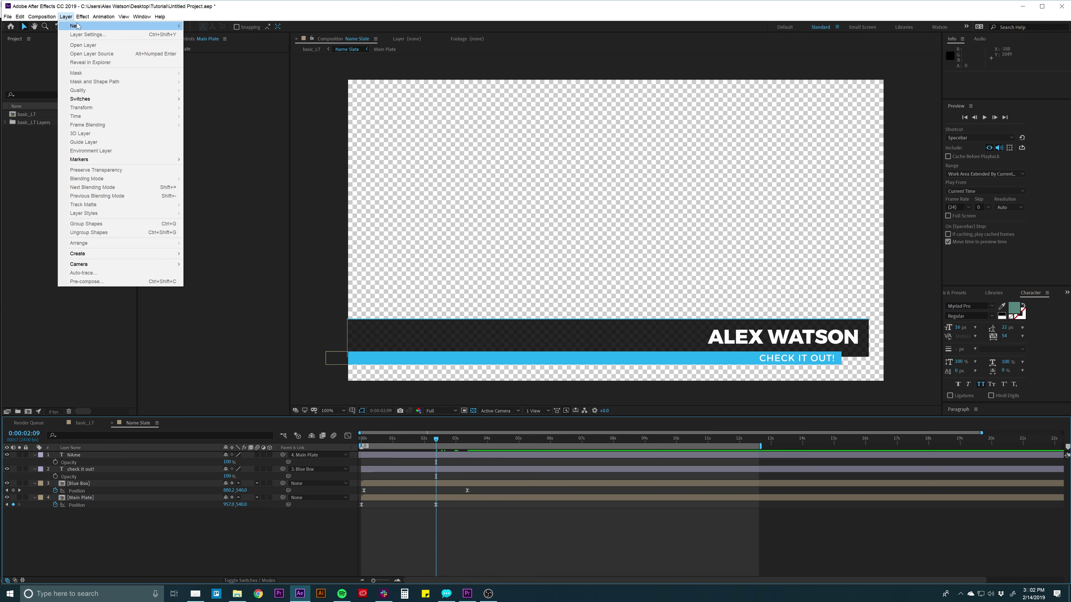
{"action": "mouse_move", "coordinate": [78, 26]}
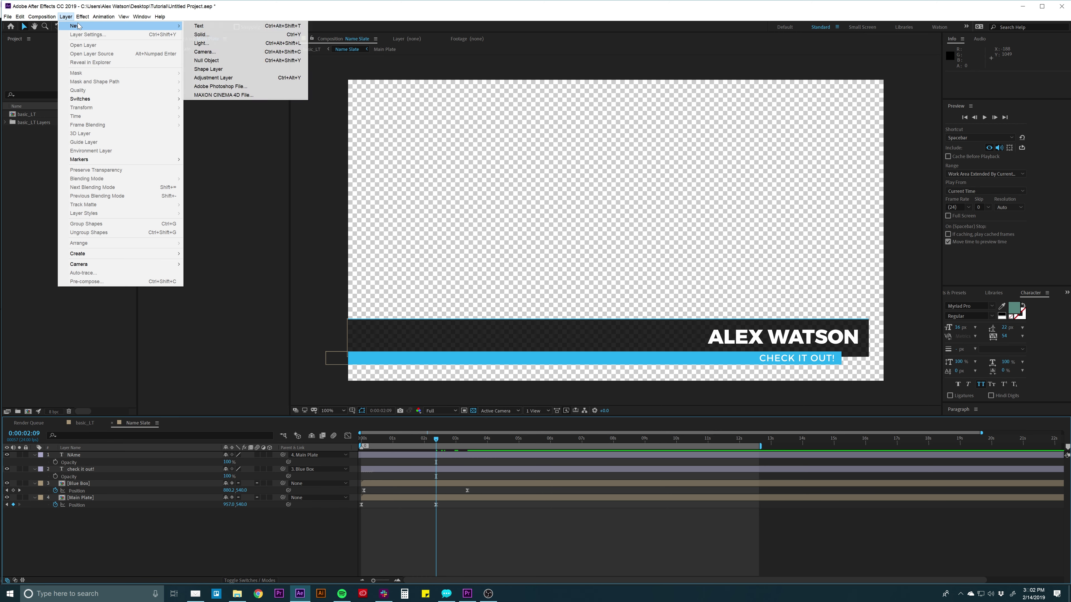
{"action": "left_click", "coordinate": [212, 63]}
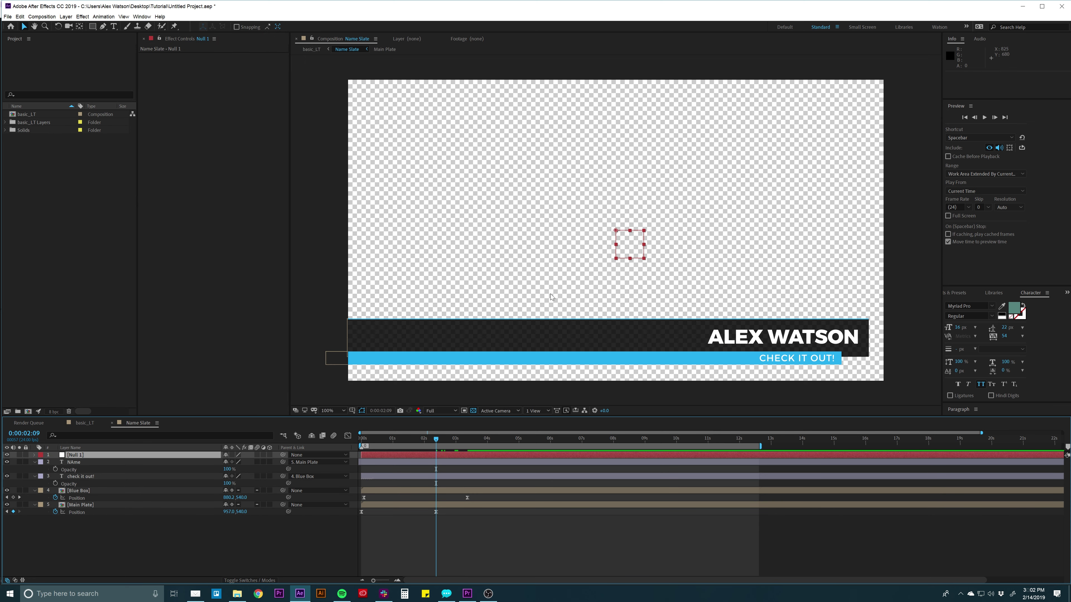
{"action": "left_click", "coordinate": [138, 456]}
{"action": "key", "text": "Return"}
{"action": "type", "text": "Main PLate_Movement"}
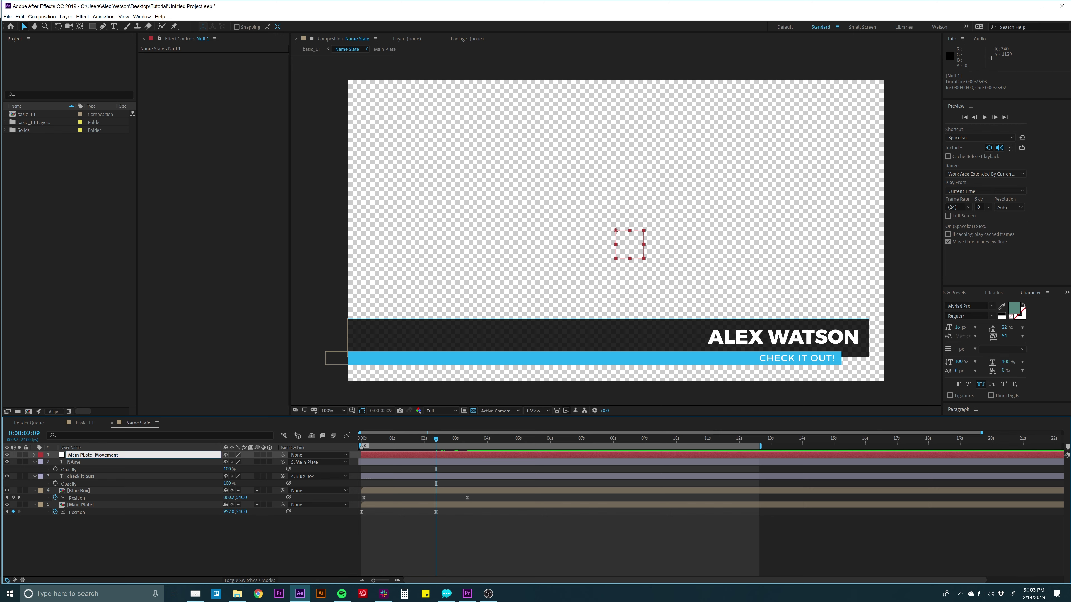
{"action": "key", "text": "Return"}
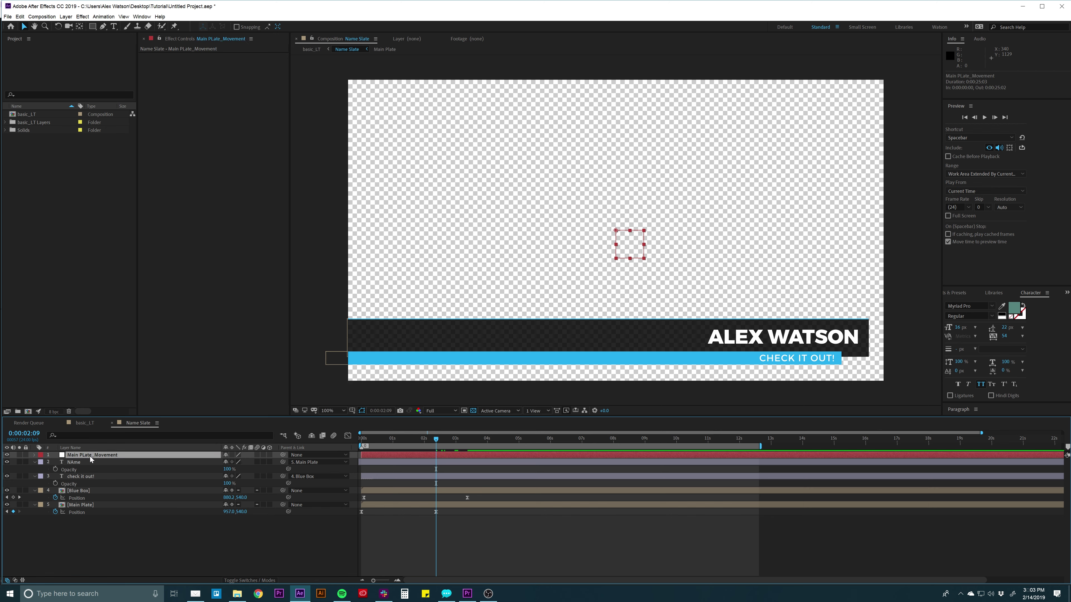
Drag the null into the stack directly above the Main Plate layer.
{"action": "left_click_drag", "start_coordinate": [88, 456], "coordinate": [106, 501]}
{"action": "left_click", "coordinate": [106, 503]}
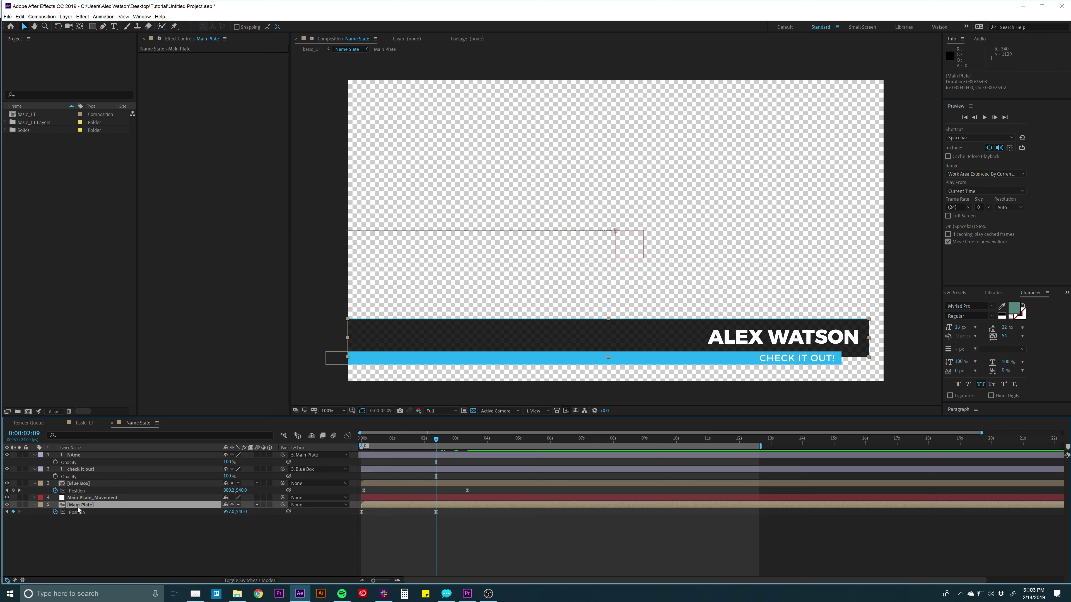
{"action": "left_click", "coordinate": [92, 497]}
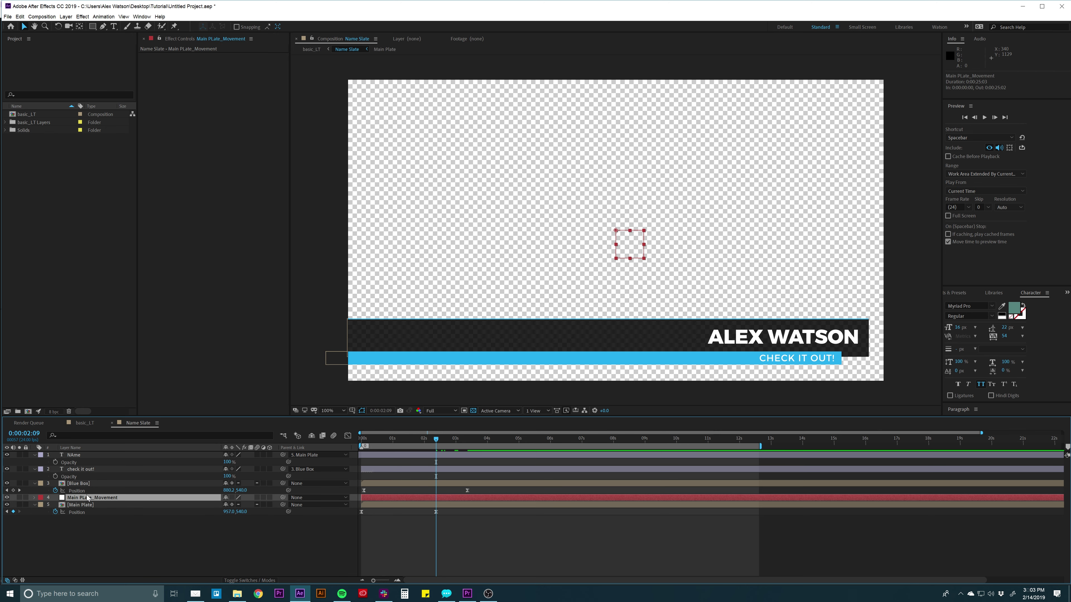
Pick-whip Main Plate to Main PLate_Movement, then drag the null upward to test.
{"action": "left_click", "coordinate": [82, 505]}
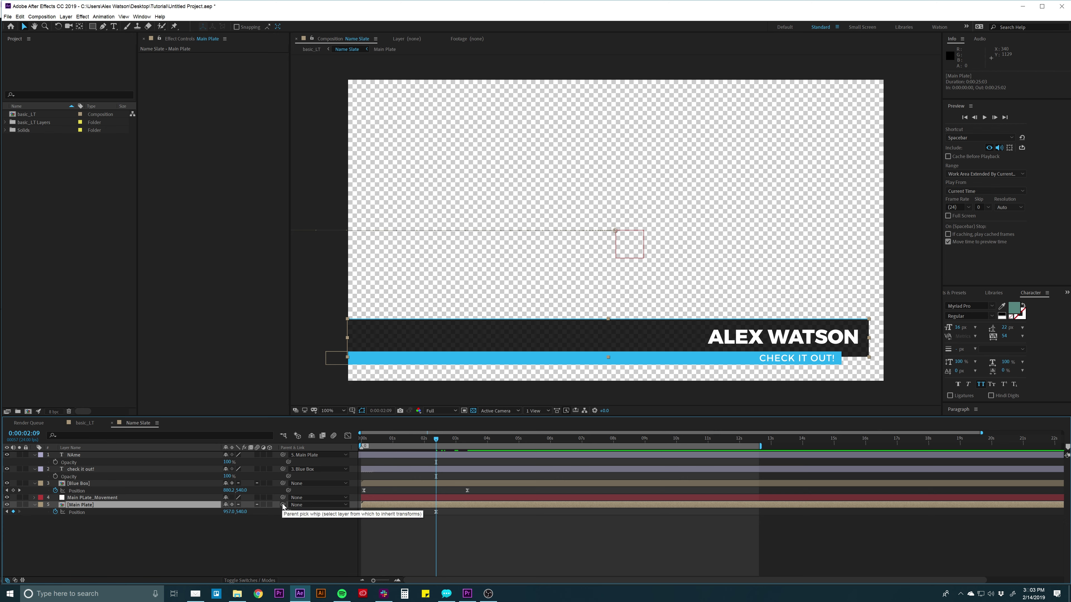
{"action": "left_click_drag", "start_coordinate": [283, 506], "coordinate": [92, 501]}
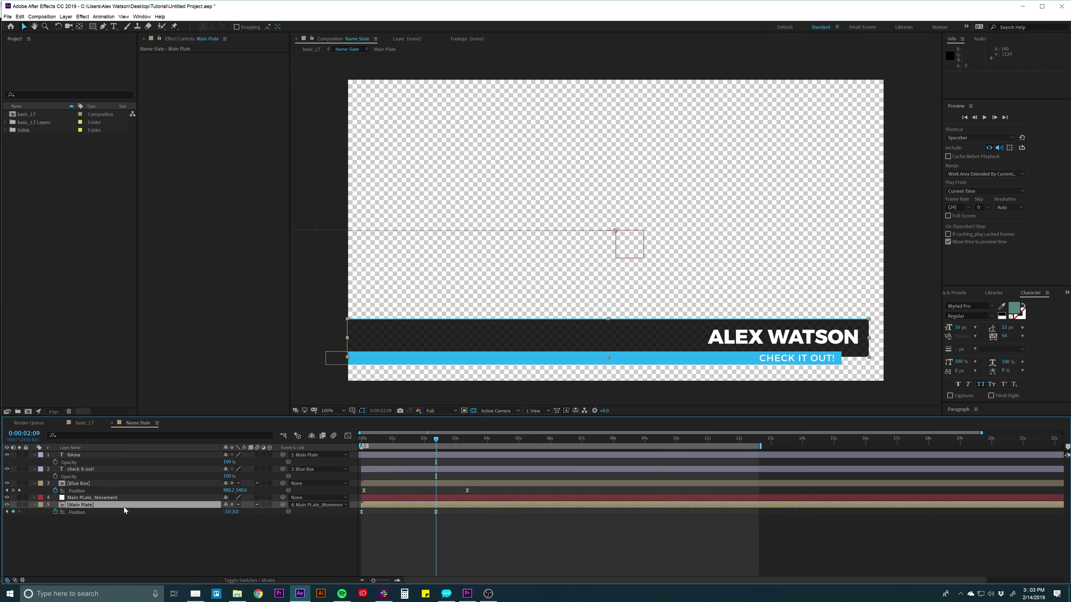
{"action": "left_click", "coordinate": [115, 499]}
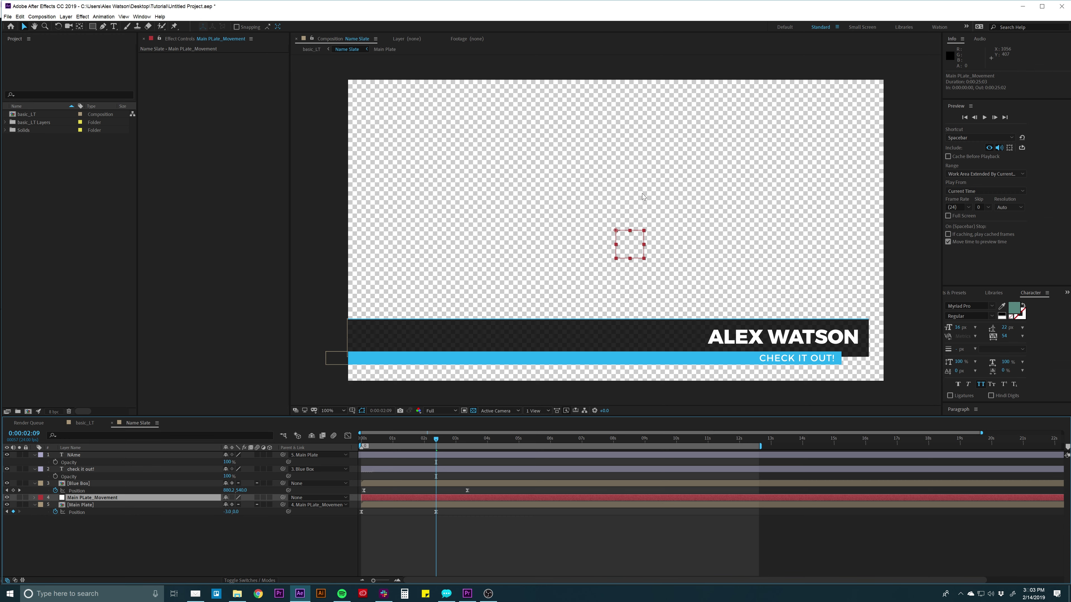
{"action": "left_click_drag", "start_coordinate": [644, 231], "coordinate": [613, 174]}
Undo the null's test move and scrub later to check the animation.
{"action": "key", "text": "ctrl+z"}
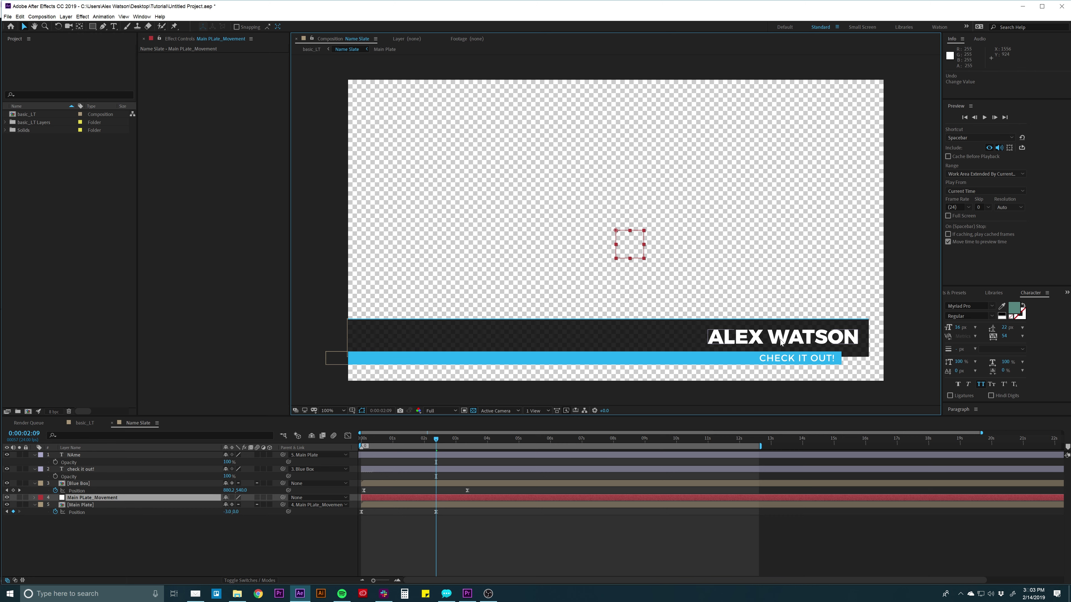
{"action": "left_click", "coordinate": [82, 456]}
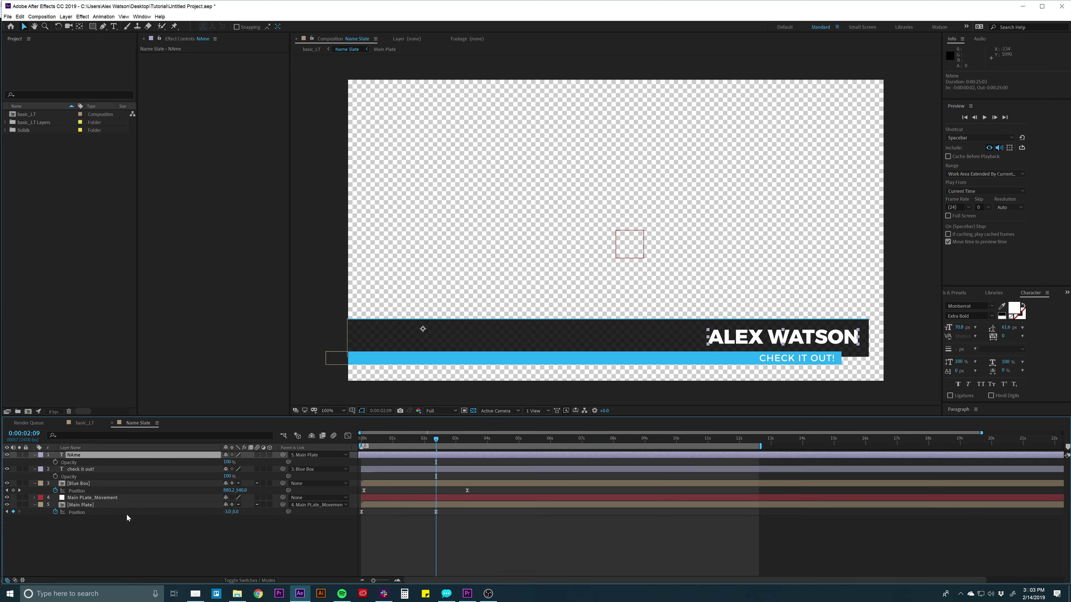
{"action": "left_click", "coordinate": [79, 500]}
{"action": "left_click", "coordinate": [429, 530]}
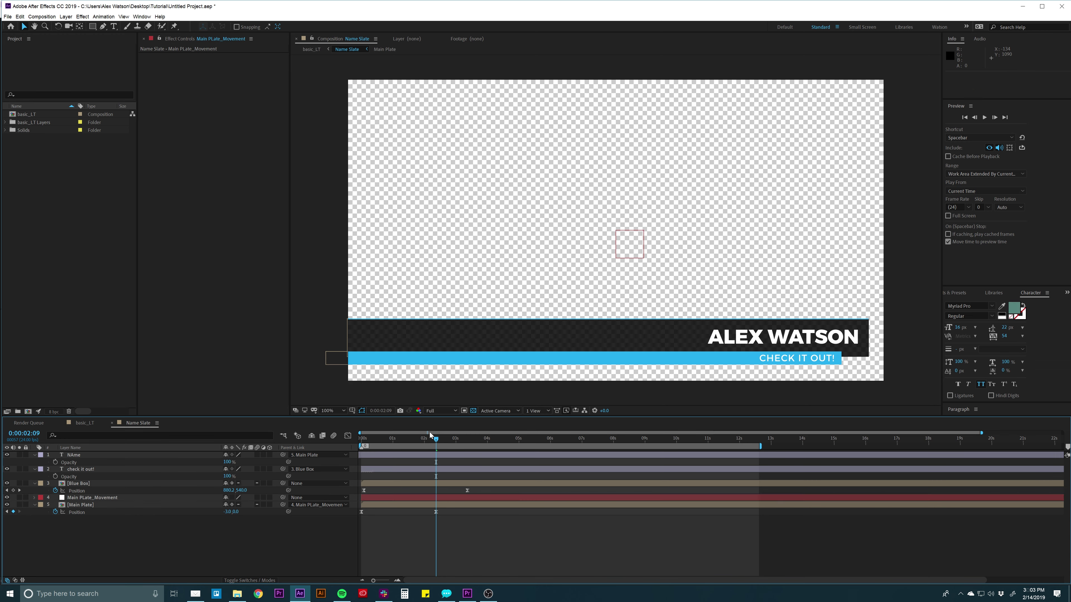
{"action": "left_click_drag", "start_coordinate": [422, 437], "coordinate": [499, 438]}
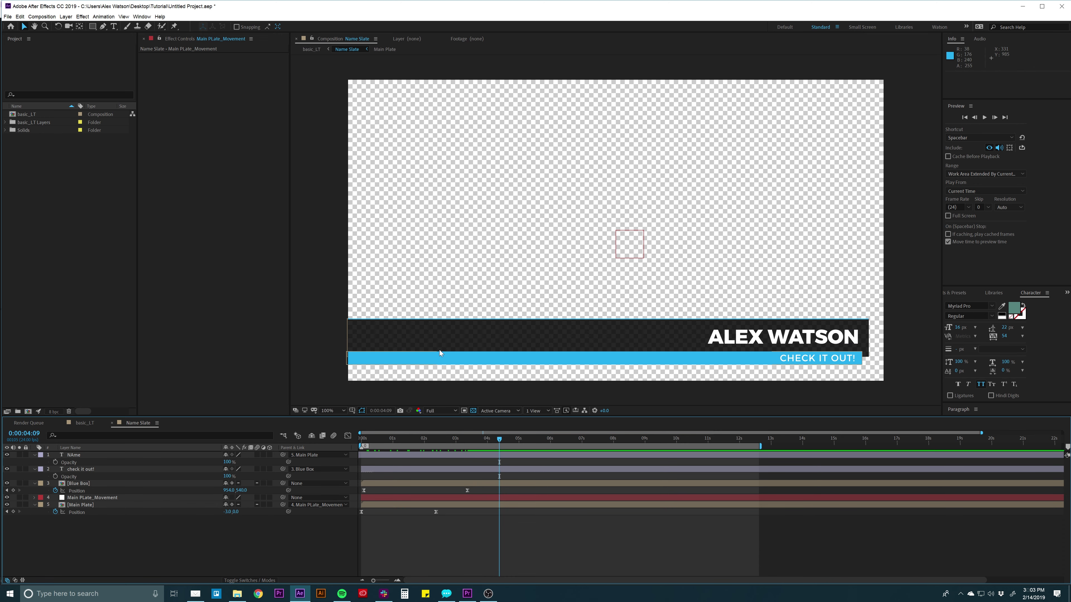
Check the plate, null and text layers and return to 0:00:02:09.
{"action": "left_click", "coordinate": [435, 337]}
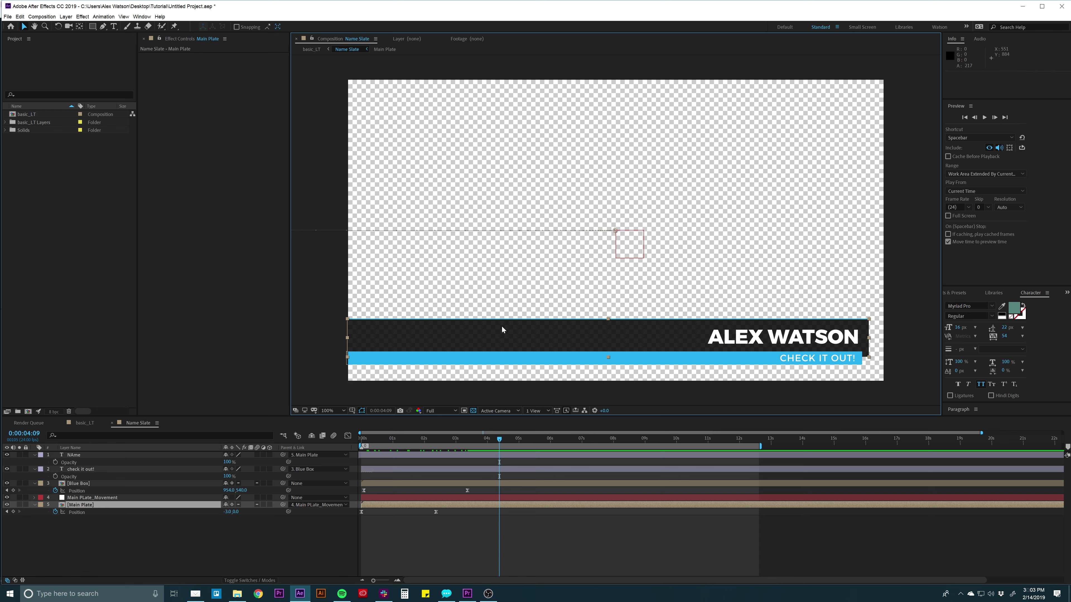
{"action": "left_click", "coordinate": [110, 497]}
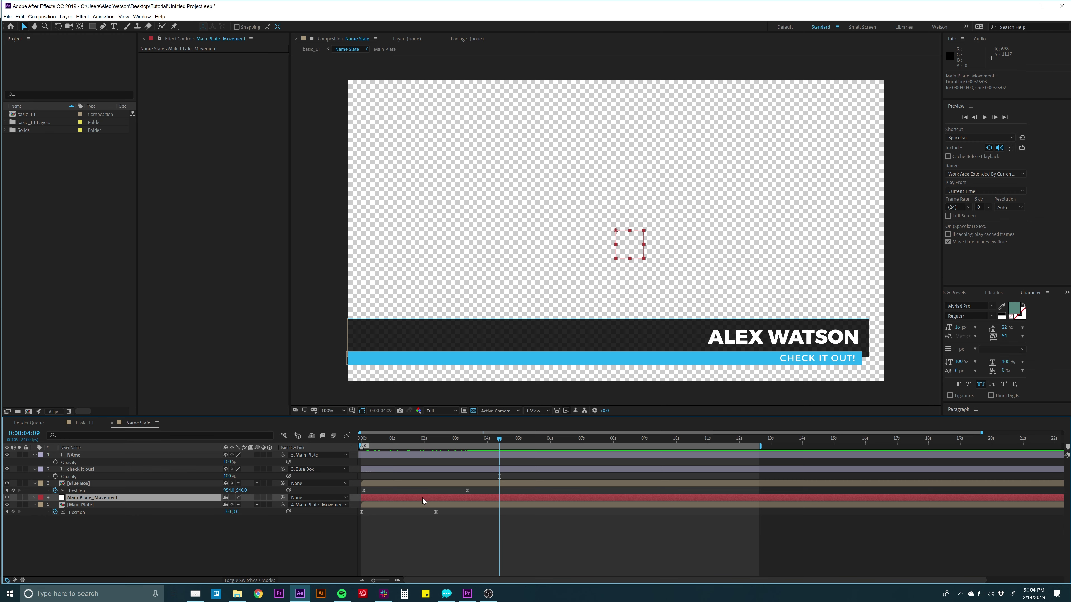
{"action": "left_click", "coordinate": [761, 336]}
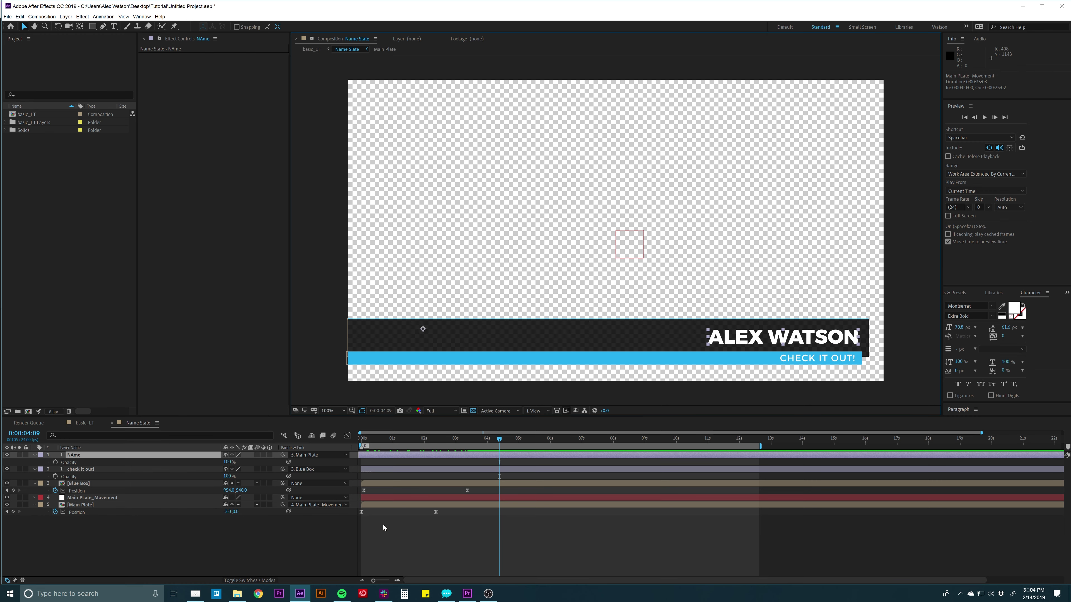
{"action": "left_click", "coordinate": [398, 504]}
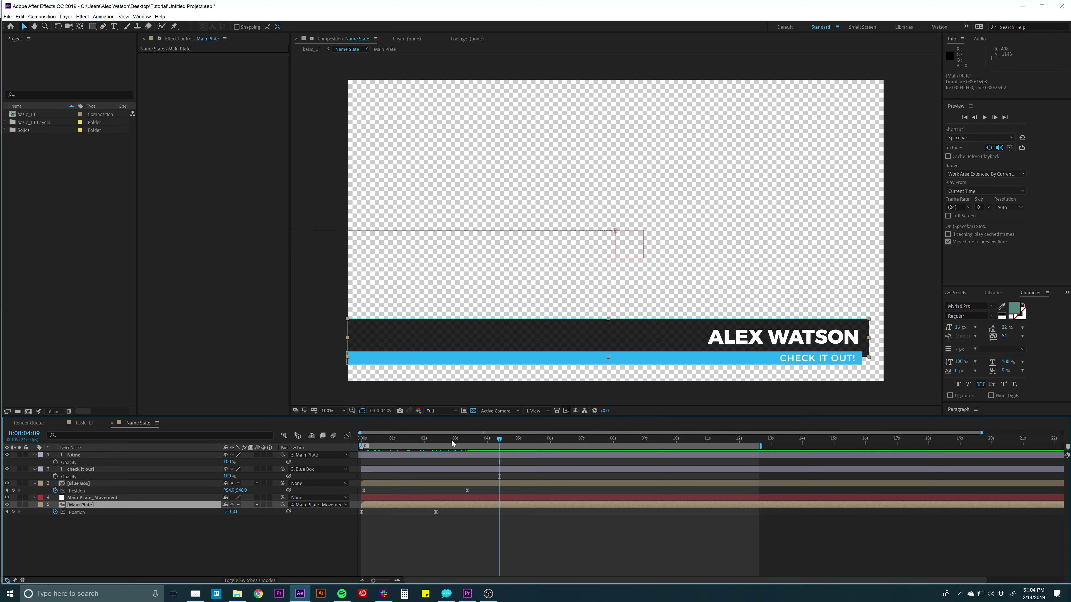
{"action": "left_click_drag", "start_coordinate": [451, 440], "coordinate": [434, 441]}
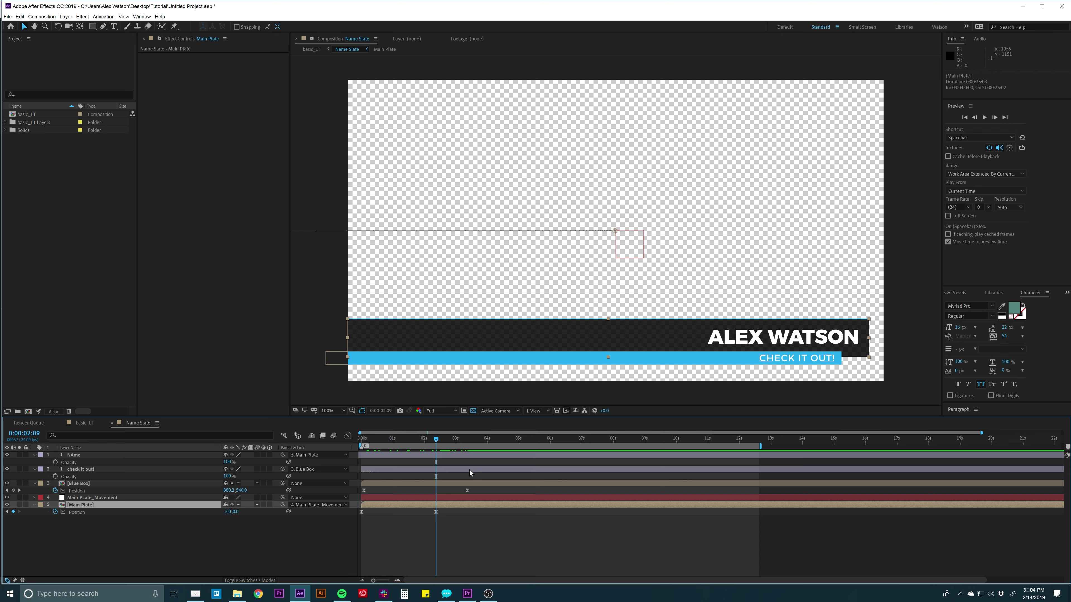
{"action": "left_click", "coordinate": [462, 498]}
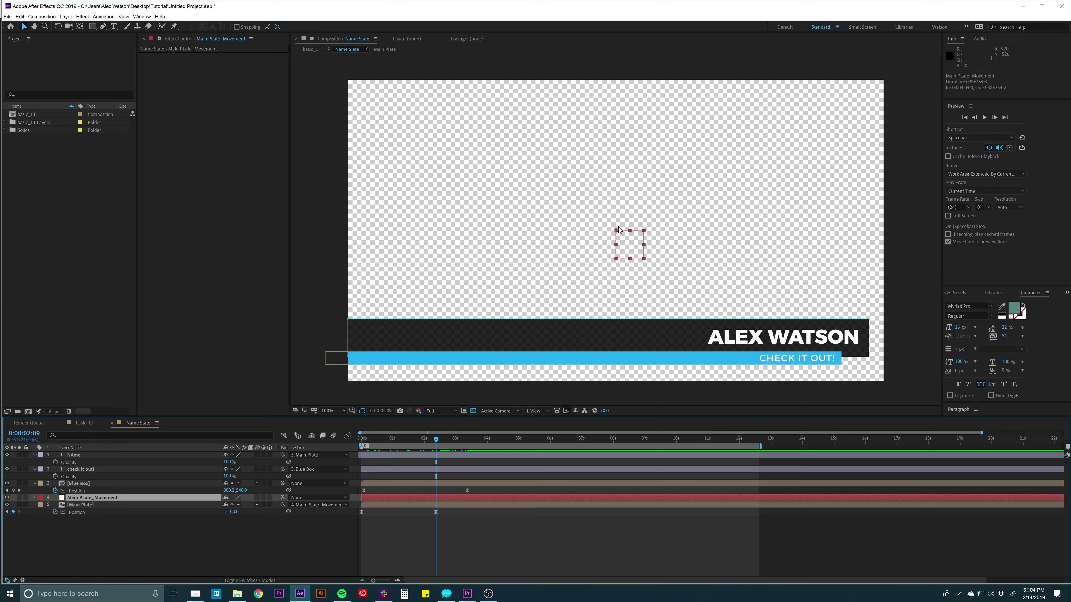
Slide the Main PLate_Movement null left so the dark plate ends past the name, then preview.
{"action": "left_click_drag", "start_coordinate": [616, 235], "coordinate": [274, 247]}
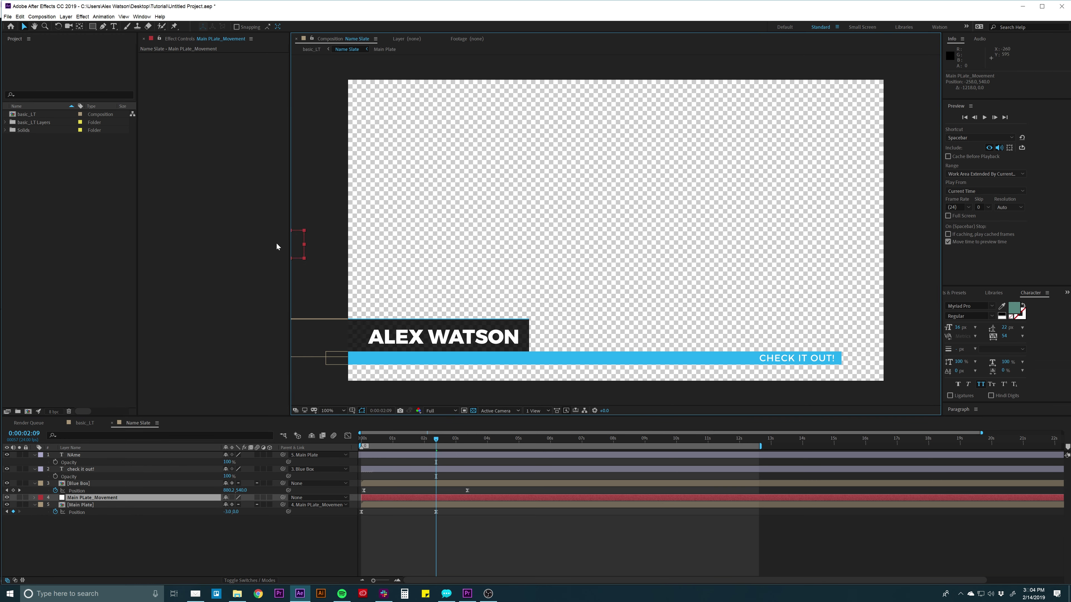
{"action": "left_click", "coordinate": [462, 538]}
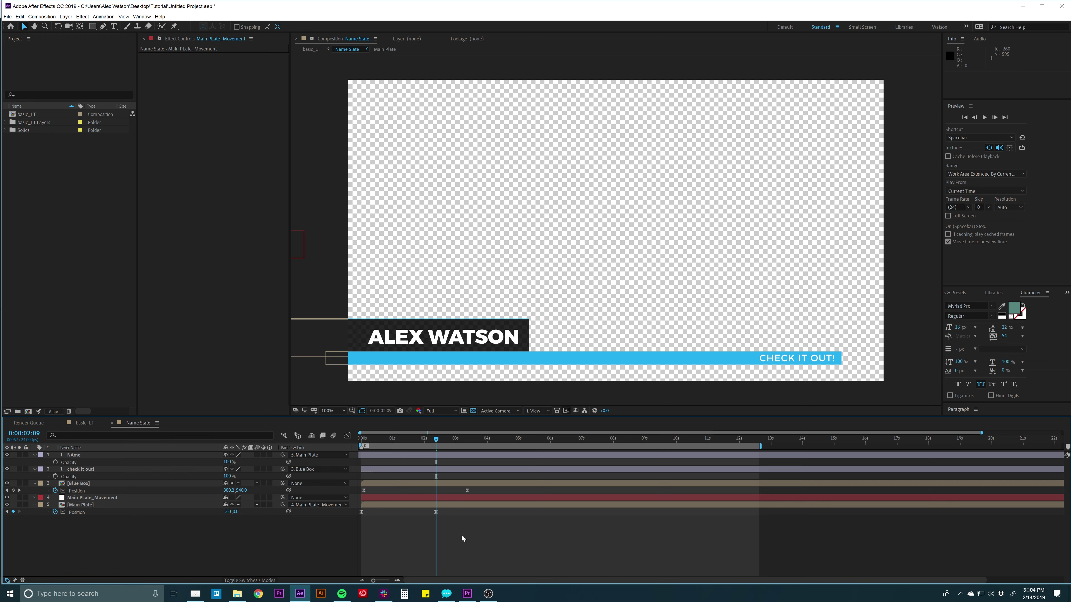
{"action": "key", "text": "space"}
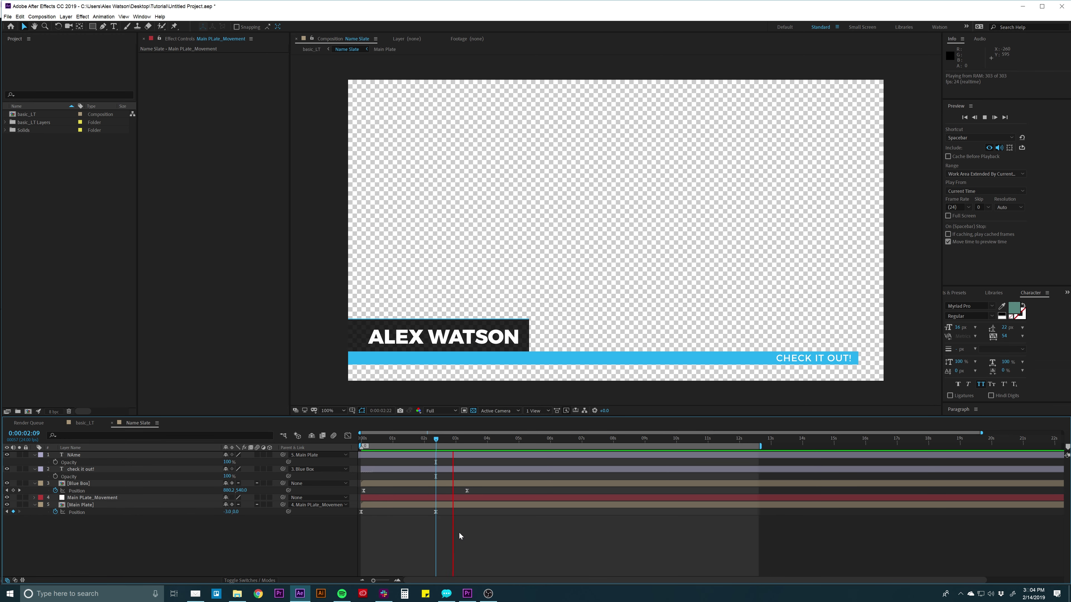
{"action": "key", "text": "space"}
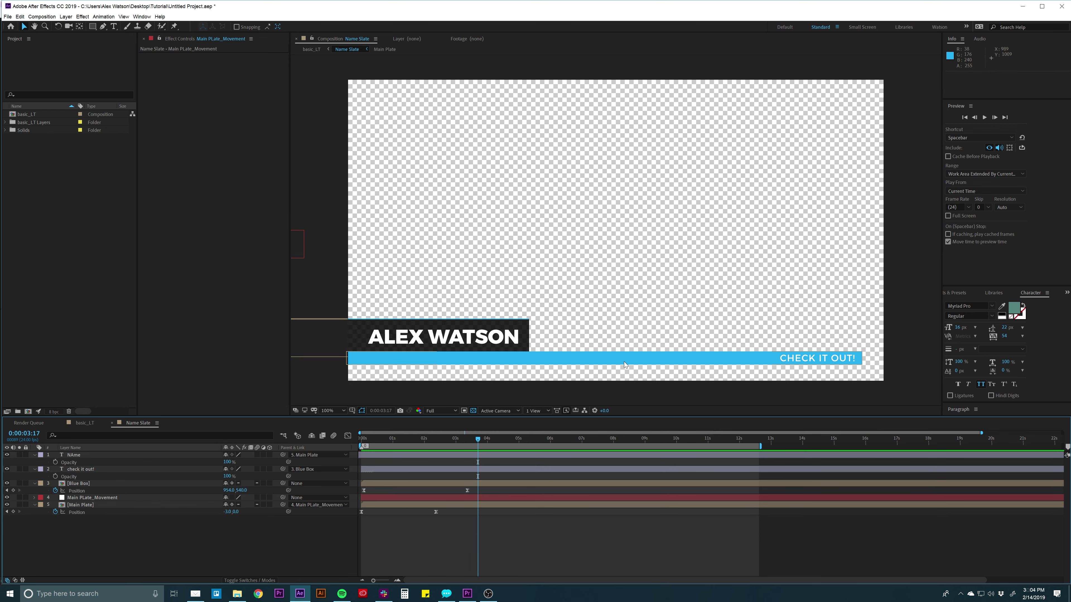
Collapse every layer's open properties and leave no layer selected.
{"action": "key", "text": "ctrl+a"}
{"action": "key", "text": "u"}
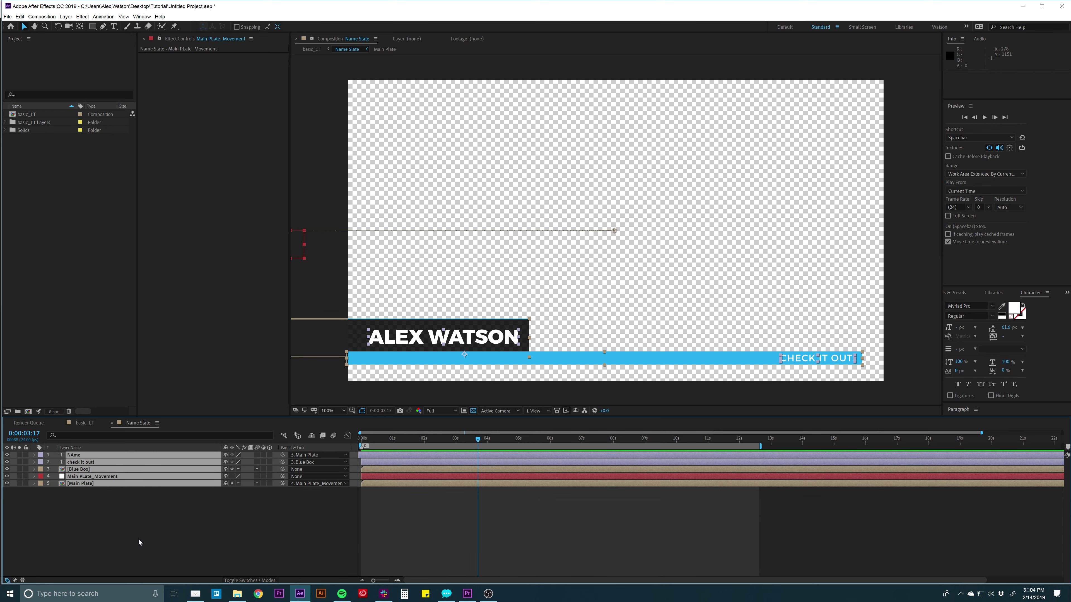
{"action": "left_click", "coordinate": [178, 499]}
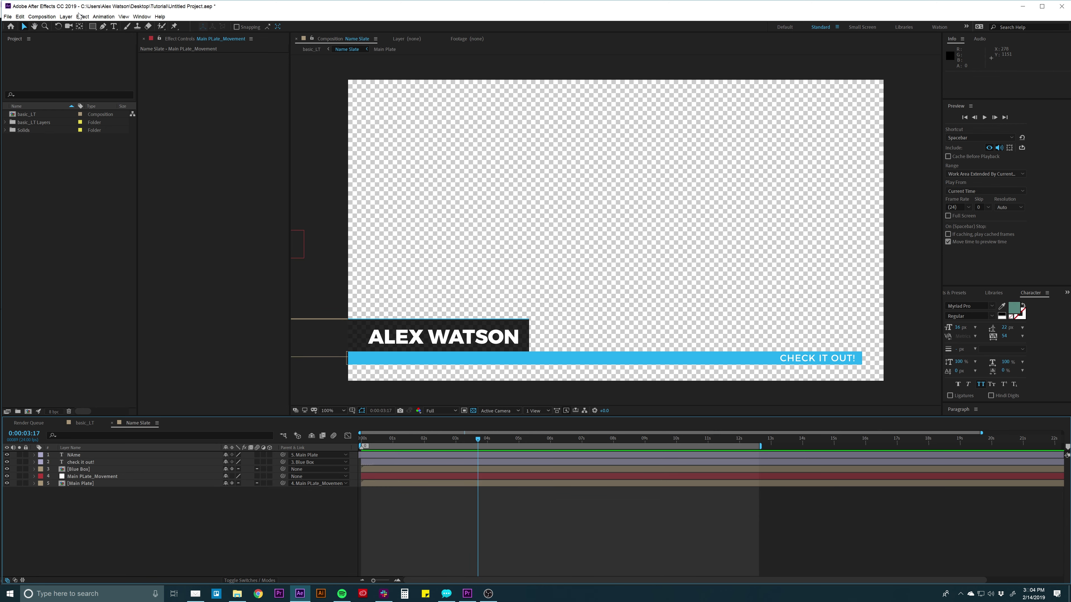
Create a new null object named Blue Plate_Movement.
{"action": "left_click", "coordinate": [66, 17]}
{"action": "mouse_move", "coordinate": [84, 26]}
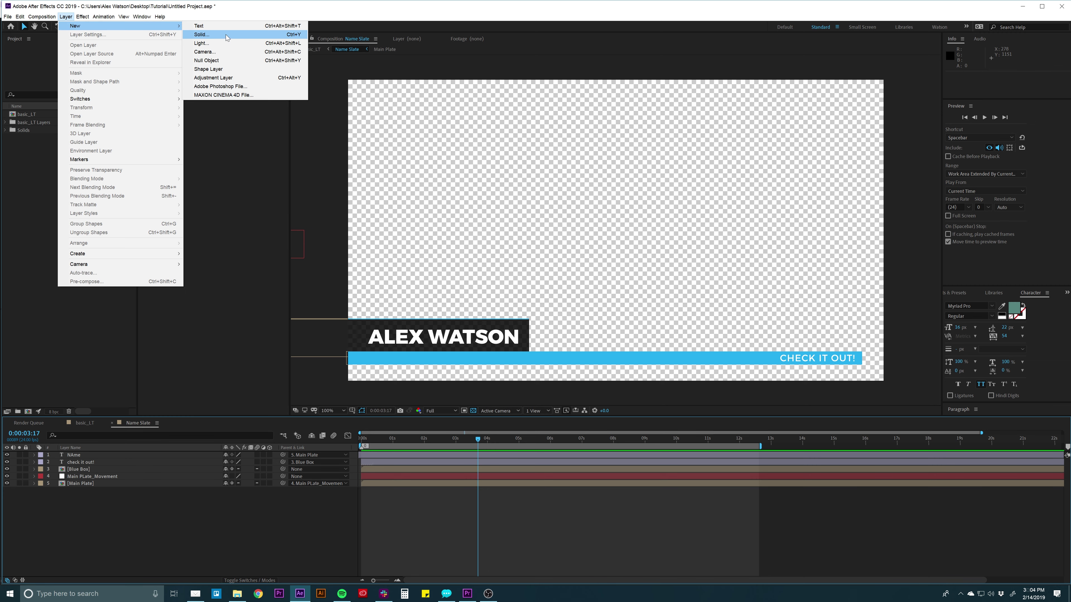
{"action": "left_click", "coordinate": [206, 60]}
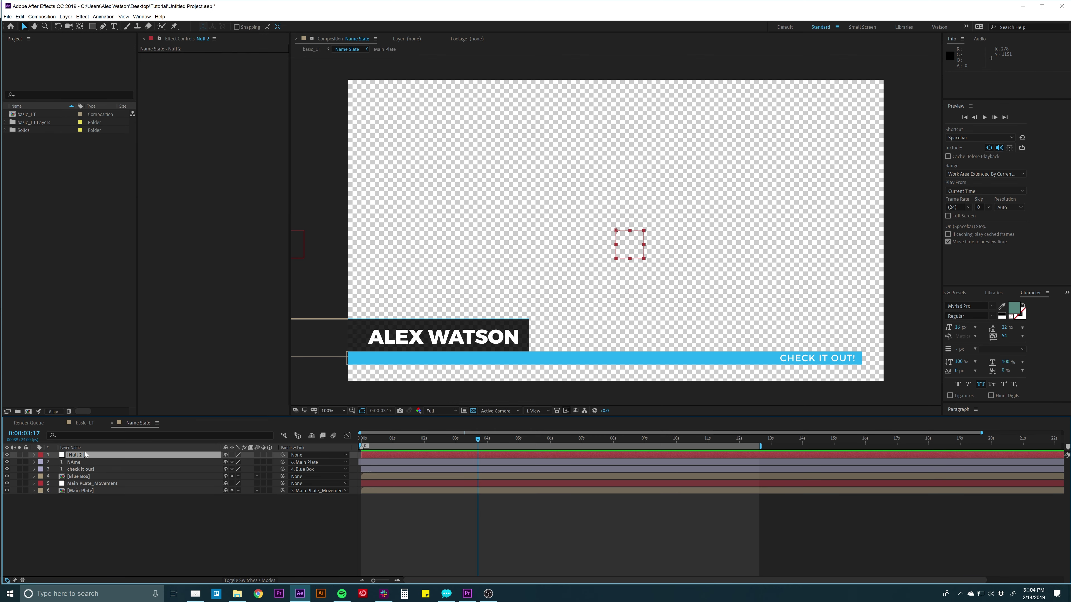
{"action": "key", "text": "Return"}
{"action": "type", "text": "Blue Plate_Movement"}
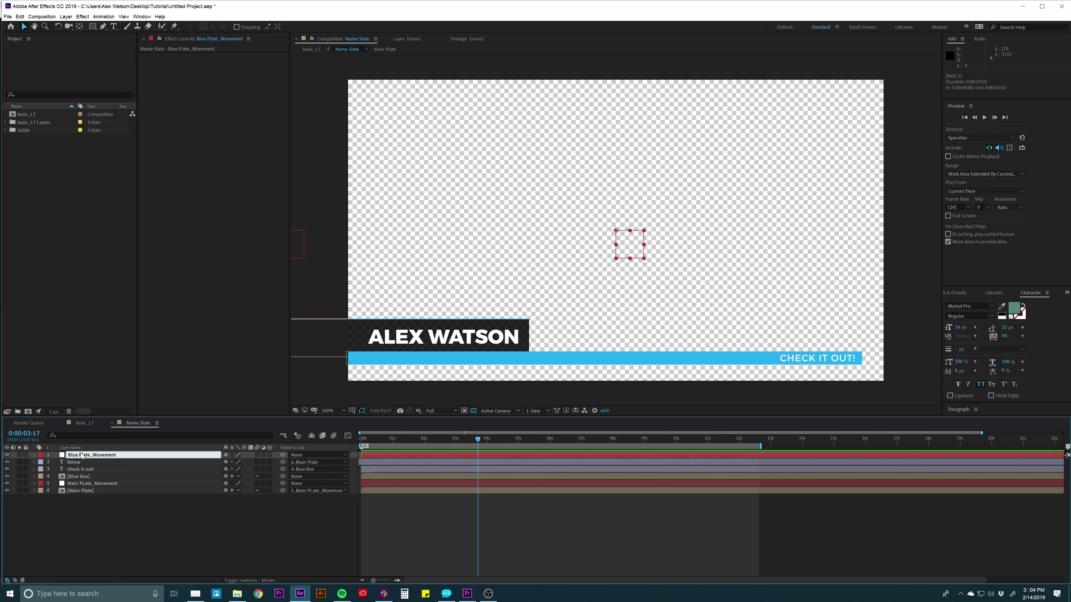
{"action": "key", "text": "Return"}
Place Blue Plate_Movement below check it out! and parent Blue Box to it.
{"action": "left_click_drag", "start_coordinate": [76, 457], "coordinate": [78, 473]}
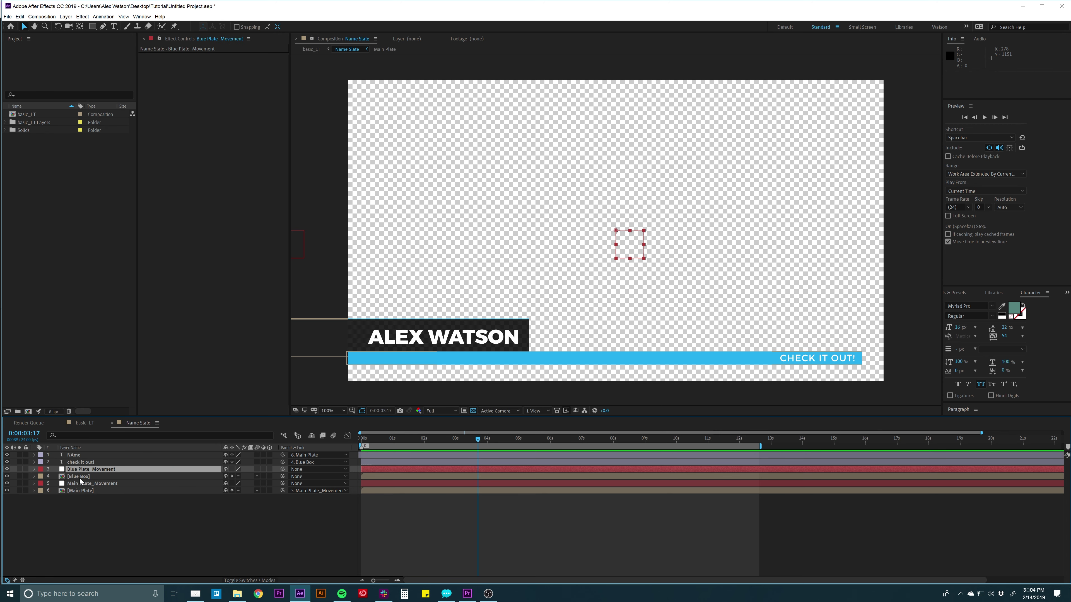
{"action": "left_click", "coordinate": [79, 476]}
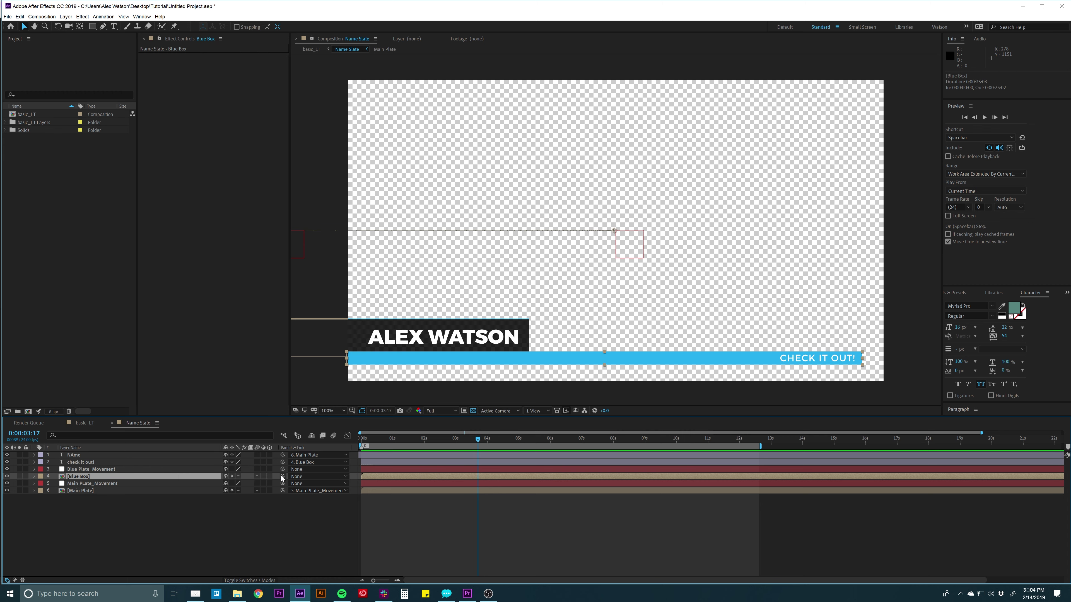
{"action": "left_click_drag", "start_coordinate": [282, 476], "coordinate": [81, 471]}
{"action": "left_click", "coordinate": [79, 471]}
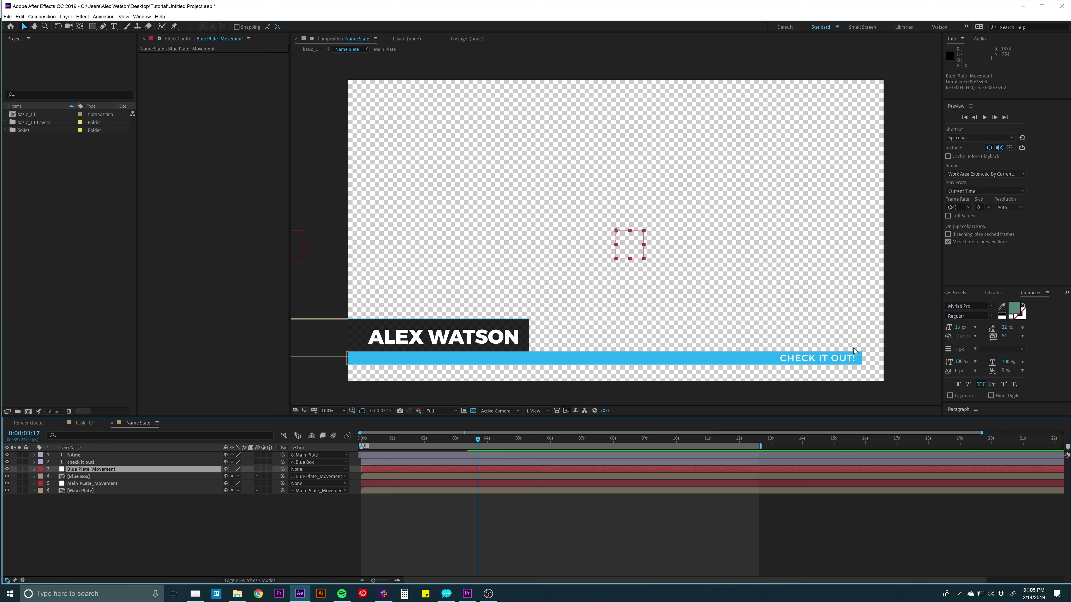
{"action": "left_click", "coordinate": [80, 476]}
{"action": "left_click", "coordinate": [83, 469]}
Slide Blue Plate_Movement left so the blue bar matches the plate, then preview.
{"action": "left_click", "coordinate": [102, 462]}
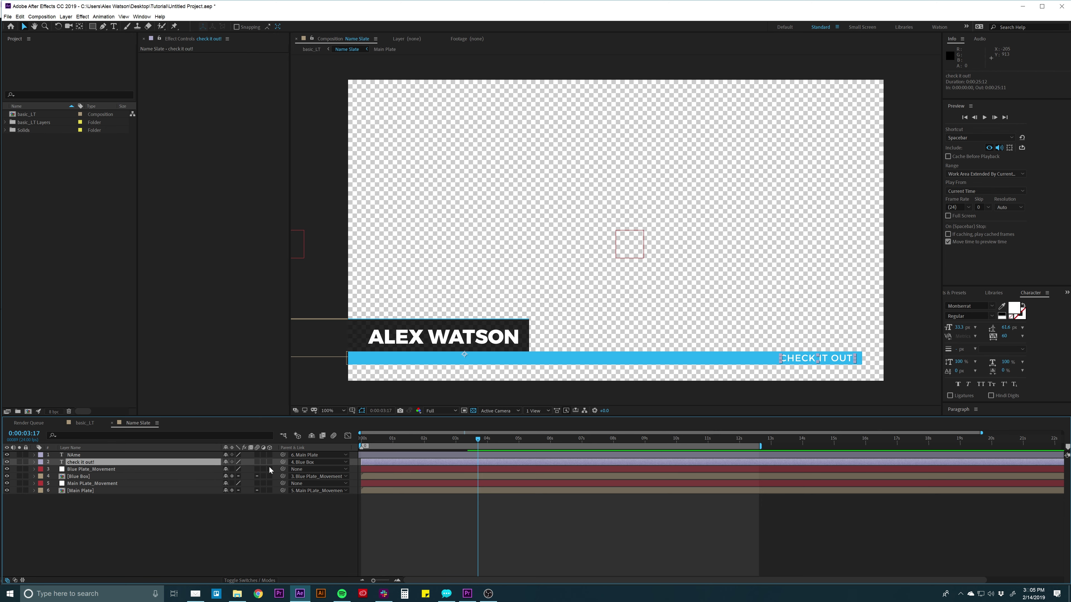
{"action": "left_click", "coordinate": [112, 476]}
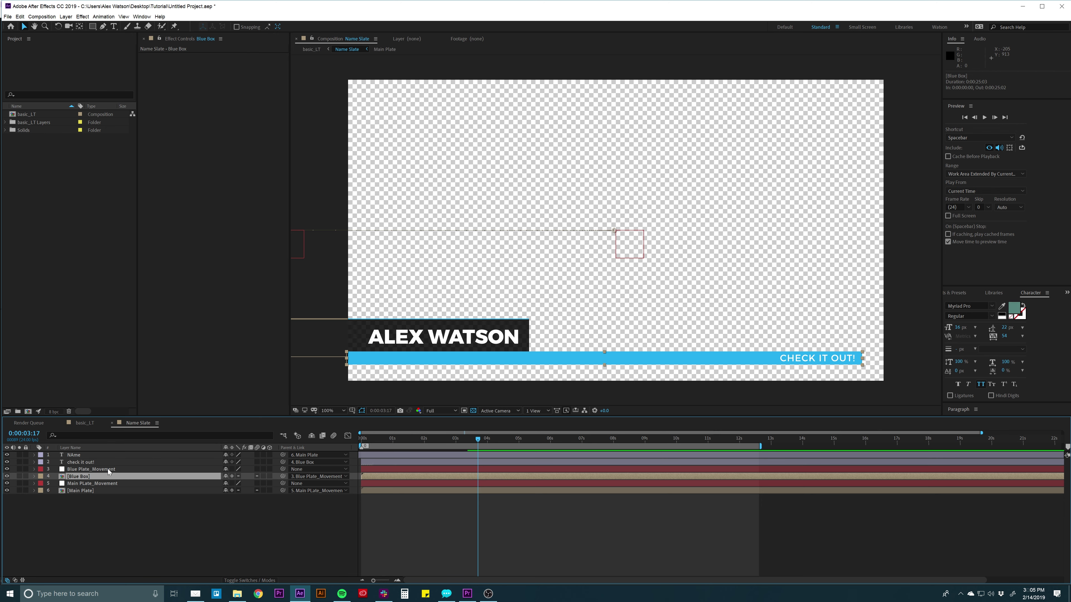
{"action": "left_click", "coordinate": [101, 462]}
{"action": "left_click", "coordinate": [82, 477]}
{"action": "left_click", "coordinate": [94, 469]}
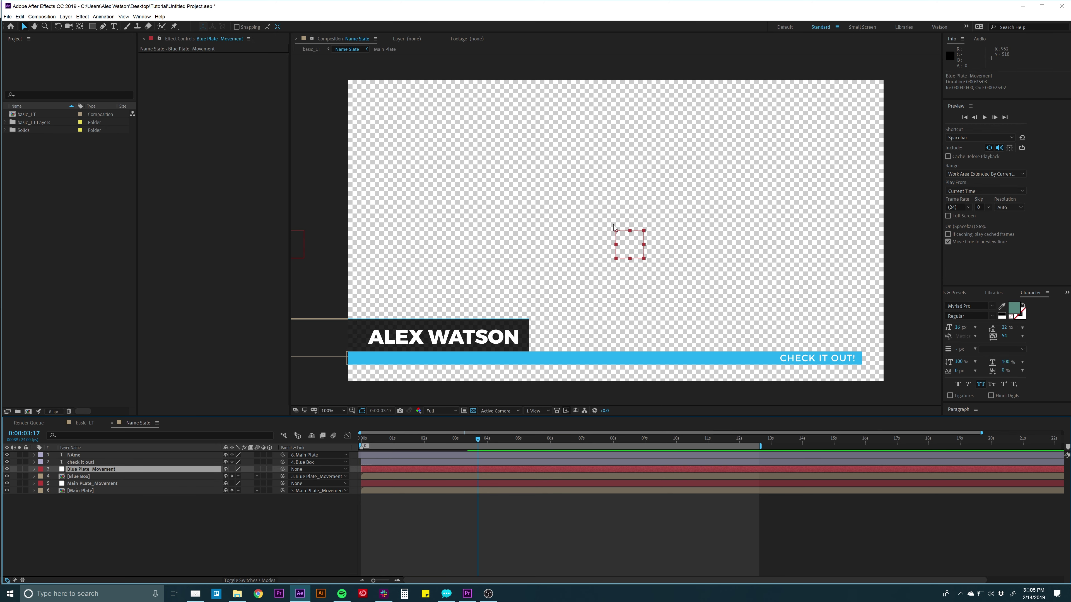
{"action": "left_click_drag", "start_coordinate": [615, 232], "coordinate": [272, 249]}
{"action": "key", "text": "space"}
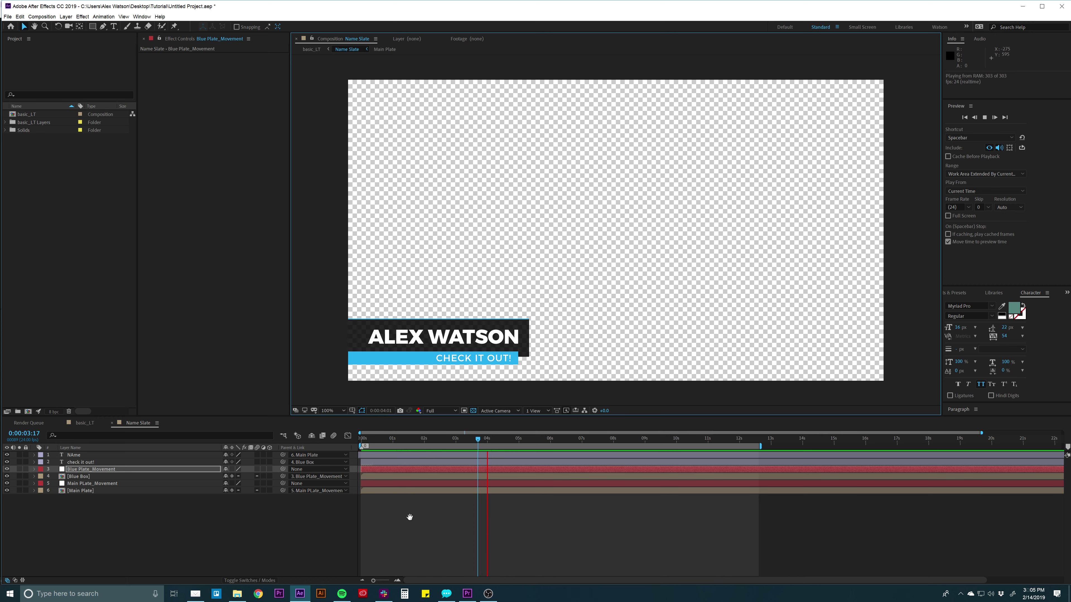
{"action": "left_click", "coordinate": [422, 337]}
{"action": "double_click", "coordinate": [422, 337]}
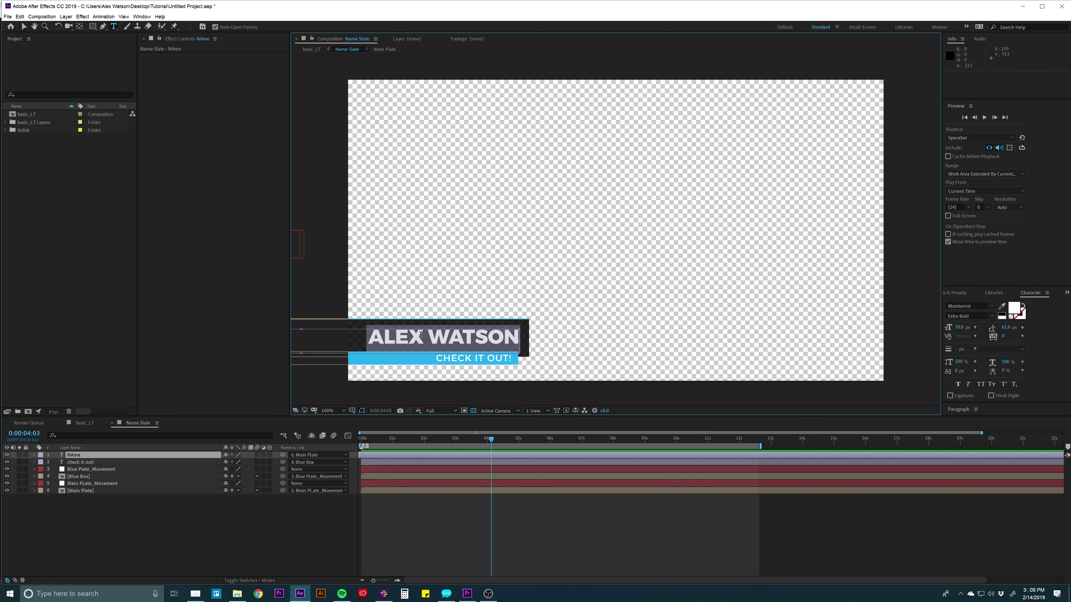
{"action": "type", "text": "WWw.pixelpre"}
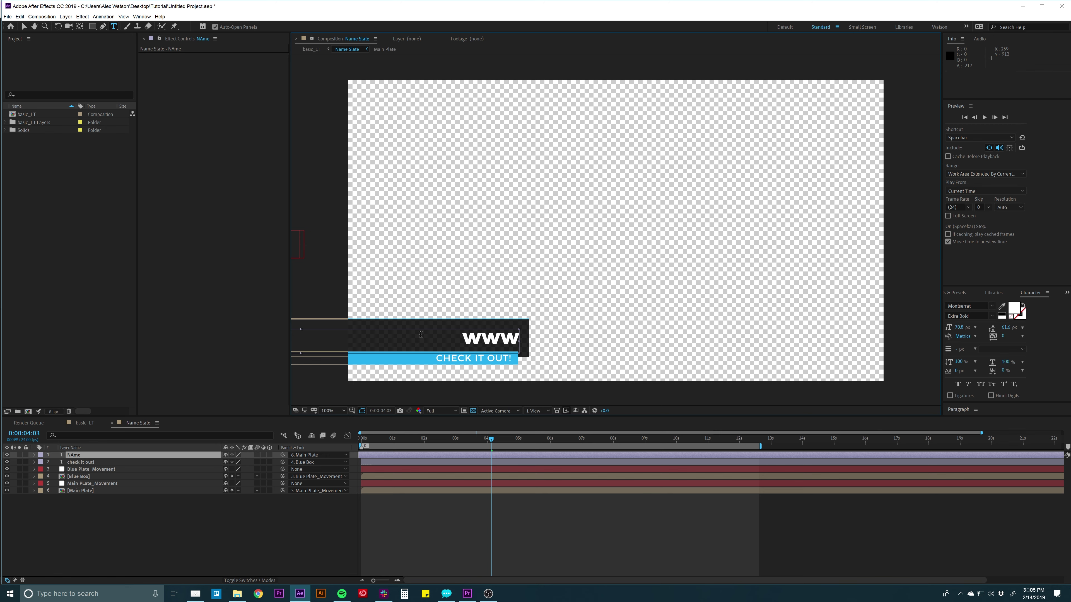
{"action": "type", "text": "acher.net"}
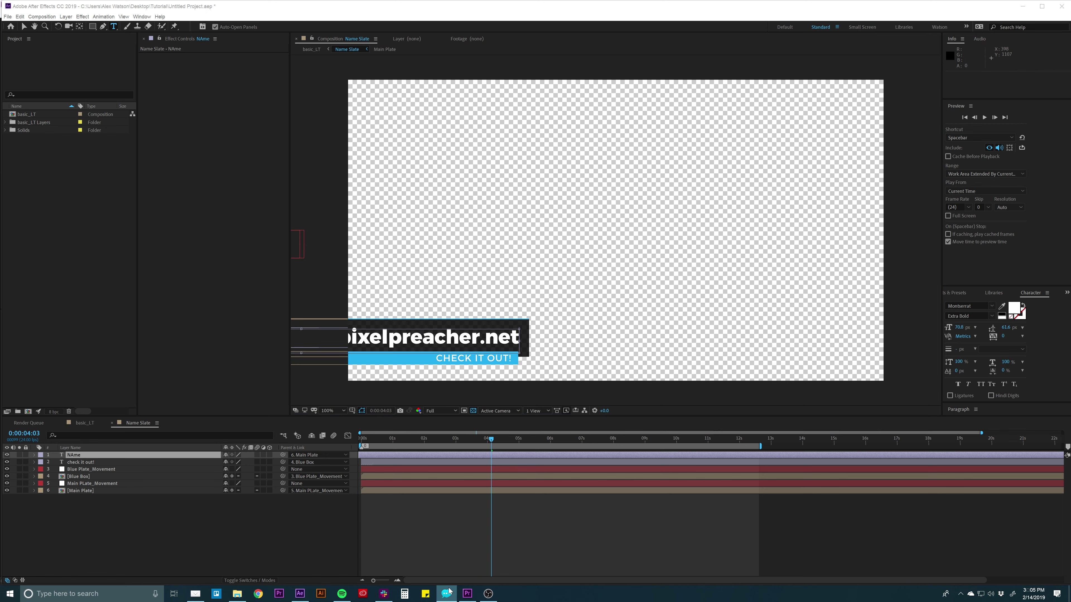
{"action": "left_click", "coordinate": [453, 537]}
Replace the CHECK IT OUT! blue bar caption with 'visti our site'.
{"action": "left_click", "coordinate": [473, 358]}
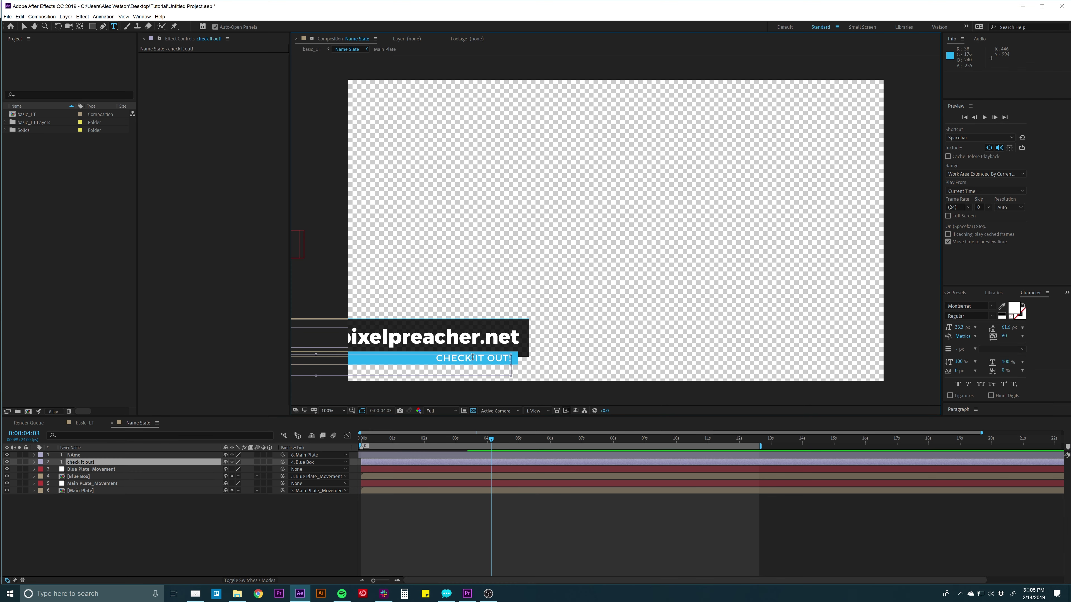
{"action": "triple_click", "coordinate": [473, 358]}
{"action": "type", "text": "visti out"}
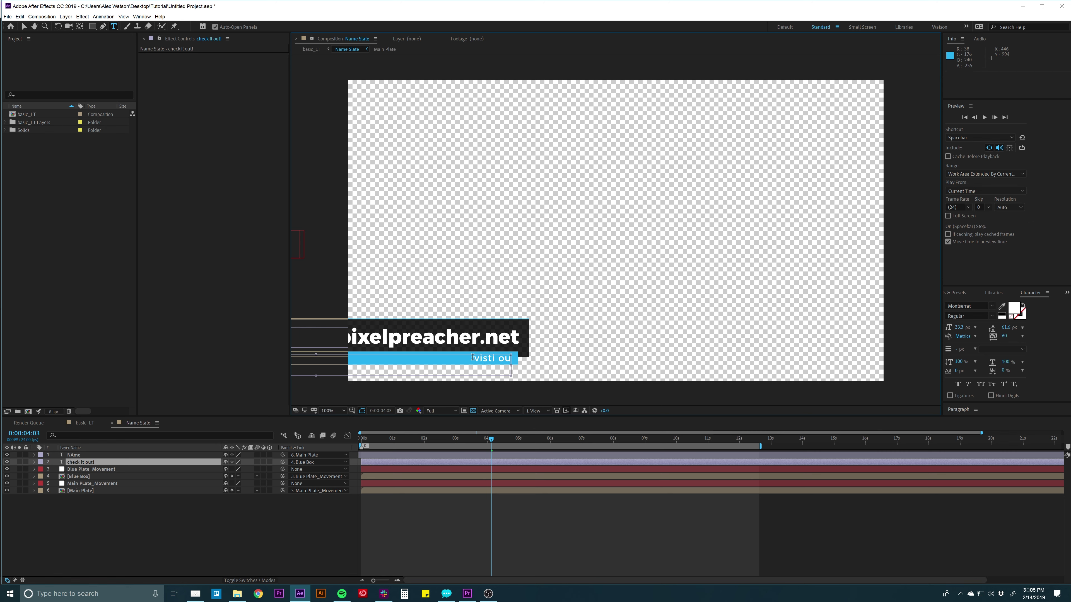
{"action": "key", "text": "BackSpace"}
{"action": "type", "text": "r ste"}
{"action": "key", "text": "BackSpace"}
{"action": "key", "text": "BackSpace"}
{"action": "type", "text": "ite"}
{"action": "left_click", "coordinate": [333, 519]}
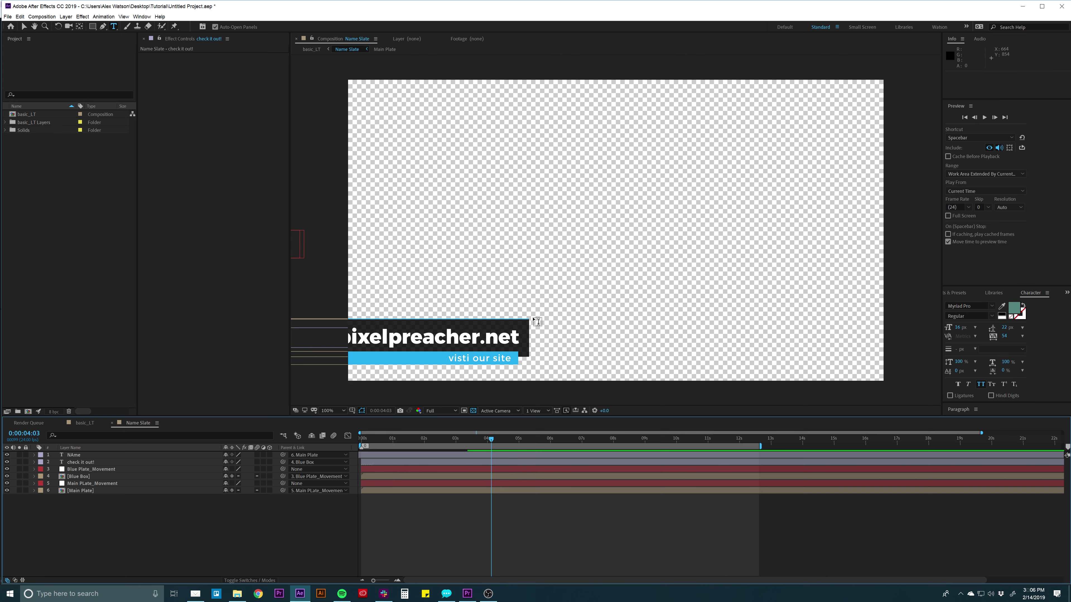
Move the Main PLate_Movement controller right so the dark plate reveals the full URL.
{"action": "left_click", "coordinate": [86, 483]}
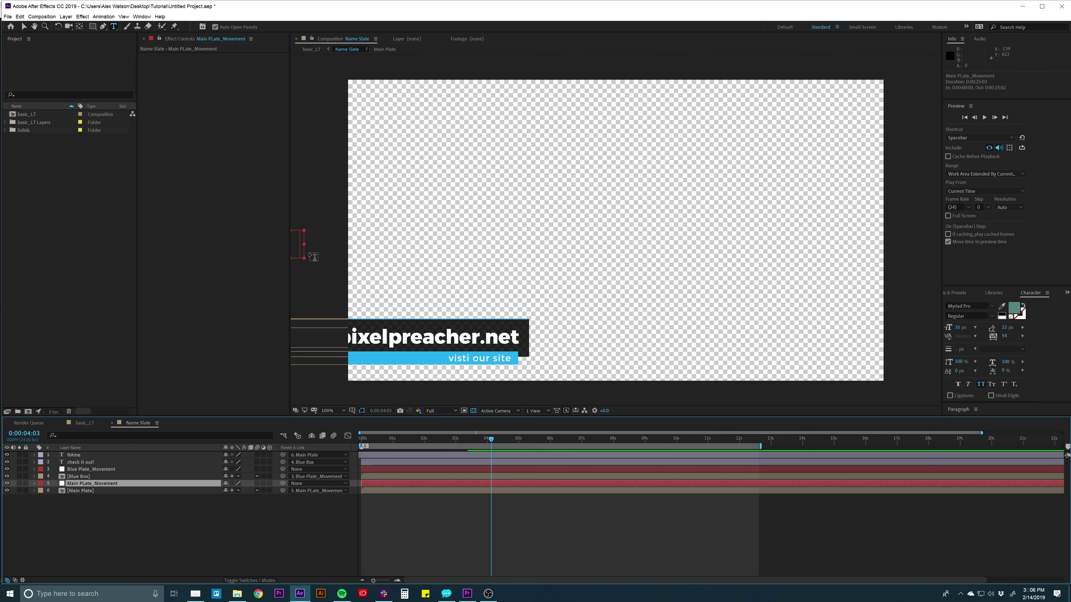
{"action": "scroll", "coordinate": [321, 244], "scroll_direction": "down", "scroll_amount": 1}
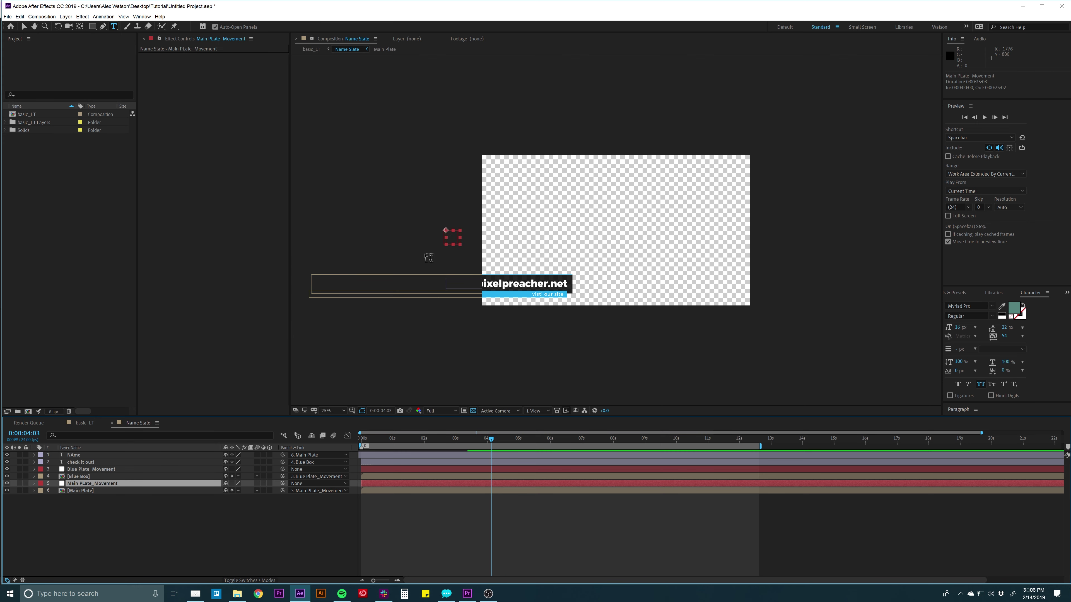
{"action": "scroll", "coordinate": [407, 242], "scroll_direction": "down", "scroll_amount": 1}
{"action": "left_click", "coordinate": [24, 27]}
{"action": "scroll", "coordinate": [616, 212], "scroll_direction": "up", "scroll_amount": 1}
{"action": "left_click_drag", "start_coordinate": [446, 231], "coordinate": [492, 232]}
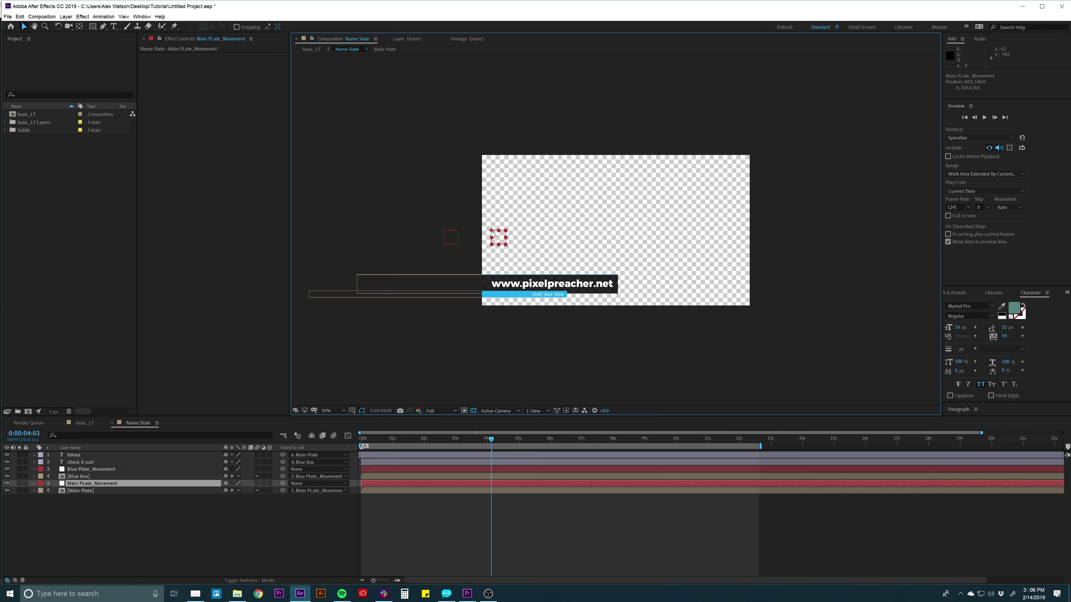
Move the Blue Plate_Movement controller right to match the plate, then preview at full size.
{"action": "left_click", "coordinate": [77, 469]}
{"action": "left_click_drag", "start_coordinate": [444, 233], "coordinate": [487, 234]}
{"action": "key", "text": "period"}
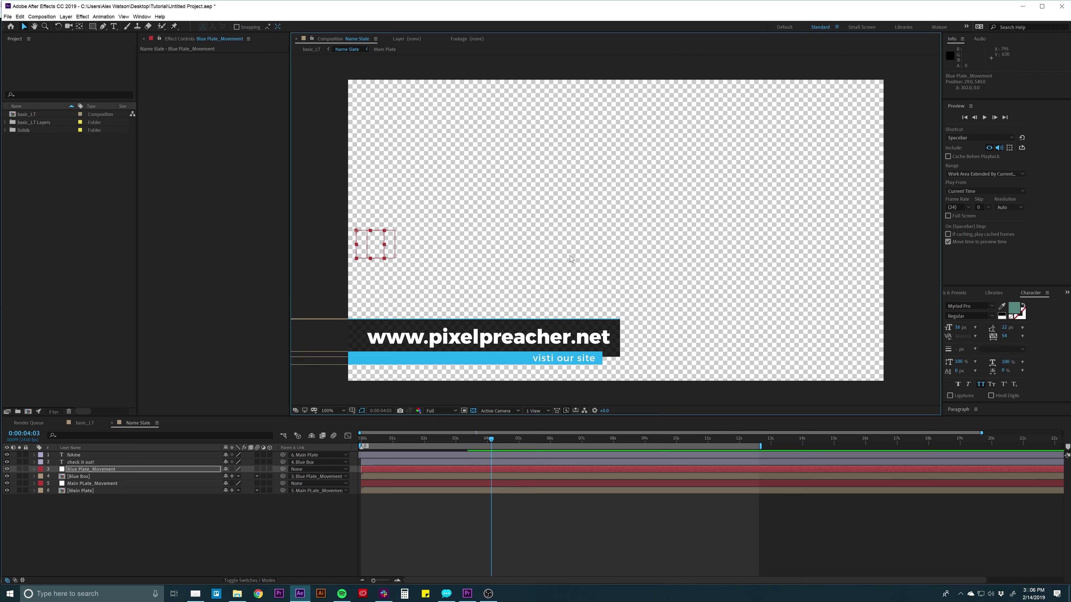
{"action": "key", "text": "space"}
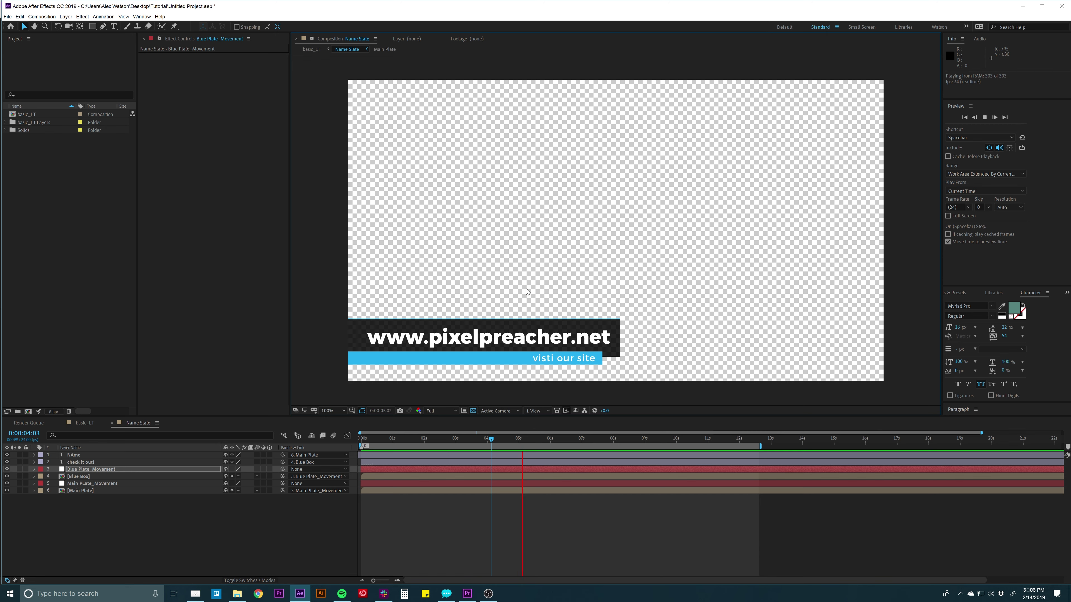
{"action": "key", "text": "space"}
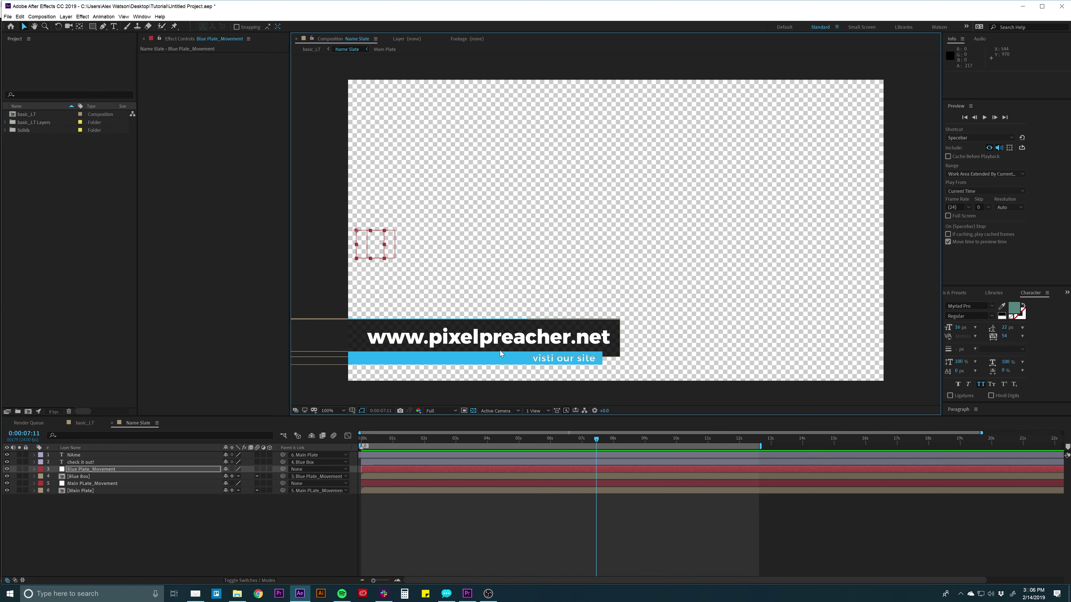
{"action": "key", "text": "comma"}
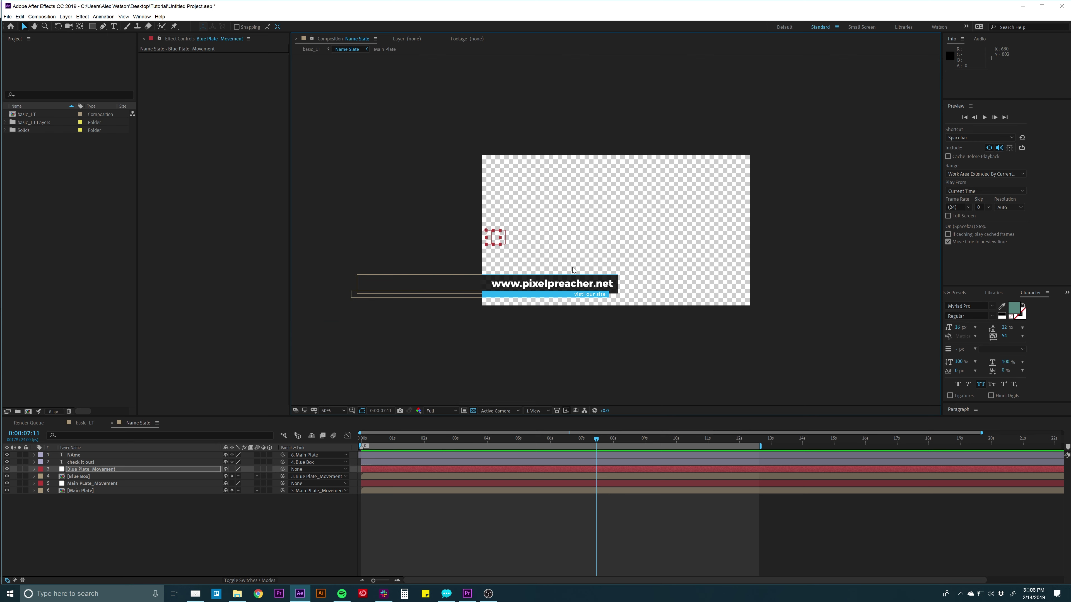
{"action": "left_click", "coordinate": [515, 510]}
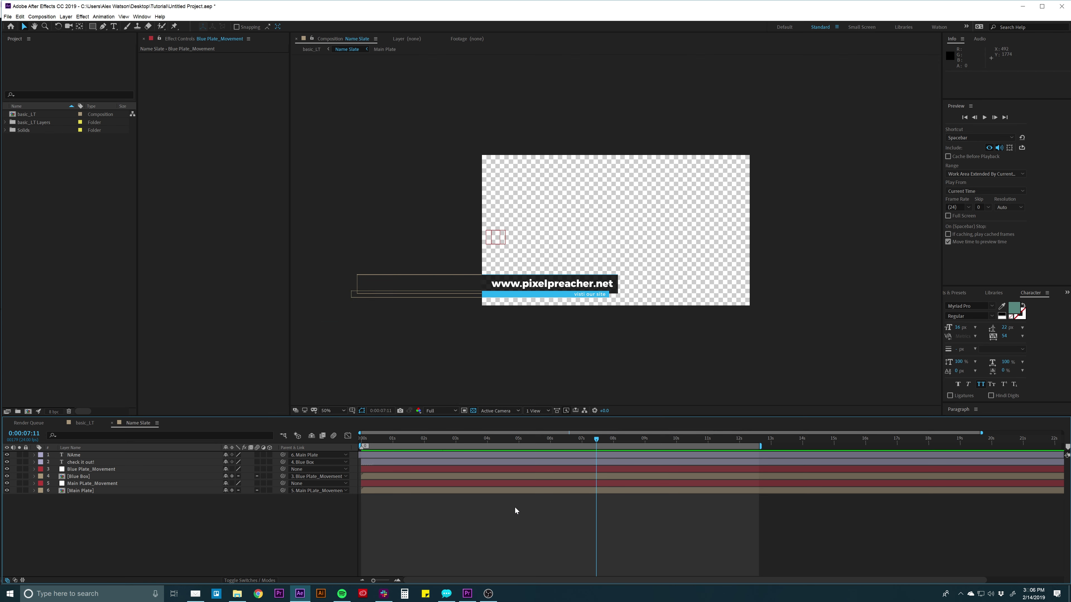
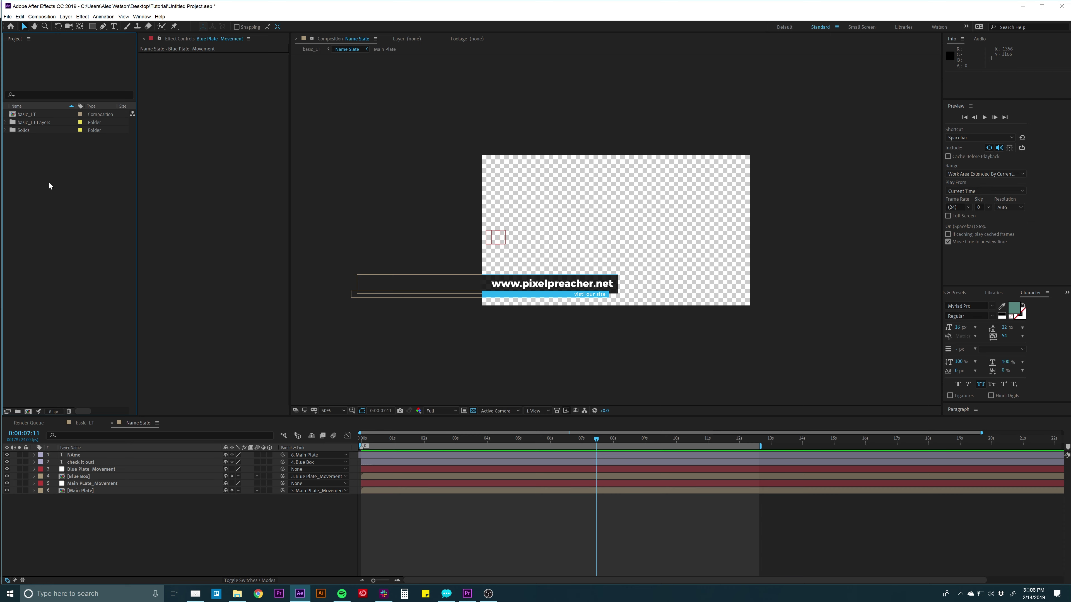
Import Messengers_LT.psd as a composition with retained layer sizes.
{"action": "double_click", "coordinate": [53, 203]}
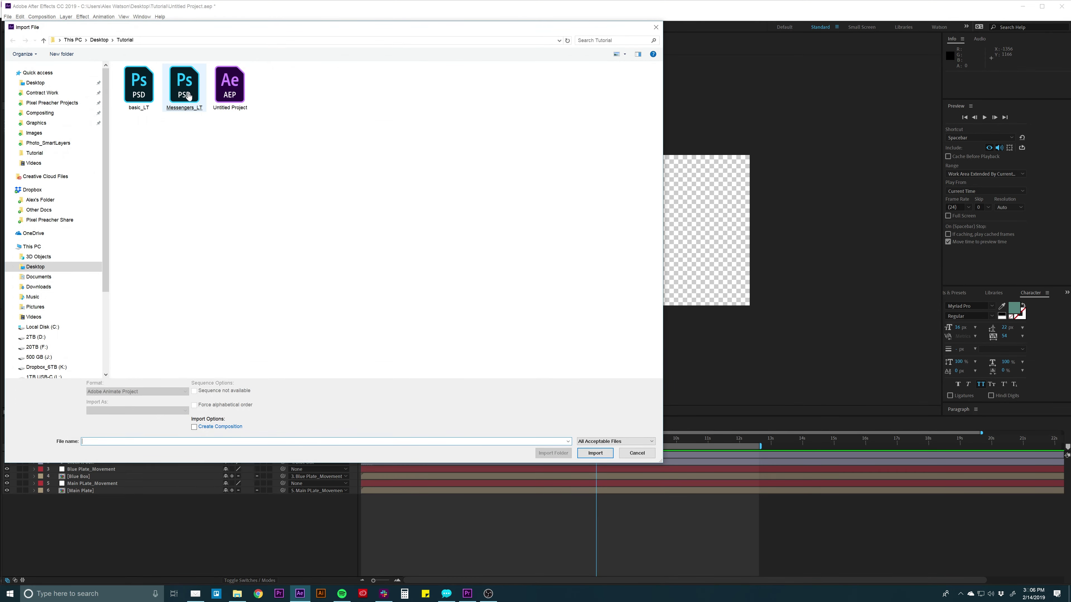
{"action": "double_click", "coordinate": [189, 97]}
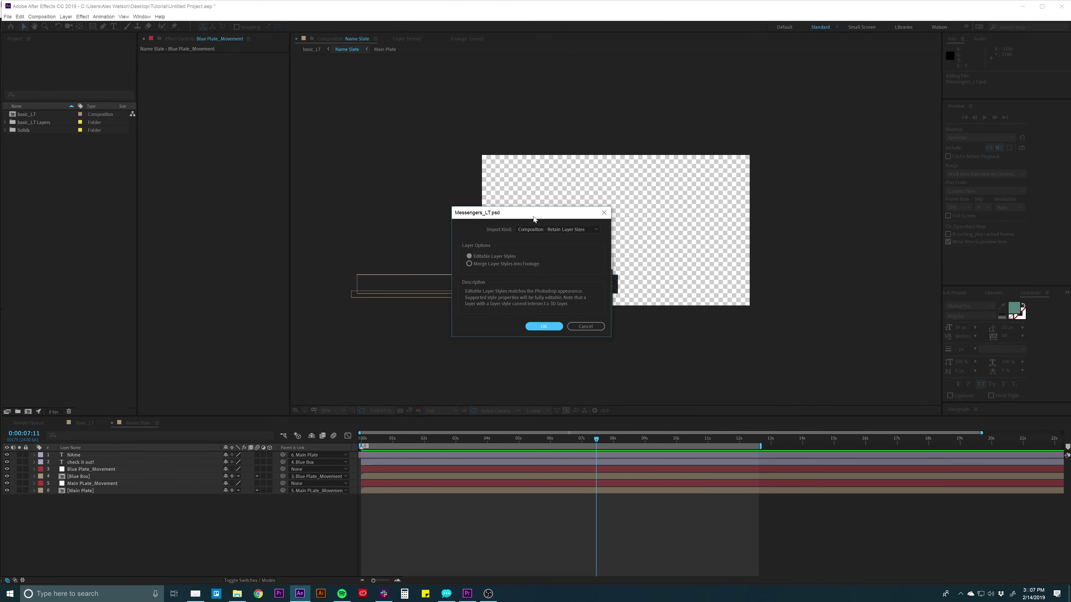
{"action": "left_click_drag", "start_coordinate": [533, 216], "coordinate": [556, 222]}
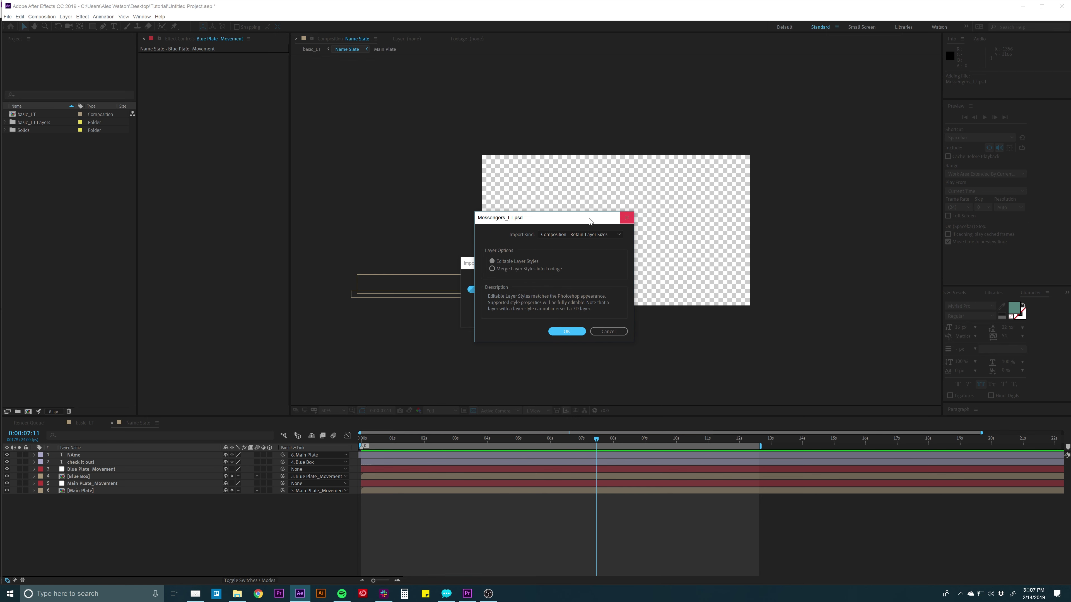
{"action": "left_click", "coordinate": [571, 334]}
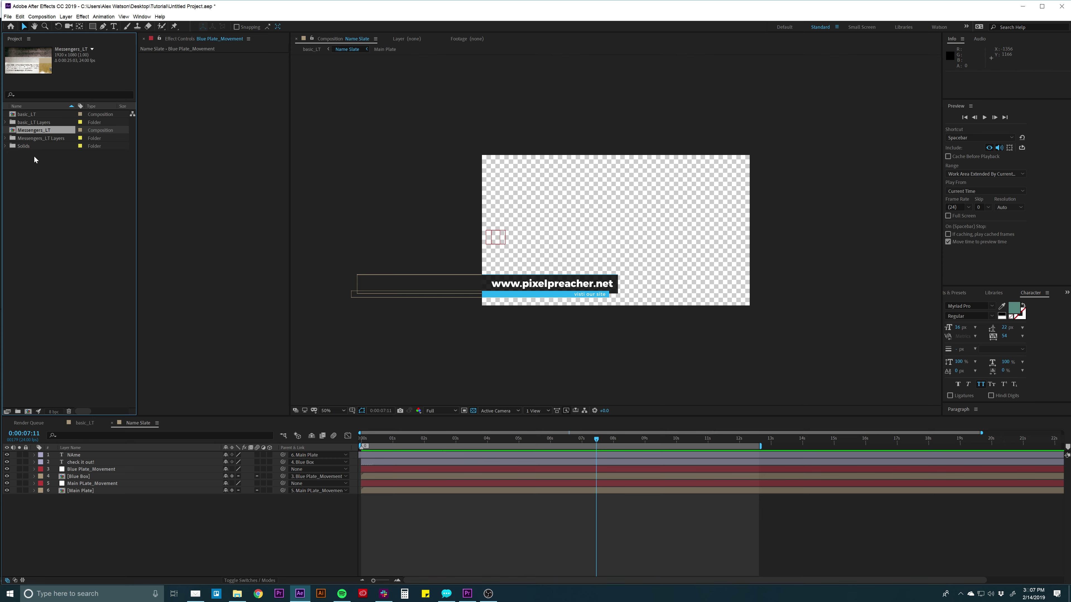
Open the Messengers_LT composition and set the current time to 0:00:06:16.
{"action": "left_click", "coordinate": [58, 235]}
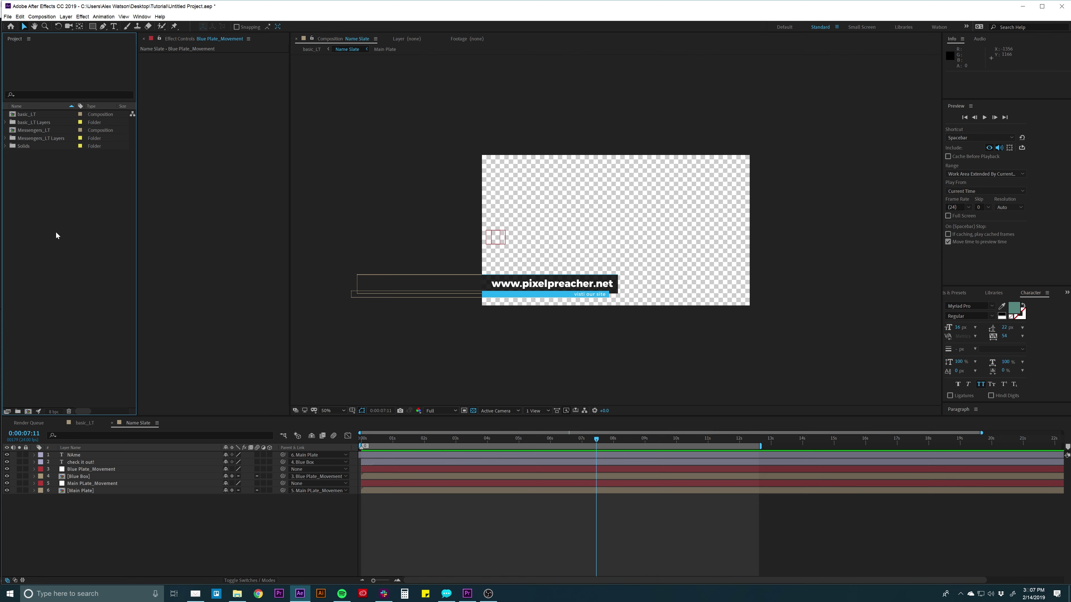
{"action": "left_click", "coordinate": [10, 130]}
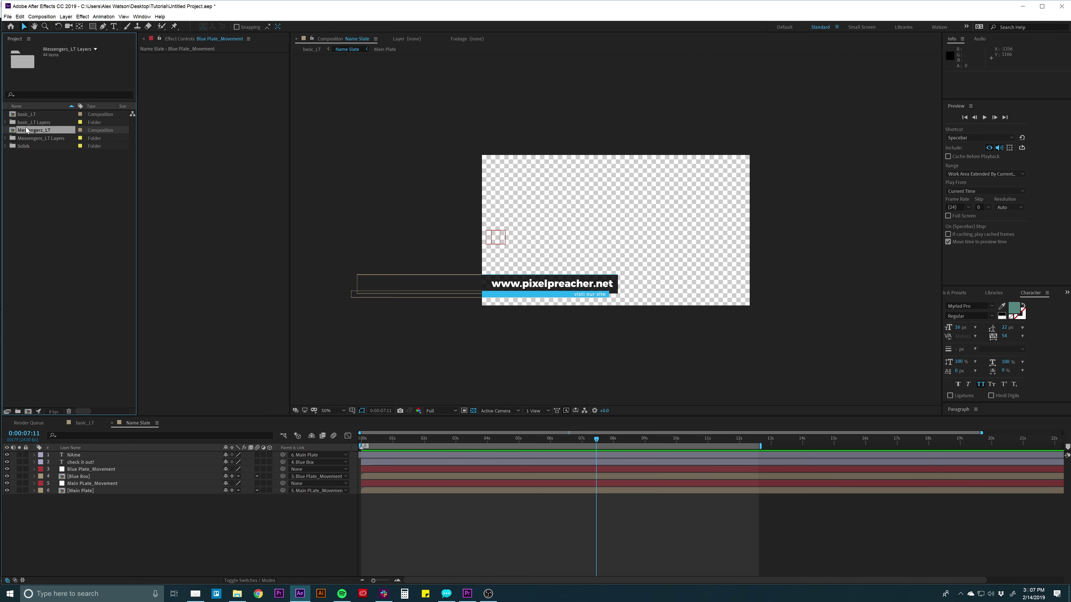
{"action": "double_click", "coordinate": [11, 131]}
{"action": "left_click_drag", "start_coordinate": [376, 440], "coordinate": [546, 447]}
Hide the Clouds, Wings, Reference and text layers, keeping PLATE and Color Correction visible.
{"action": "left_click", "coordinate": [70, 506]}
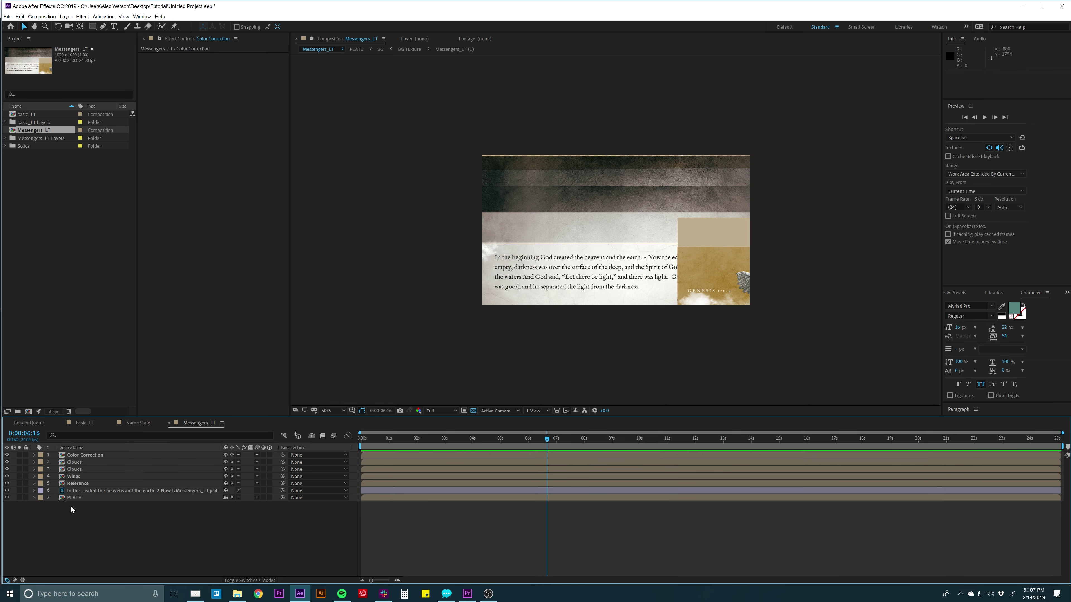
{"action": "left_click", "coordinate": [73, 497]}
{"action": "left_click_drag", "start_coordinate": [7, 491], "coordinate": [6, 459]}
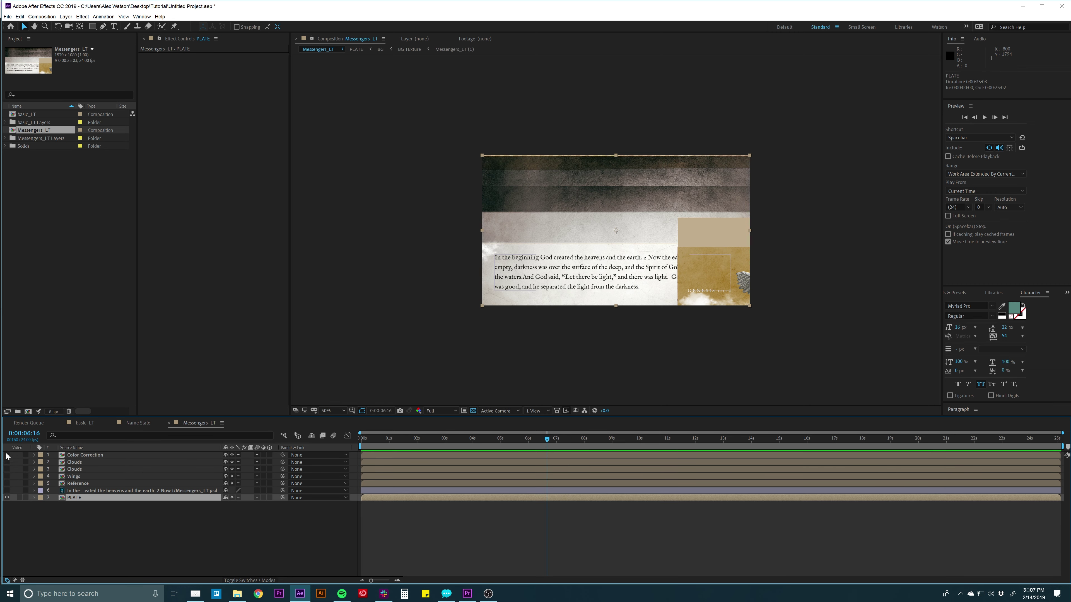
{"action": "left_click", "coordinate": [110, 556]}
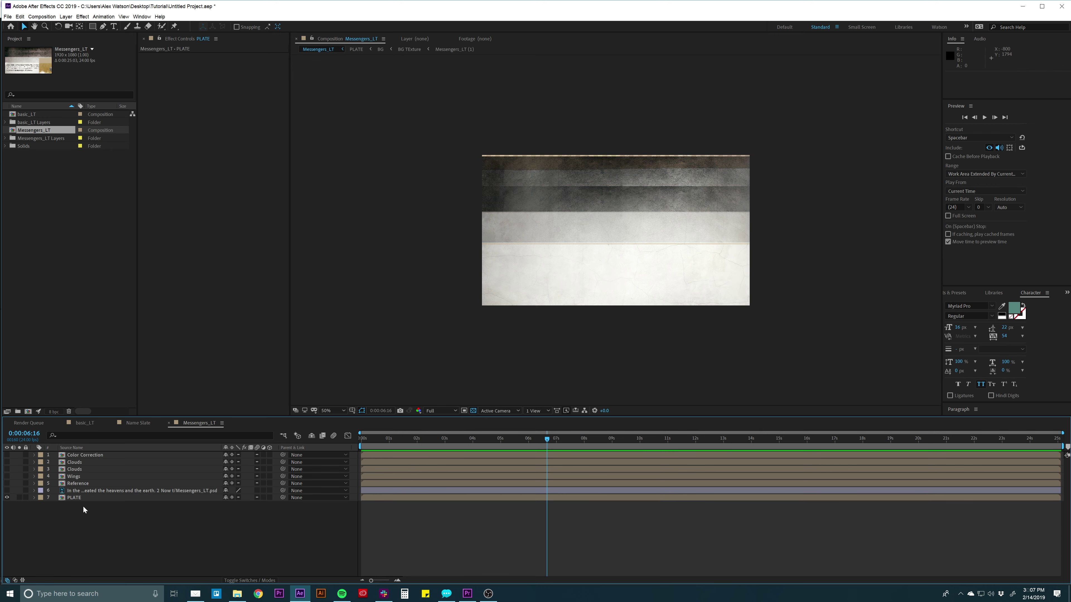
{"action": "left_click", "coordinate": [83, 498]}
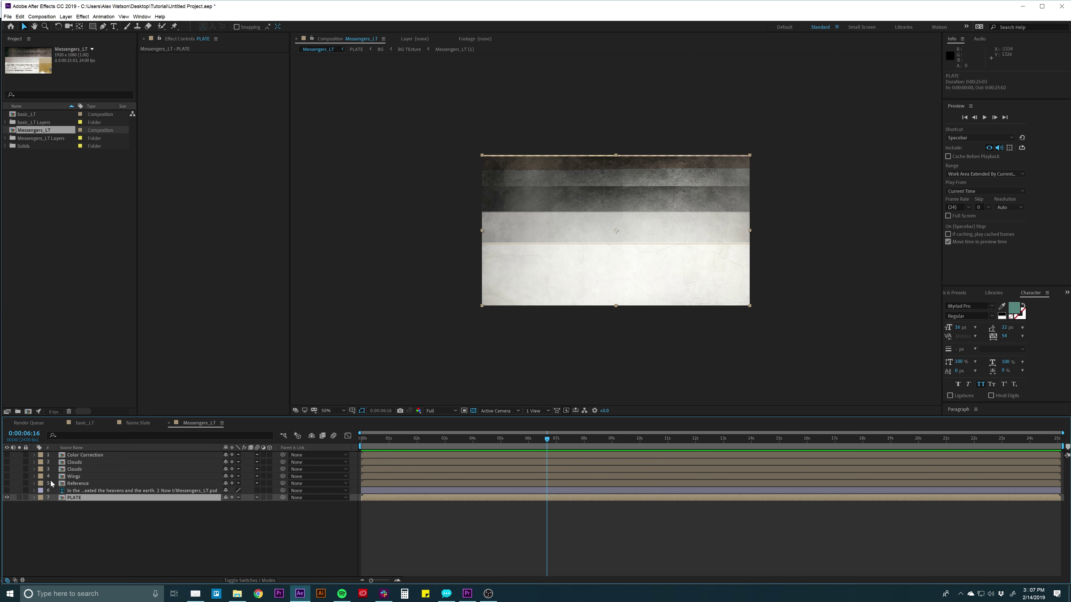
{"action": "left_click", "coordinate": [6, 498]}
{"action": "left_click", "coordinate": [6, 498]}
{"action": "left_click", "coordinate": [6, 455]}
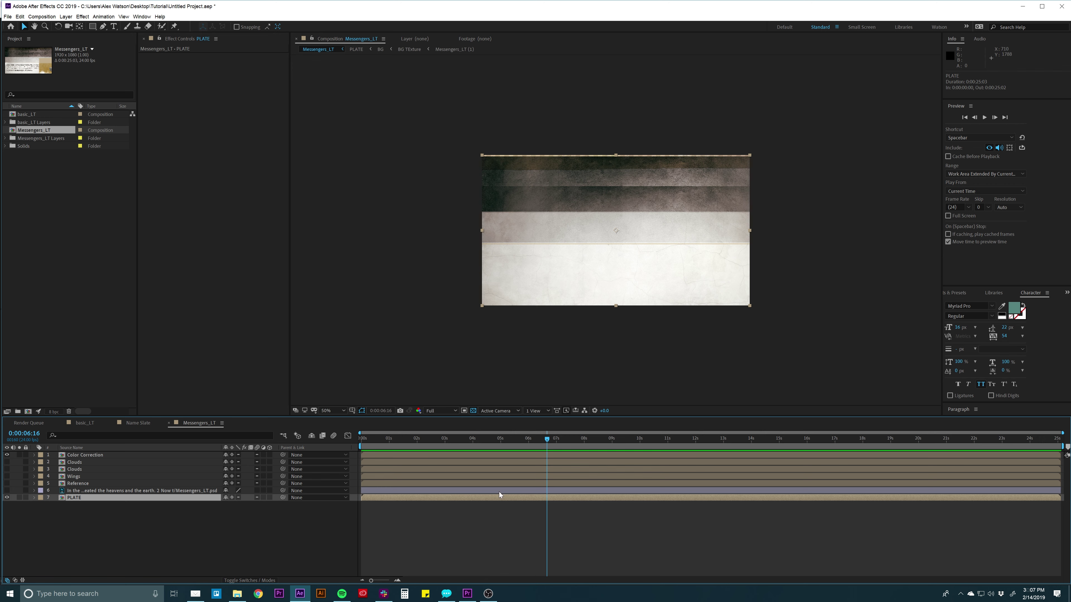
{"action": "left_click", "coordinate": [94, 27]}
Draw a rectangular mask on PLATE covering only its lower band.
{"action": "left_click_drag", "start_coordinate": [454, 332], "coordinate": [822, 243]}
{"action": "scroll", "coordinate": [733, 260], "scroll_direction": "up", "scroll_amount": 1}
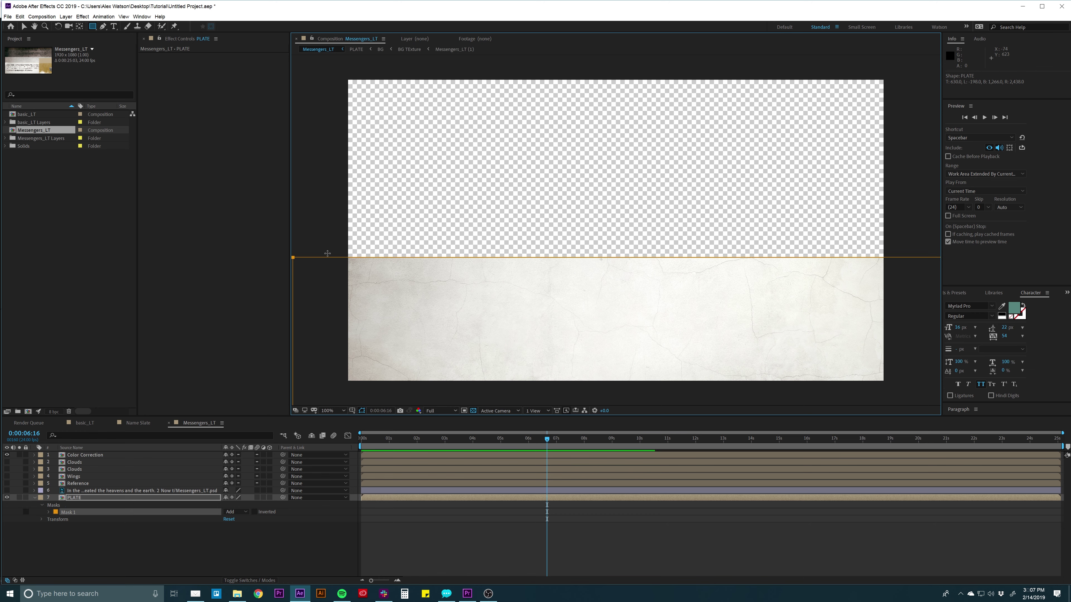
{"action": "left_click", "coordinate": [409, 514]}
{"action": "scroll", "coordinate": [561, 237], "scroll_direction": "down", "scroll_amount": 1}
{"action": "scroll", "coordinate": [560, 238], "scroll_direction": "up", "scroll_amount": 1}
{"action": "scroll", "coordinate": [470, 295], "scroll_direction": "down", "scroll_amount": 1}
Show PLATE's Position property and set a Position keyframe at 0:00:06:16.
{"action": "key", "text": "v"}
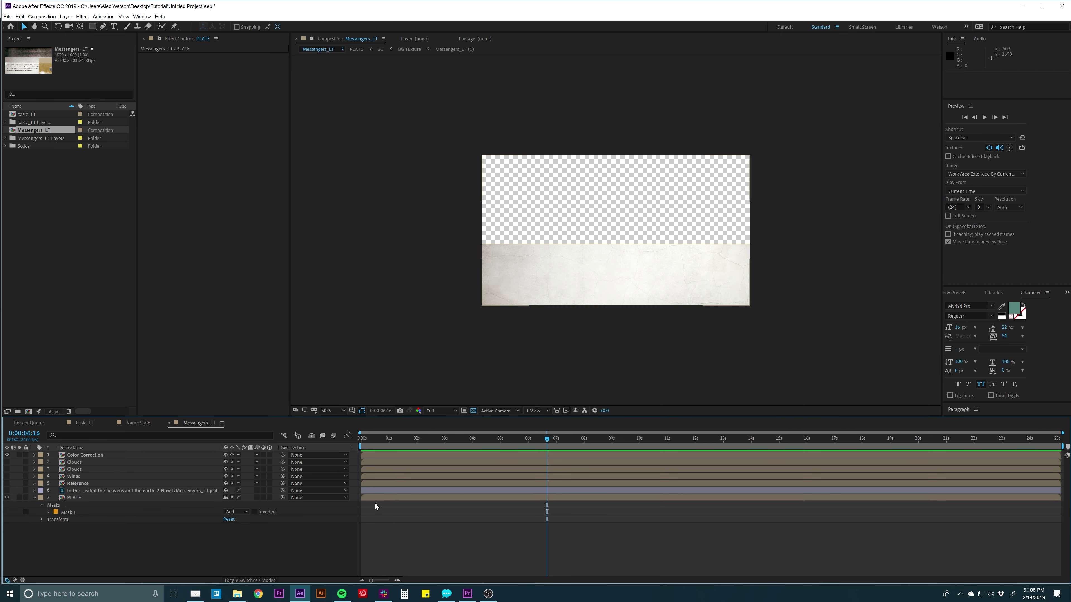
{"action": "left_click", "coordinate": [375, 498]}
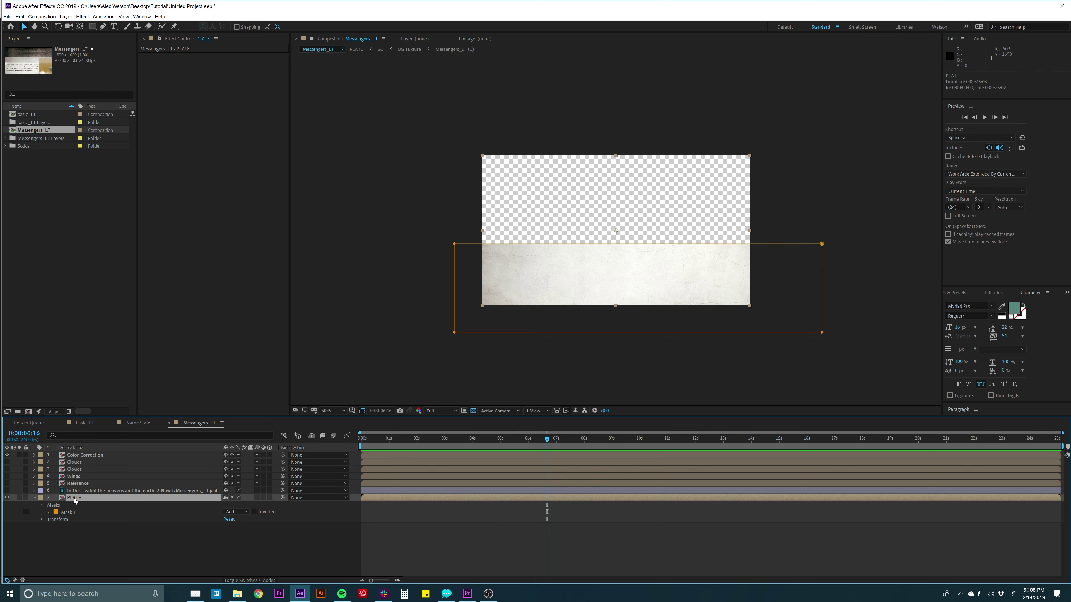
{"action": "key", "text": "ctrl+a"}
{"action": "key", "text": "u"}
{"action": "left_click", "coordinate": [78, 513]}
{"action": "left_click", "coordinate": [88, 498]}
{"action": "key", "text": "p"}
{"action": "left_click", "coordinate": [55, 505]}
At 0:00:02:02, push PLATE below the frame and Easy Ease both Position keyframes.
{"action": "left_click", "coordinate": [470, 446]}
{"action": "left_click", "coordinate": [419, 438]}
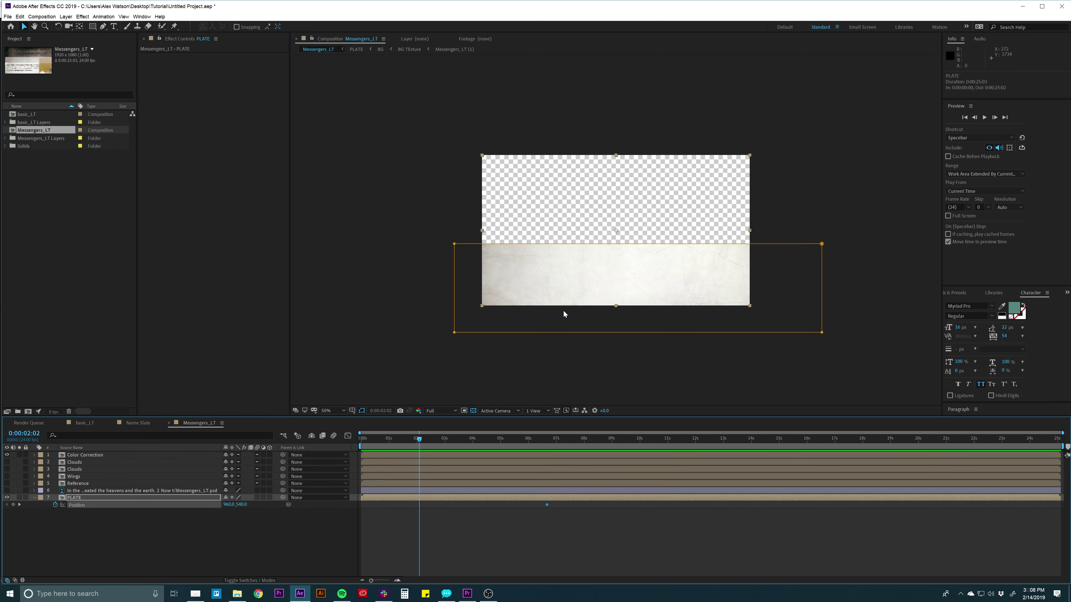
{"action": "left_click_drag", "start_coordinate": [583, 292], "coordinate": [582, 353]}
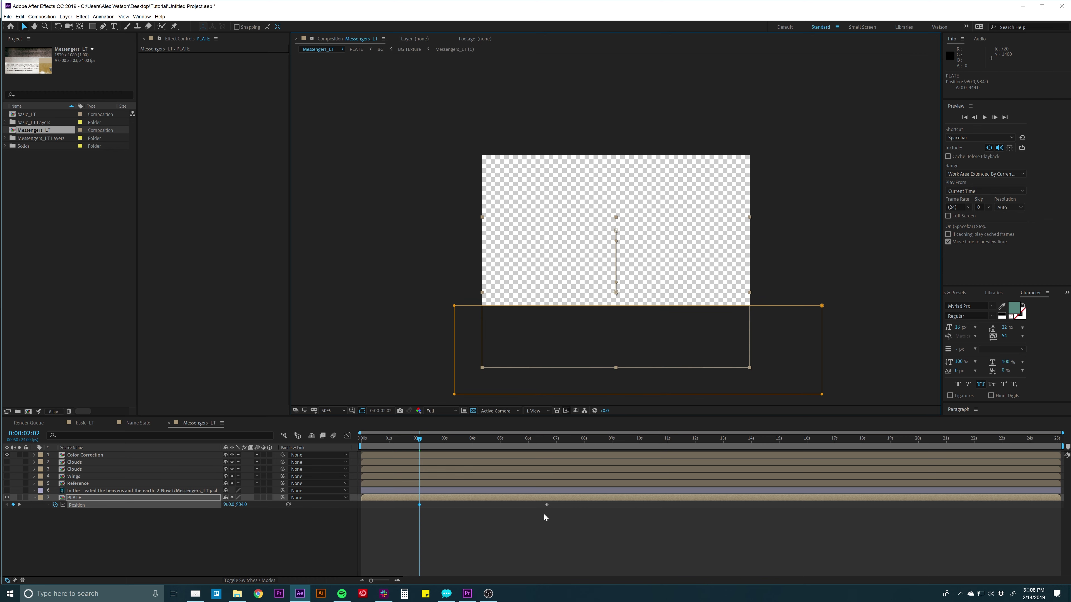
{"action": "left_click_drag", "start_coordinate": [554, 504], "coordinate": [391, 516]}
{"action": "key", "text": "F9"}
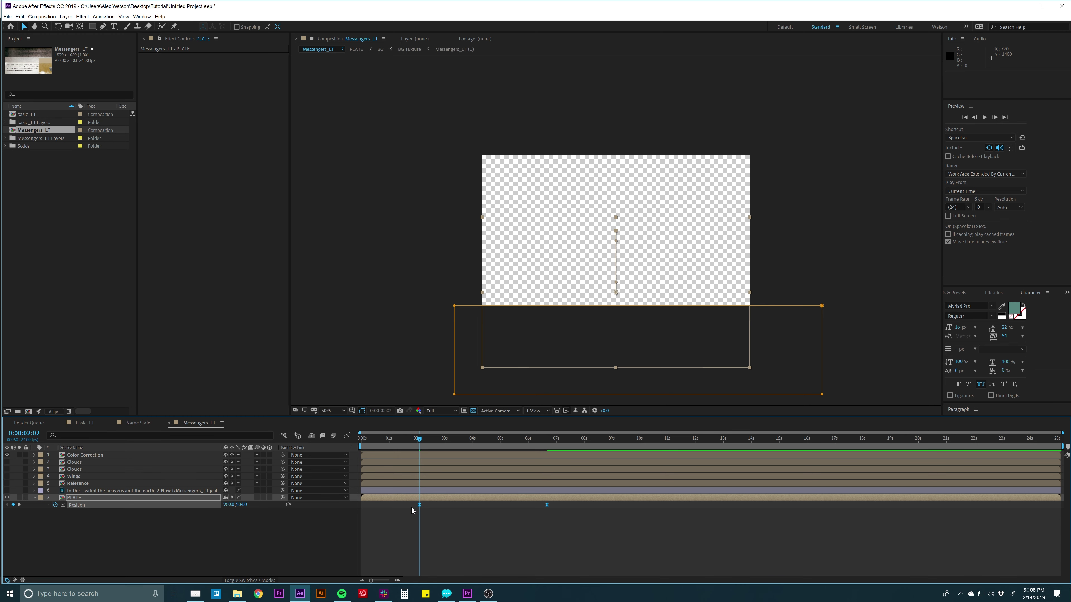
{"action": "right_click", "coordinate": [420, 504]}
{"action": "mouse_move", "coordinate": [485, 561]}
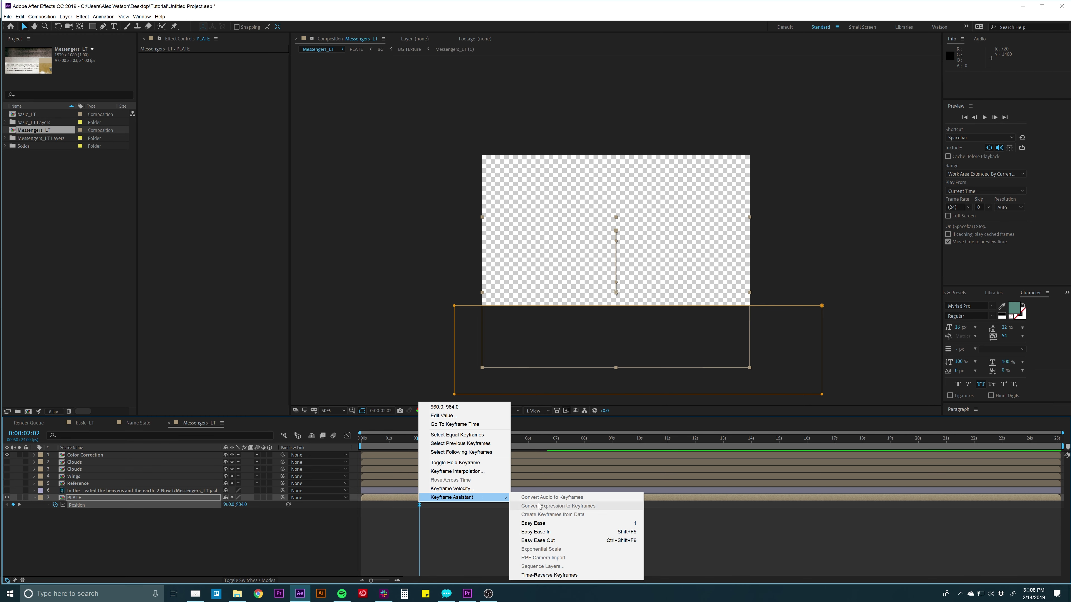
{"action": "left_click", "coordinate": [531, 523]}
Preview the PLATE slide-up animation from the start.
{"action": "left_click", "coordinate": [540, 515]}
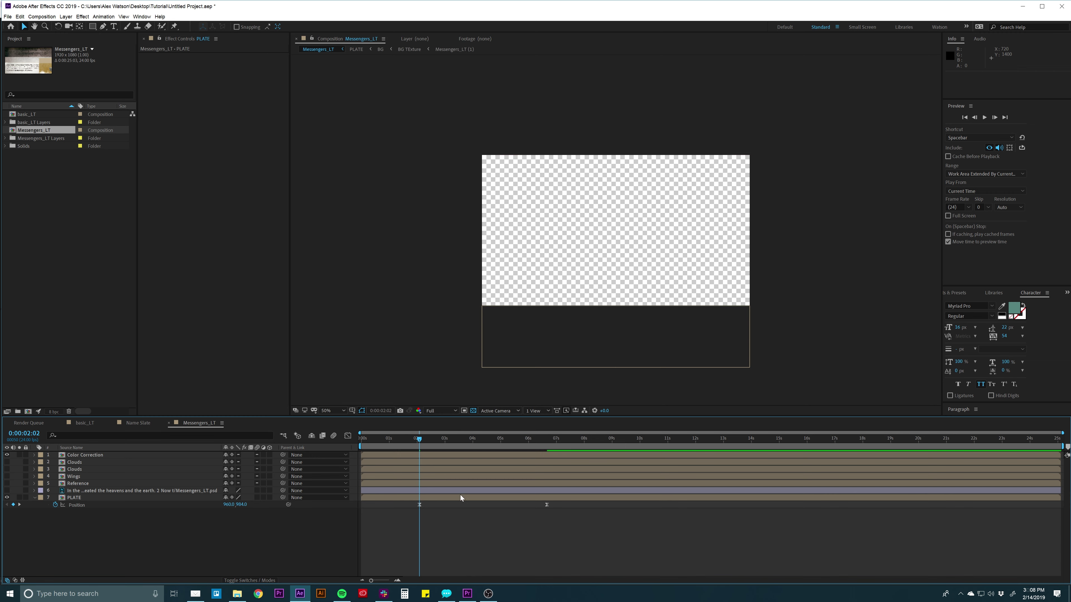
{"action": "left_click_drag", "start_coordinate": [382, 442], "coordinate": [342, 445]}
{"action": "left_click_drag", "start_coordinate": [400, 503], "coordinate": [430, 505]}
{"action": "key", "text": "space"}
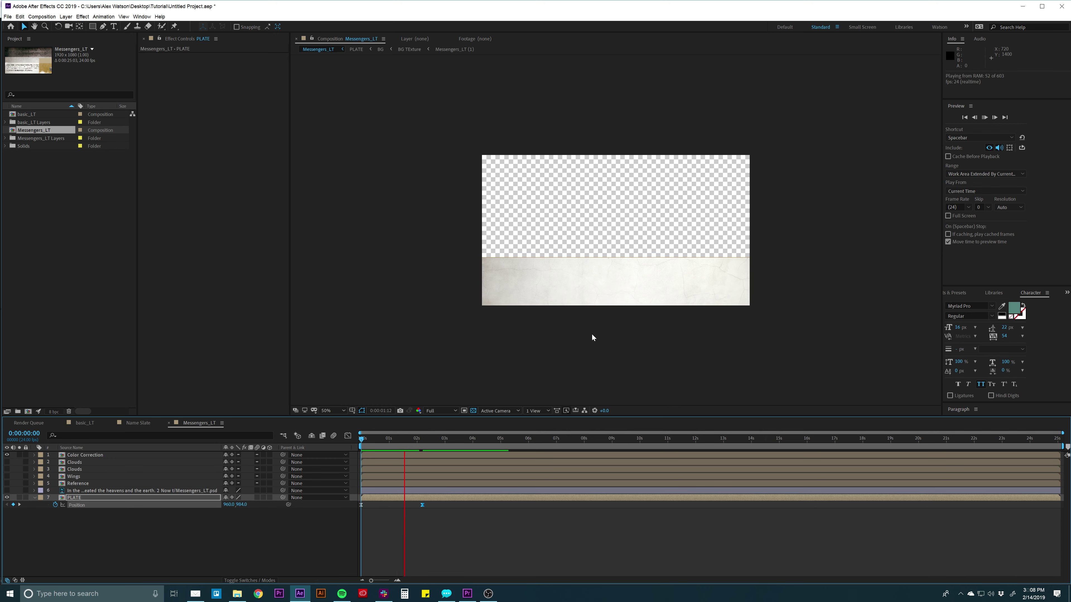
{"action": "key", "text": "space"}
Make the Genesis text layer visible and convert it to editable text.
{"action": "left_click", "coordinate": [86, 491]}
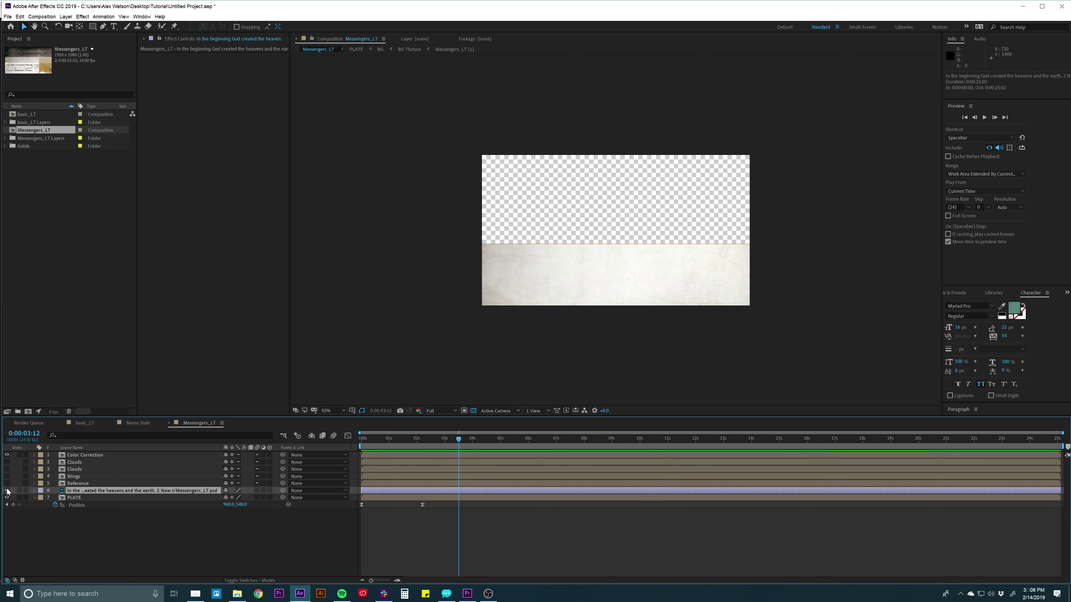
{"action": "left_click", "coordinate": [7, 490]}
{"action": "right_click", "coordinate": [106, 492]}
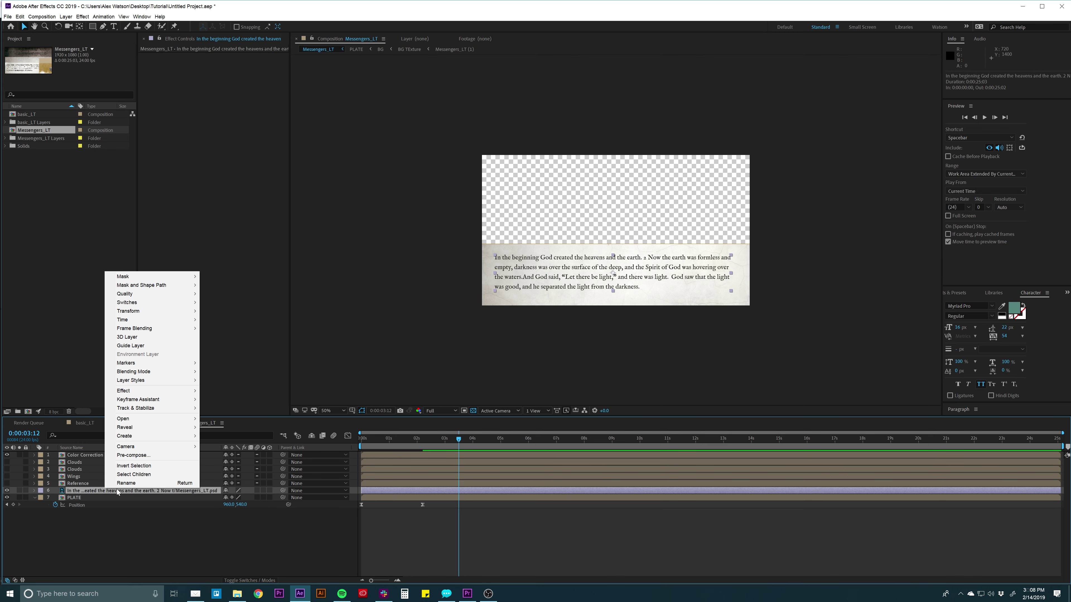
{"action": "mouse_move", "coordinate": [135, 438]}
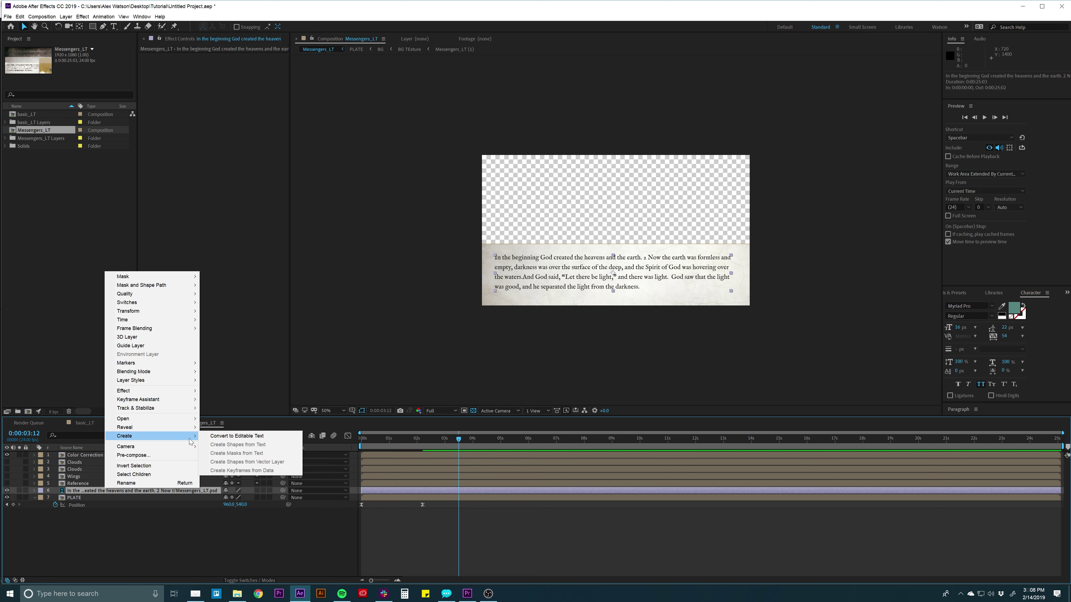
{"action": "left_click", "coordinate": [218, 437]}
{"action": "left_click", "coordinate": [396, 530]}
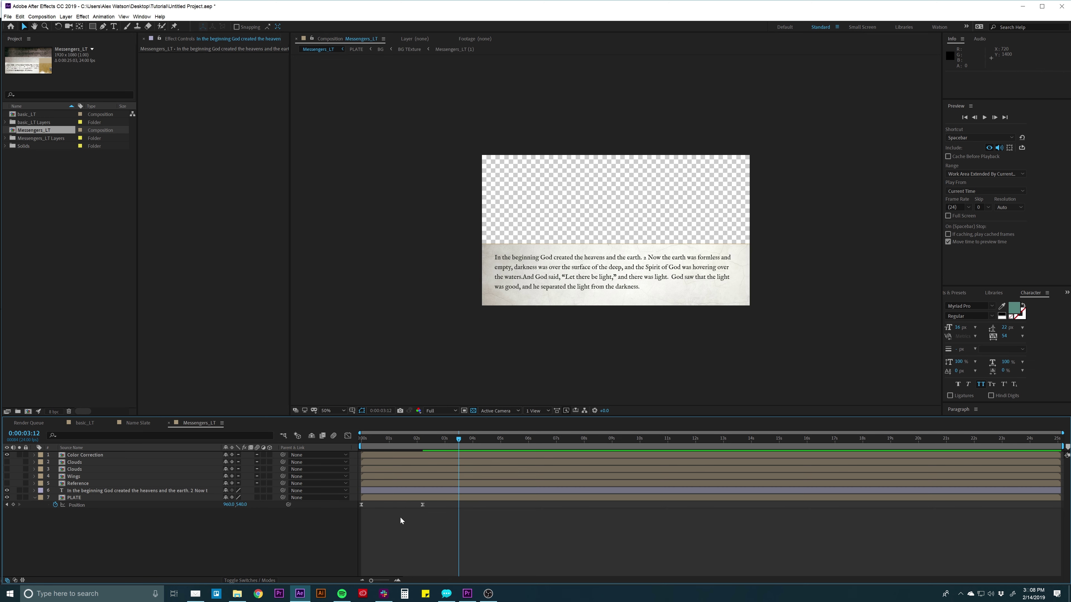
Turn the Reference layer back on and view the comp at 100%.
{"action": "left_click", "coordinate": [77, 483]}
{"action": "left_click", "coordinate": [7, 483]}
{"action": "key", "text": "slash"}
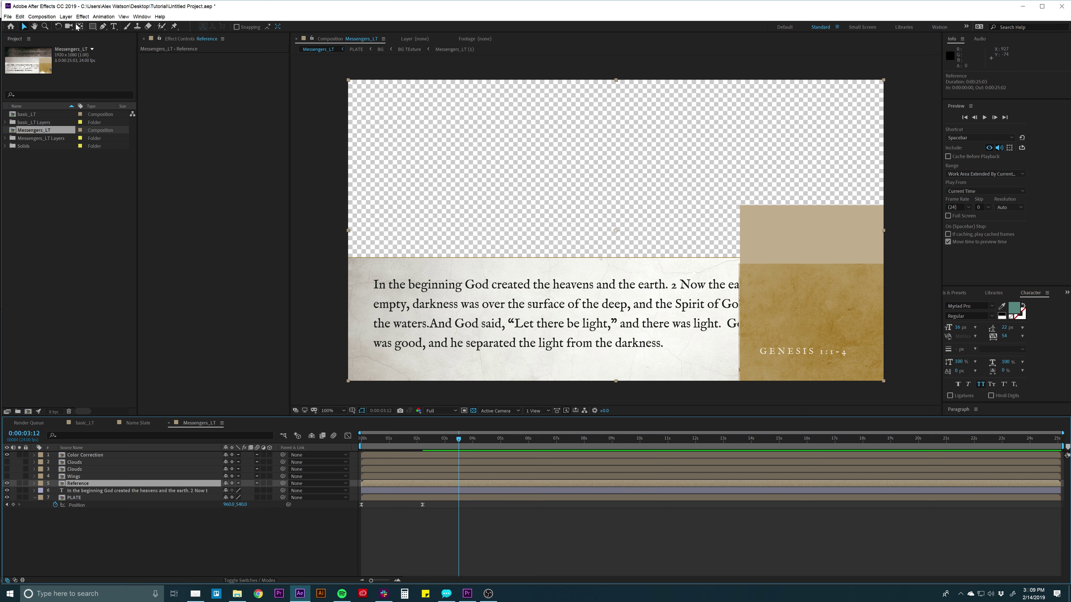
Draw a rectangular mask on Reference around the GENESIS 1:1-4 label and nudge it into place.
{"action": "left_click", "coordinate": [93, 26]}
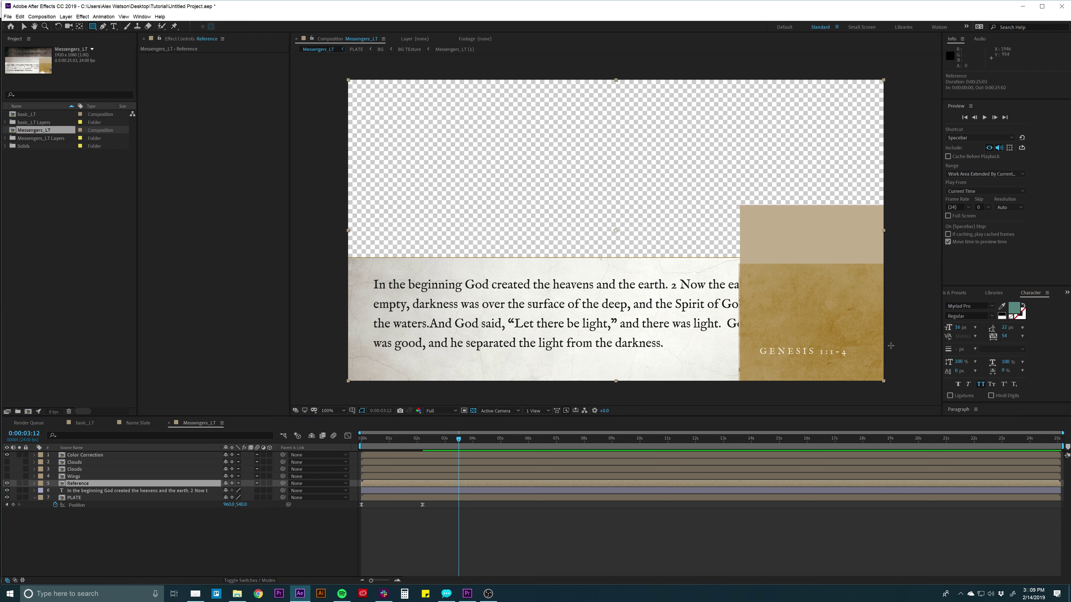
{"action": "left_click_drag", "start_coordinate": [787, 357], "coordinate": [890, 346]}
{"action": "left_click_drag", "start_coordinate": [779, 358], "coordinate": [749, 359]}
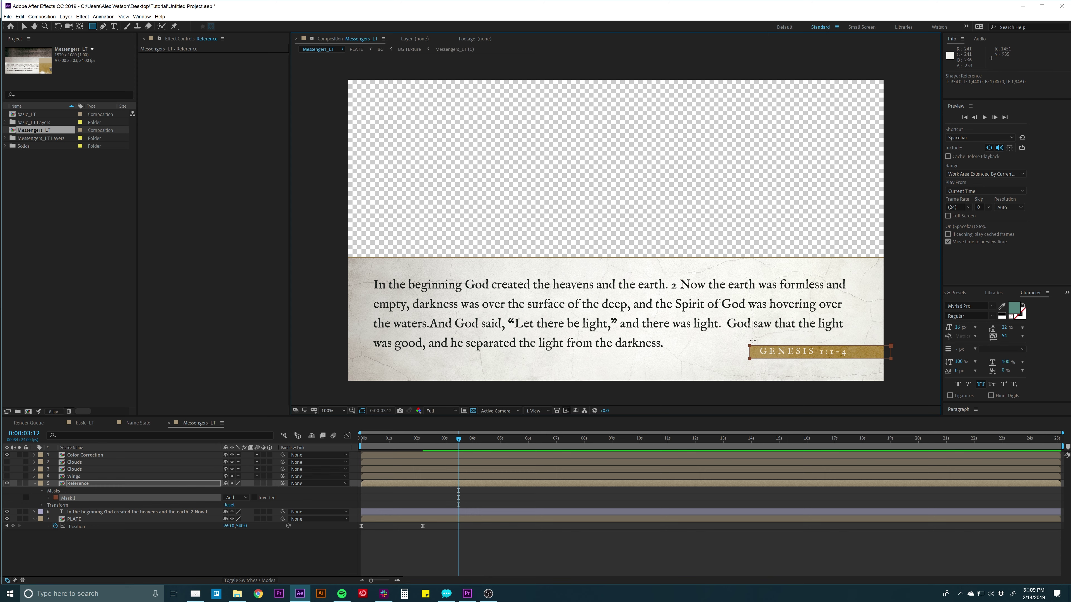
{"action": "key", "text": "v"}
{"action": "double_click", "coordinate": [779, 358]}
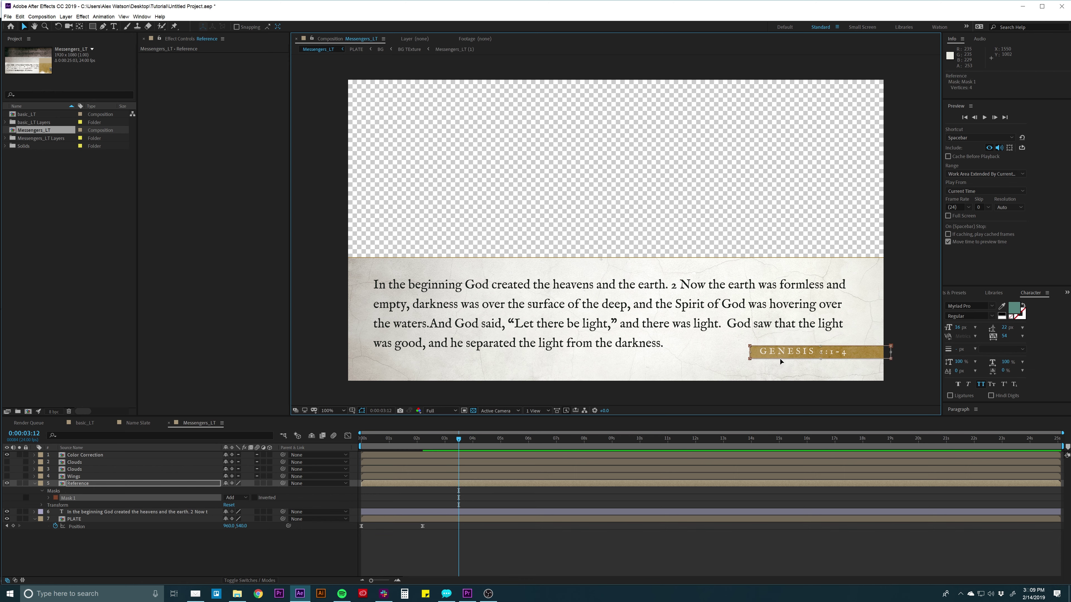
{"action": "left_click_drag", "start_coordinate": [781, 359], "coordinate": [785, 354]}
{"action": "left_click", "coordinate": [383, 483]}
{"action": "key", "text": "ctrl+a"}
Add a null object named LT_Placement and place it below the Reference layer.
{"action": "key", "text": "u"}
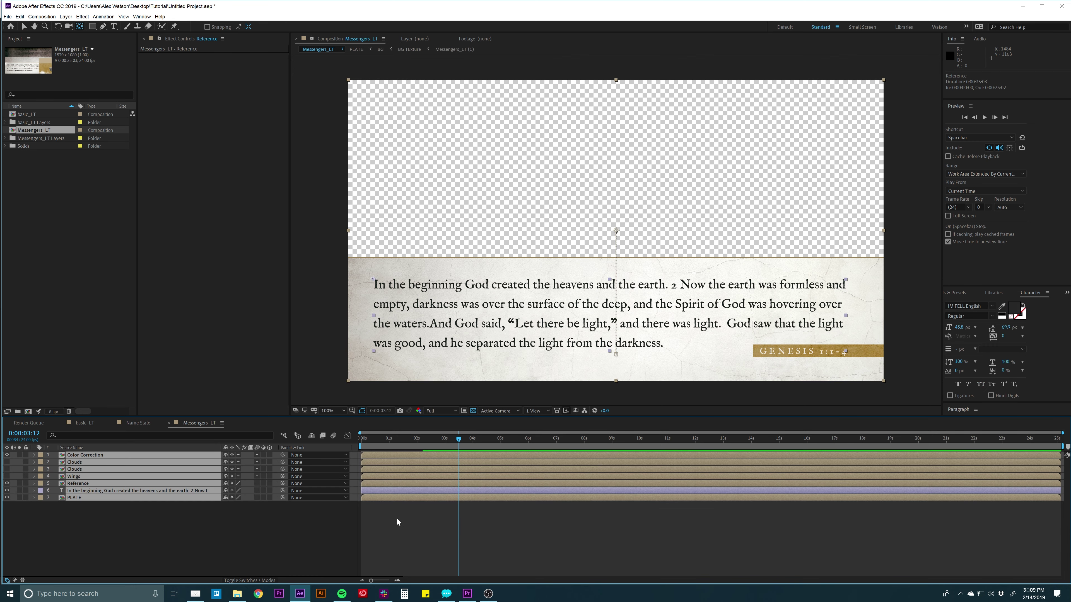
{"action": "left_click", "coordinate": [397, 523]}
{"action": "left_click", "coordinate": [65, 16]}
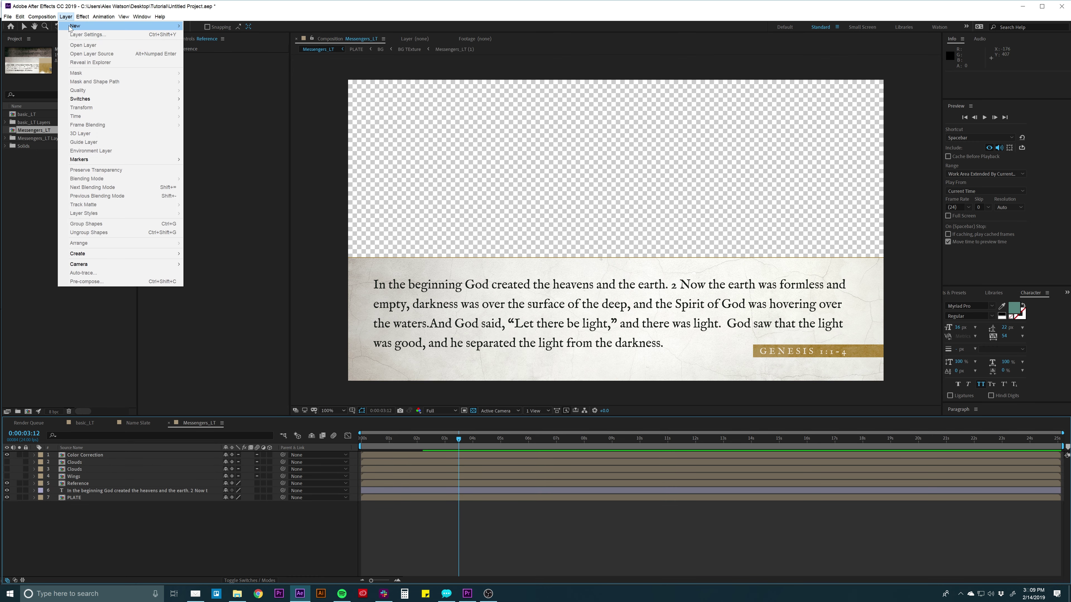
{"action": "mouse_move", "coordinate": [160, 25]}
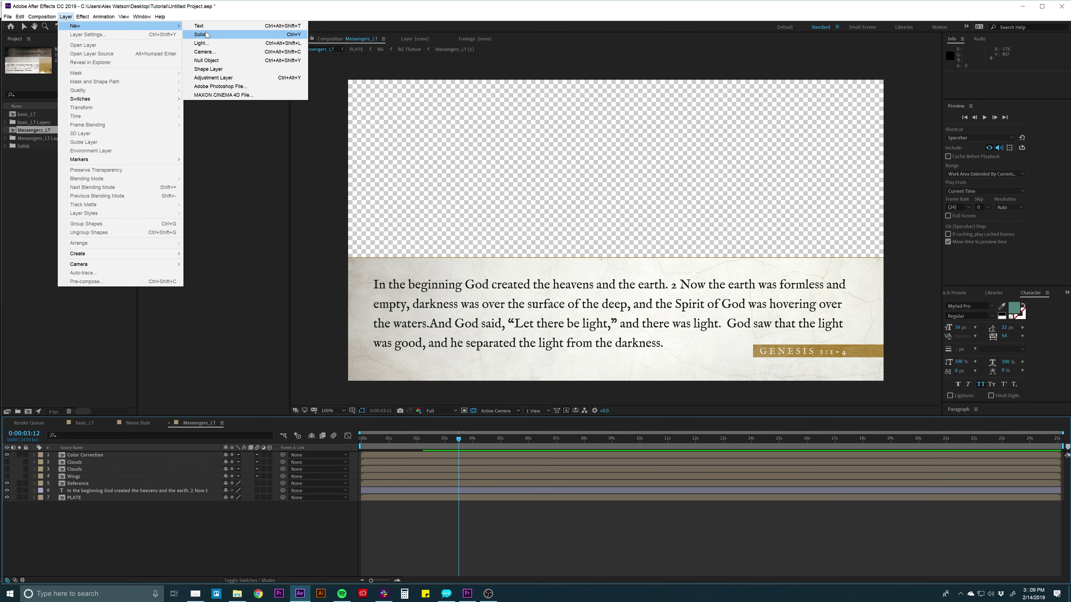
{"action": "left_click", "coordinate": [206, 60]}
{"action": "left_click", "coordinate": [108, 457]}
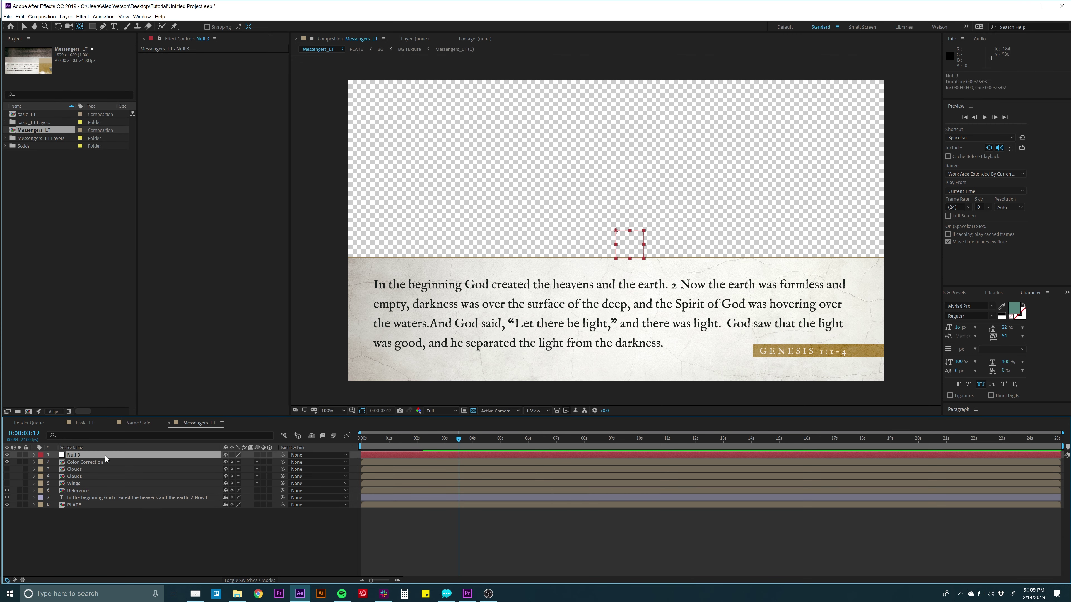
{"action": "key", "text": "Return"}
{"action": "type", "text": "LT_"}
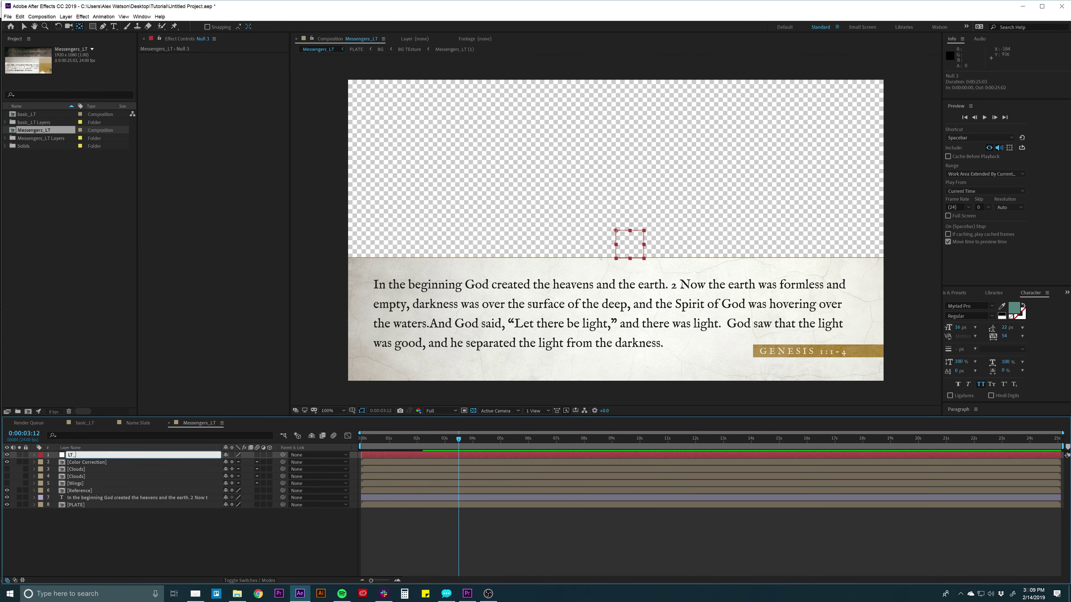
{"action": "type", "text": "Placement"}
{"action": "key", "text": "Return"}
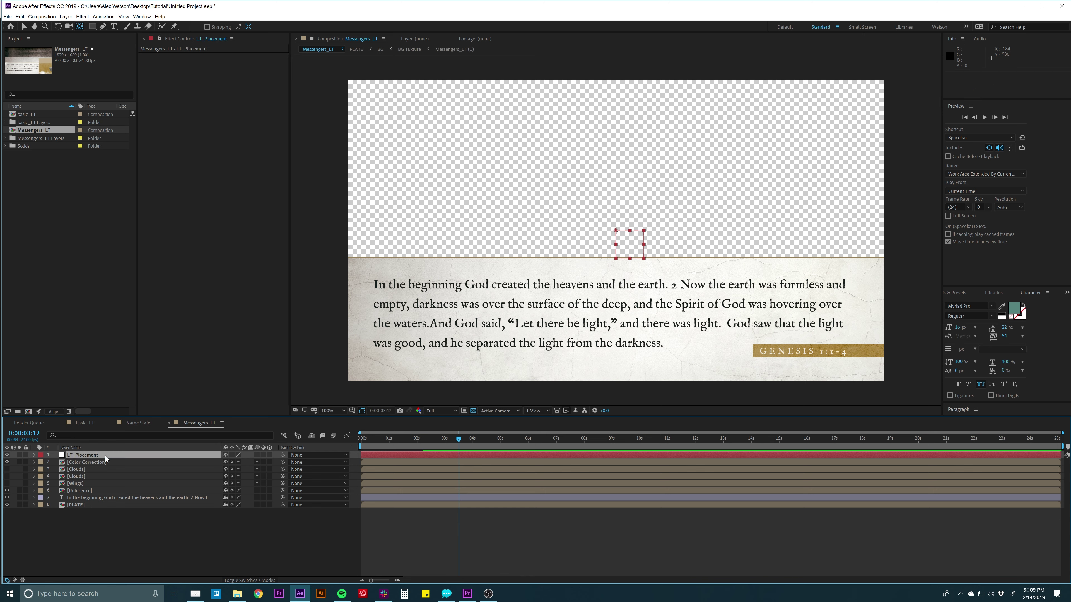
{"action": "left_click_drag", "start_coordinate": [103, 459], "coordinate": [101, 496]}
Parent the scripture text and Reference layers to PLATE.
{"action": "left_click", "coordinate": [82, 498]}
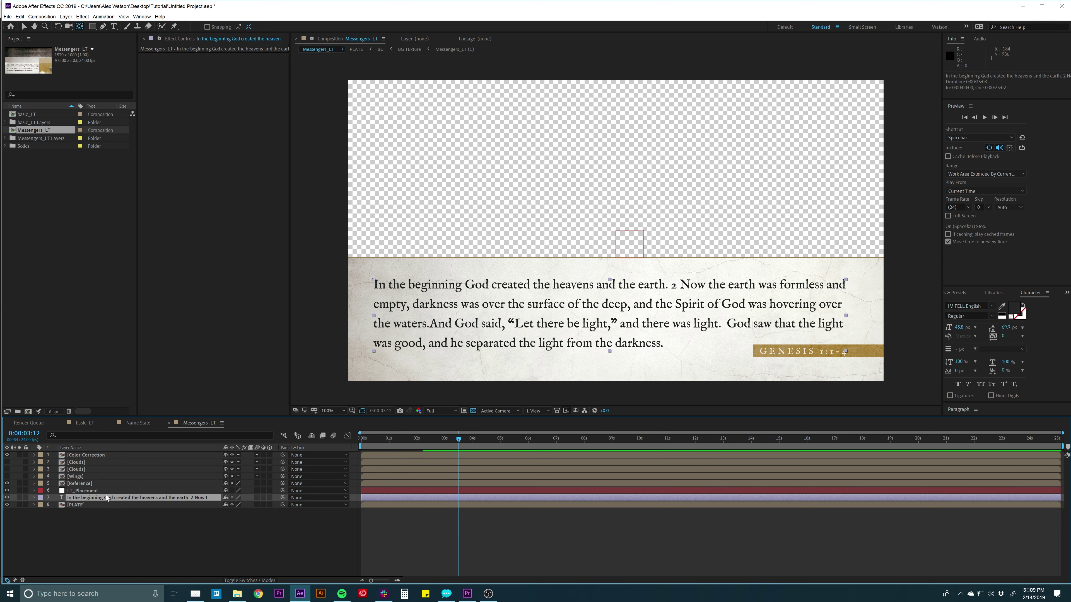
{"action": "left_click_drag", "start_coordinate": [283, 497], "coordinate": [75, 505]}
{"action": "left_click", "coordinate": [77, 483]}
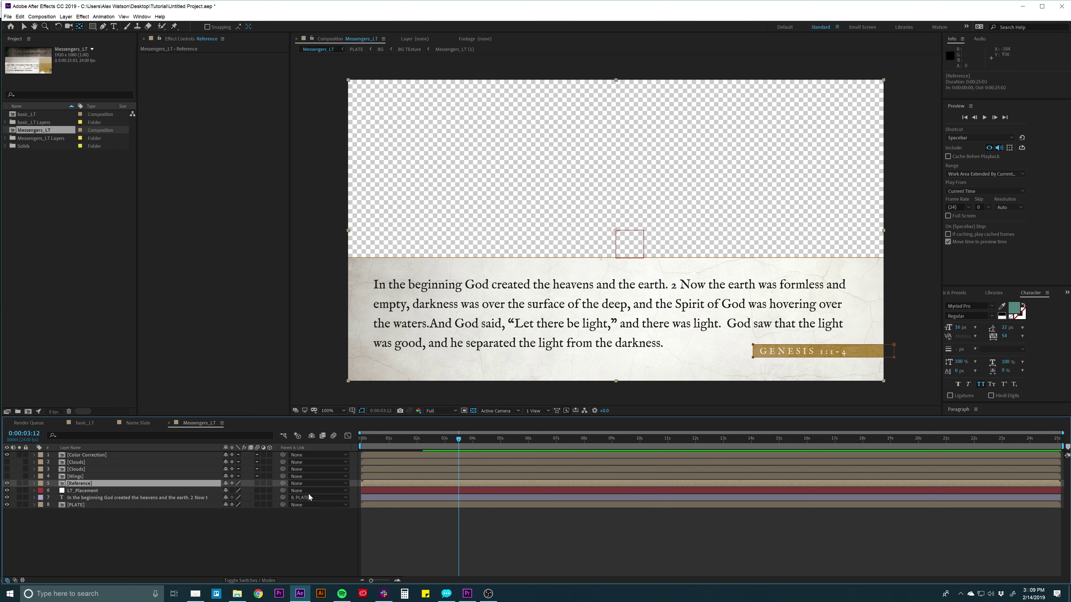
{"action": "left_click_drag", "start_coordinate": [281, 481], "coordinate": [80, 504]}
{"action": "left_click", "coordinate": [74, 506]}
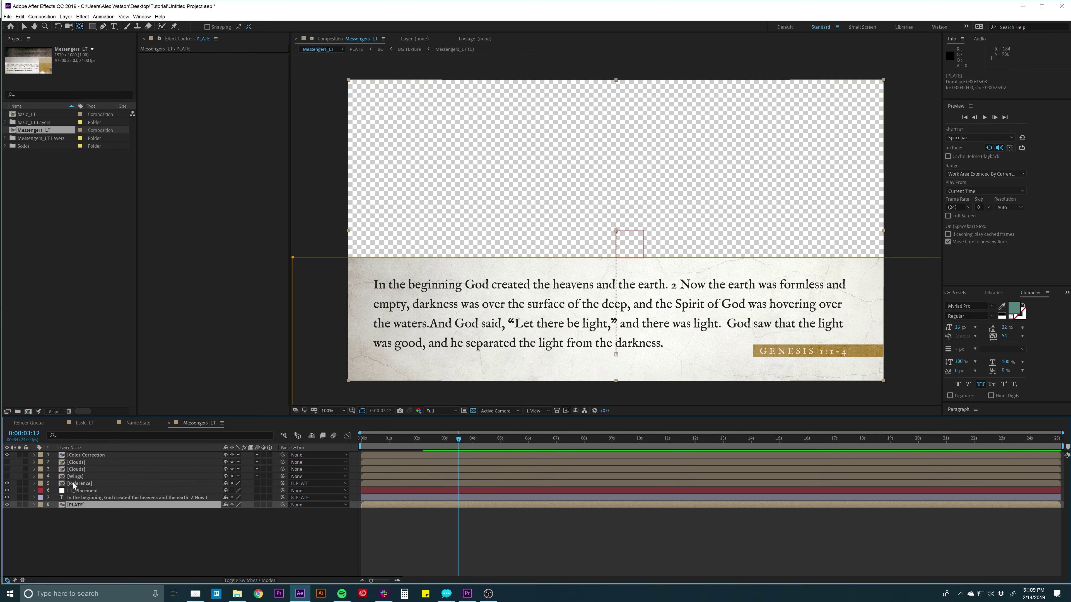
{"action": "left_click", "coordinate": [79, 483]}
{"action": "left_click", "coordinate": [73, 491]}
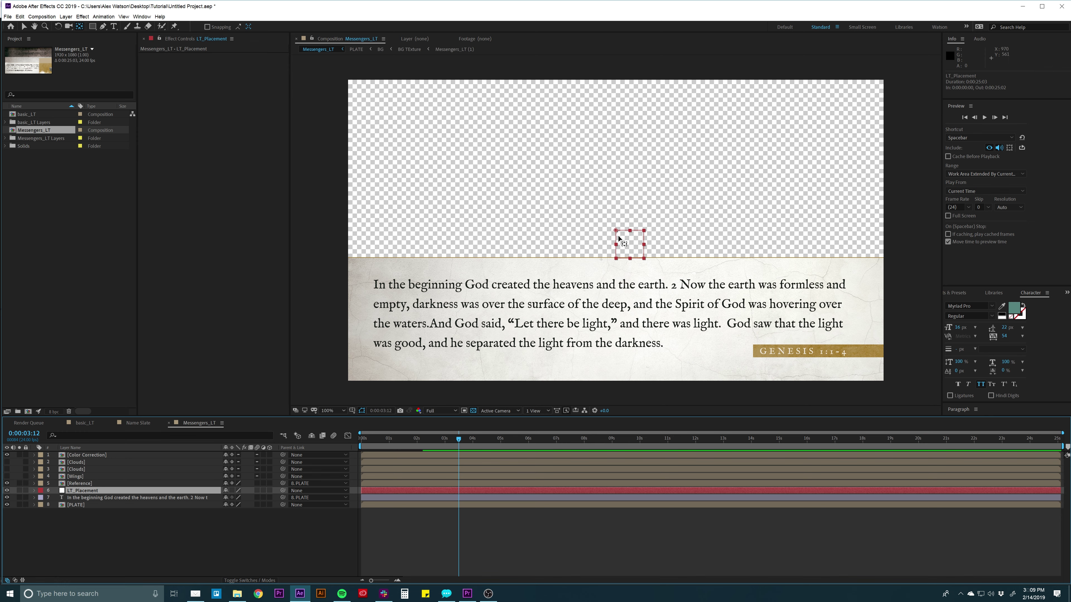
Parent PLATE to LT_Placement, drag the null down to lower the lower third, and preview.
{"action": "key", "text": "v"}
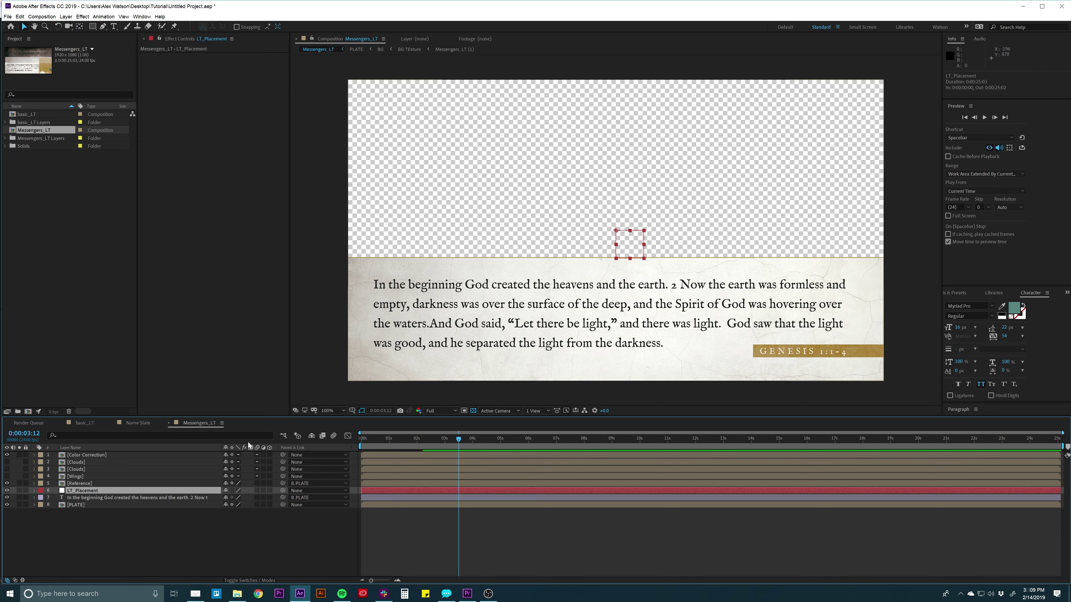
{"action": "left_click_drag", "start_coordinate": [616, 231], "coordinate": [616, 262]}
{"action": "key", "text": "ctrl+z"}
{"action": "left_click", "coordinate": [75, 504]}
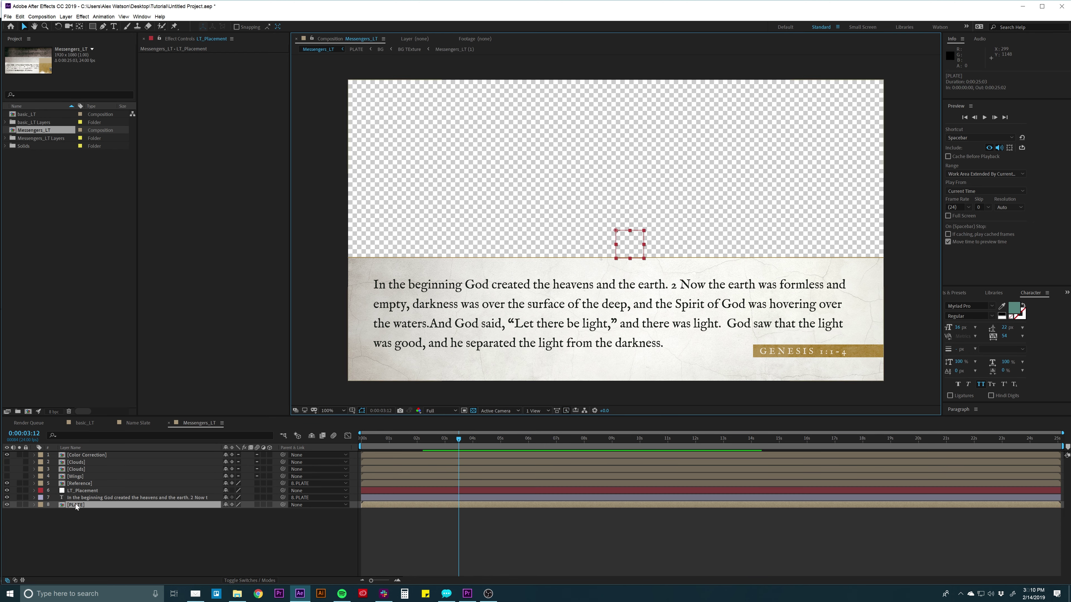
{"action": "left_click_drag", "start_coordinate": [282, 504], "coordinate": [84, 492]}
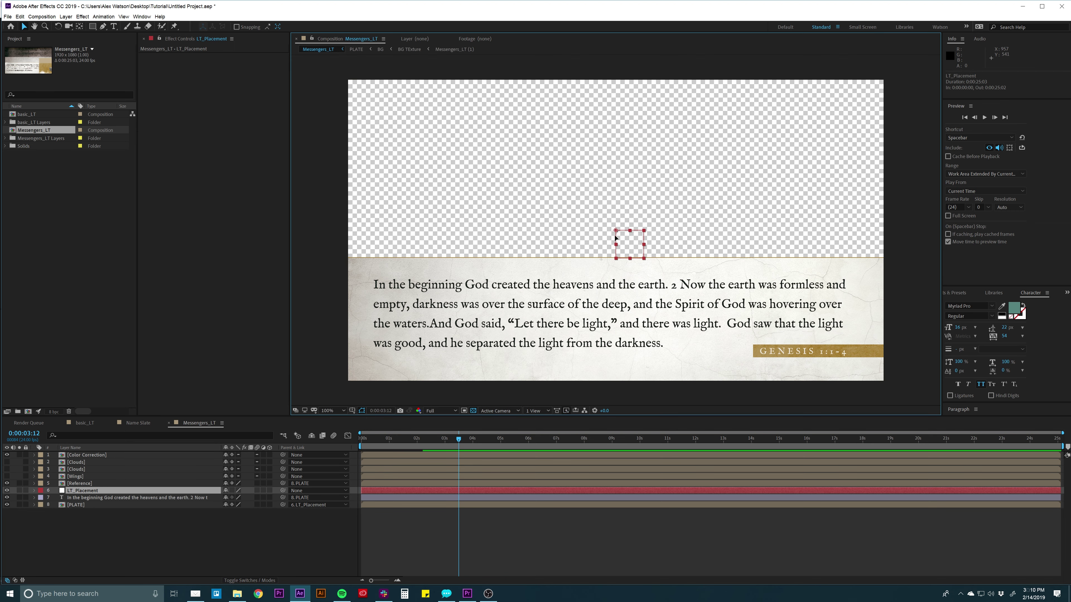
{"action": "left_click_drag", "start_coordinate": [616, 239], "coordinate": [615, 308]}
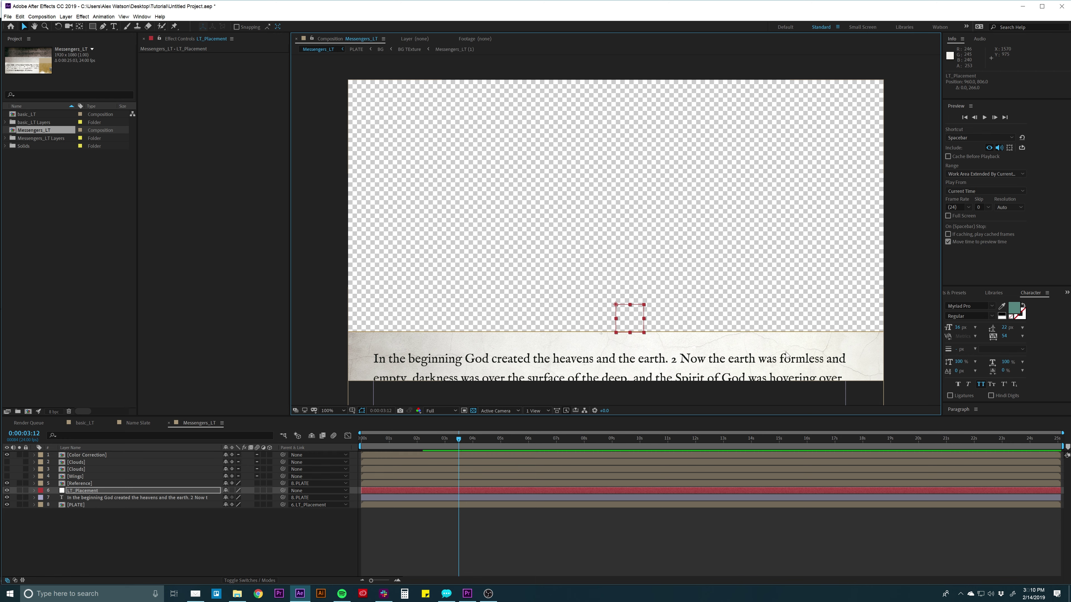
{"action": "key", "text": "space"}
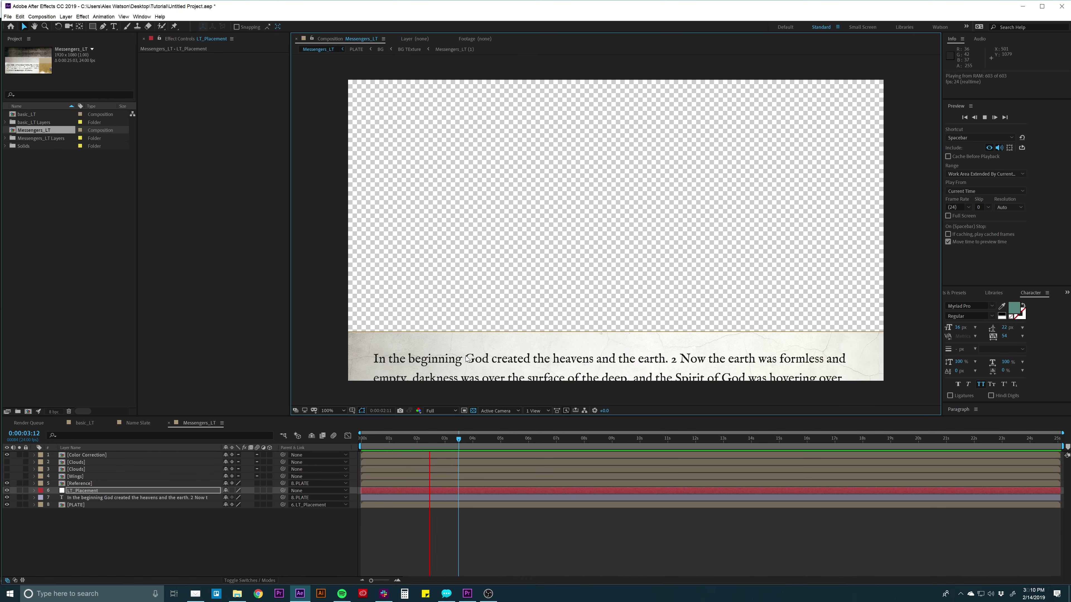
{"action": "key", "text": "space"}
{"action": "left_click", "coordinate": [425, 529]}
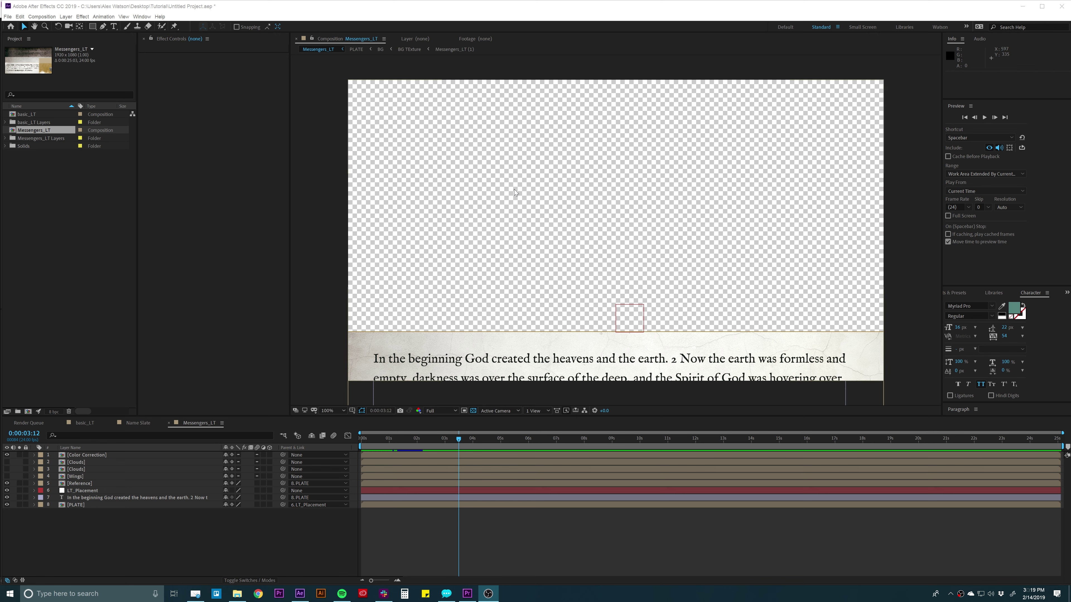
{"action": "left_click", "coordinate": [508, 514]}
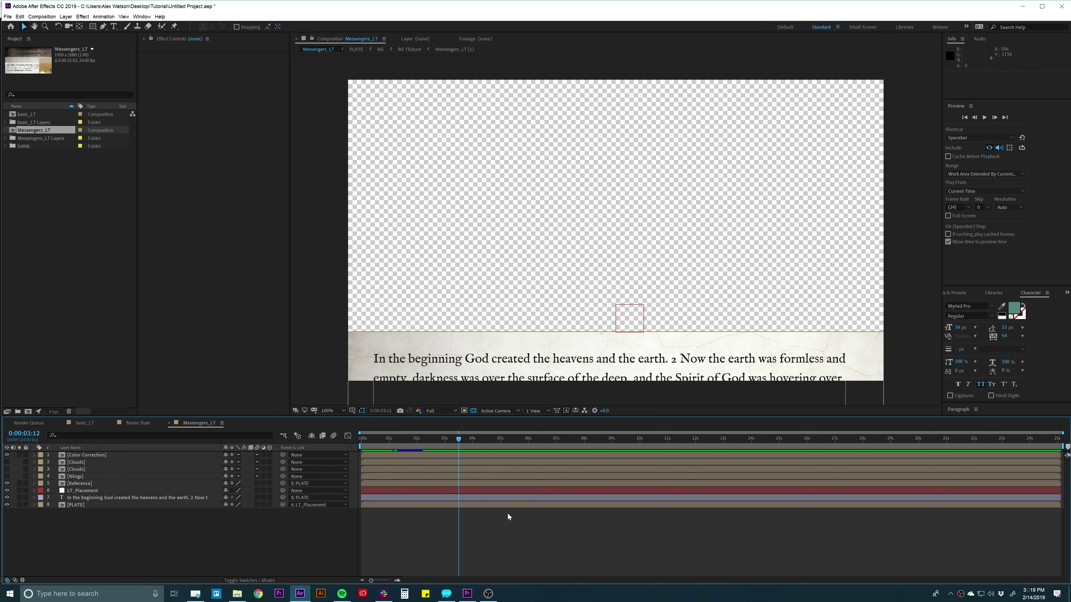
{"action": "left_click_drag", "start_coordinate": [467, 440], "coordinate": [550, 441]}
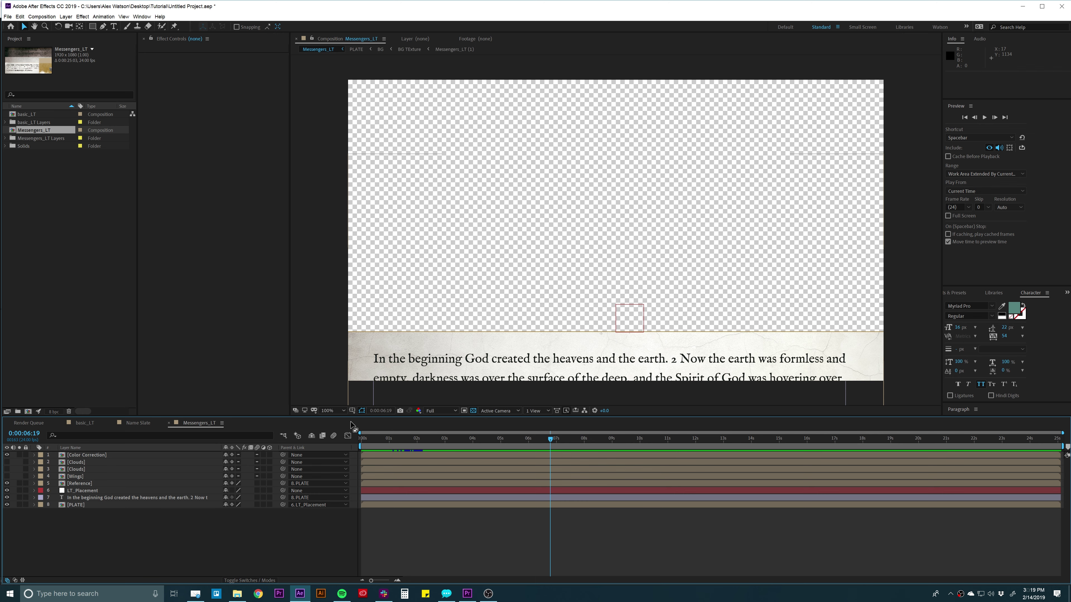
Create a royal blue solid, Royal Blue Solid 1, and move it to the bottom of the stack.
{"action": "left_click", "coordinate": [66, 16]}
{"action": "mouse_move", "coordinate": [66, 26]}
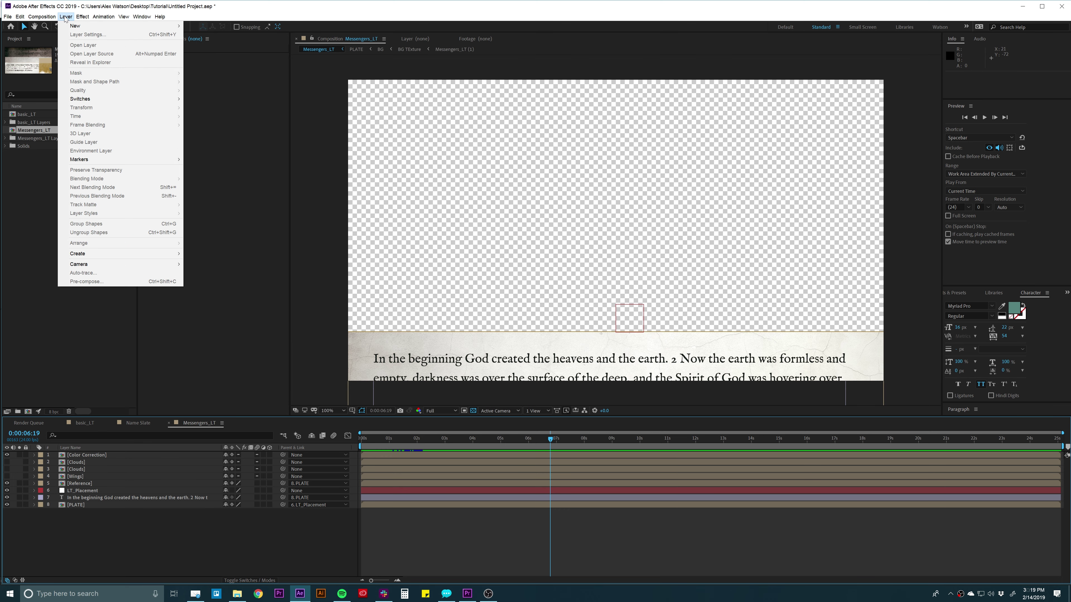
{"action": "left_click", "coordinate": [198, 34]}
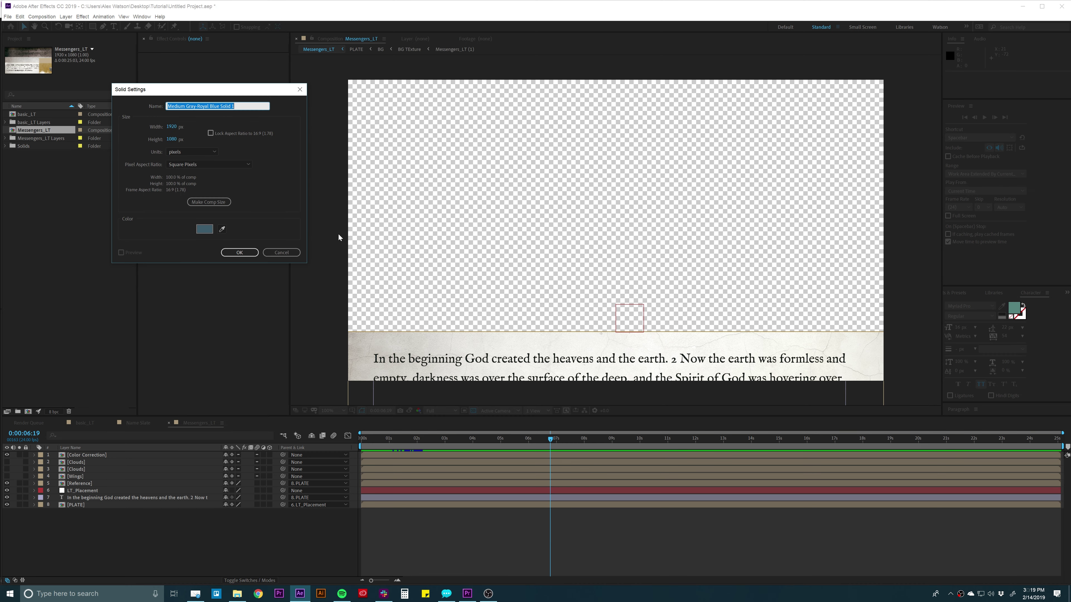
{"action": "left_click", "coordinate": [205, 229]}
{"action": "left_click", "coordinate": [322, 122]}
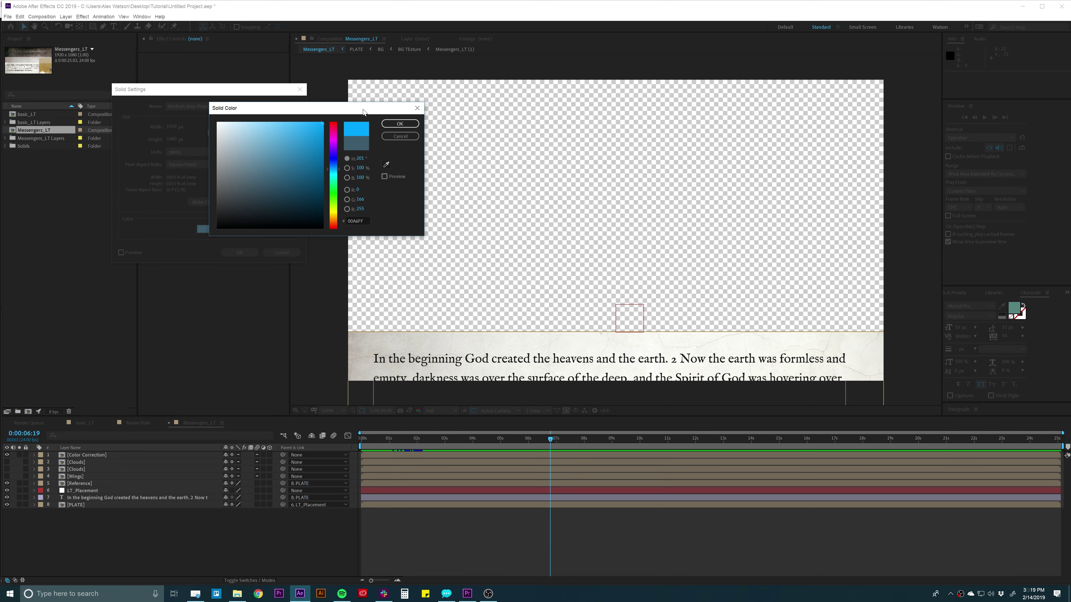
{"action": "left_click_drag", "start_coordinate": [327, 178], "coordinate": [334, 167]}
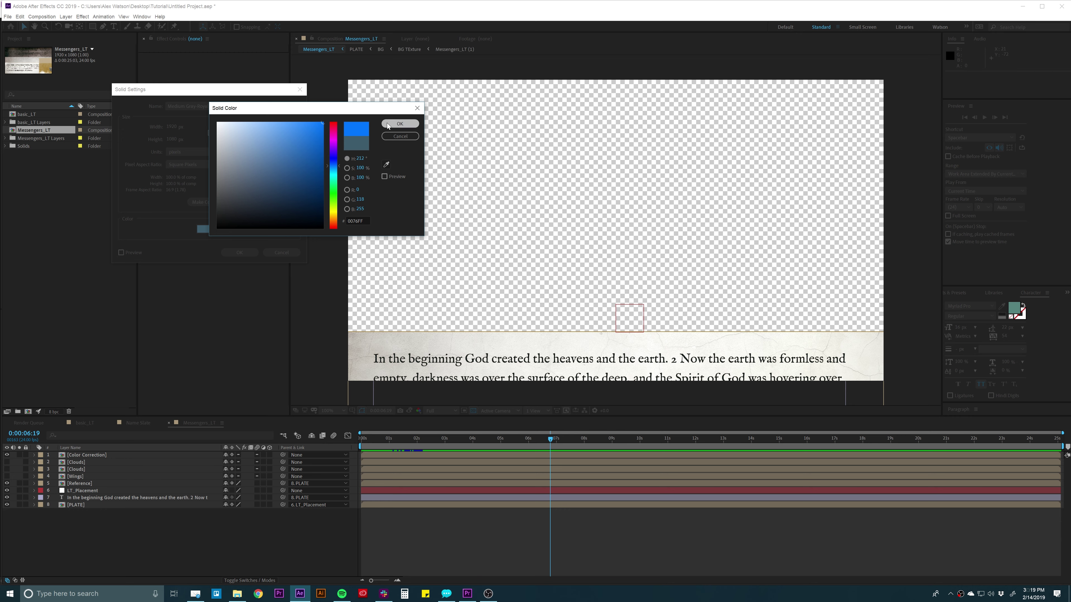
{"action": "left_click", "coordinate": [399, 123]}
{"action": "left_click", "coordinate": [255, 252]}
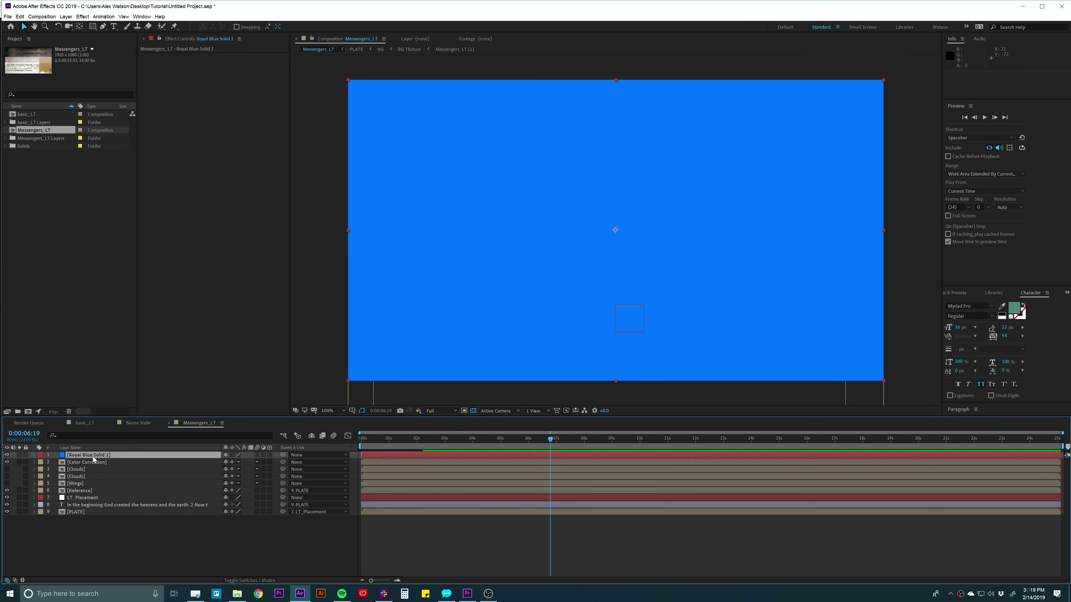
{"action": "left_click_drag", "start_coordinate": [93, 459], "coordinate": [105, 546]}
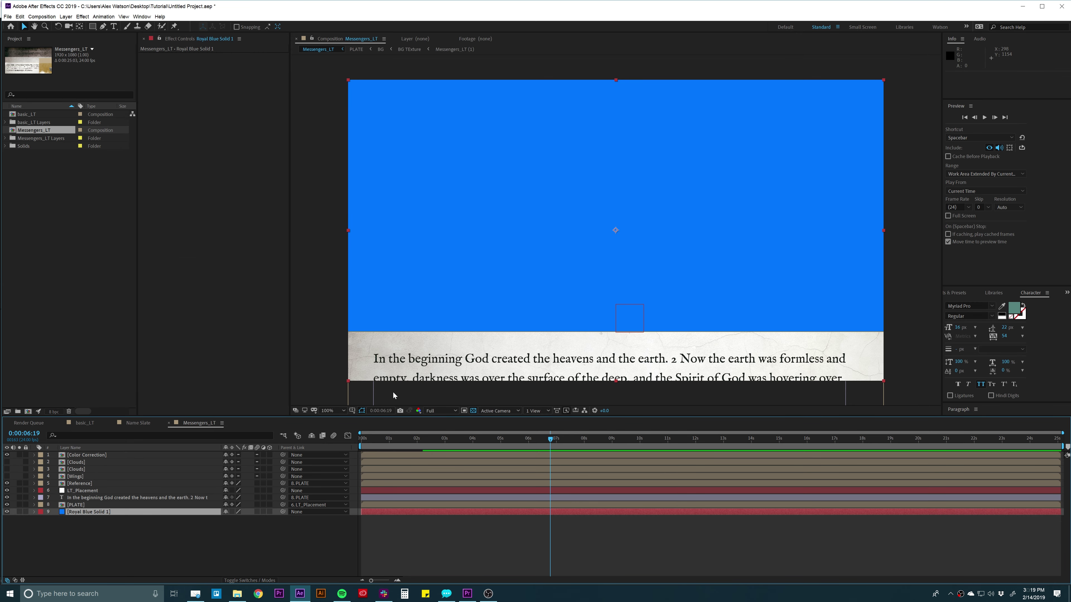
Delete Royal Blue Solid 1 and bring up the Name Slate composition.
{"action": "left_click_drag", "start_coordinate": [550, 438], "coordinate": [474, 438]}
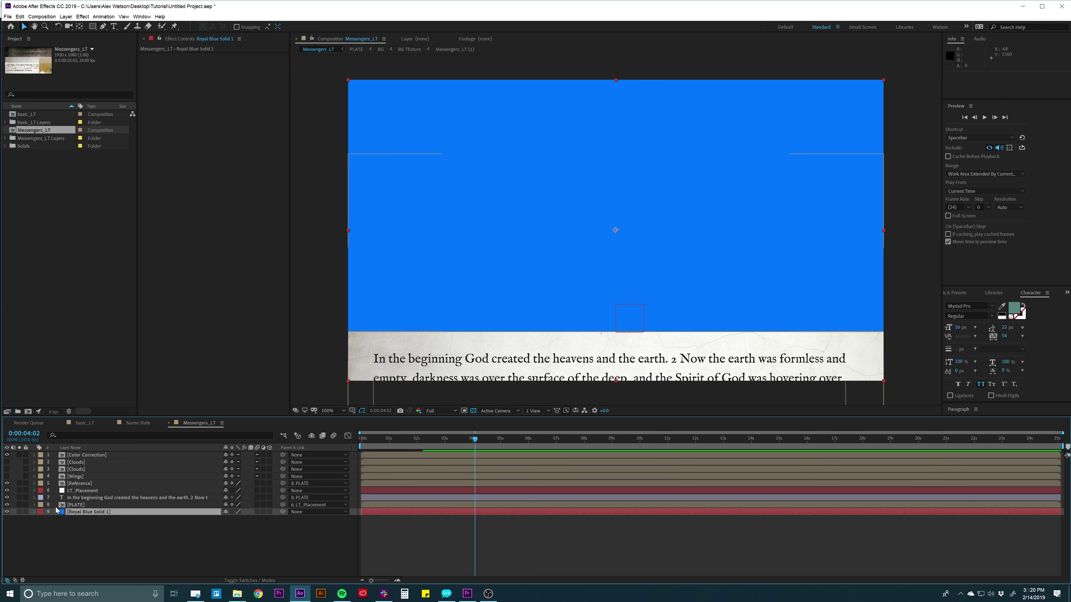
{"action": "left_click", "coordinate": [71, 512]}
{"action": "key", "text": "Delete"}
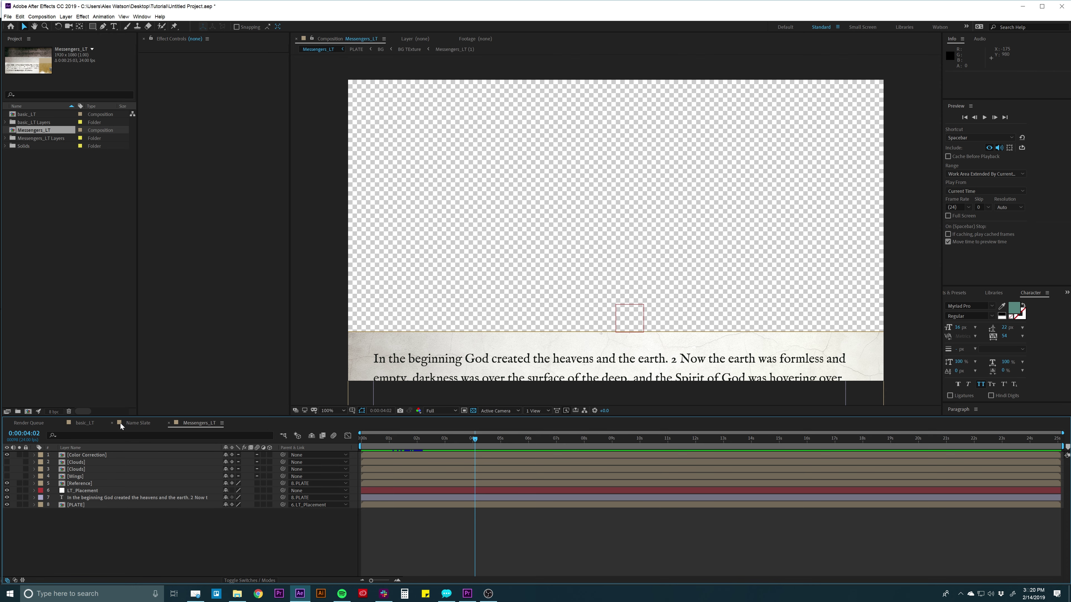
{"action": "left_click", "coordinate": [135, 423]}
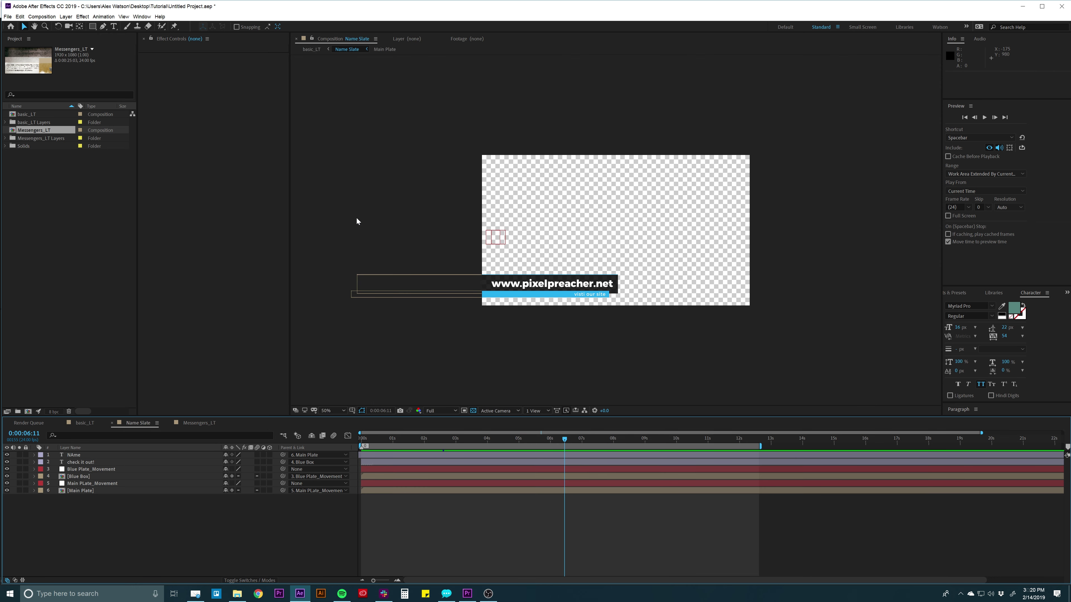
Add Name Slate to the render queue and accept its Best Settings render settings.
{"action": "left_click", "coordinate": [42, 17]}
{"action": "left_click", "coordinate": [63, 82]}
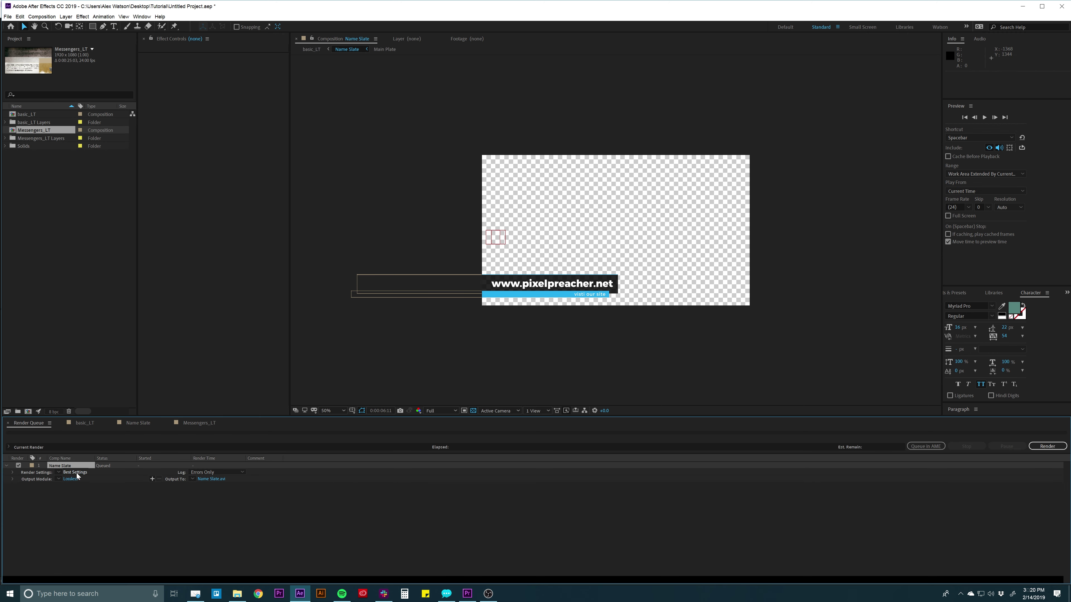
{"action": "left_click", "coordinate": [77, 473]}
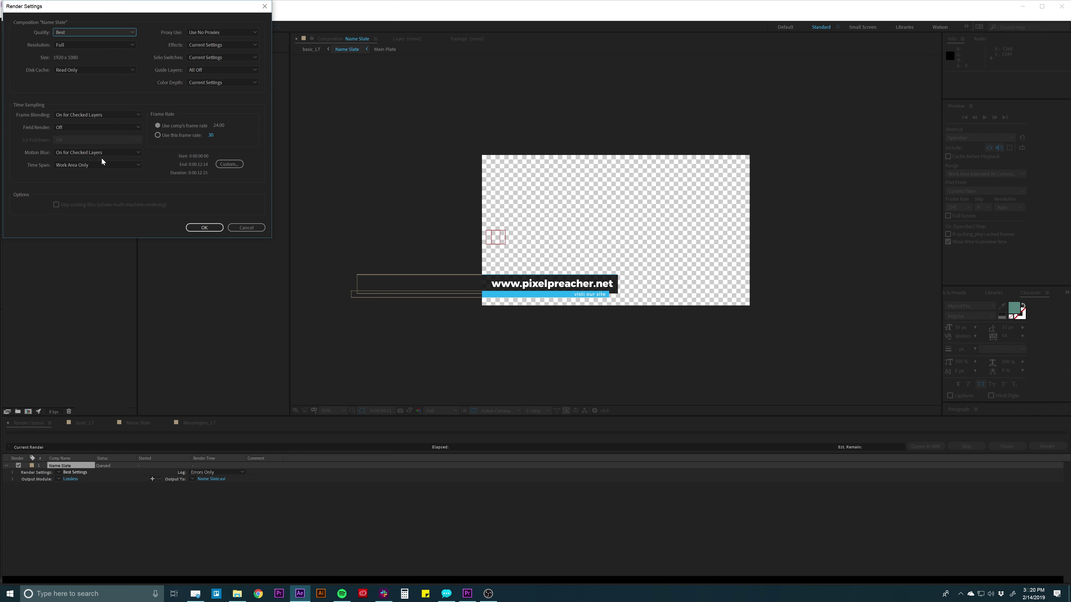
{"action": "left_click_drag", "start_coordinate": [102, 11], "coordinate": [303, 97]}
{"action": "key", "text": "Return"}
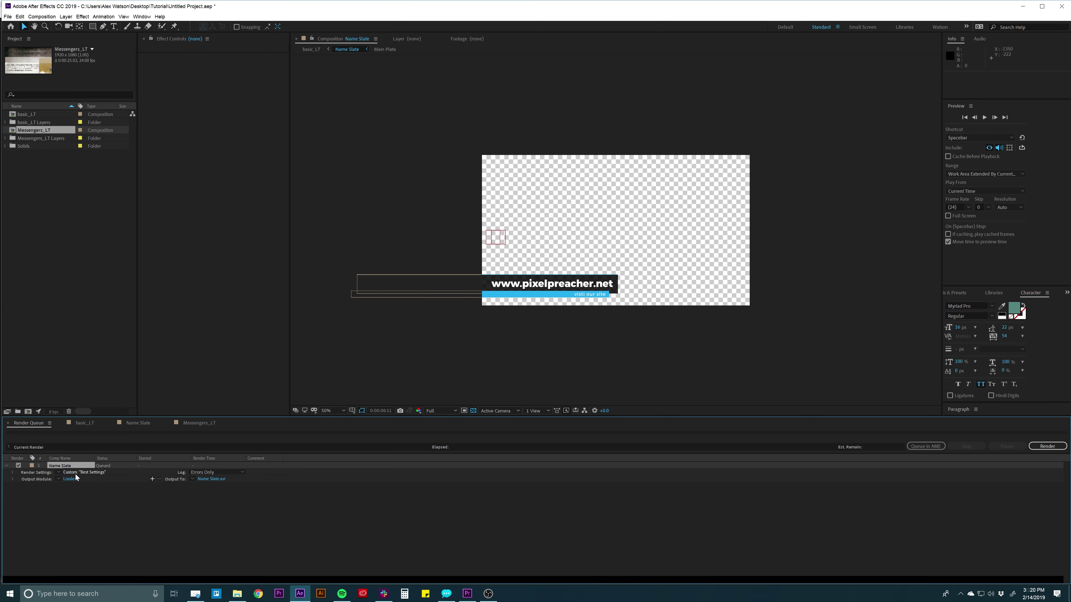
Open Name Slate's Lossless output module and inspect the AVI format options without changing them.
{"action": "left_click", "coordinate": [70, 479]}
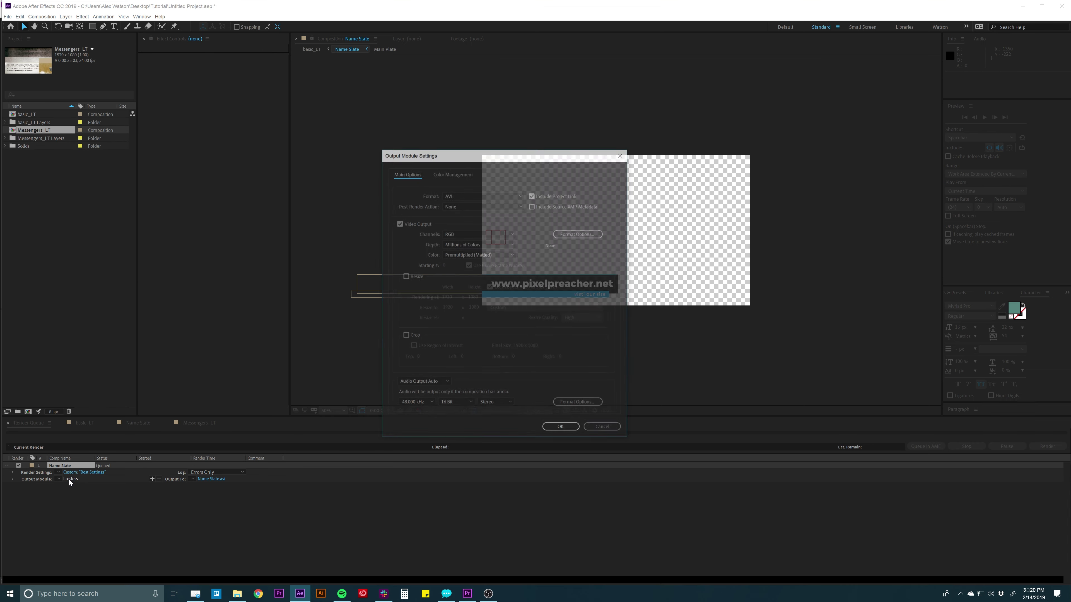
{"action": "left_click_drag", "start_coordinate": [499, 155], "coordinate": [573, 132]}
{"action": "left_click", "coordinate": [531, 171]}
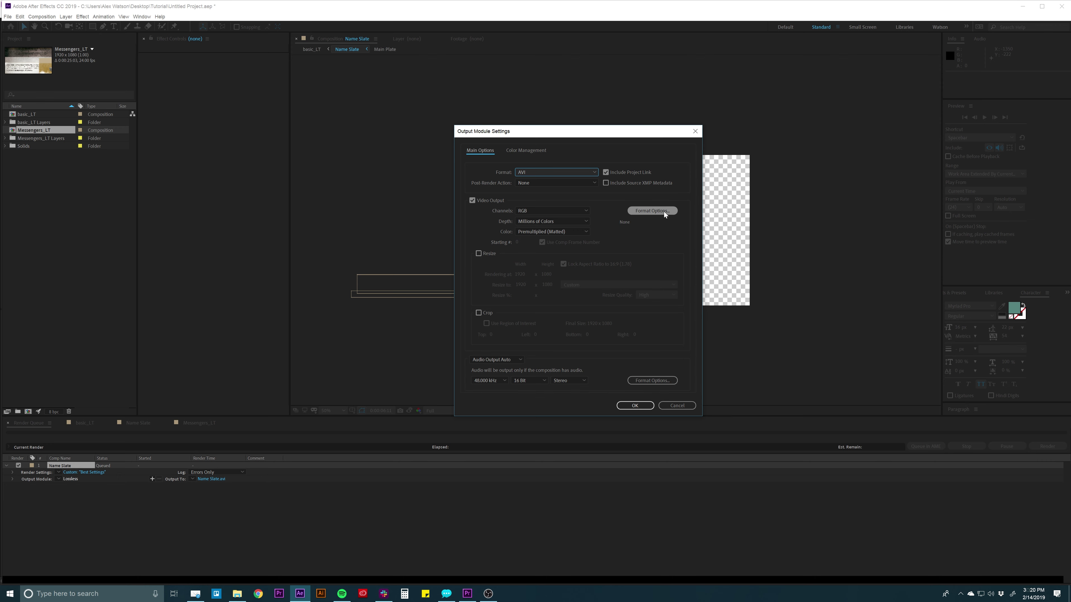
{"action": "left_click", "coordinate": [649, 211]}
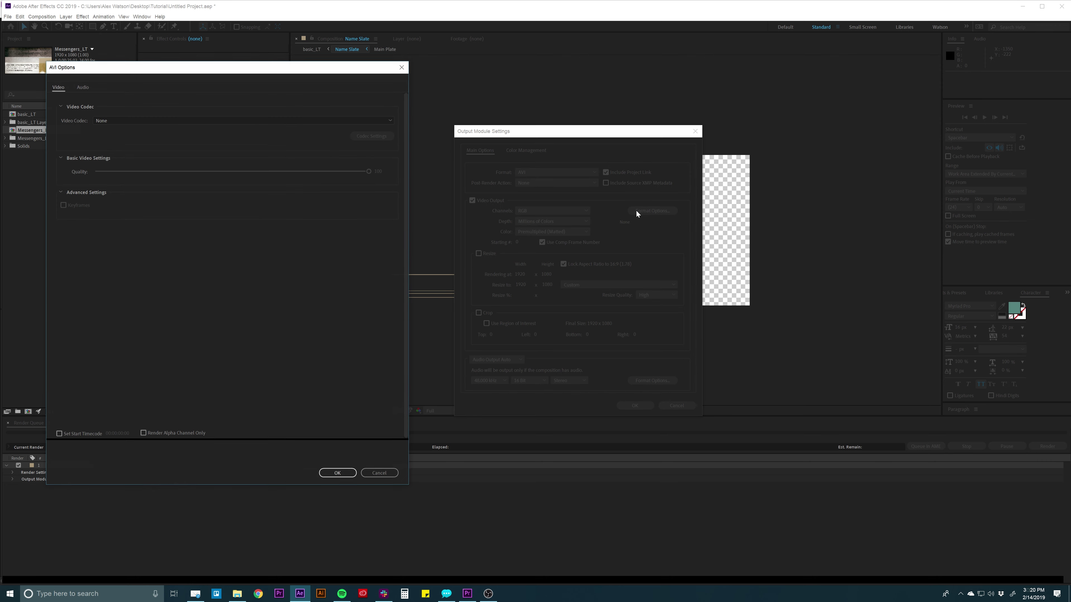
{"action": "left_click_drag", "start_coordinate": [250, 62], "coordinate": [497, 67]}
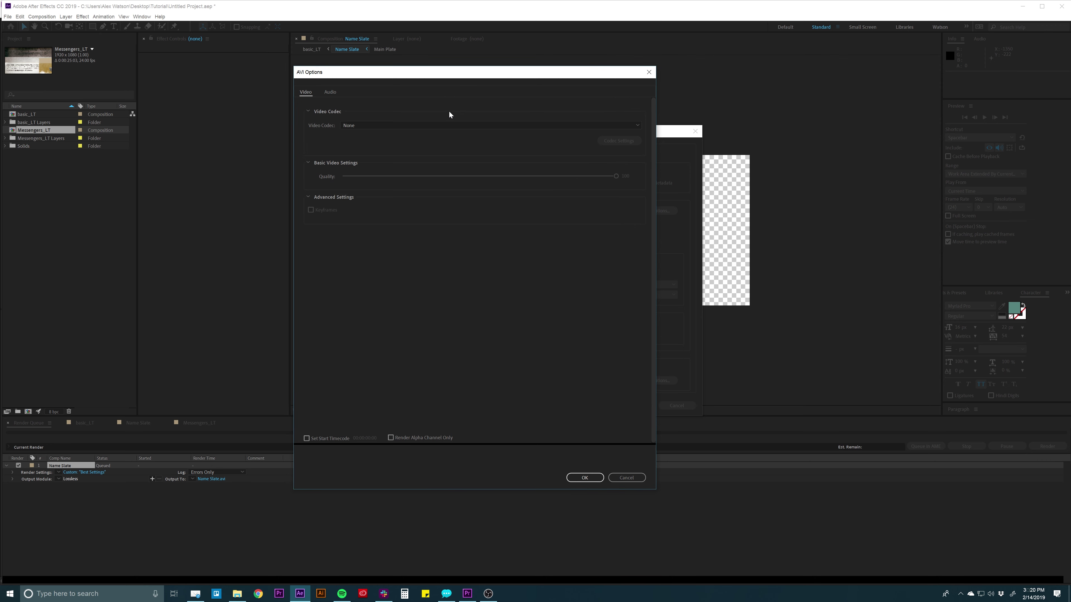
{"action": "left_click", "coordinate": [445, 124]}
{"action": "left_click", "coordinate": [309, 144]}
{"action": "left_click", "coordinate": [633, 480]}
Change the output format to QuickTime with the Animation video codec.
{"action": "left_click", "coordinate": [528, 172]}
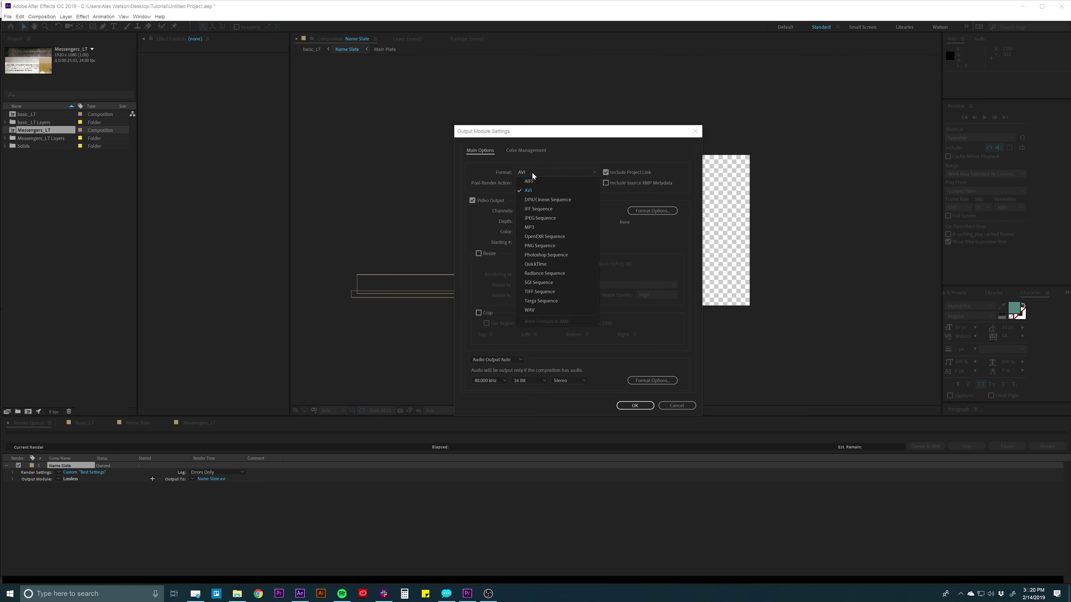
{"action": "left_click", "coordinate": [552, 265]}
{"action": "left_click", "coordinate": [649, 210]}
{"action": "left_click", "coordinate": [466, 125]}
{"action": "left_click", "coordinate": [459, 134]}
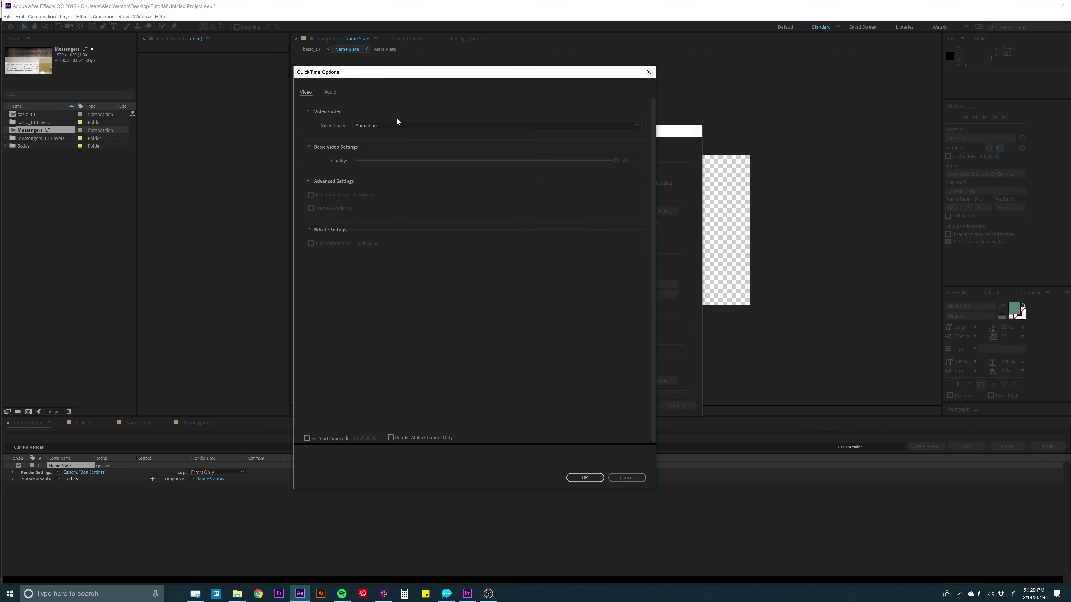
{"action": "left_click", "coordinate": [584, 477]}
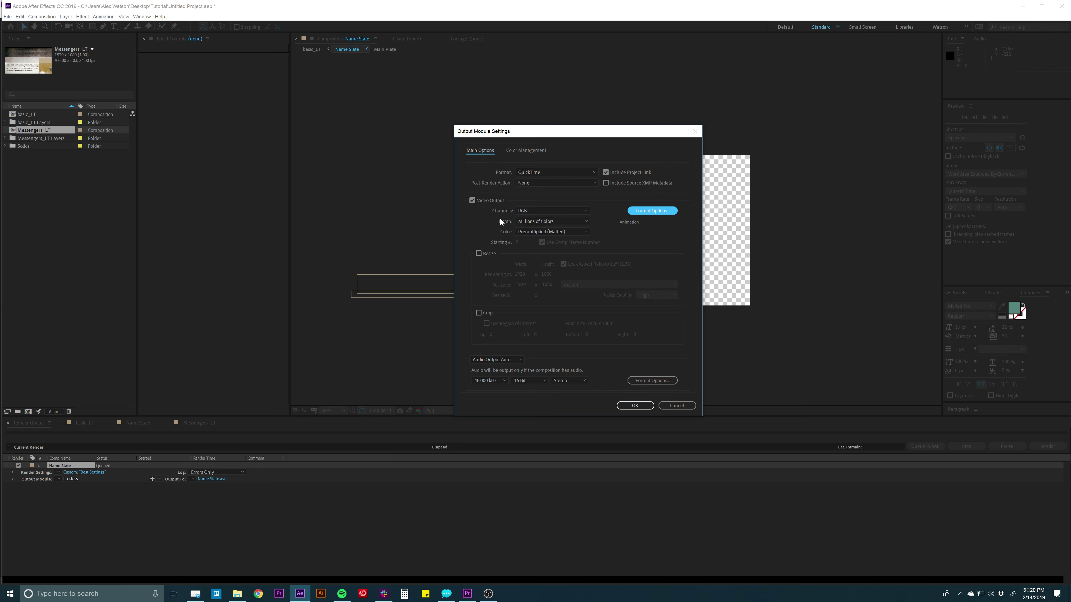
Set the output Channels to RGB + Alpha.
{"action": "left_click", "coordinate": [525, 220]}
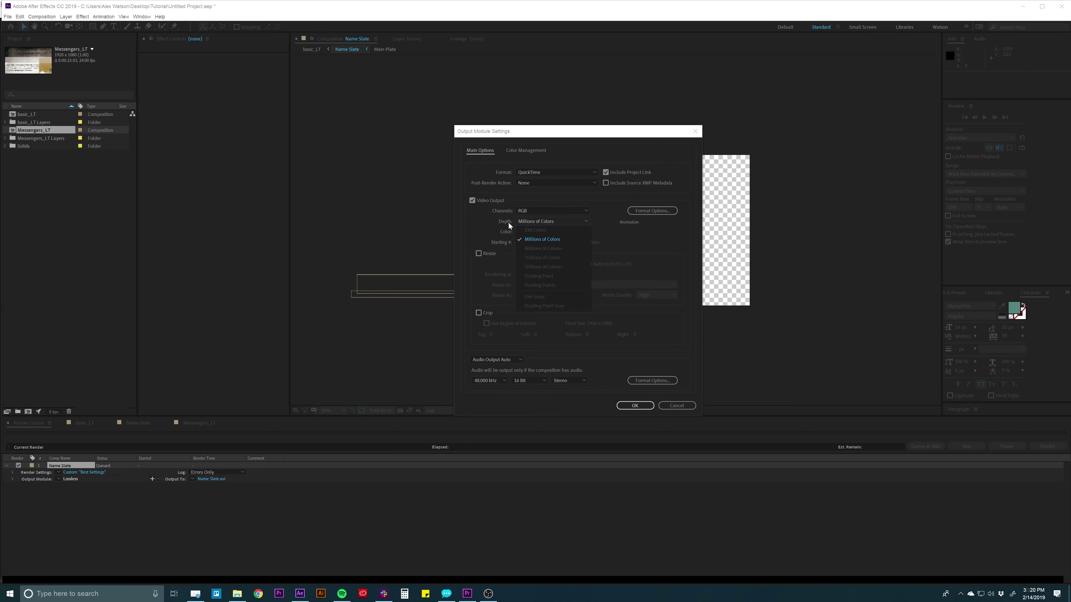
{"action": "left_click", "coordinate": [508, 222]}
{"action": "left_click", "coordinate": [516, 212]}
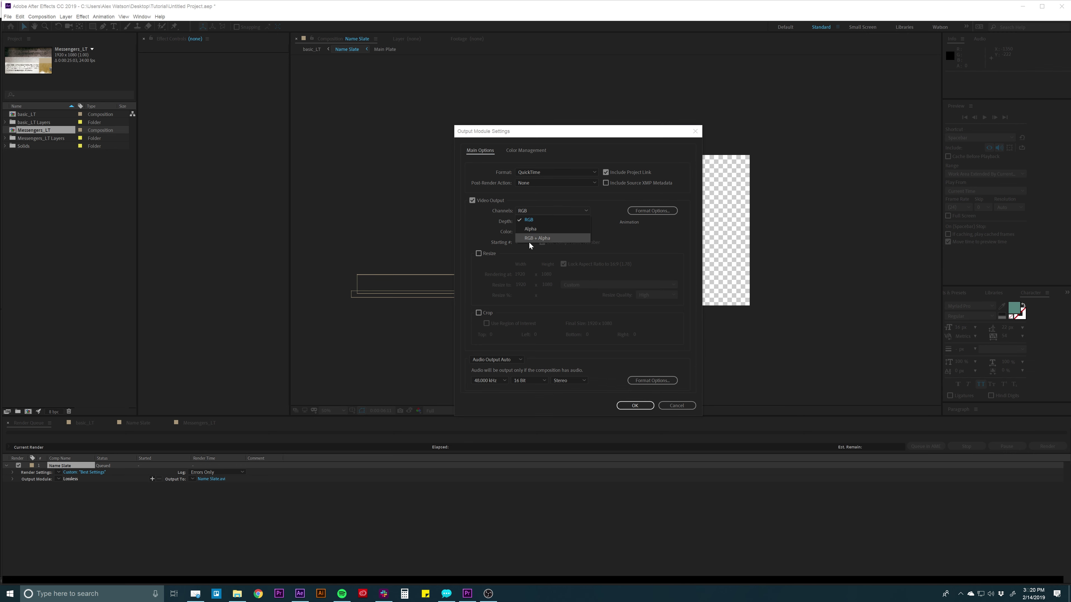
{"action": "left_click", "coordinate": [539, 238]}
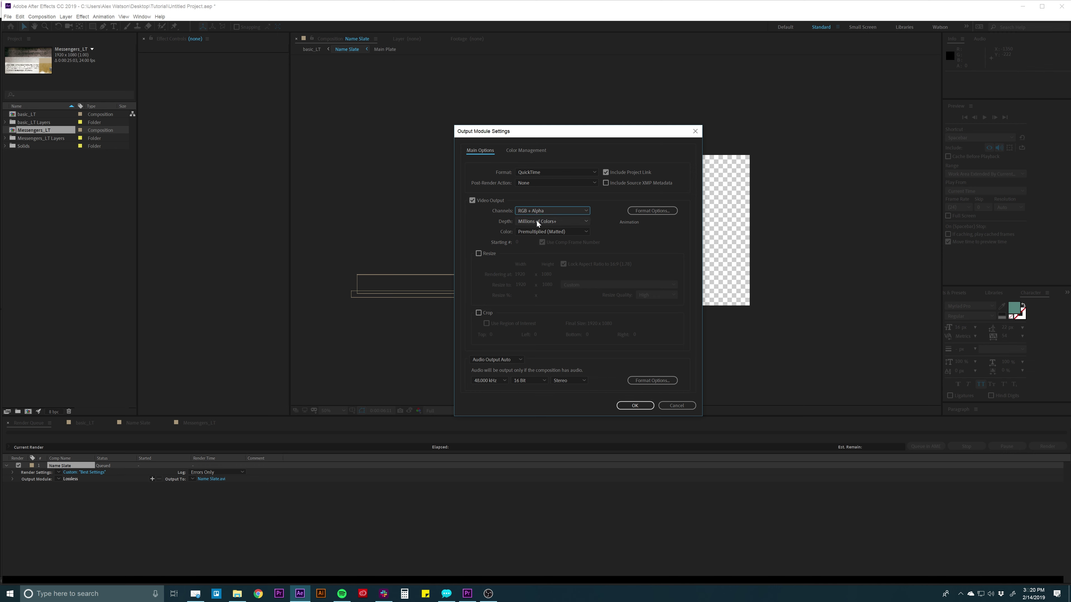
Review channels, depth and color, keeping Millions of Colors+ and Premultiplied (Matted).
{"action": "left_click", "coordinate": [523, 211]}
{"action": "left_click", "coordinate": [519, 219]}
{"action": "left_click", "coordinate": [528, 221]}
{"action": "left_click", "coordinate": [515, 247]}
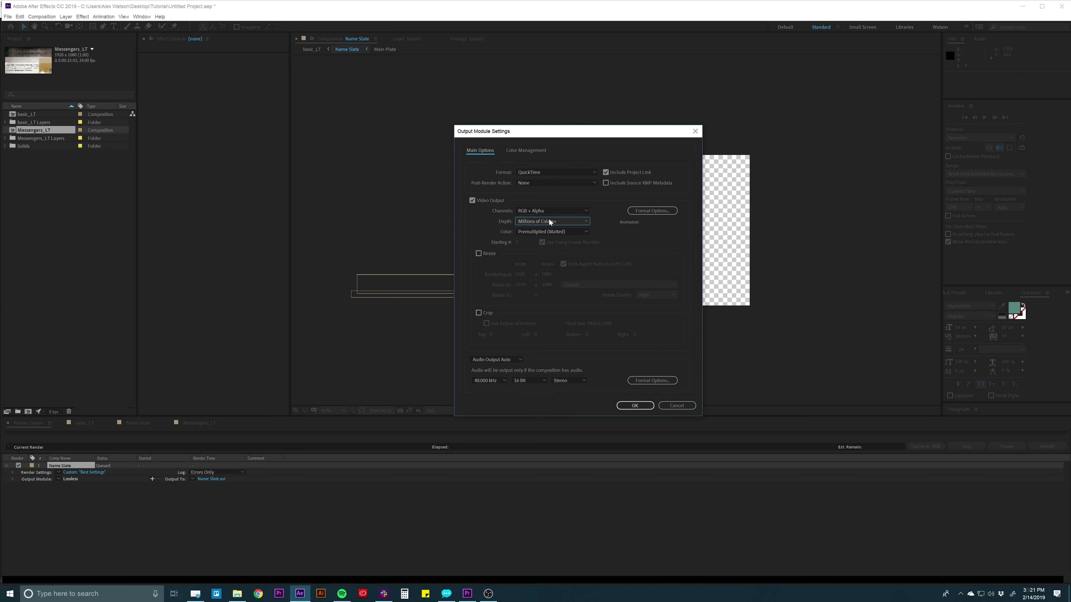
{"action": "left_click", "coordinate": [526, 231]}
{"action": "left_click", "coordinate": [561, 238]}
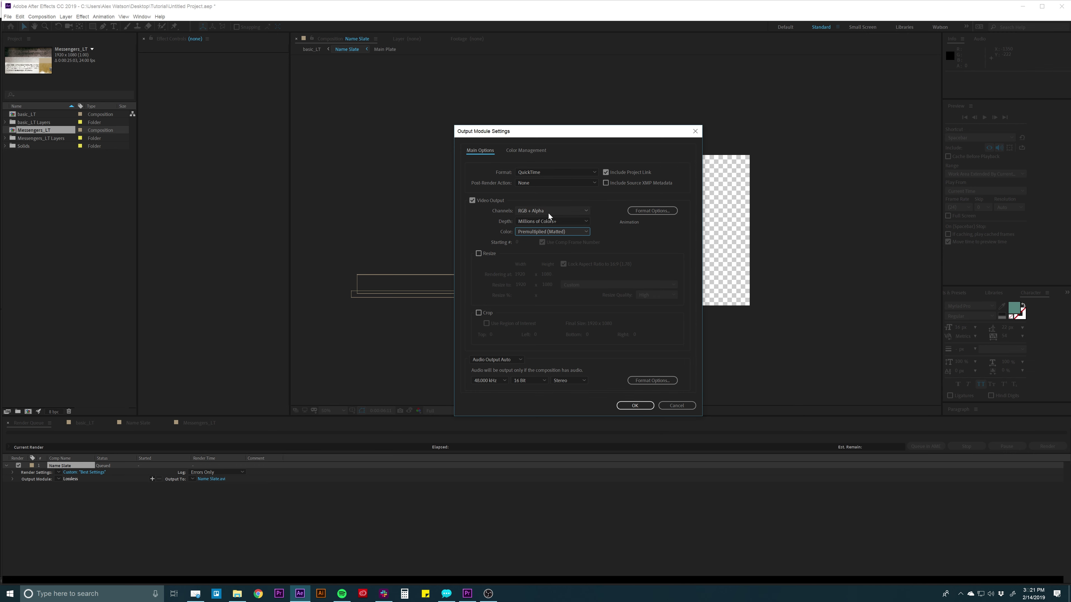
{"action": "left_click_drag", "start_coordinate": [577, 131], "coordinate": [507, 141]}
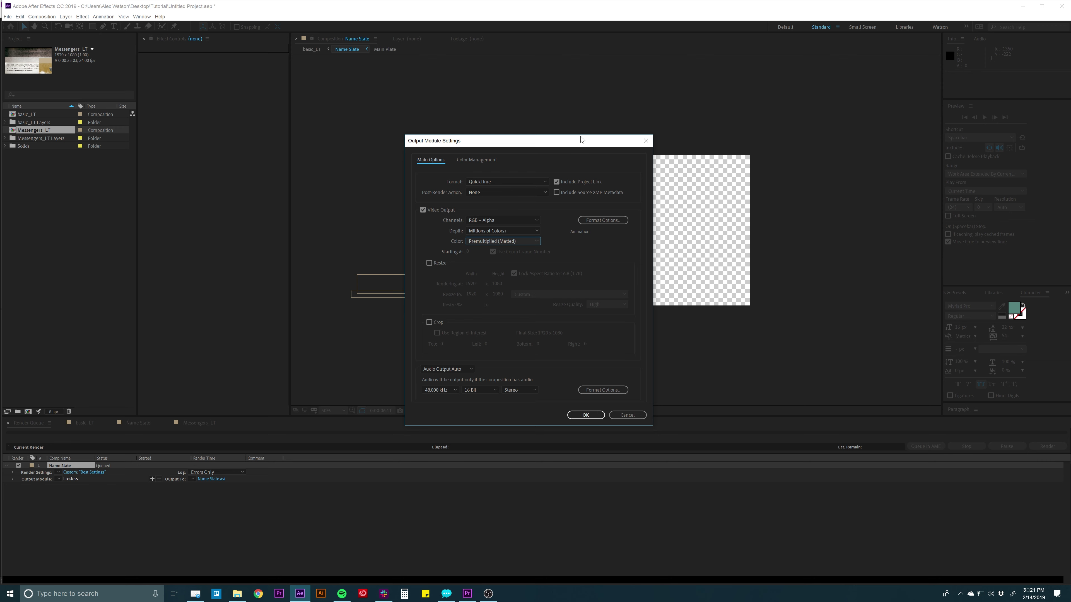
{"action": "left_click_drag", "start_coordinate": [581, 139], "coordinate": [570, 142]}
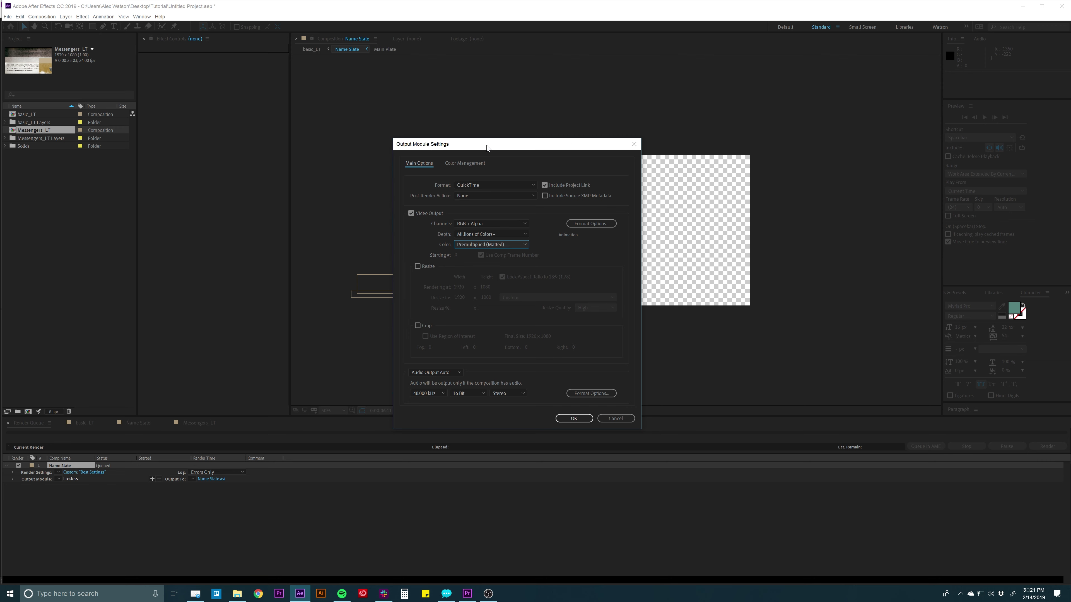
{"action": "left_click_drag", "start_coordinate": [487, 148], "coordinate": [502, 144]}
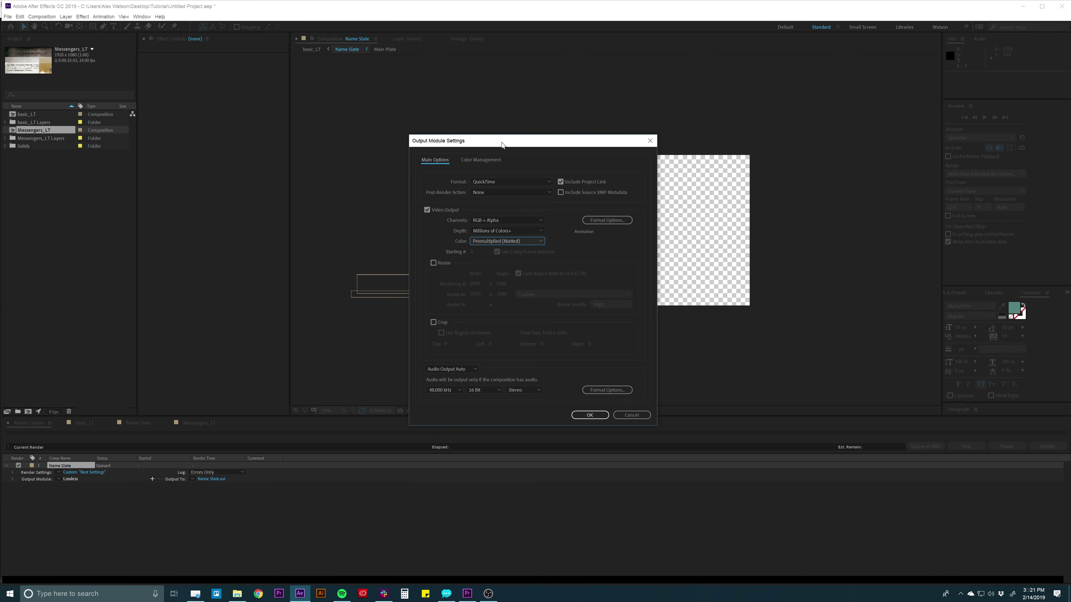
Recheck the QuickTime codec options, then cancel Output Module Settings and deselect the queue.
{"action": "left_click", "coordinate": [602, 220]}
{"action": "left_click", "coordinate": [585, 478]}
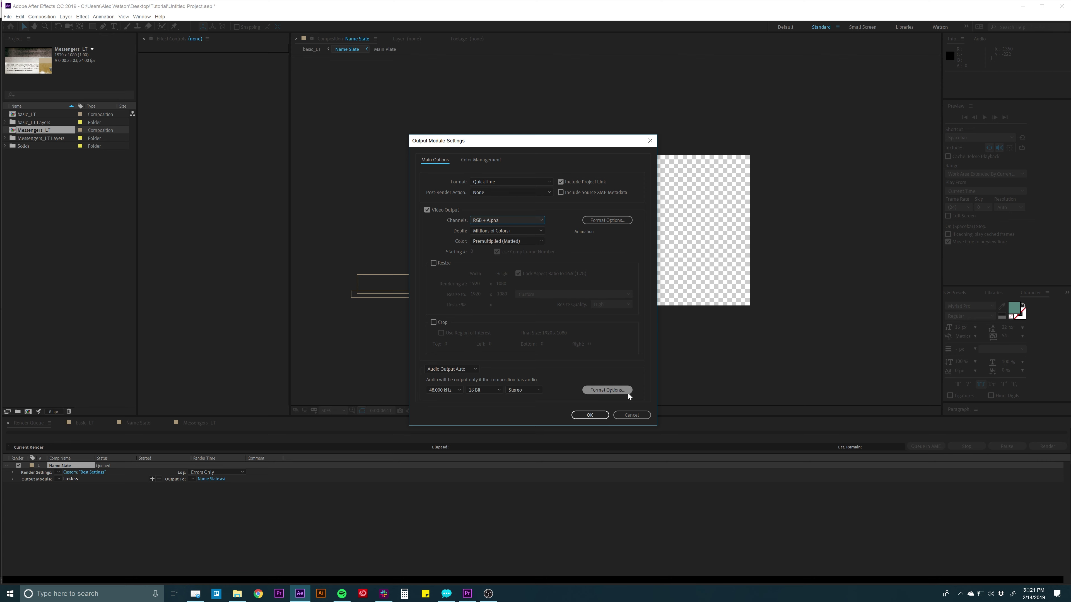
{"action": "left_click", "coordinate": [630, 413]}
{"action": "left_click", "coordinate": [551, 484]}
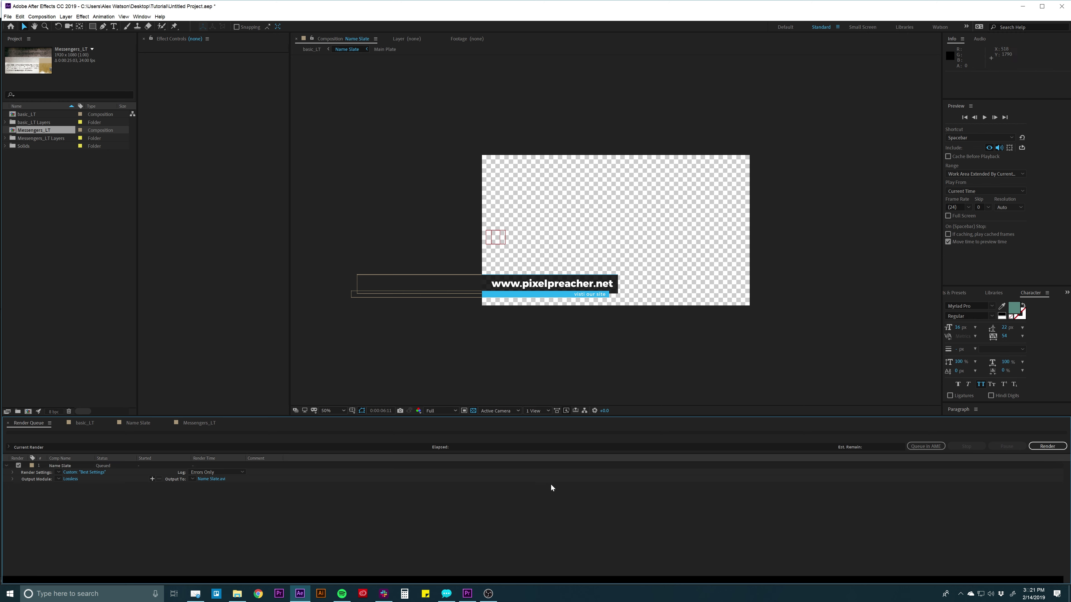